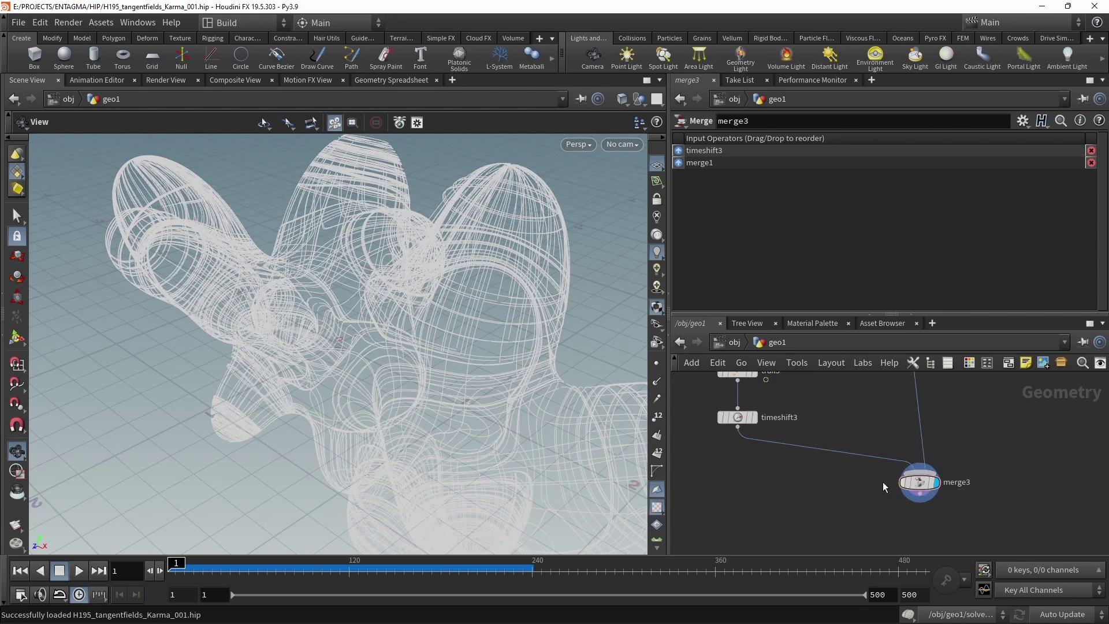
# Save the scene as incremental version H195_tangentfields_Karma_002.hip and turn off point display in the viewport
pyautogui.moveTo(475, 281); pyautogui.dragTo(478, 199, button='middle')
pyautogui.moveTo(479, 199); pyautogui.dragTo(466, 303)
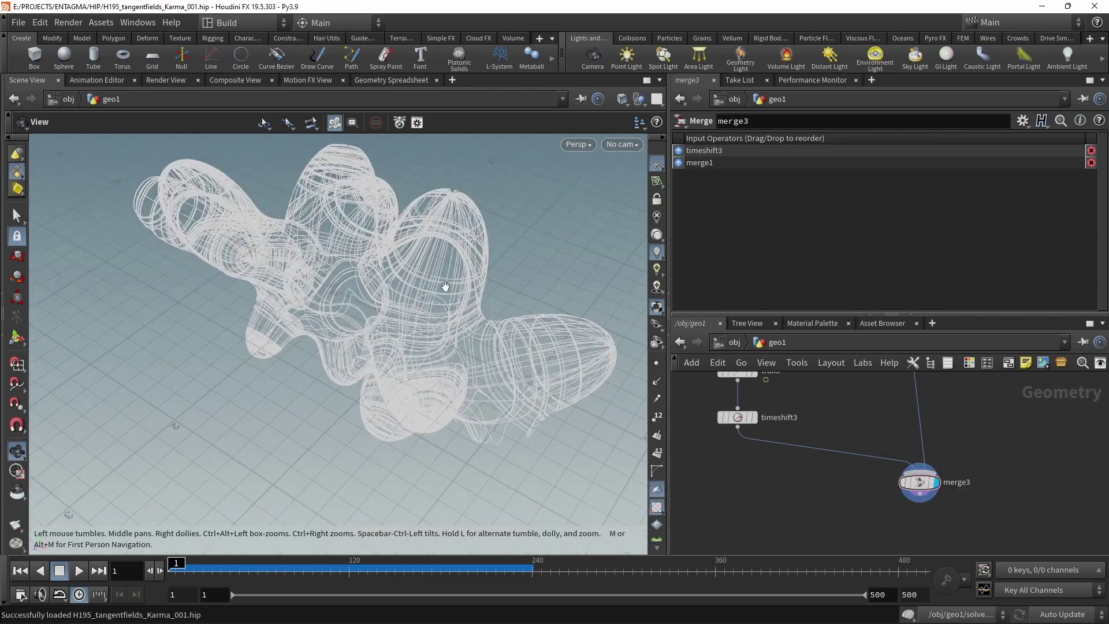
pyautogui.hotkey('alt', 'shift', 's')
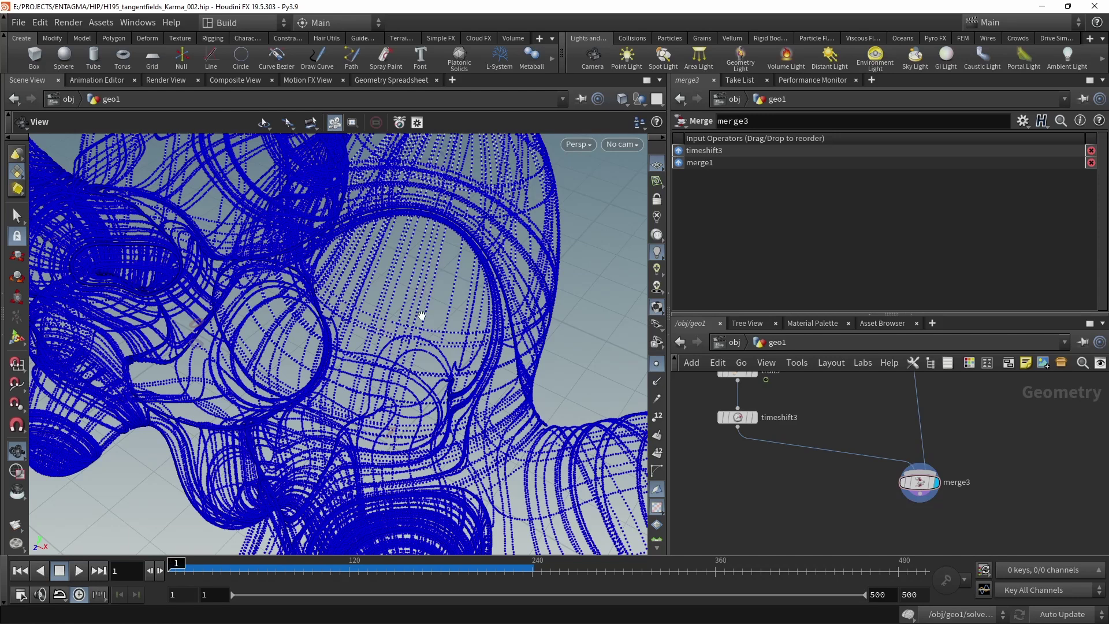
pyautogui.click(657, 363)
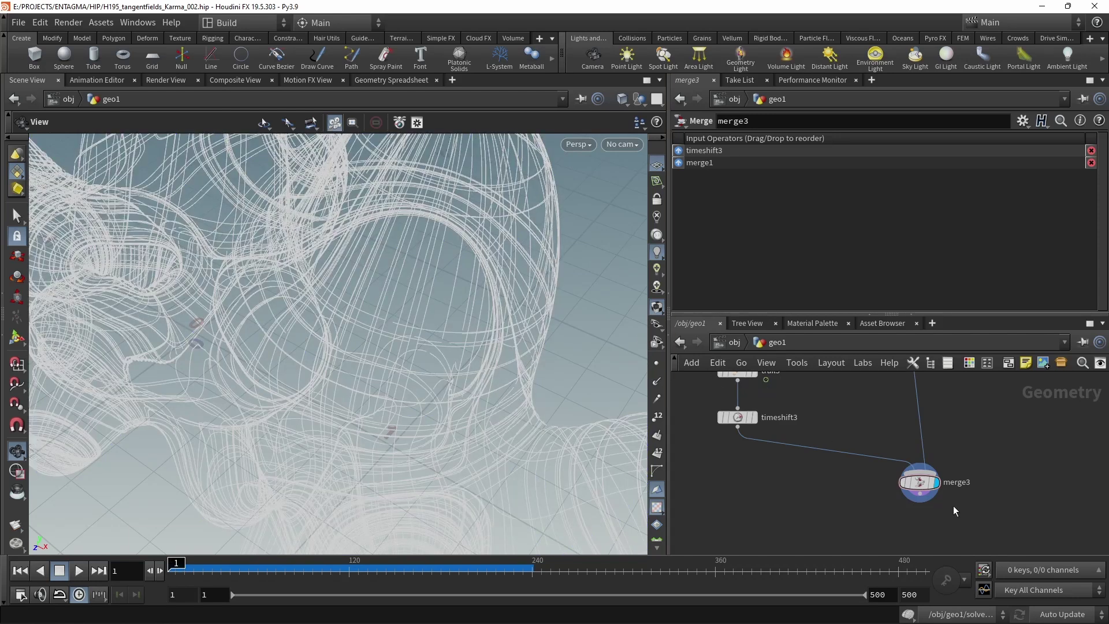
# Append a Connectivity node after merge3 in the geo1 network
pyautogui.moveTo(960, 537); pyautogui.dragTo(944, 489, button='middle')
pyautogui.press('Tab')
pyautogui.write('conn')
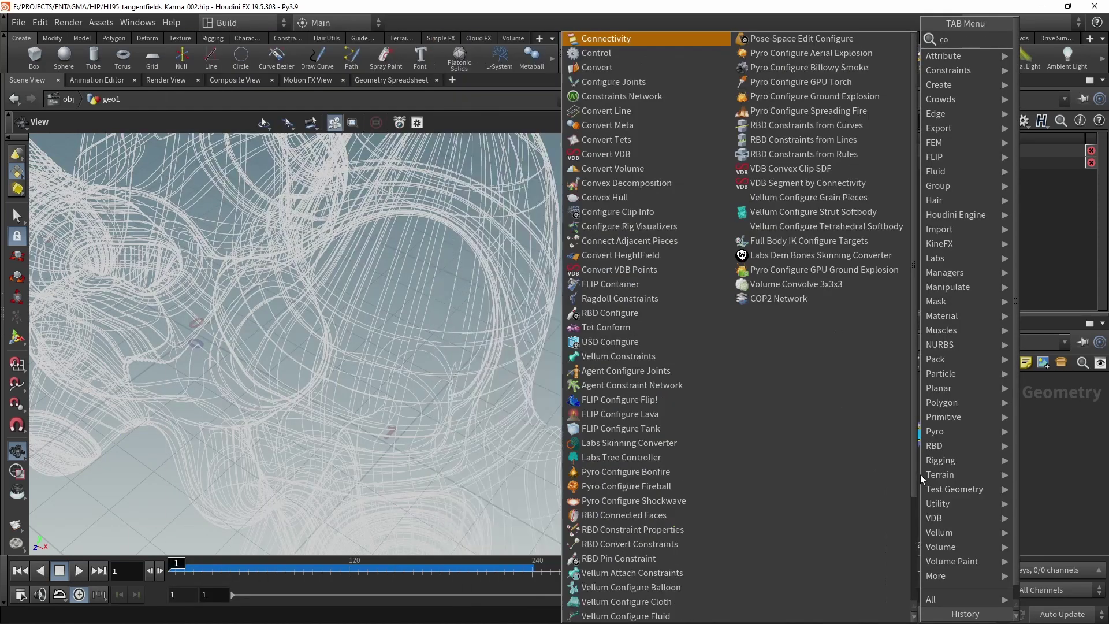
pyautogui.press('Return')
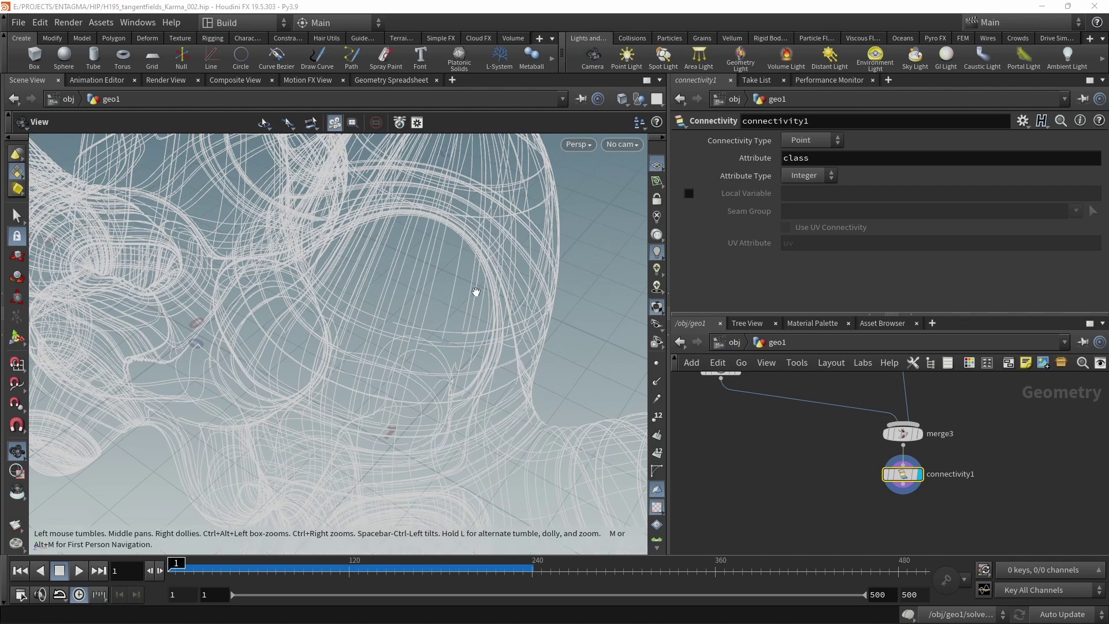
# Sort the Geometry Spreadsheet by the class attribute, examine how class values are assigned to the points, and return to the 3D scene
pyautogui.click(403, 81)
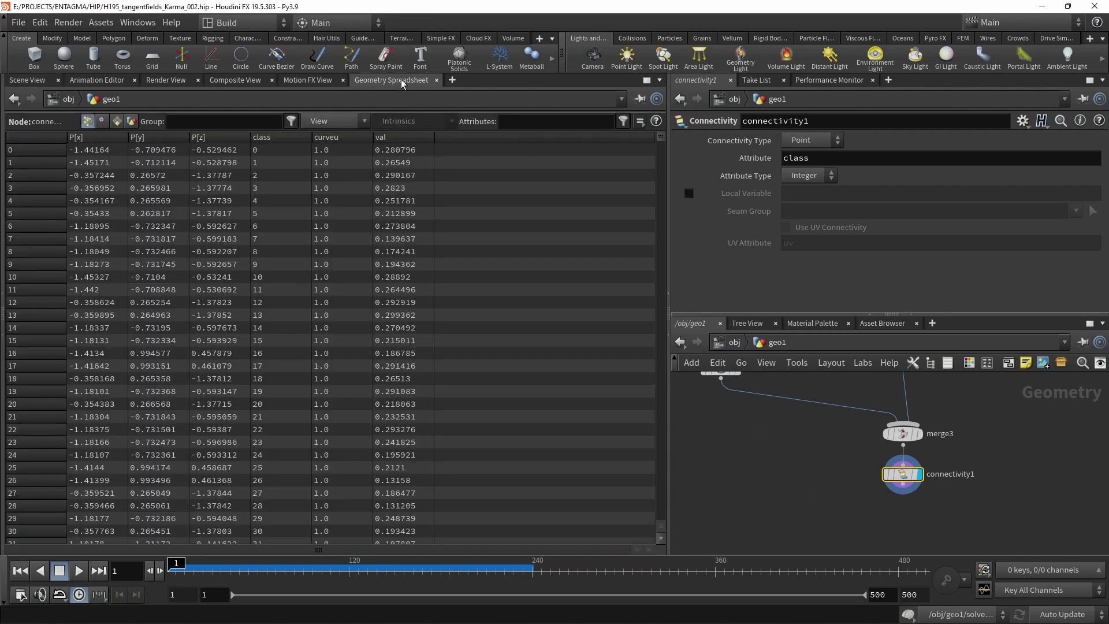
pyautogui.click(271, 139)
pyautogui.moveTo(650, 461); pyautogui.dragTo(656, 512)
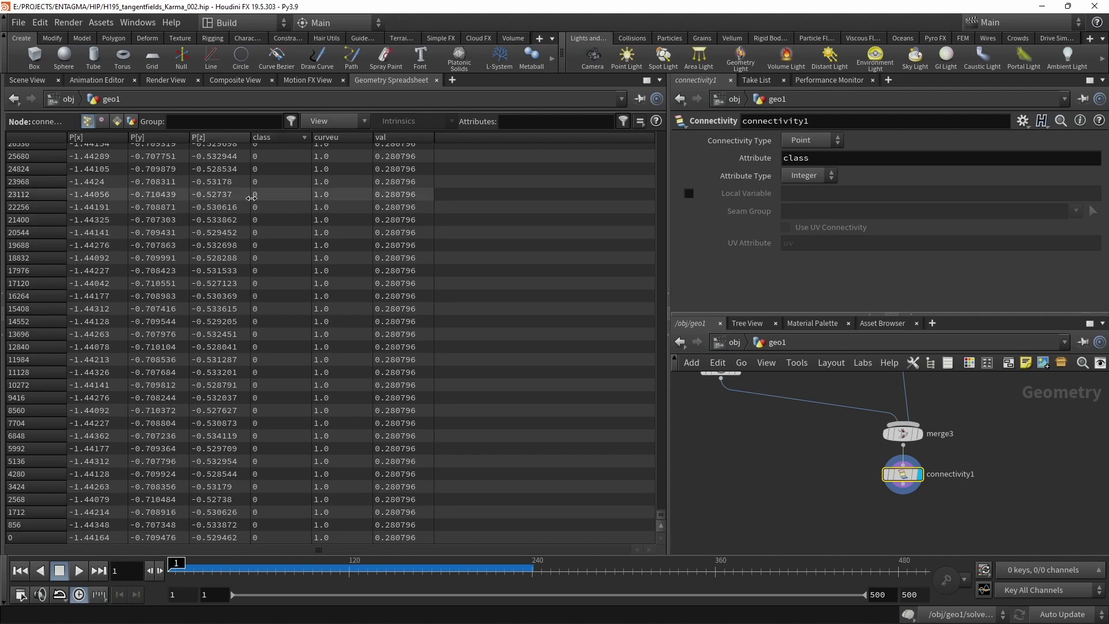
pyautogui.scroll(10, 288, 273)
pyautogui.scroll(5, 287, 271)
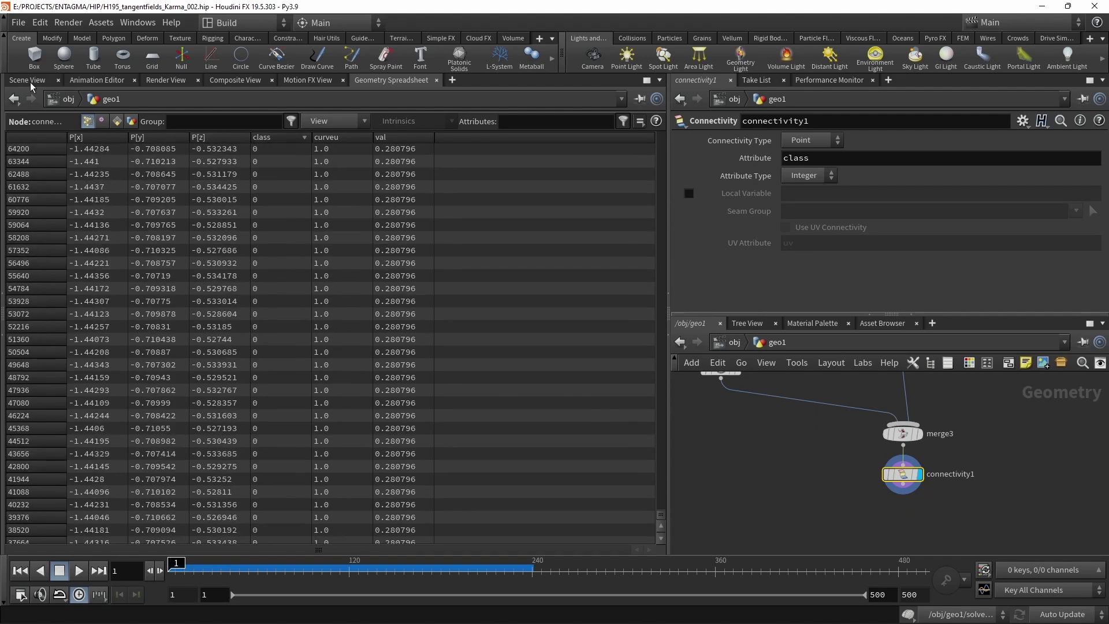
pyautogui.click(30, 83)
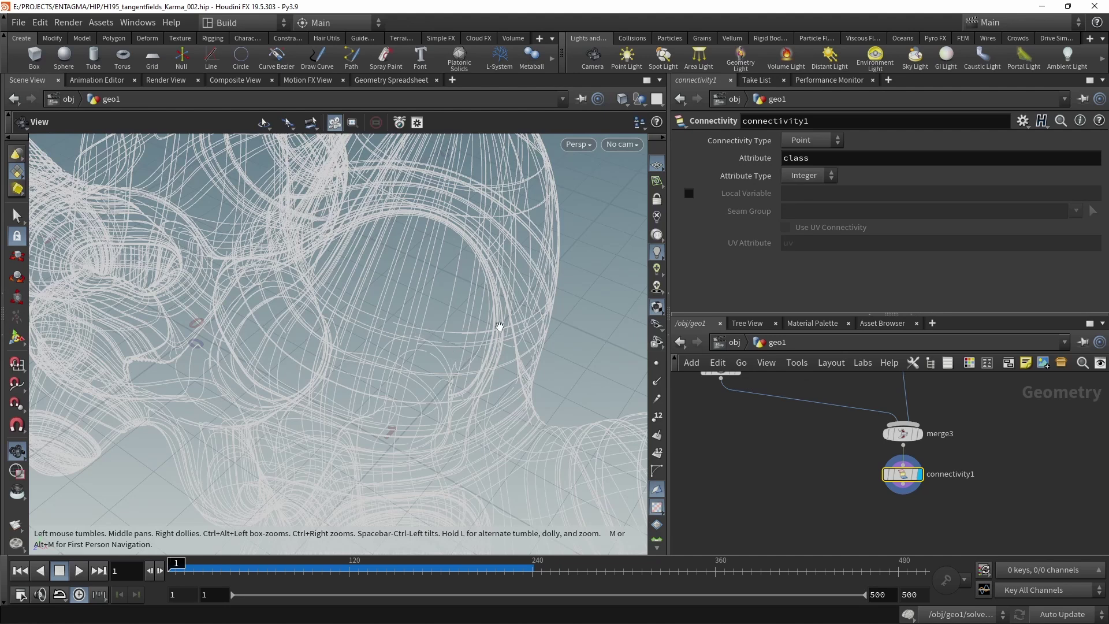
# Append an Attribute Remap node after connectivity1, with class as the original attribute and colval as the new name
pyautogui.press('Tab')
pyautogui.write('attrre')
pyautogui.press('Return')
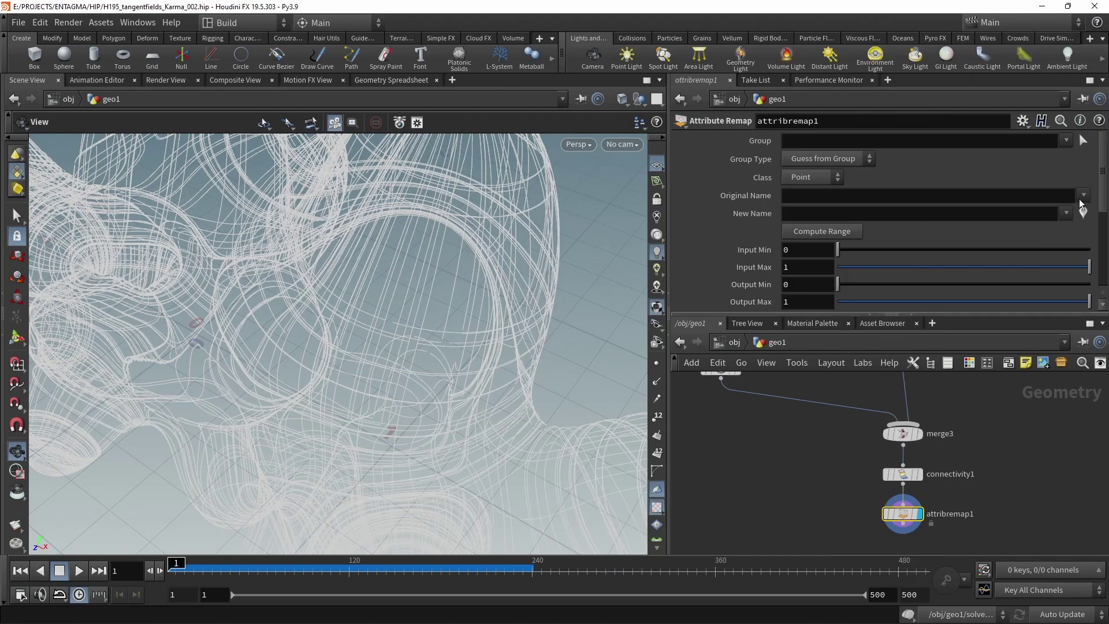
pyautogui.click(836, 196)
pyautogui.write('class')
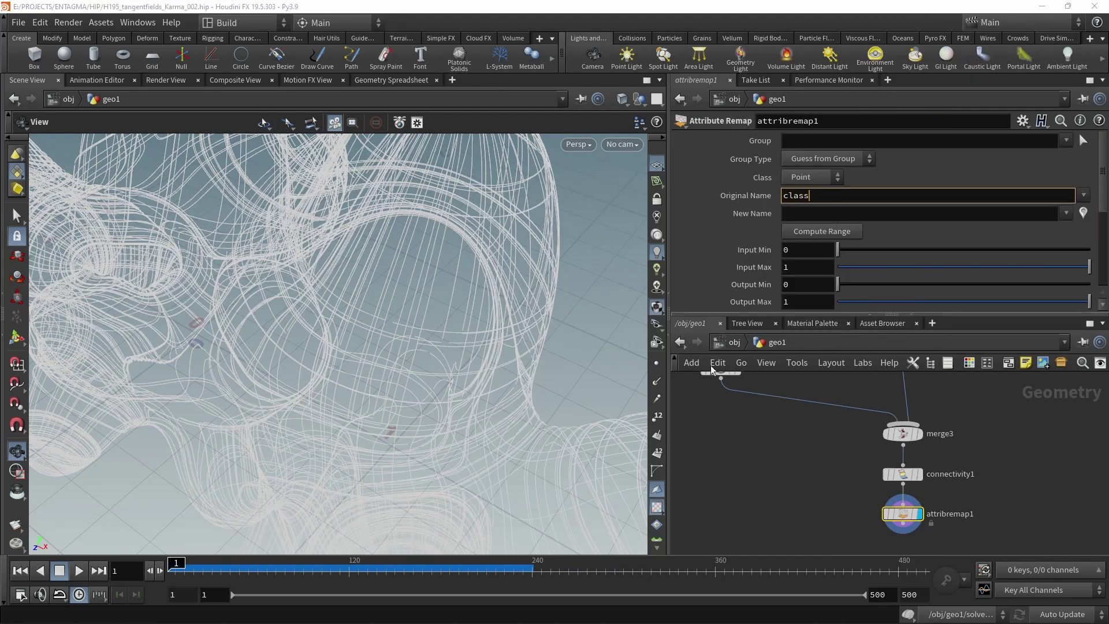
pyautogui.click(807, 211)
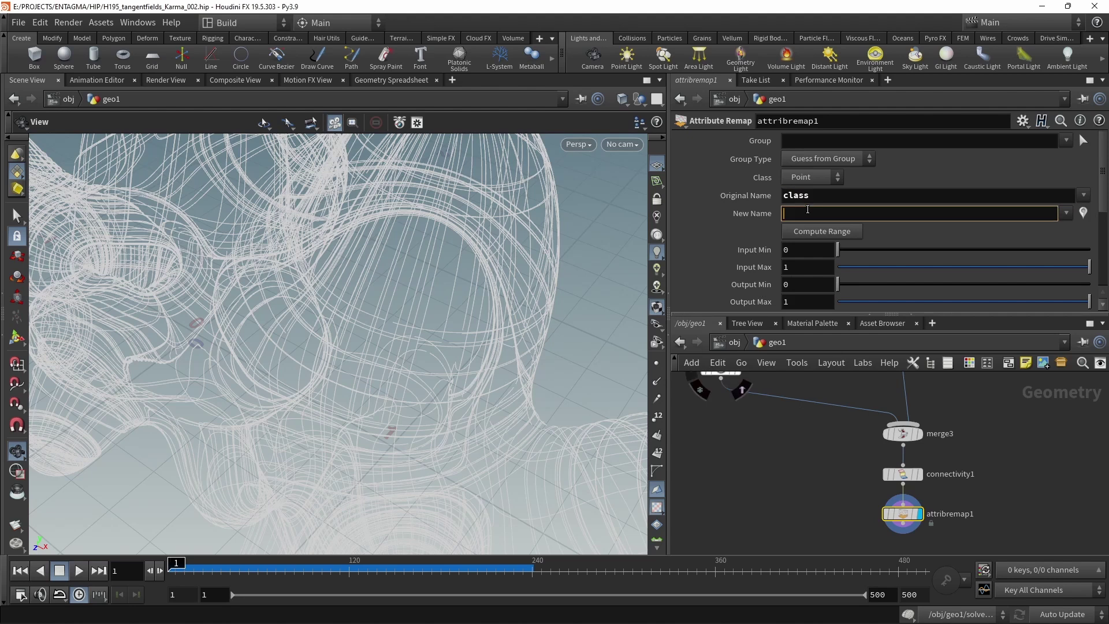
pyautogui.write('colval')
pyautogui.press('Return')
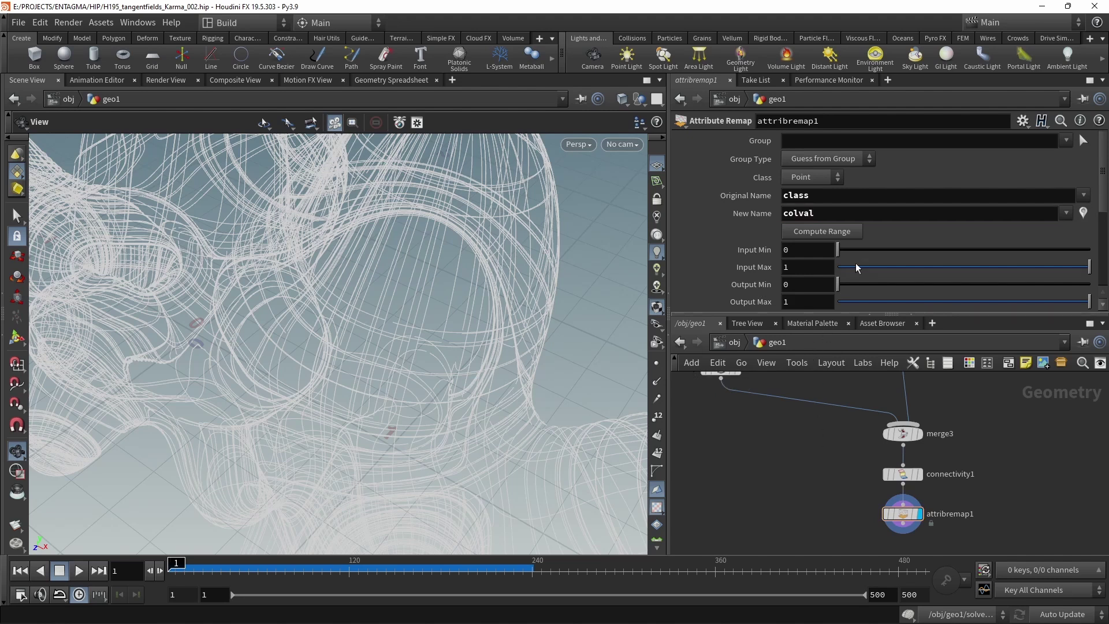
# Compute the input range of the attribute remap from the class values and set its Output Max to 1
pyautogui.click(827, 234)
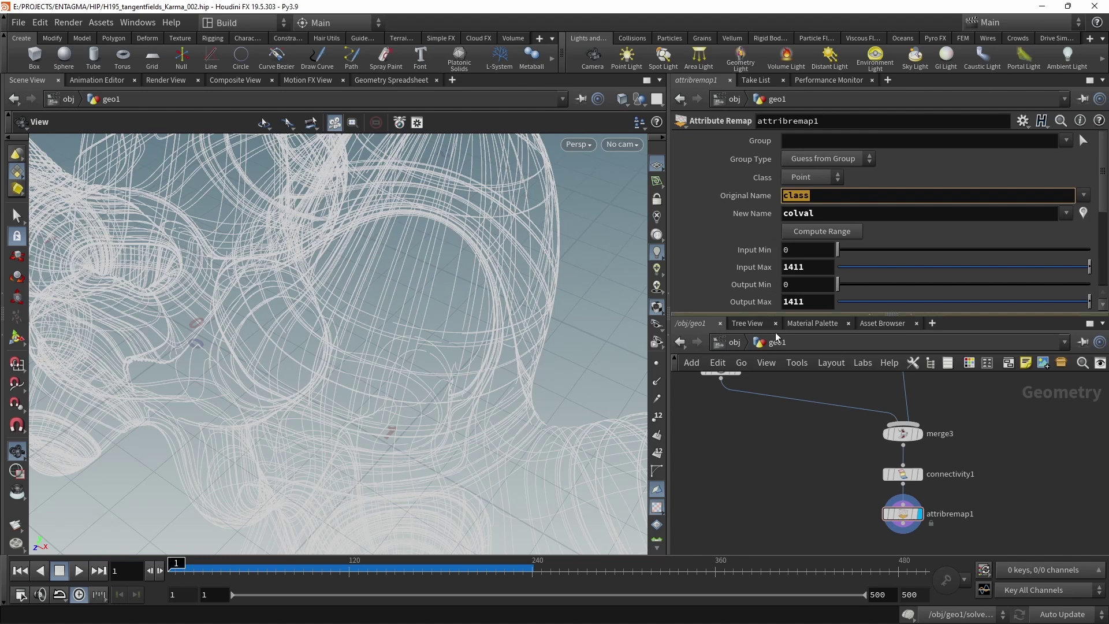
pyautogui.press('Return')
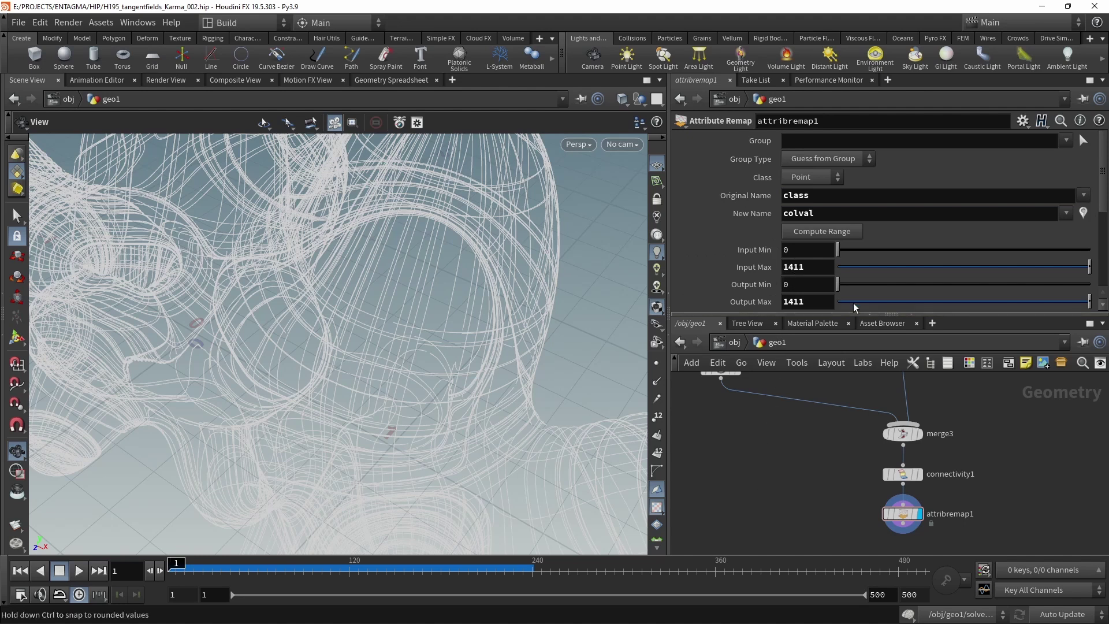
pyautogui.scroll(-3, 1100, 206)
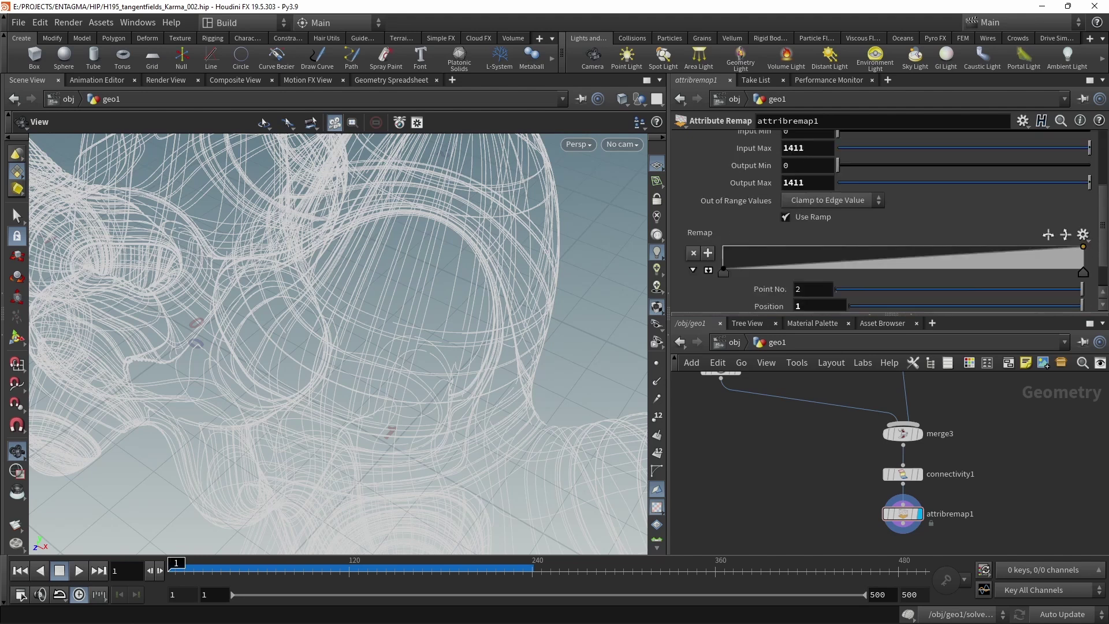
pyautogui.click(813, 184)
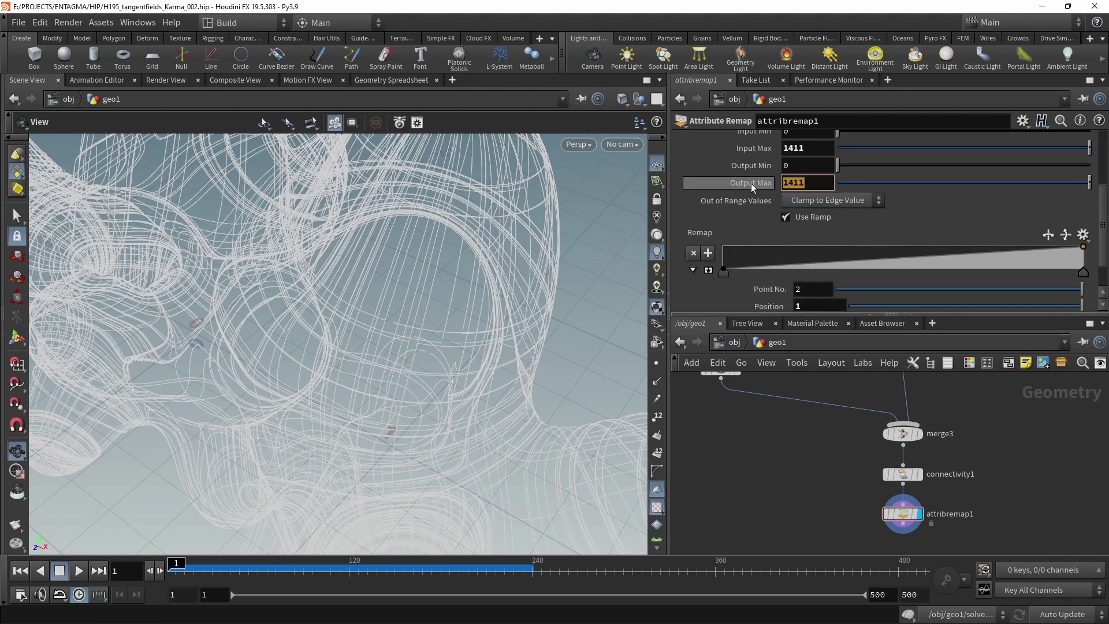
pyautogui.write('1')
pyautogui.press('Return')
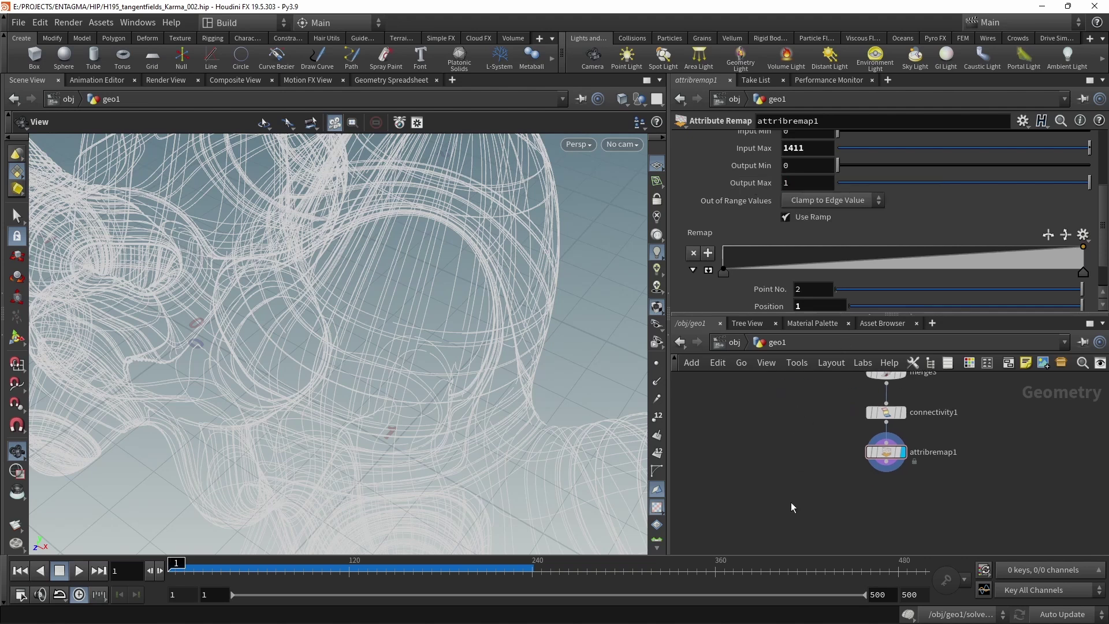
# Append a Color node after attribremap1 and review the remap settings
pyautogui.press('Tab')
pyautogui.write('color')
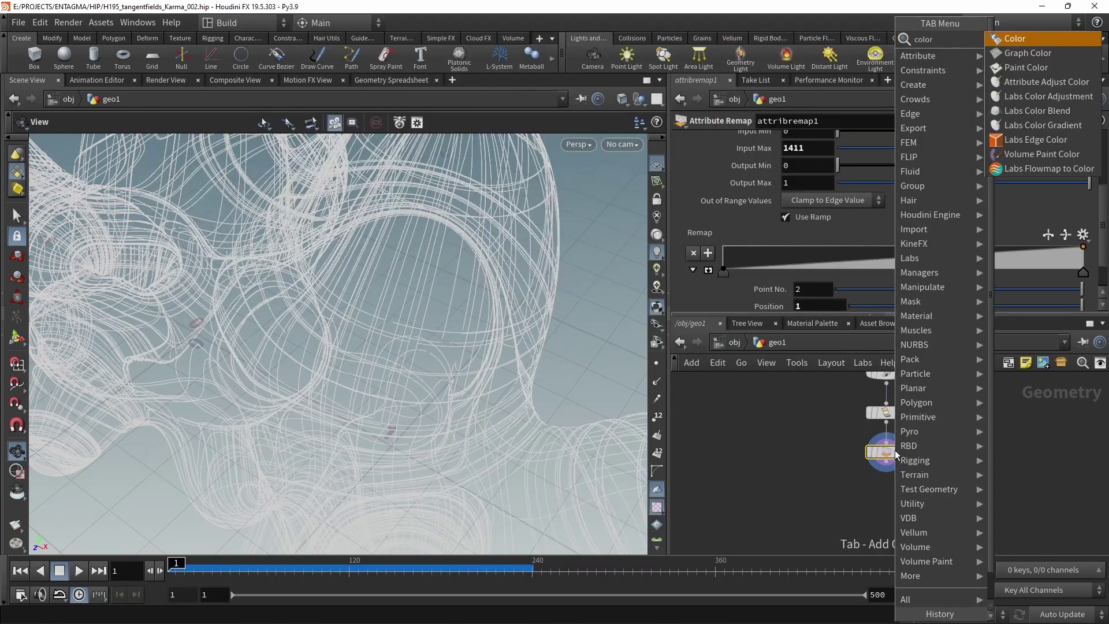
pyautogui.press('Return')
pyautogui.click(886, 452)
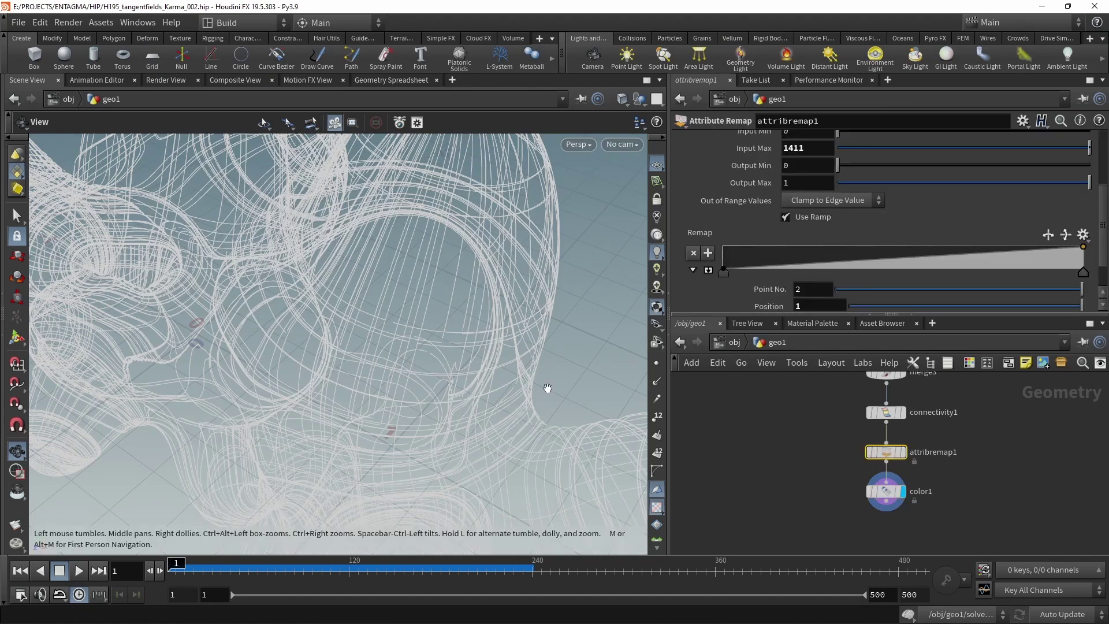
pyautogui.scroll(3, 768, 223)
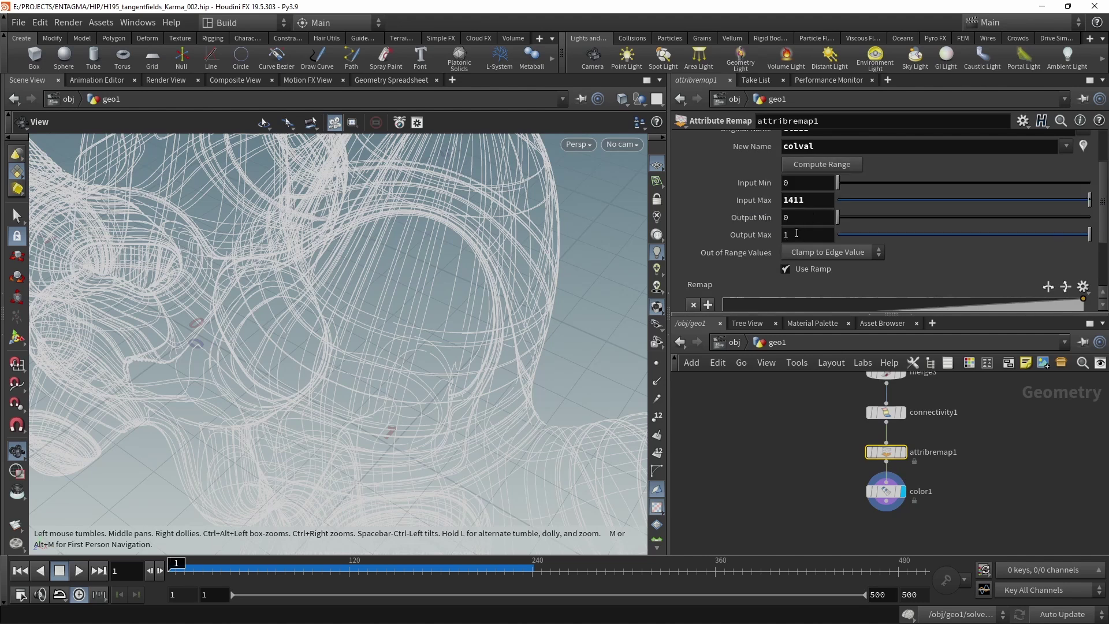
# Set the color1 node's Color Type to Ramp from Attribute, driven by the colval attribute
pyautogui.click(889, 494)
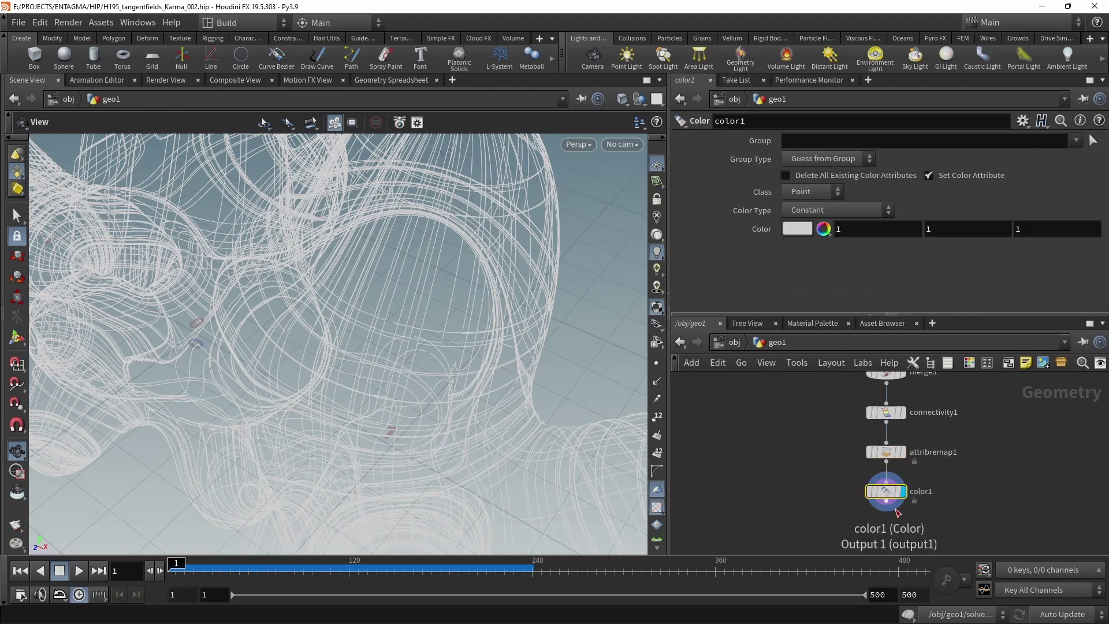
pyautogui.click(844, 211)
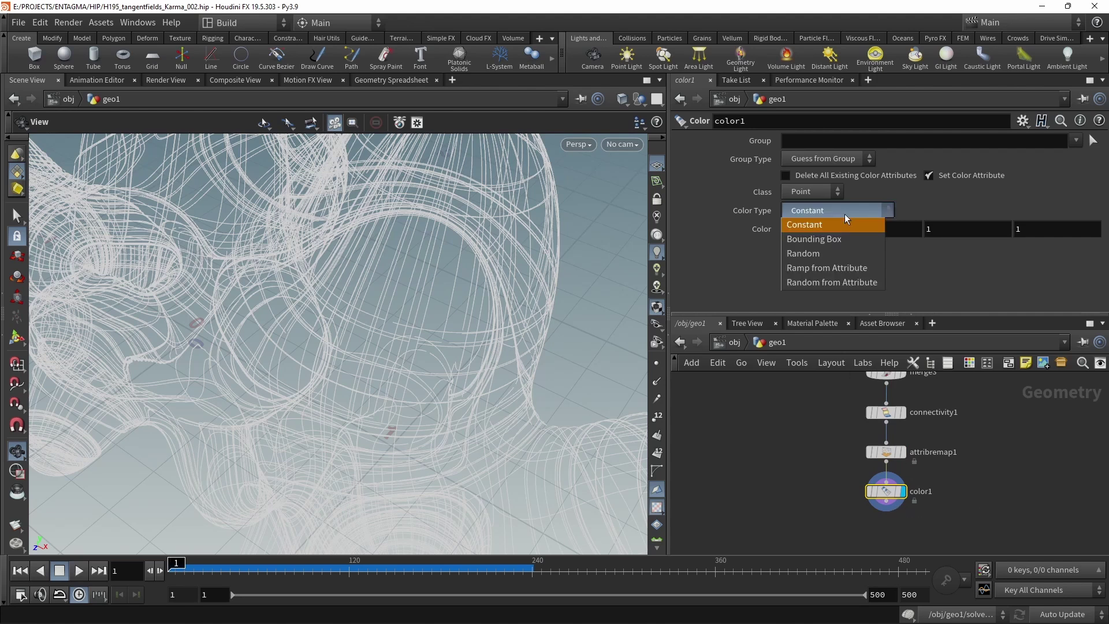
pyautogui.click(843, 269)
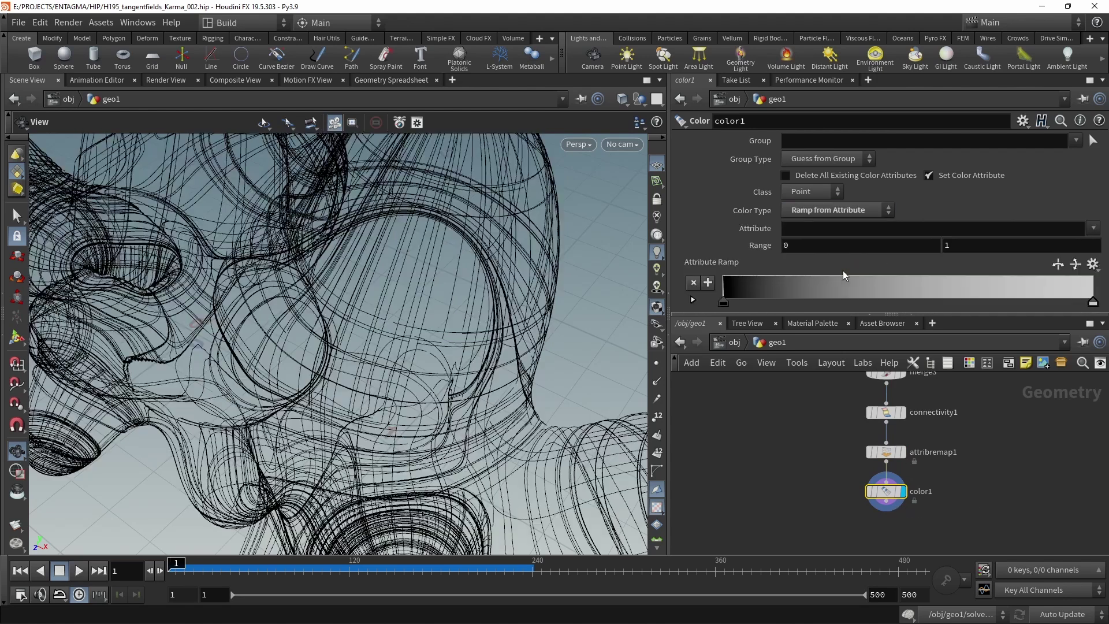
pyautogui.click(1093, 228)
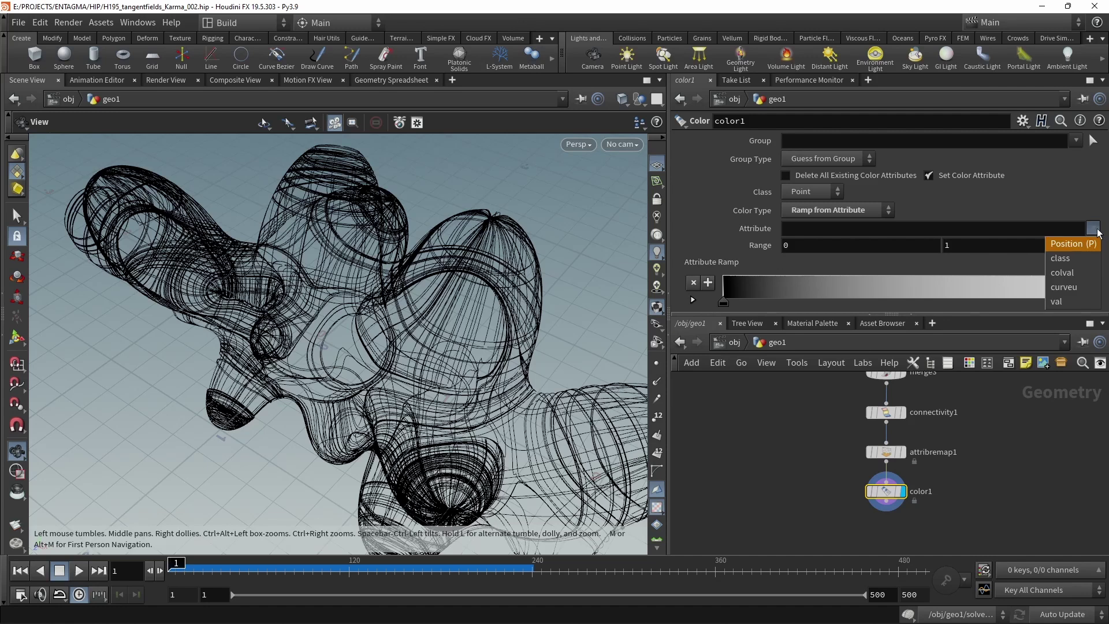
pyautogui.click(1063, 272)
pyautogui.scroll(-5, 586, 371)
pyautogui.moveTo(366, 384); pyautogui.dragTo(401, 342)
pyautogui.moveTo(832, 314); pyautogui.dragTo(832, 386)
# Try the Inferno preset on the attribute color ramp and inspect the colored curves
pyautogui.click(1092, 264)
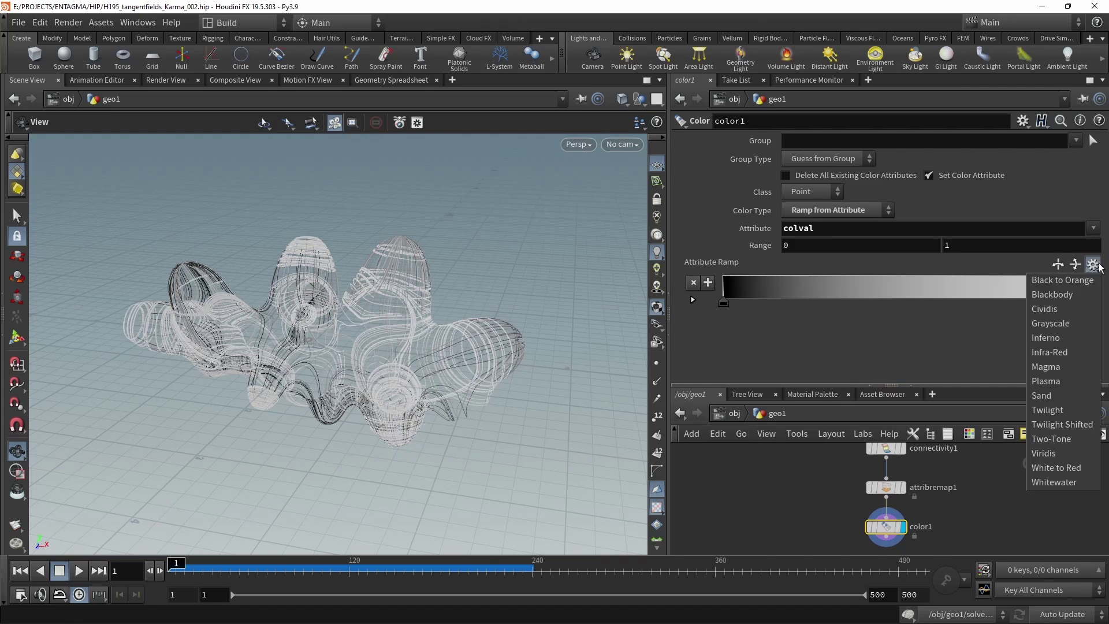
pyautogui.click(1081, 339)
pyautogui.scroll(3, 401, 388)
pyautogui.moveTo(460, 354); pyautogui.dragTo(389, 352)
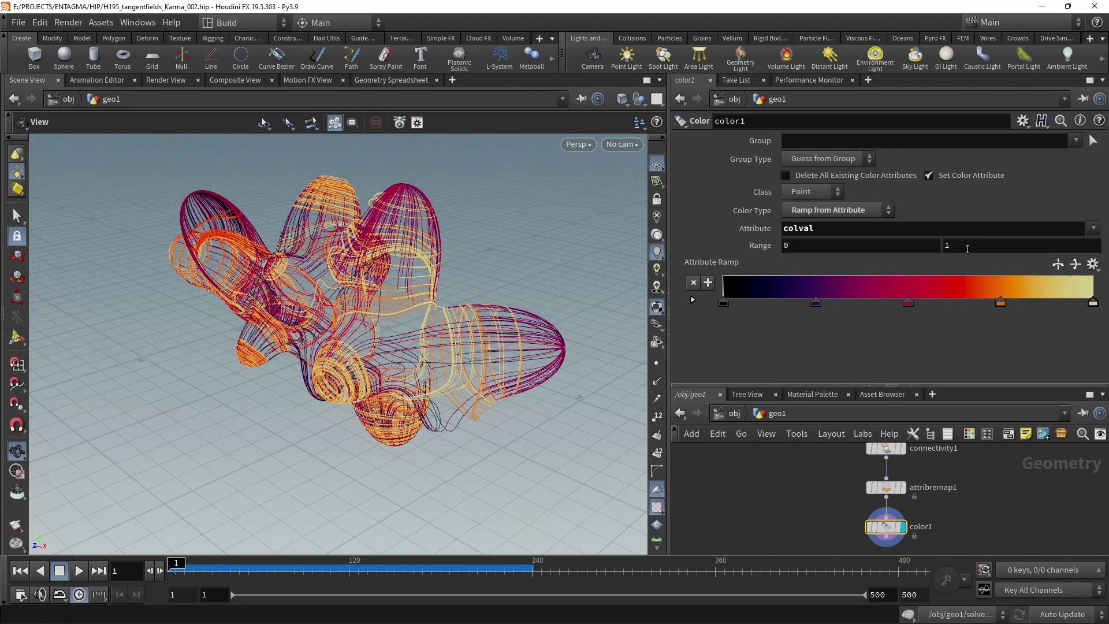
# Apply the Sand preset to the attribute ramp and remove its middle color point
pyautogui.click(1093, 265)
pyautogui.click(1068, 398)
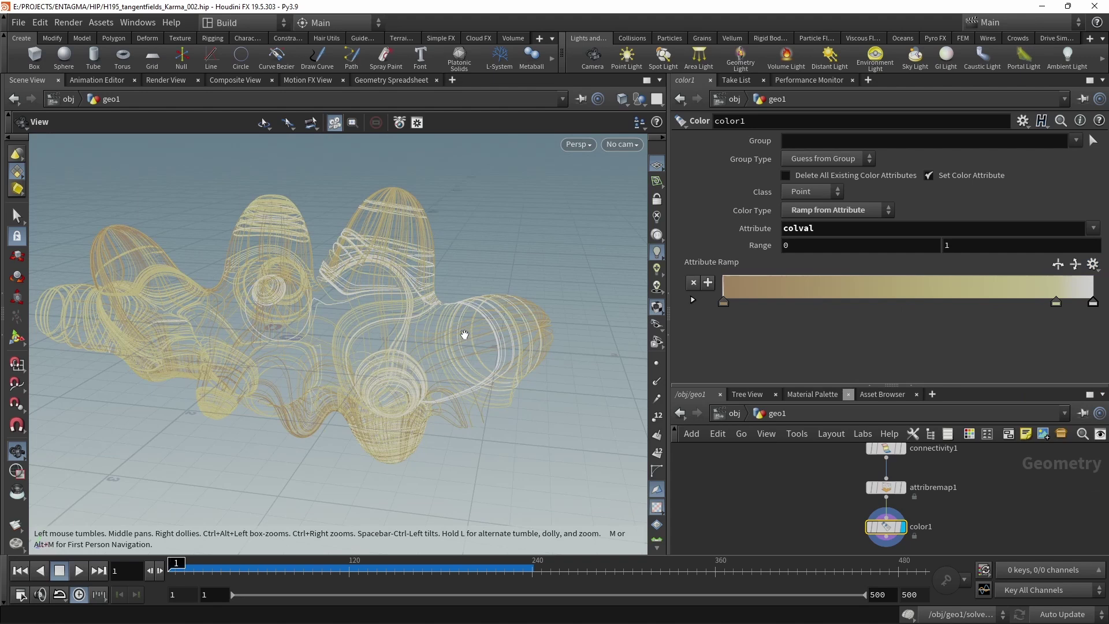
pyautogui.moveTo(1054, 306); pyautogui.dragTo(1028, 339)
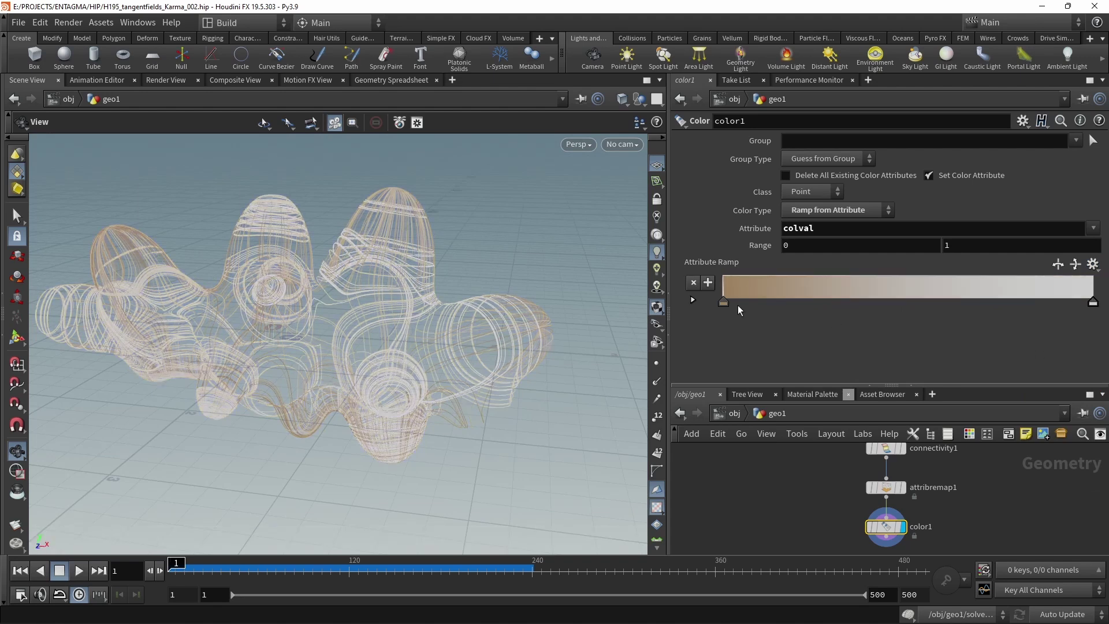
# Expand the ramp's point controls and set the interpolation of both the brown and the white point to Constant
pyautogui.click(692, 300)
pyautogui.moveTo(888, 386); pyautogui.dragTo(888, 419)
pyautogui.click(725, 303)
pyautogui.click(836, 373)
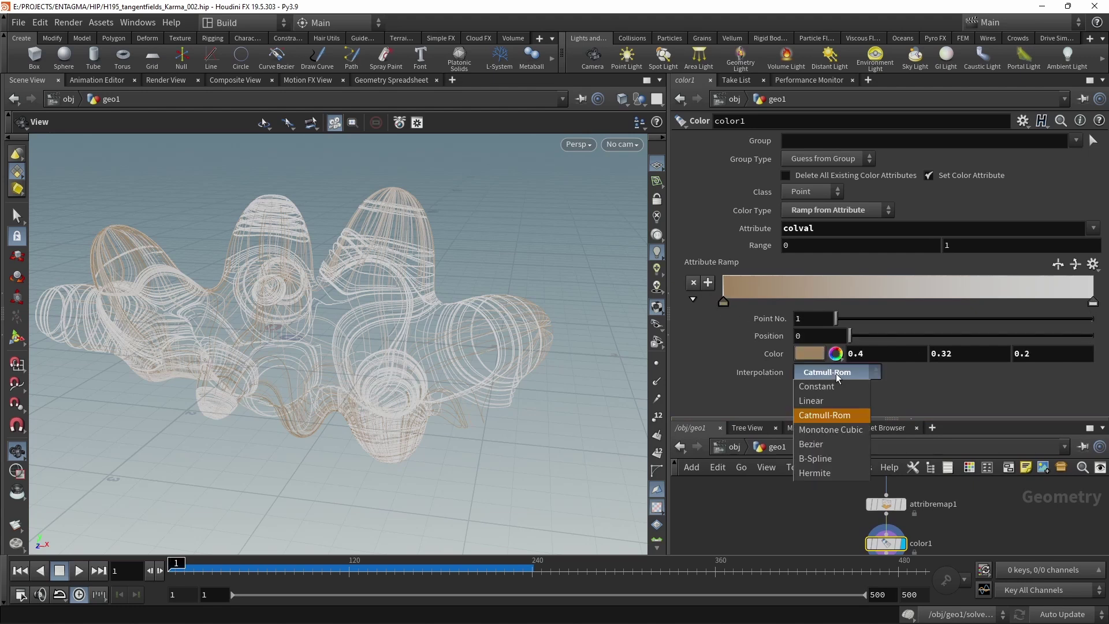
pyautogui.click(828, 387)
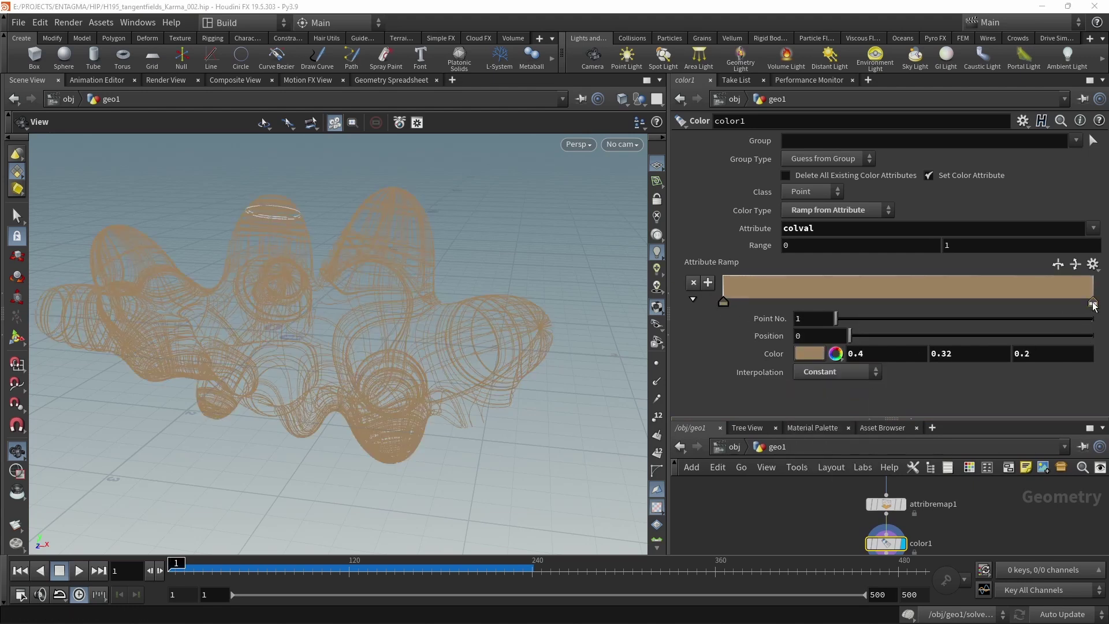
pyautogui.click(1092, 301)
pyautogui.click(836, 372)
pyautogui.click(857, 386)
# Move the white ramp point to about 0.53, and add two points in the brown section and one in the white section
pyautogui.moveTo(1092, 303); pyautogui.dragTo(921, 306)
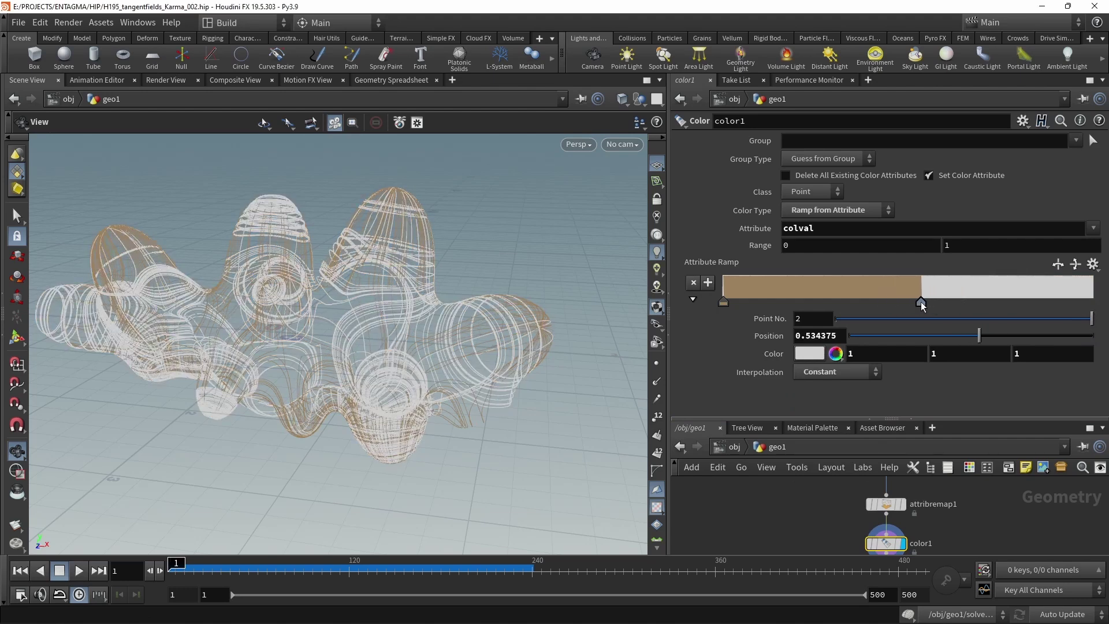
pyautogui.click(802, 293)
pyautogui.click(993, 290)
pyautogui.click(851, 291)
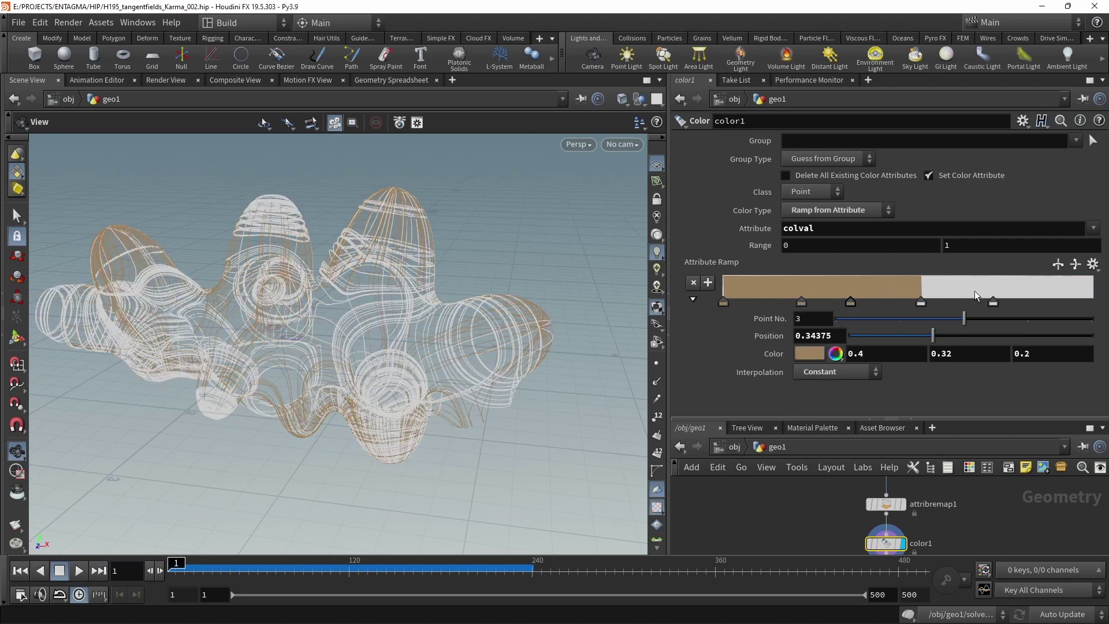
# Move the first ramp point to about 0.09 and change its color to near-black (0.05, 0.05, 0.05)
pyautogui.click(723, 302)
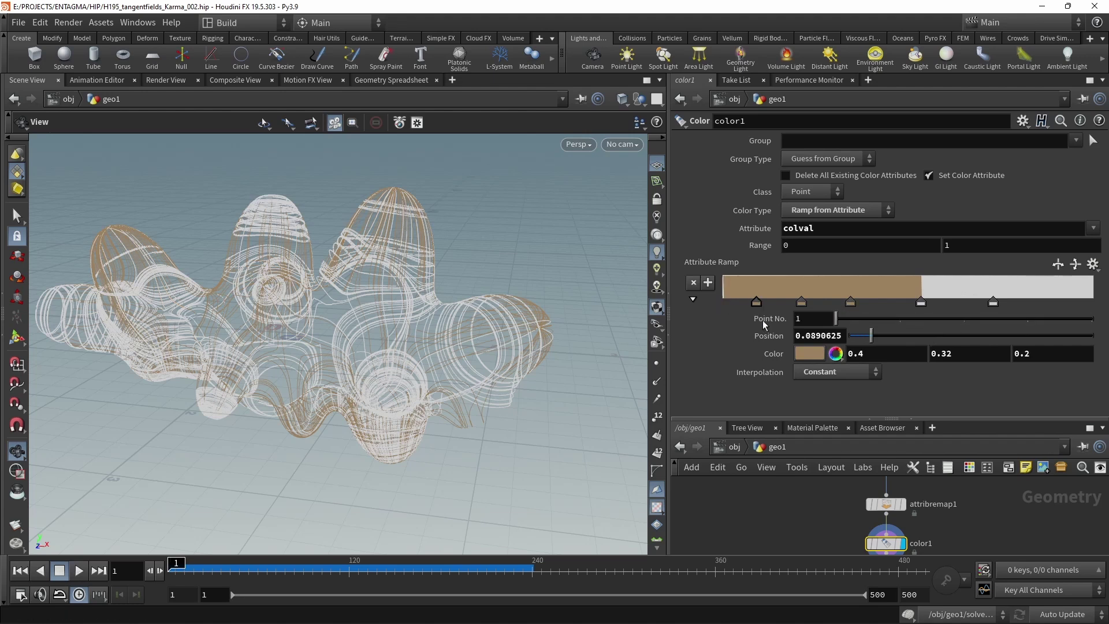
pyautogui.click(809, 353)
pyautogui.click(844, 323)
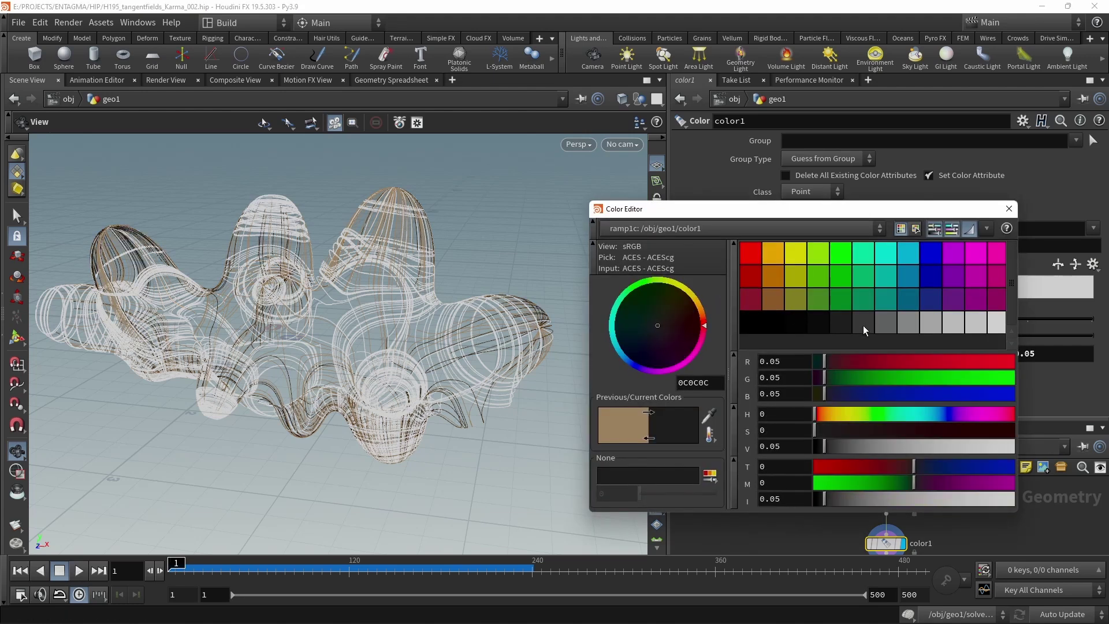
# Change the color of the second ramp point to white (1, 1, 1)
pyautogui.click(1009, 209)
pyautogui.click(801, 292)
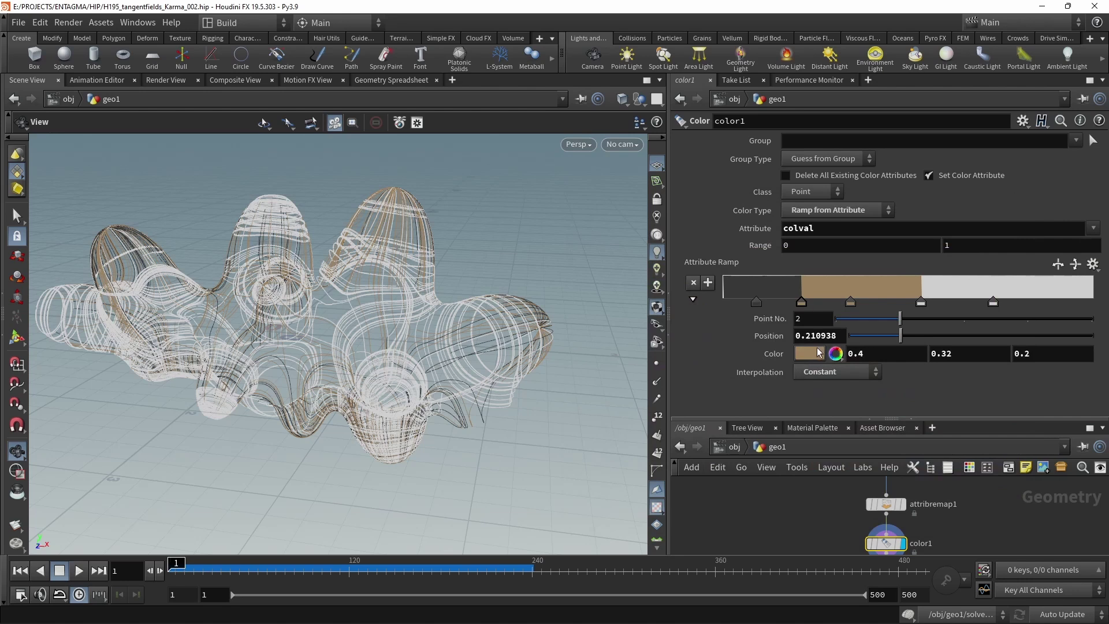
pyautogui.click(808, 354)
pyautogui.click(988, 326)
pyautogui.click(1005, 213)
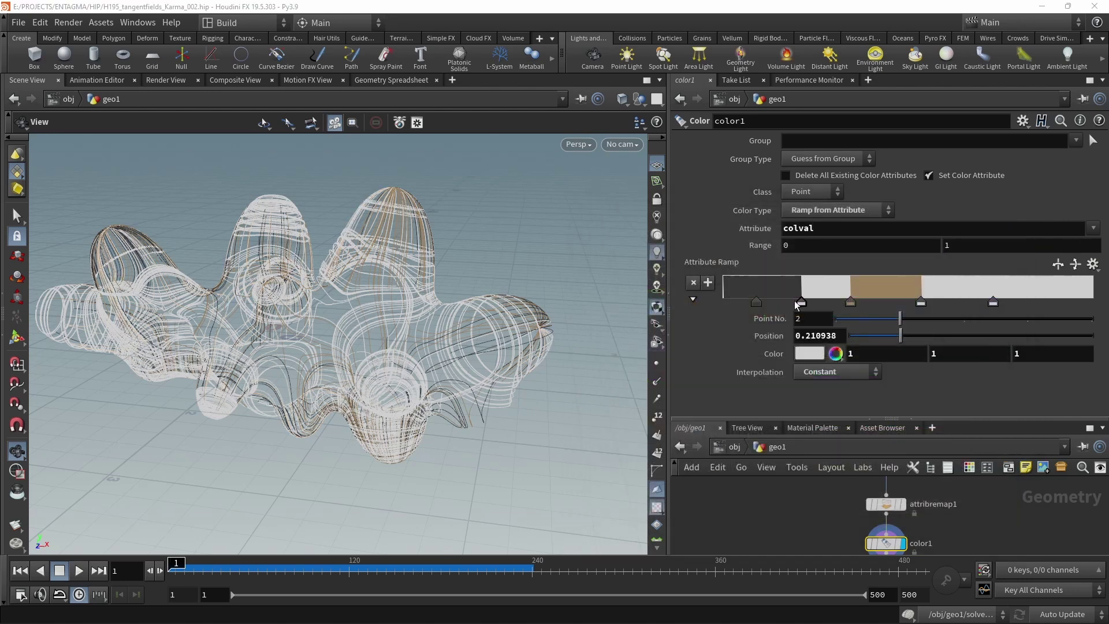
# Change the third ramp point's color to dark red with RGB about 0.369, 0.052, 0.052
pyautogui.click(850, 302)
pyautogui.click(814, 354)
pyautogui.click(754, 289)
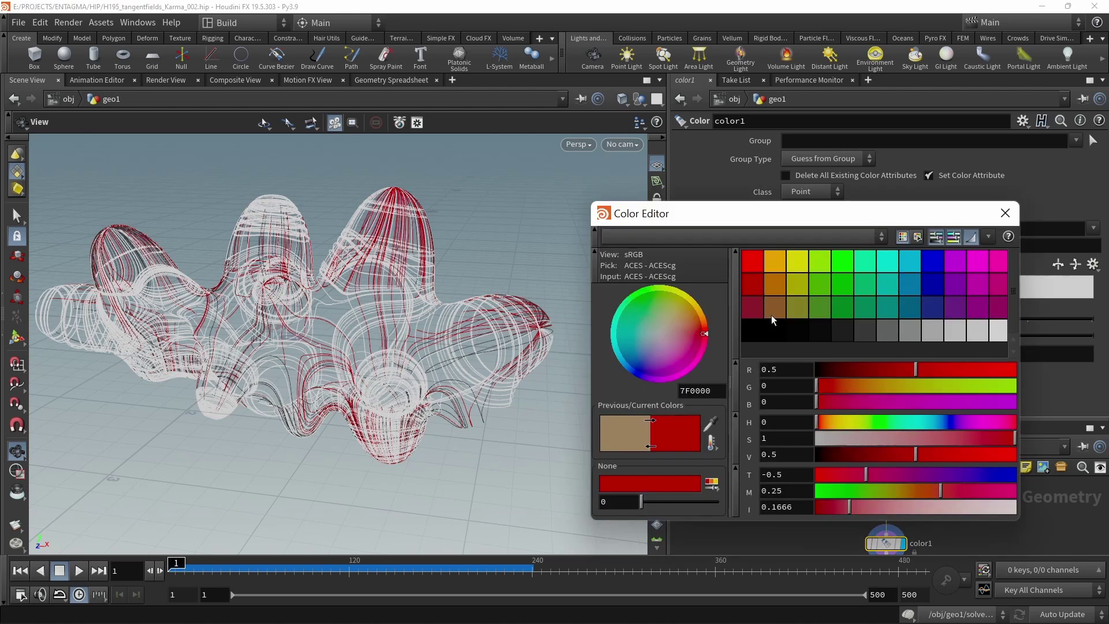
pyautogui.click(986, 437)
pyautogui.click(890, 454)
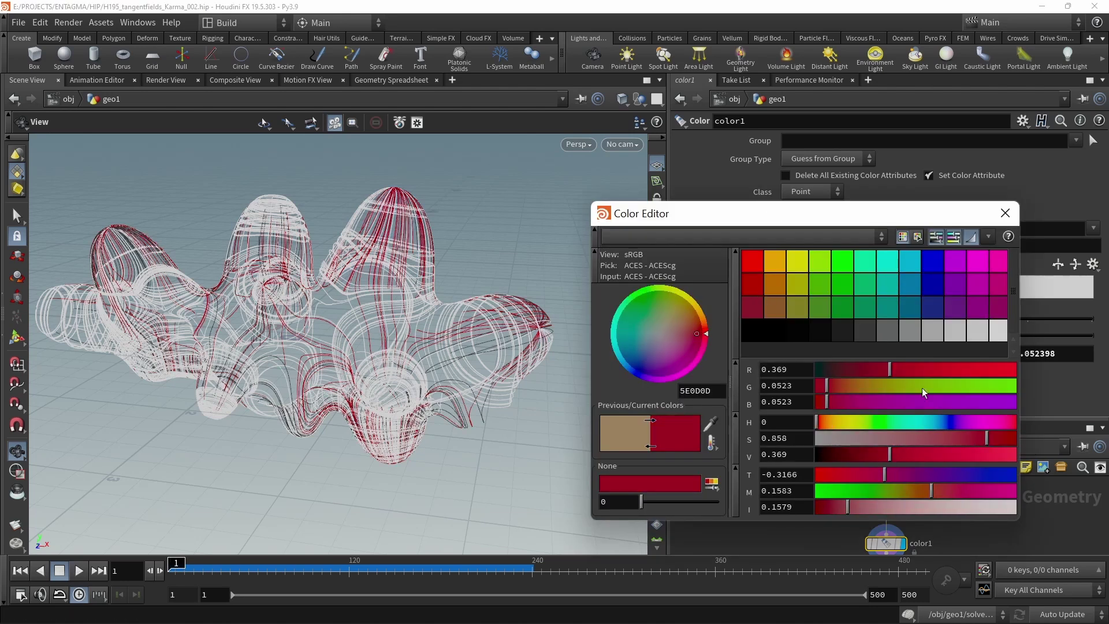
pyautogui.click(1004, 213)
# Change the color of the fourth ramp point, at about 0.53, to a medium green swatch
pyautogui.click(920, 301)
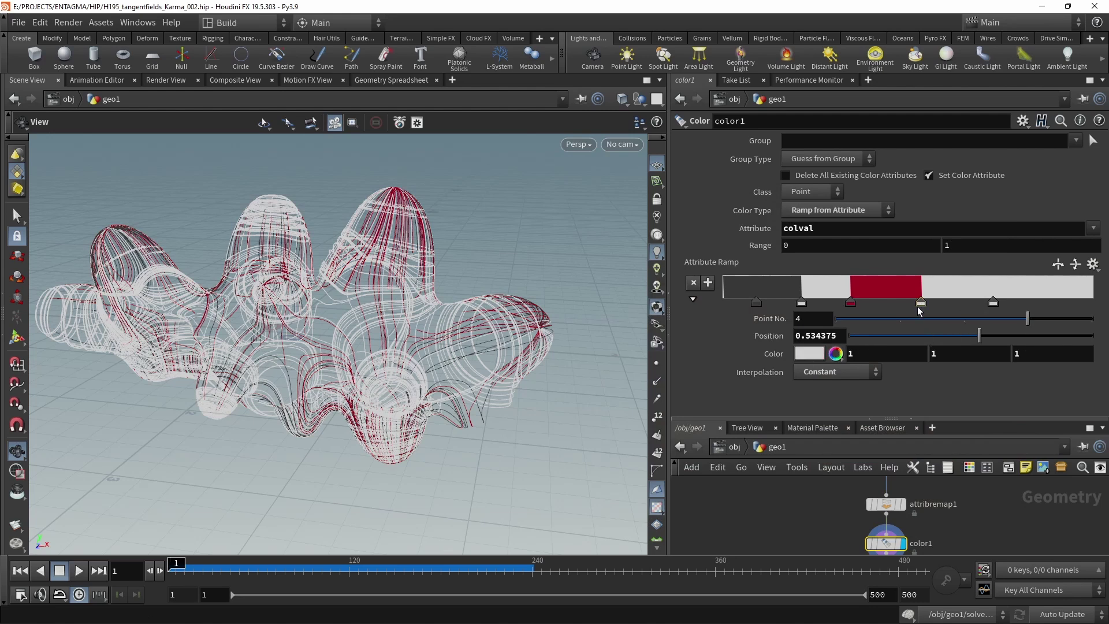
pyautogui.click(810, 354)
pyautogui.click(865, 283)
pyautogui.click(1005, 213)
# Give the fifth ramp point a medium blue swatch color and set its hue to 190 for a teal tone
pyautogui.click(992, 301)
pyautogui.click(809, 354)
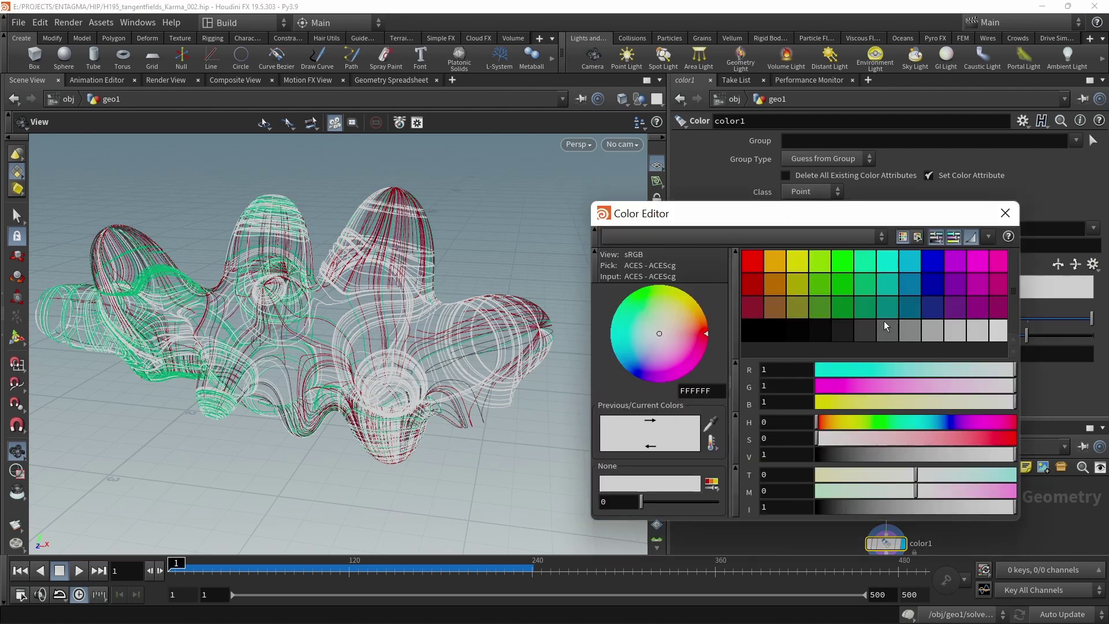
pyautogui.click(910, 283)
pyautogui.click(794, 422)
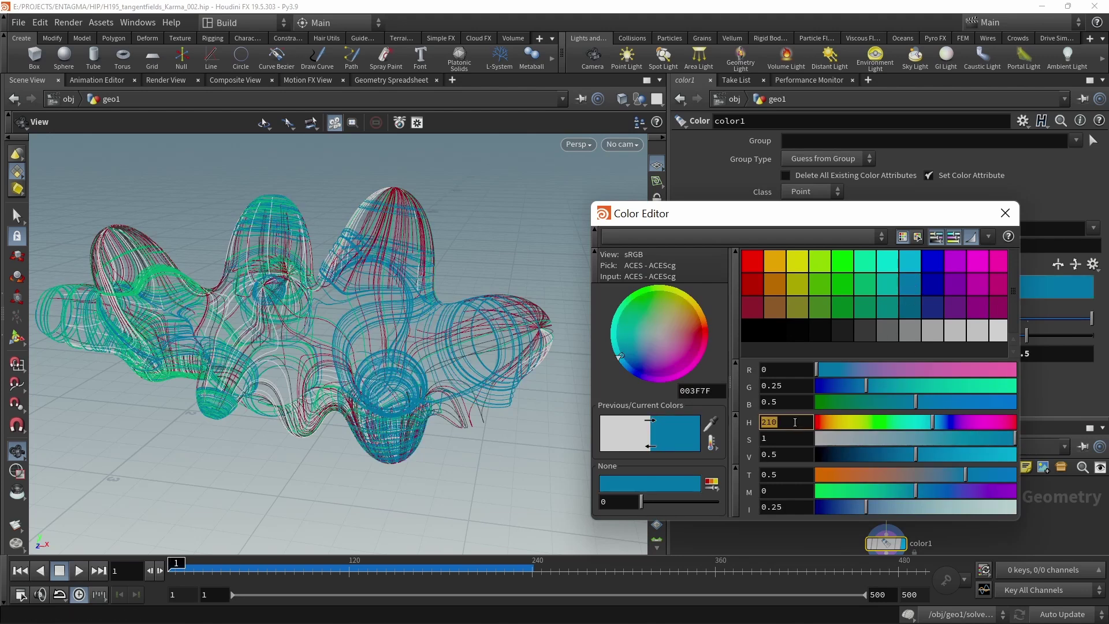
pyautogui.write('190')
pyautogui.press('Return')
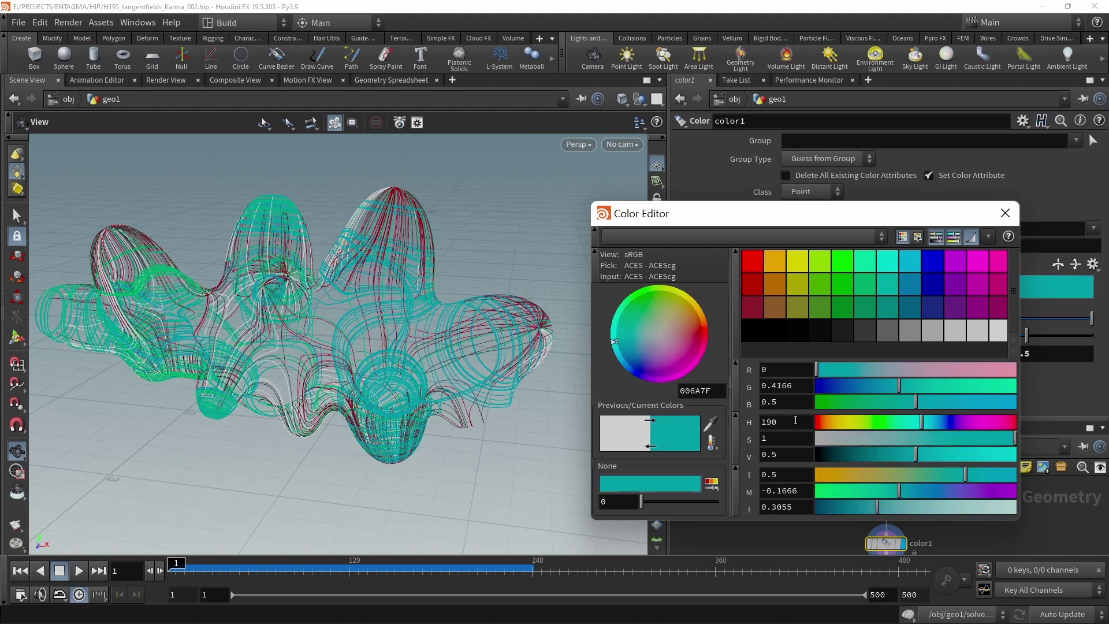
pyautogui.click(1004, 213)
# Move the first ramp point to the ramp's start, the second closer to it, the third to about 0.42 and the fifth to about 0.77
pyautogui.moveTo(756, 302); pyautogui.dragTo(723, 301)
pyautogui.moveTo(800, 309); pyautogui.dragTo(770, 308)
pyautogui.moveTo(850, 302); pyautogui.dragTo(877, 302)
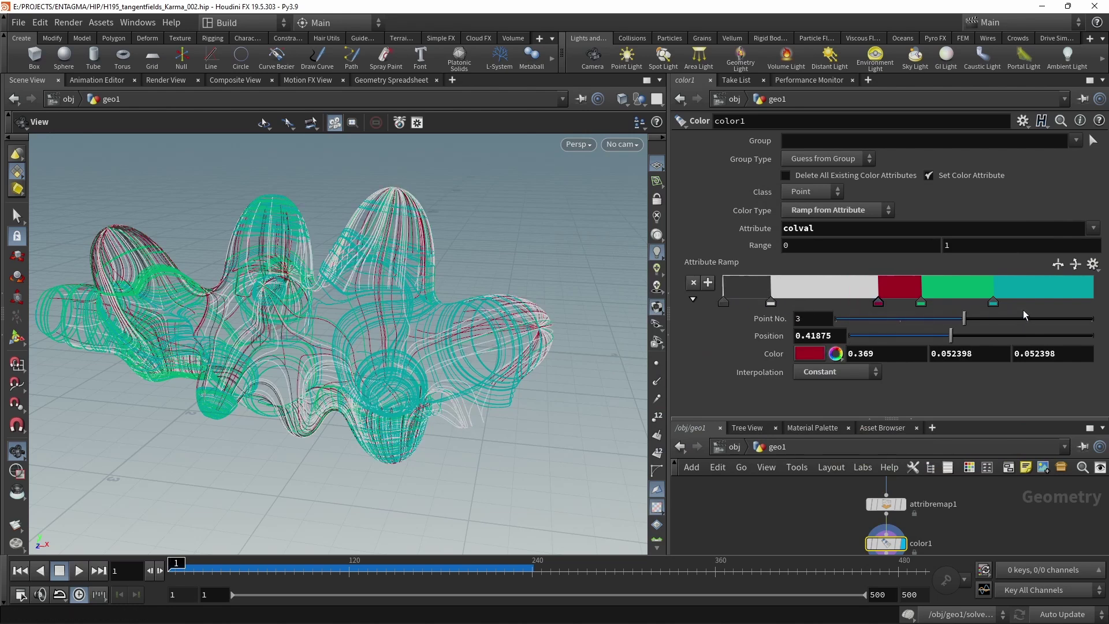
pyautogui.moveTo(992, 301); pyautogui.dragTo(1007, 302)
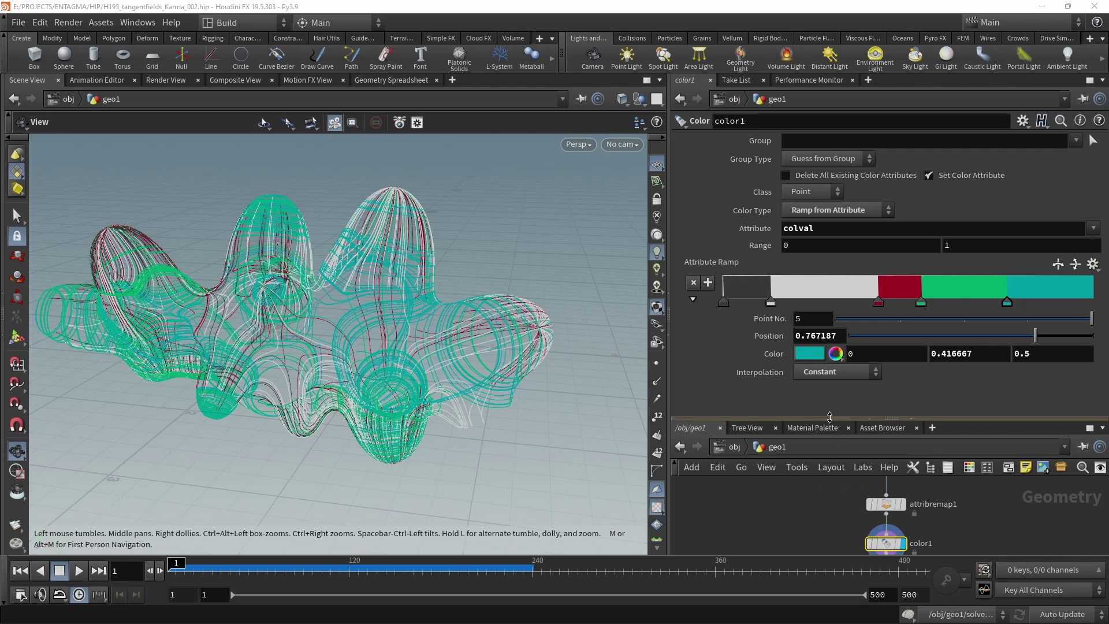
# Append a Resample node after color1 and turn off its Maximum Segment Length option
pyautogui.moveTo(802, 420); pyautogui.dragTo(802, 375)
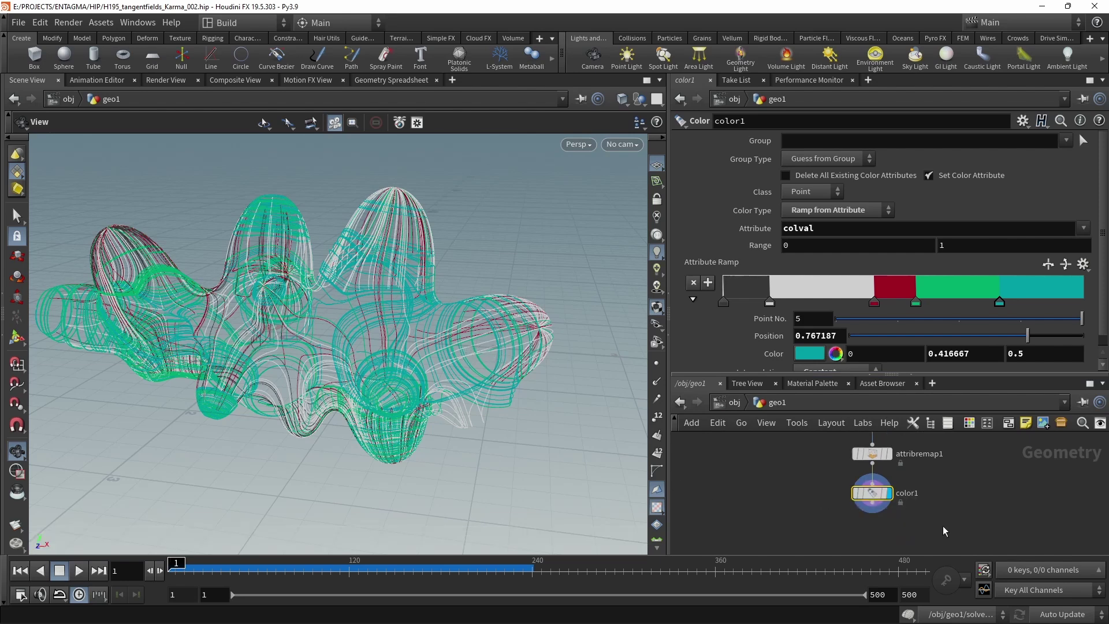
pyautogui.press('Tab')
pyautogui.write('resample')
pyautogui.press('Return')
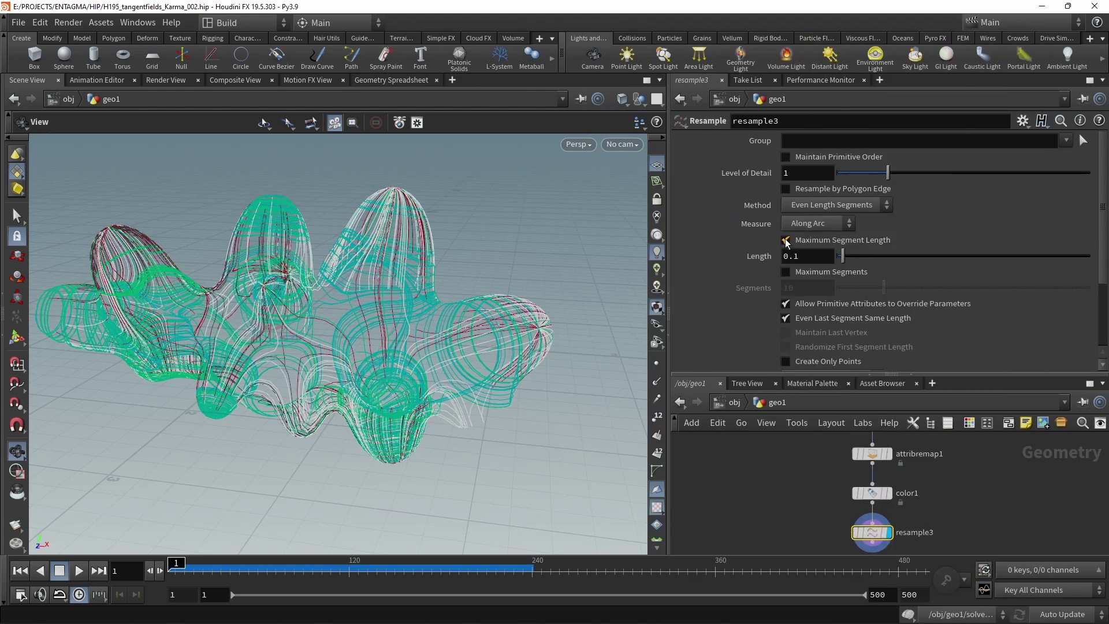
pyautogui.click(785, 240)
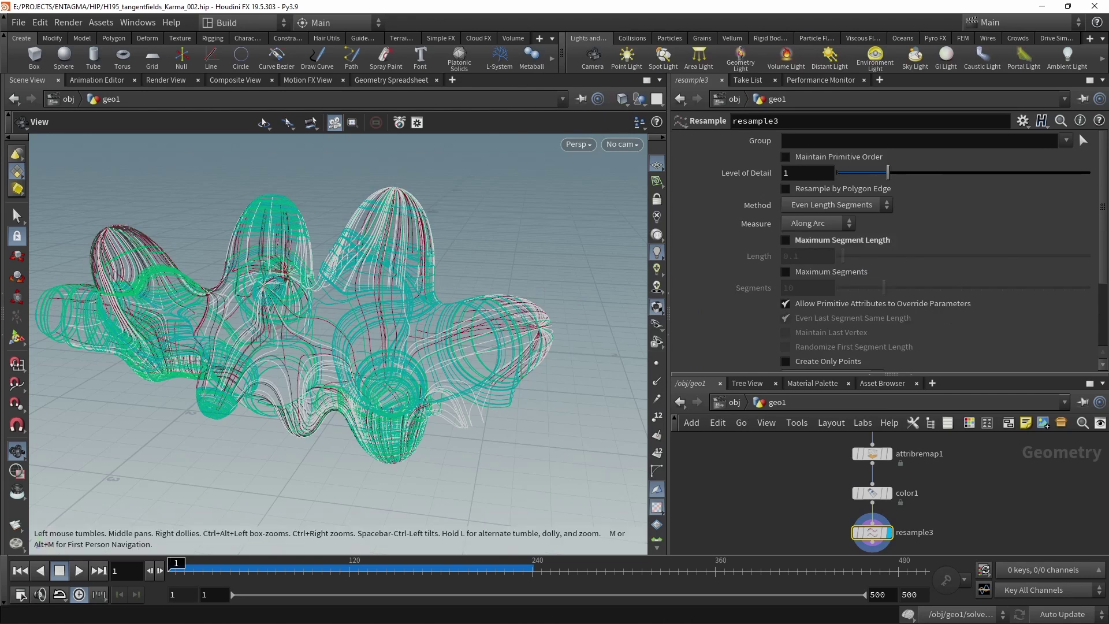
# Enable the Resample node's Tangent Attribute output and name the attribute tangent
pyautogui.moveTo(1101, 260); pyautogui.dragTo(1097, 326)
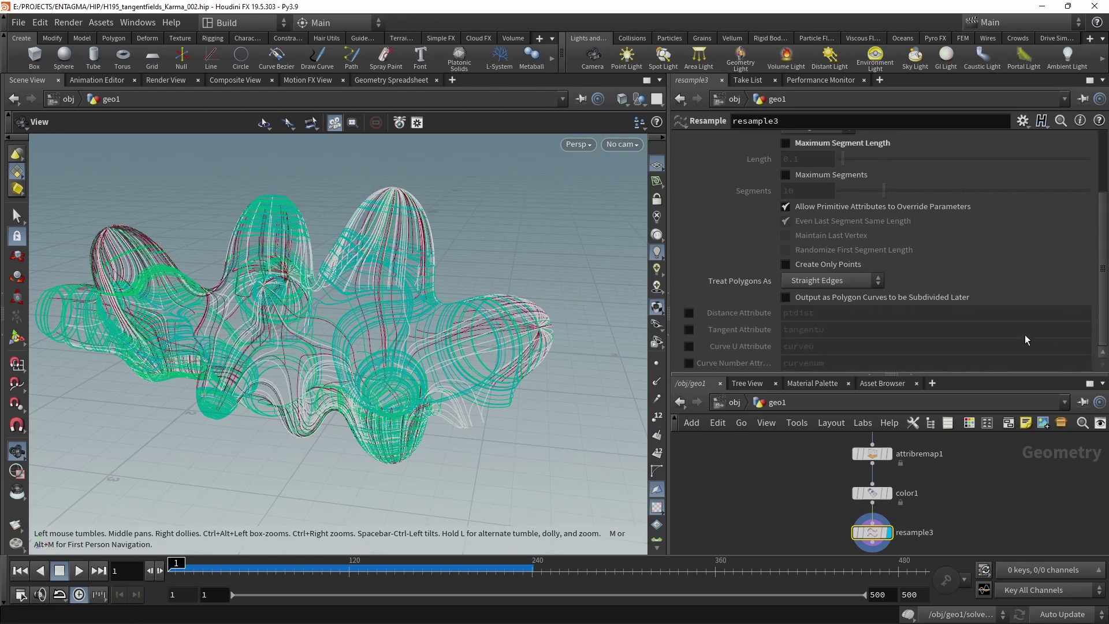
pyautogui.click(688, 329)
pyautogui.click(845, 330)
pyautogui.press('BackSpace')
pyautogui.press('Return')
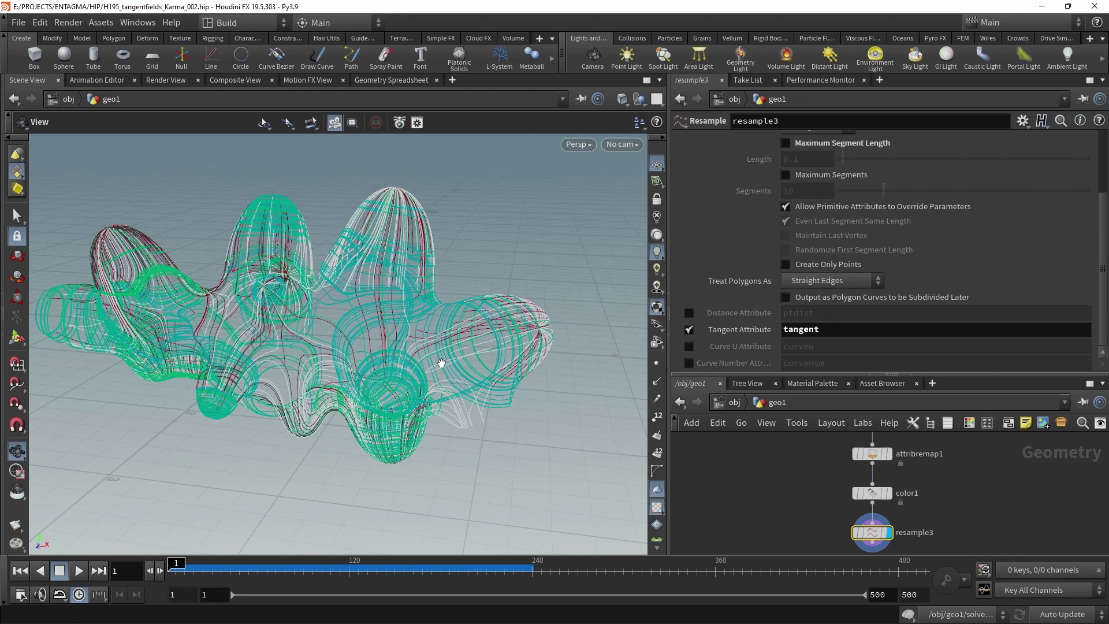
# Append an Attribute Create node after resample3 and set its number of attributes to 2
pyautogui.moveTo(890, 374); pyautogui.dragTo(883, 308)
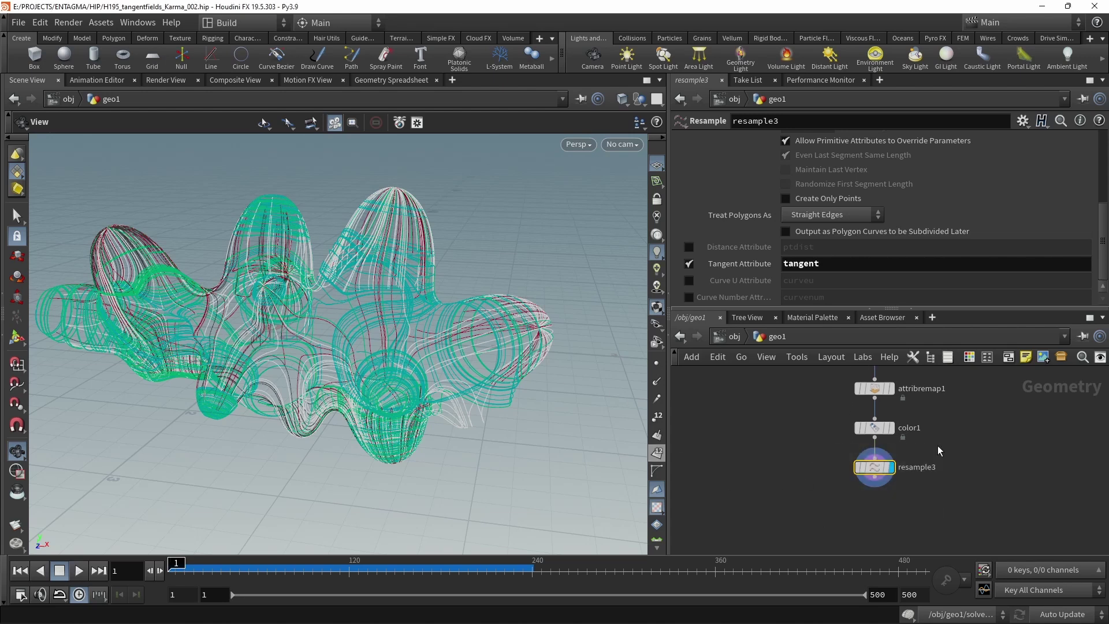
pyautogui.press('Tab')
pyautogui.write('attr')
pyautogui.write(' cr')
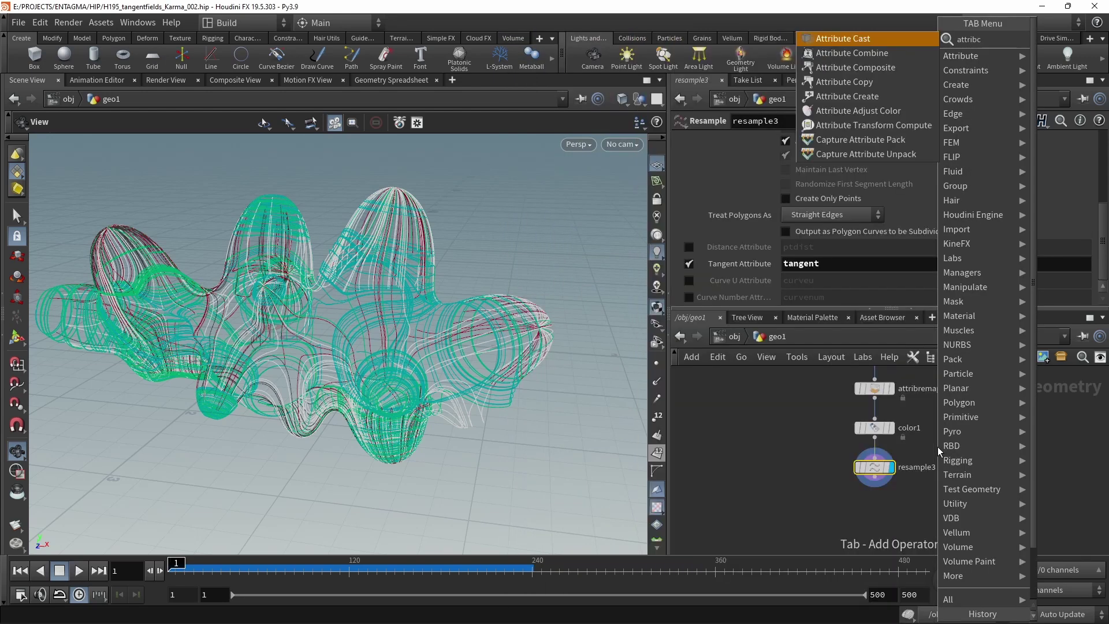
pyautogui.press('Return')
pyautogui.moveTo(897, 309); pyautogui.dragTo(897, 372)
pyautogui.click(817, 191)
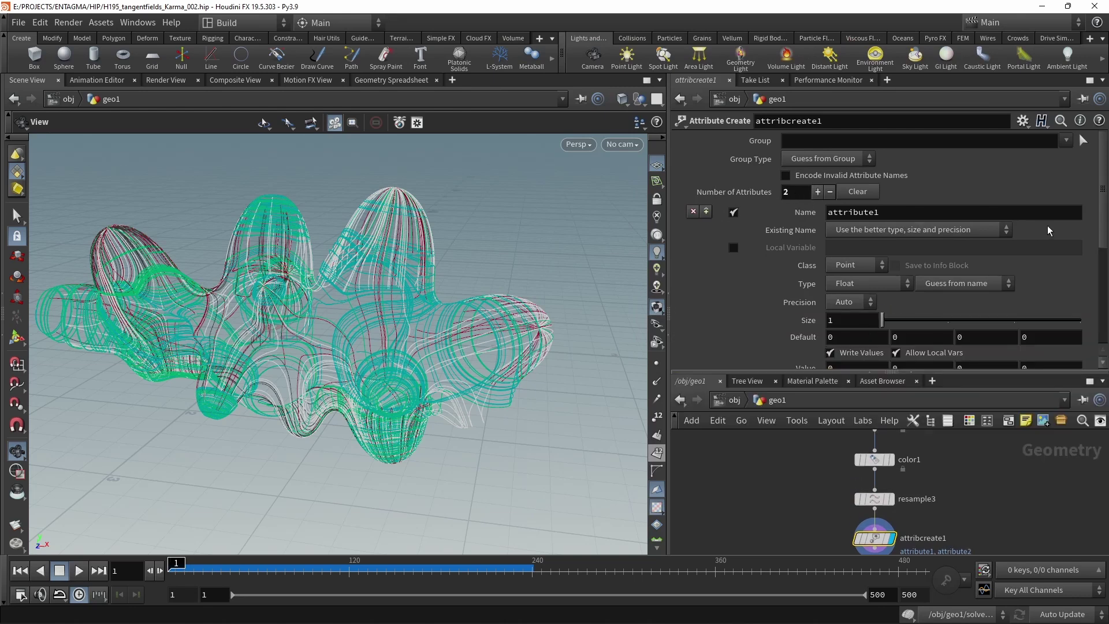
# Name the first created attribute width and set its value to 0.0075
pyautogui.doubleClick(877, 212)
pyautogui.write('width')
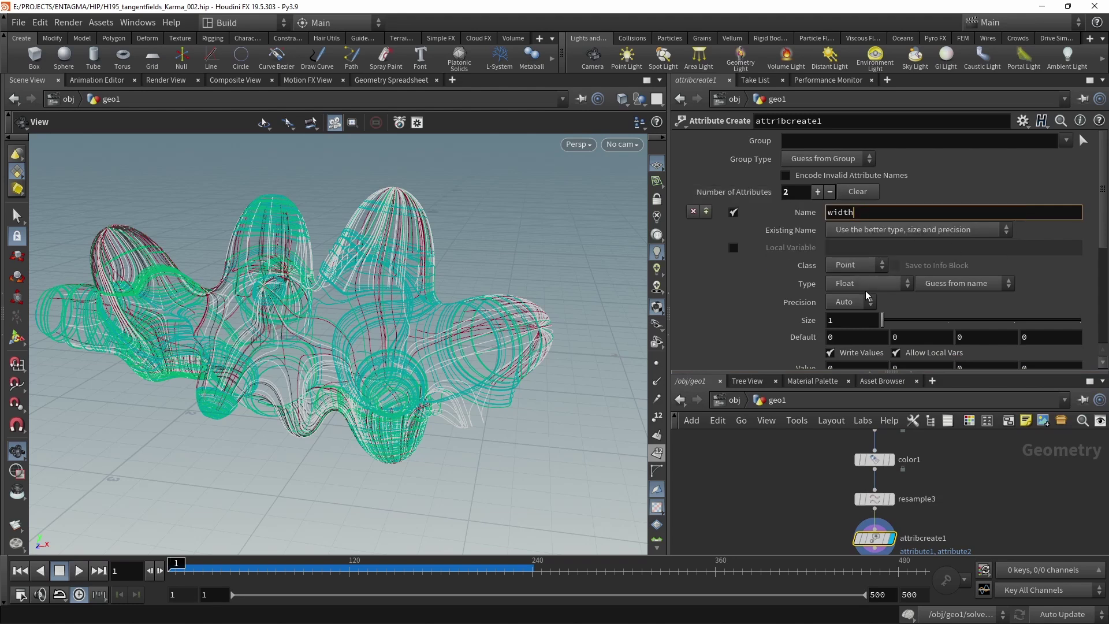
pyautogui.moveTo(1103, 229); pyautogui.dragTo(1104, 267)
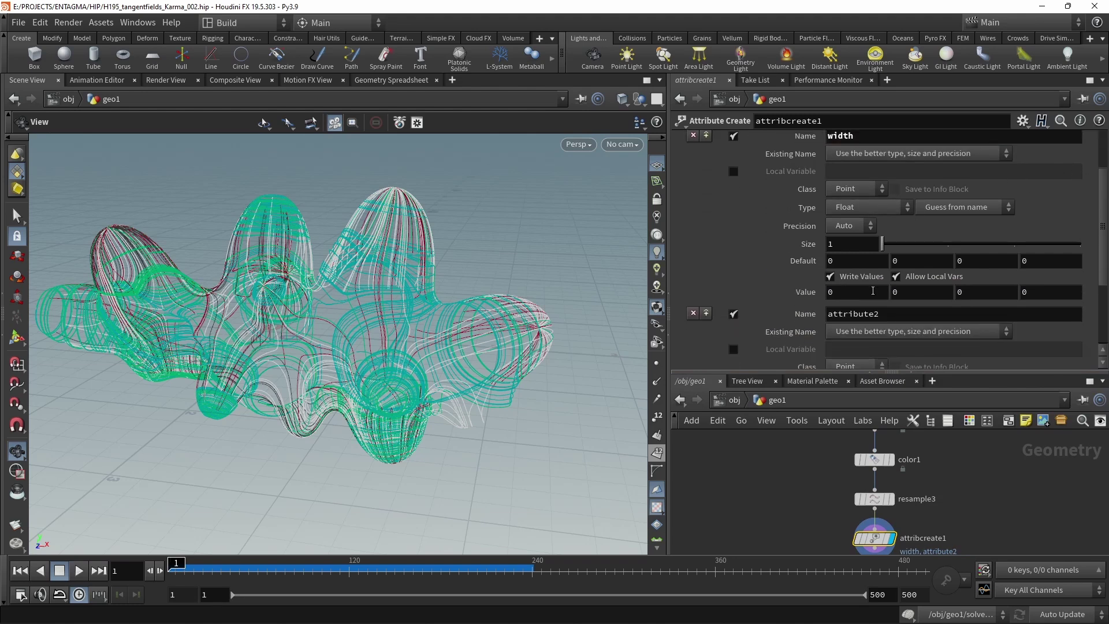
pyautogui.click(836, 292)
pyautogui.write('0.0075')
pyautogui.press('Return')
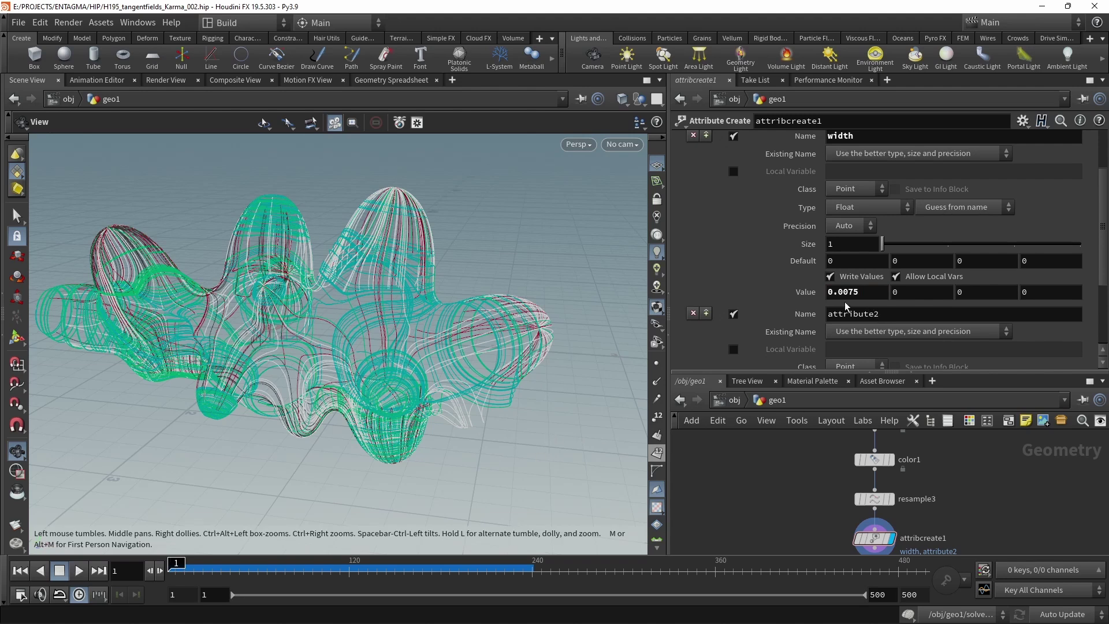
# Name the second created attribute lines with a value of 1, and save the scene file
pyautogui.moveTo(1100, 275); pyautogui.dragTo(1100, 326)
pyautogui.moveTo(893, 211); pyautogui.dragTo(797, 203)
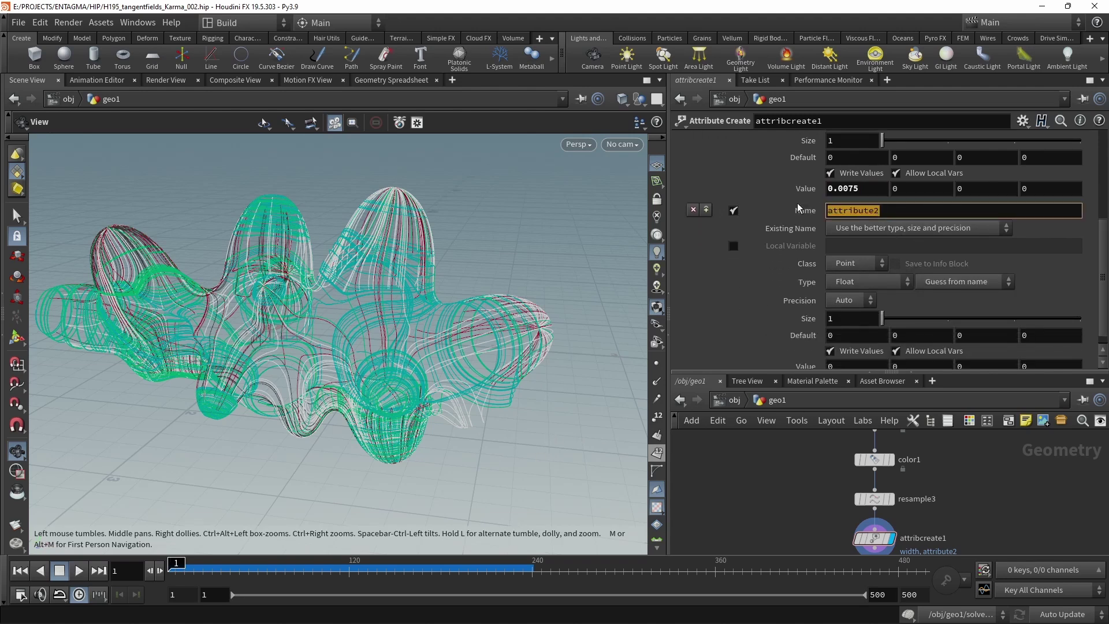
pyautogui.write('lines')
pyautogui.press('Return')
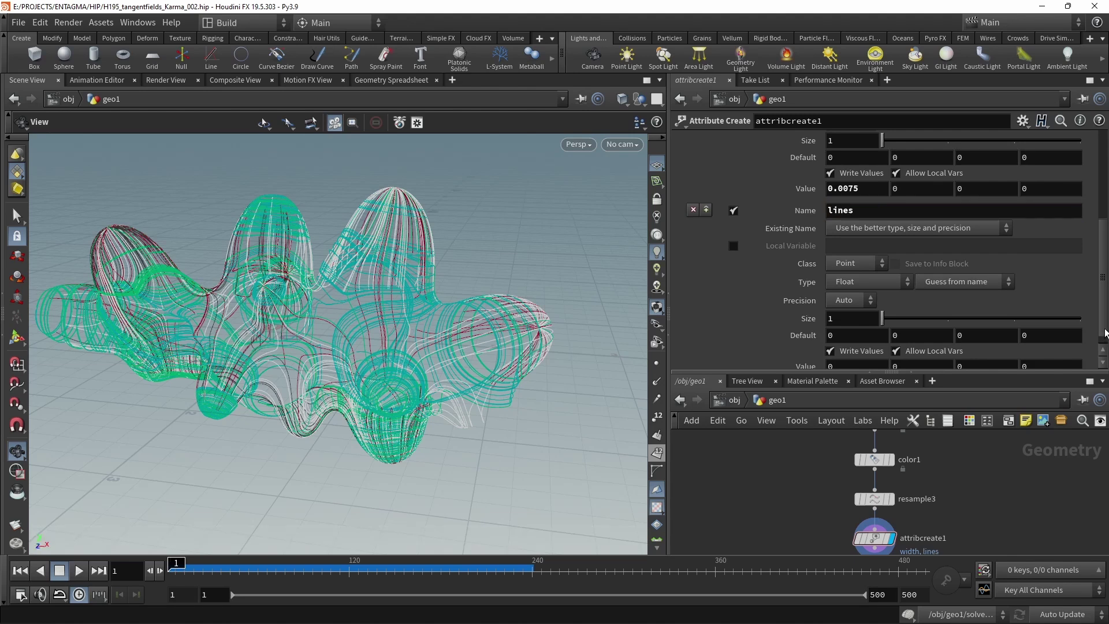
pyautogui.scroll(-1, 1104, 334)
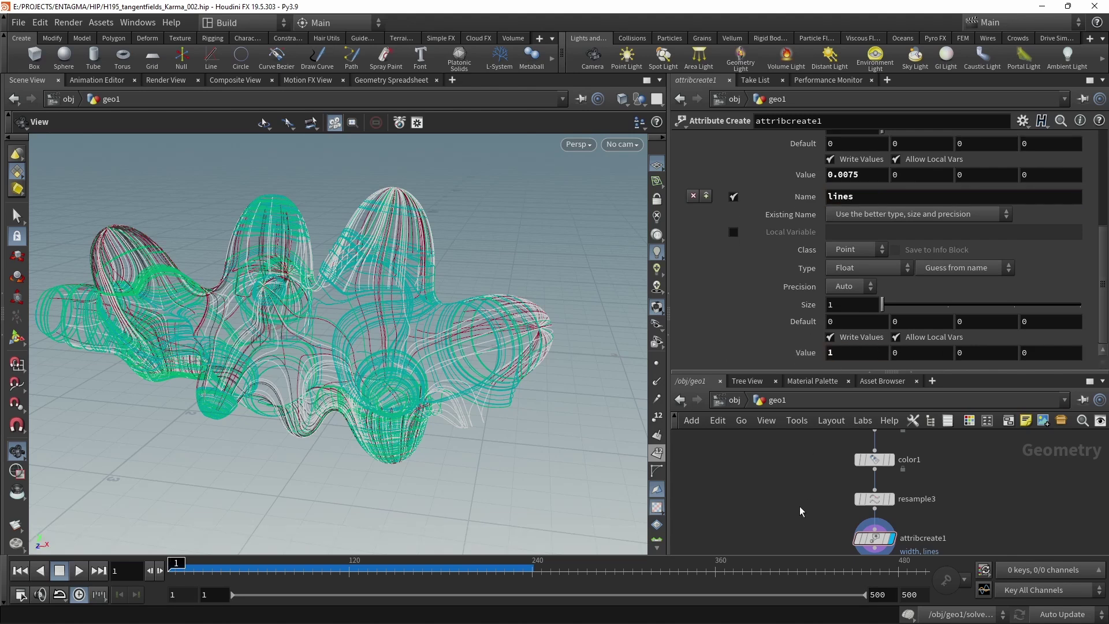
pyautogui.hotkey('ctrl', 's')
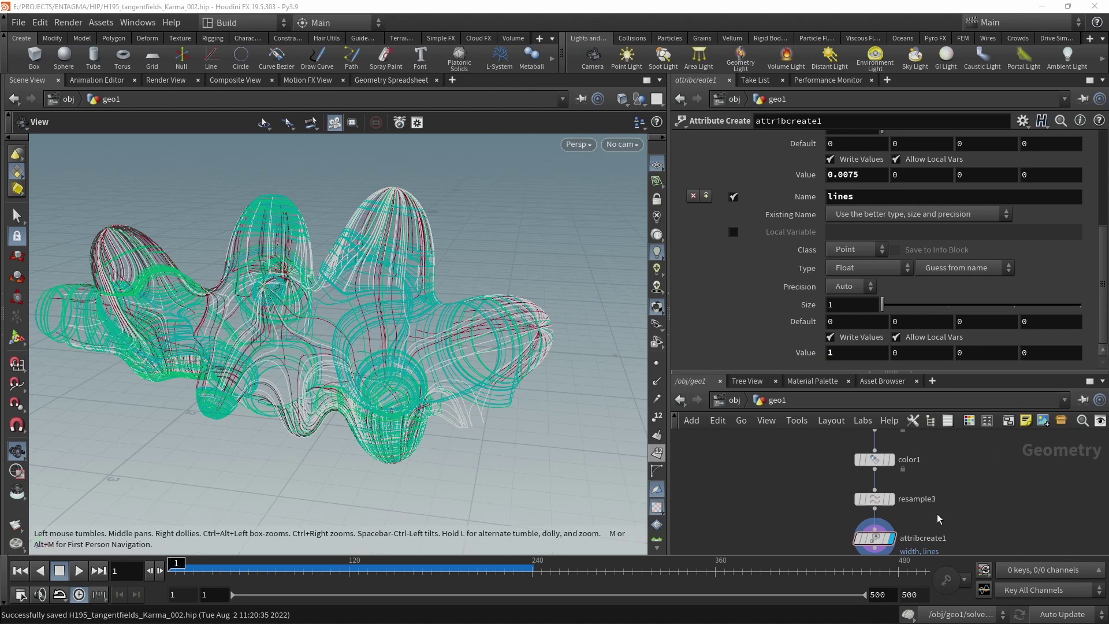
# Add a Merge node beside the tangent field branch and wire the output of tangentfield1 into it
pyautogui.moveTo(780, 373); pyautogui.dragTo(783, 326)
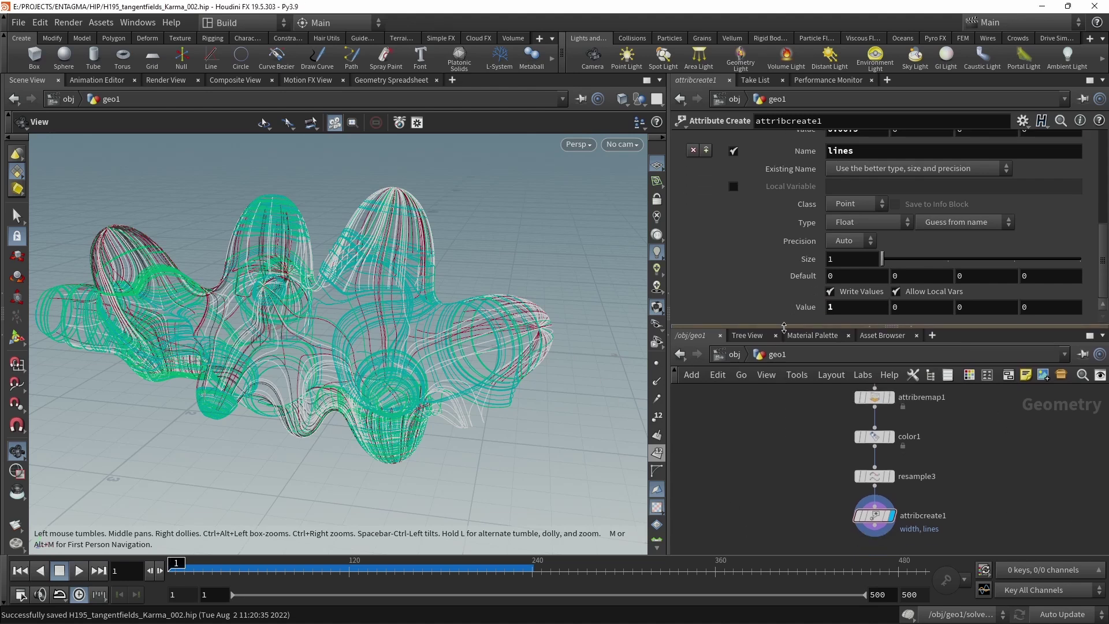
pyautogui.scroll(-4, 857, 428)
pyautogui.moveTo(789, 433); pyautogui.dragTo(889, 601, button='middle')
pyautogui.moveTo(808, 471); pyautogui.dragTo(812, 510, button='middle')
pyautogui.click(876, 438)
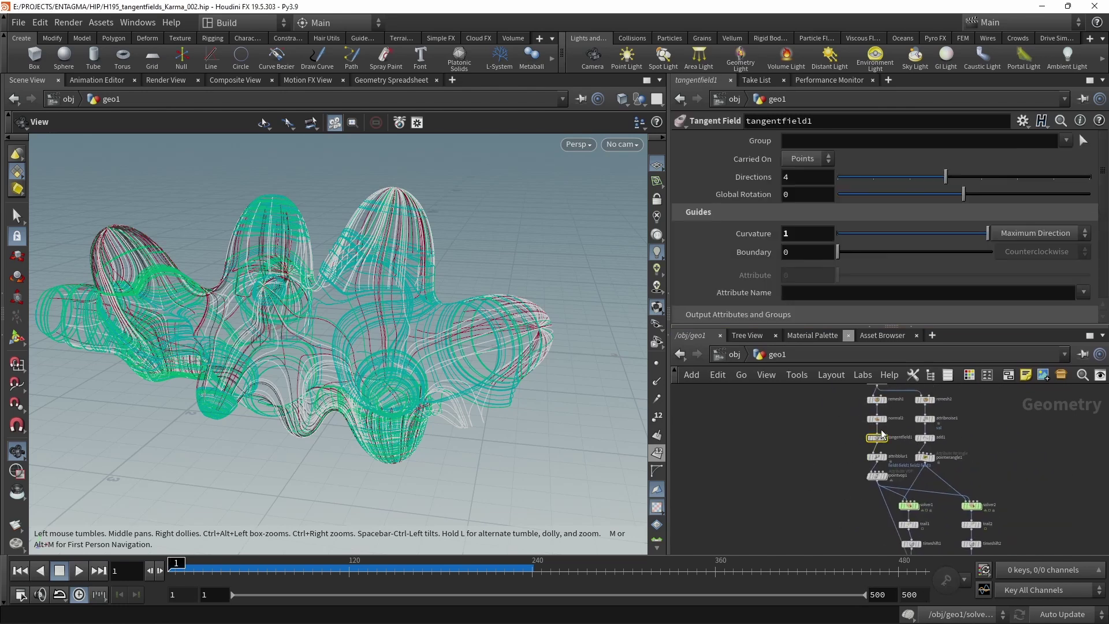
pyautogui.press('Tab')
pyautogui.write('mer')
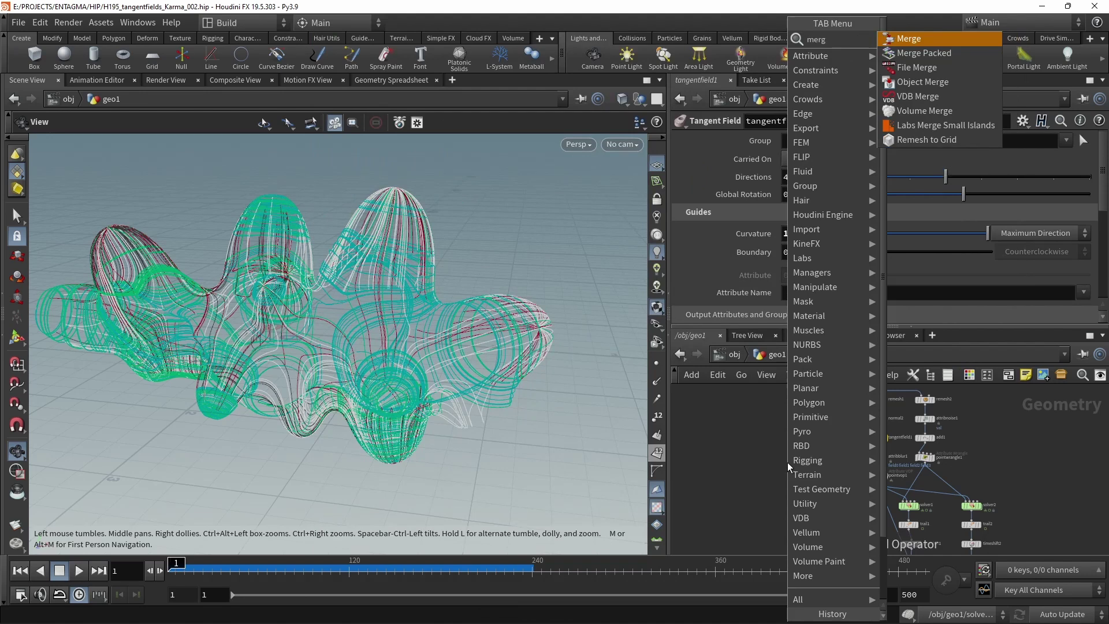
pyautogui.press('Return')
pyautogui.click(787, 462)
pyautogui.scroll(3, 865, 445)
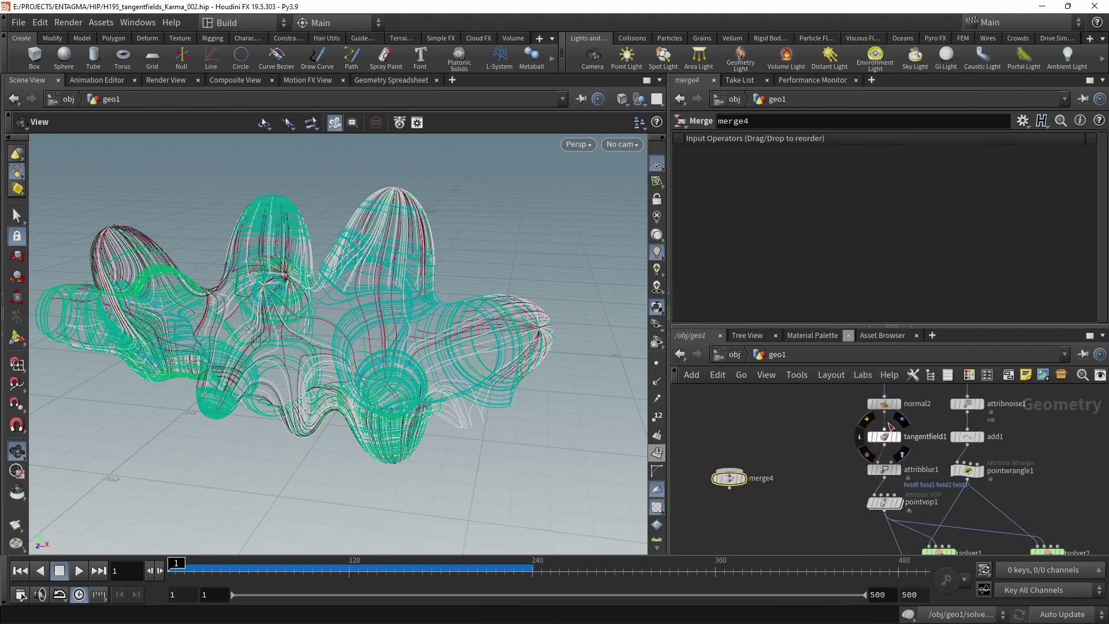
pyautogui.click(884, 444)
pyautogui.click(729, 471)
# Add a dot to the tangentfield1 wire, move merge4 down near the network's end, and add a second dot above it
pyautogui.scroll(-2, 753, 491)
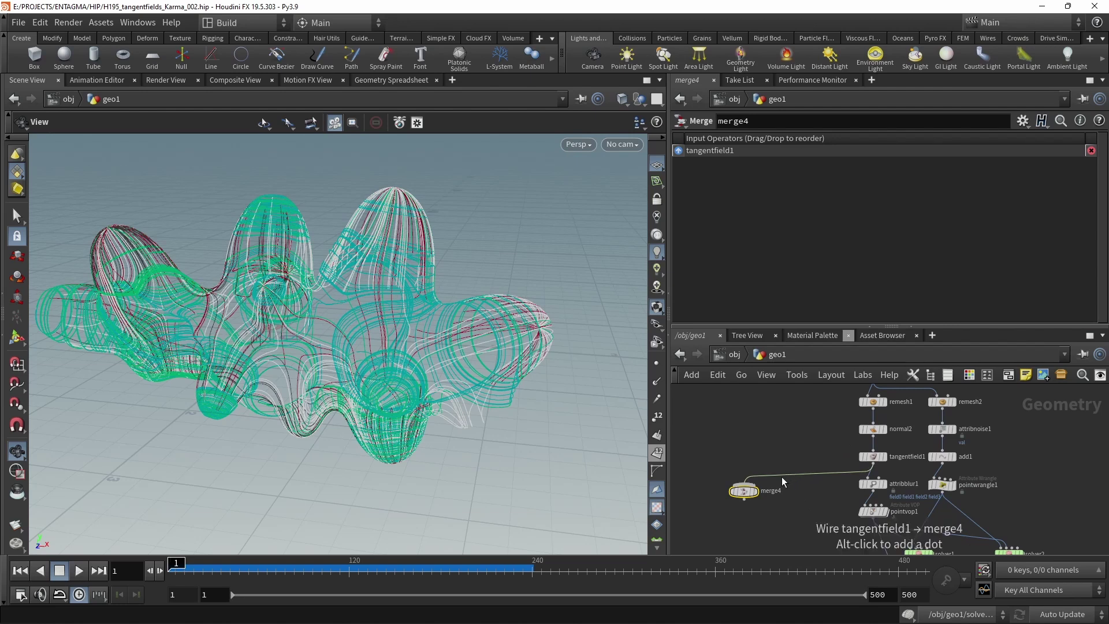
pyautogui.keyDown('alt'); pyautogui.click(783, 482); pyautogui.keyUp('alt')
pyautogui.scroll(-4, 781, 502)
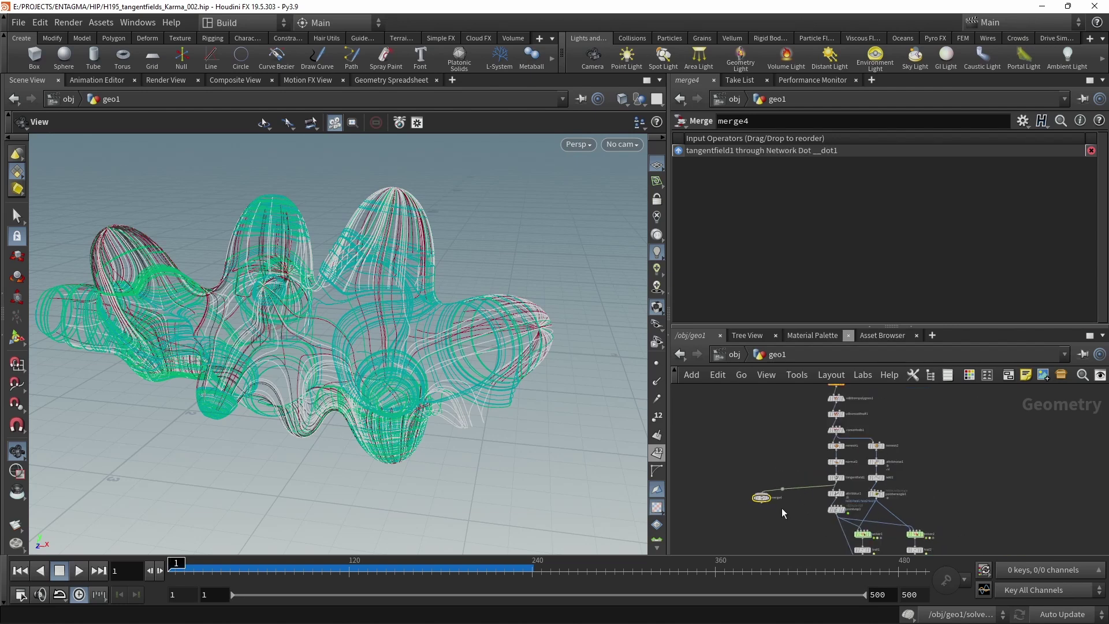
pyautogui.moveTo(777, 477)
pyautogui.mouseDown(button='middle')
pyautogui.moveTo(779, 415)
pyautogui.moveTo(779, 467)
pyautogui.mouseUp(button='middle')
pyautogui.scroll(-2, 778, 471)
pyautogui.moveTo(762, 411)
pyautogui.moveTo(761, 410); pyautogui.dragTo(768, 527)
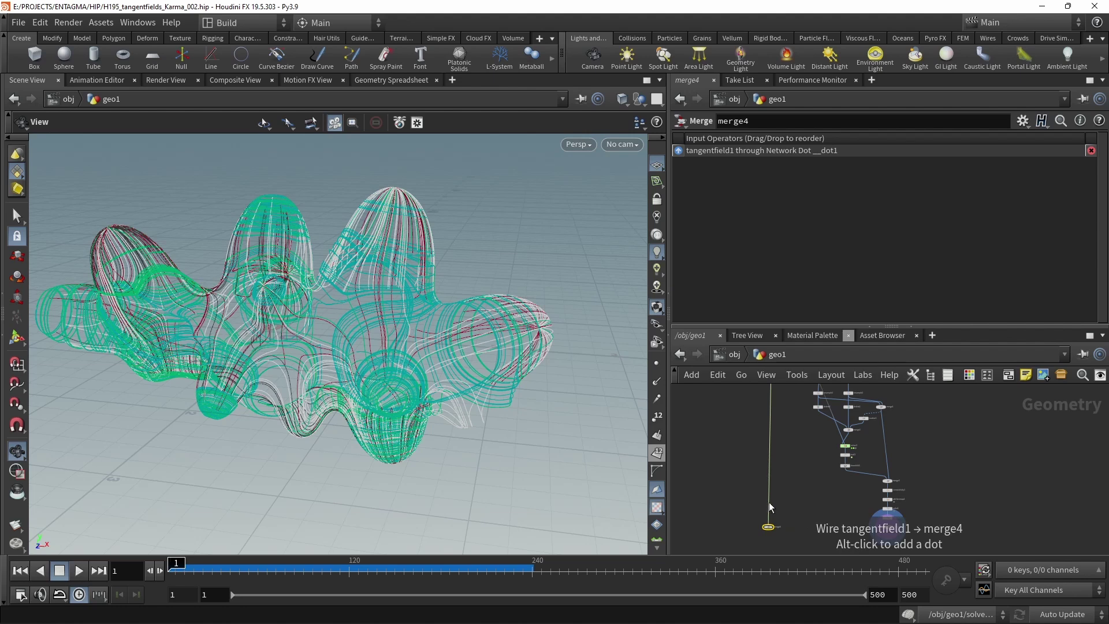
pyautogui.keyDown('alt'); pyautogui.click(768, 503); pyautogui.keyUp('alt')
# Place merge4 below attribcreate1, wire attribcreate1 in as its second input, and display the merged result
pyautogui.moveTo(791, 538); pyautogui.dragTo(788, 489, button='middle')
pyautogui.scroll(2, 787, 489)
pyautogui.moveTo(757, 467)
pyautogui.moveTo(760, 466); pyautogui.dragTo(866, 507)
pyautogui.scroll(3, 866, 497)
pyautogui.moveTo(1023, 448); pyautogui.dragTo(870, 500)
pyautogui.click(890, 507)
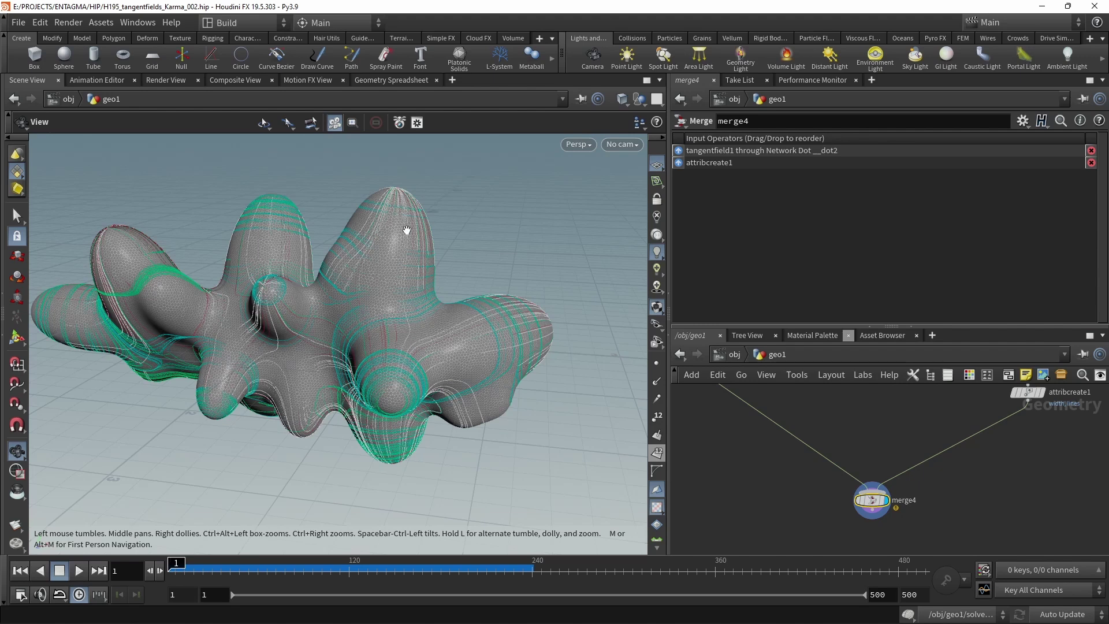
# Add a Color node and insert it into the tangentfield1 wire just before merge4
pyautogui.press('Tab')
pyautogui.write('col')
pyautogui.press('Return')
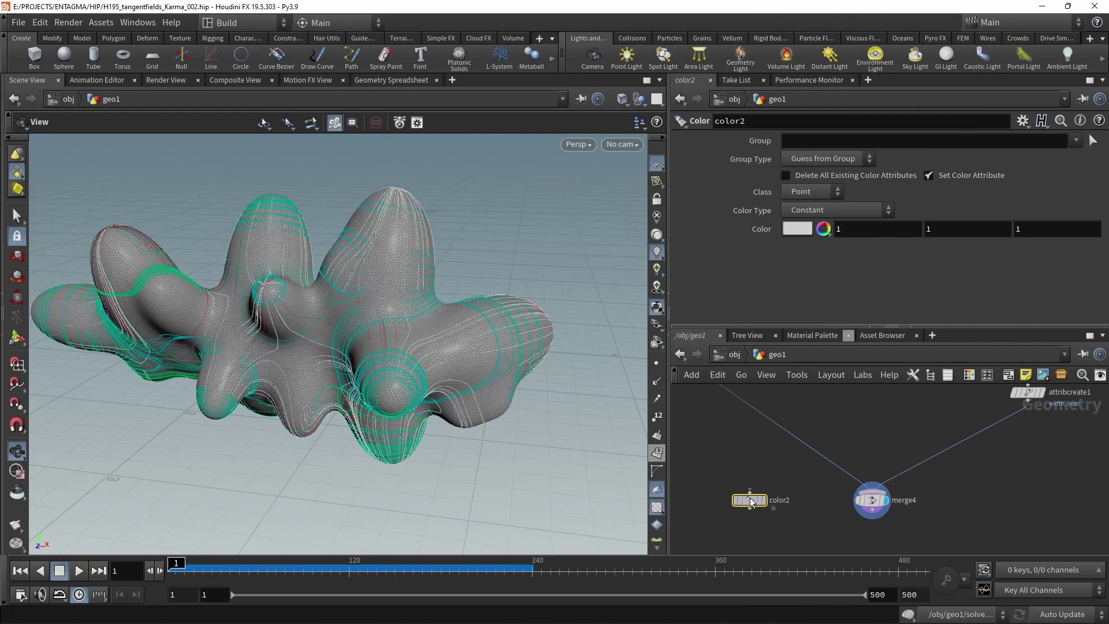
pyautogui.click(793, 439)
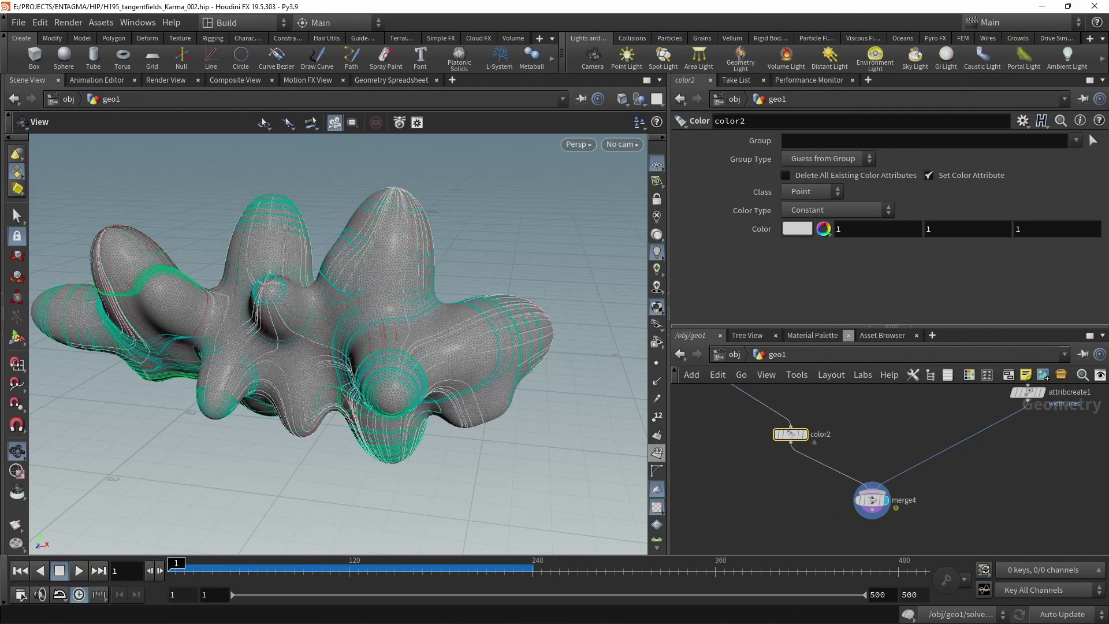
# Set color2's constant color to orange with hue 24 and saturation 0.75
pyautogui.click(797, 229)
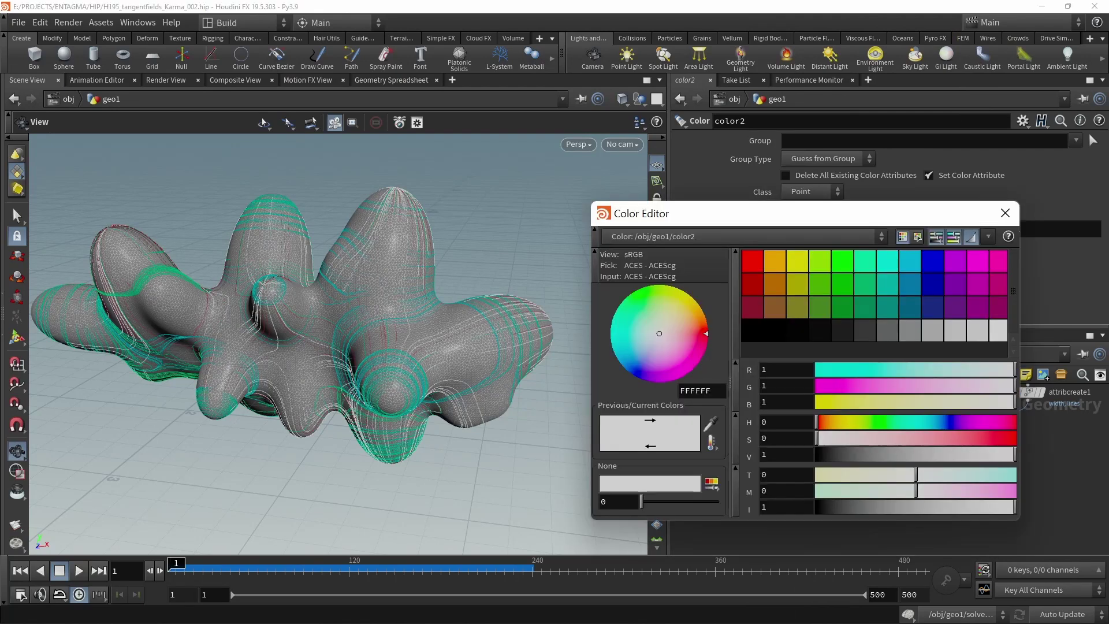
pyautogui.moveTo(827, 423); pyautogui.dragTo(830, 426)
pyautogui.click(801, 421)
pyautogui.write('24')
pyautogui.press('Return')
pyautogui.moveTo(1000, 442); pyautogui.dragTo(965, 440)
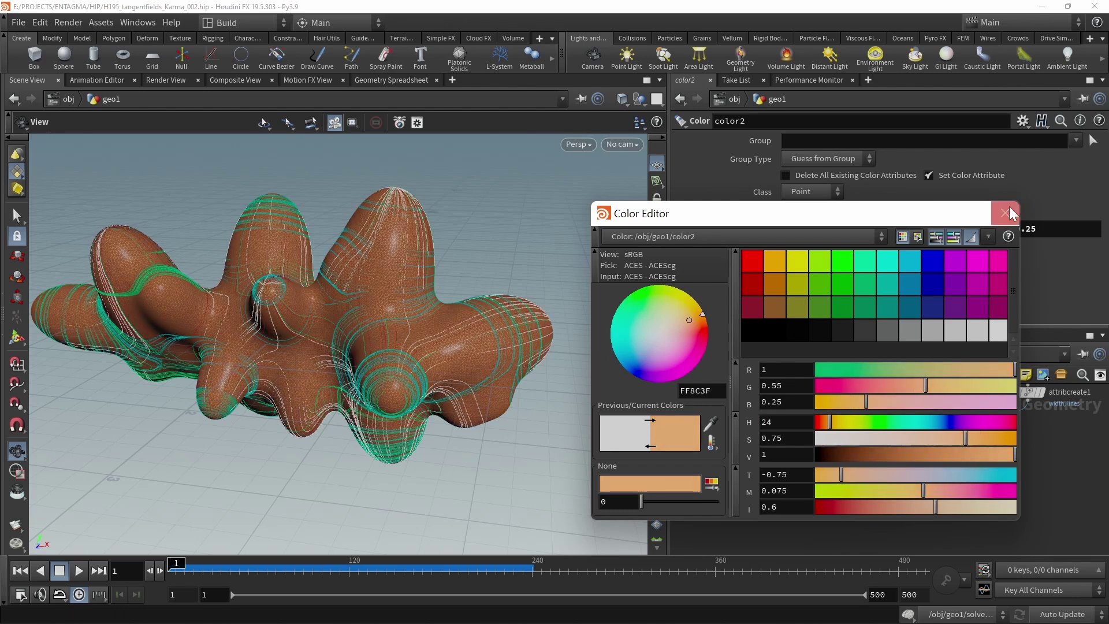
pyautogui.click(1007, 213)
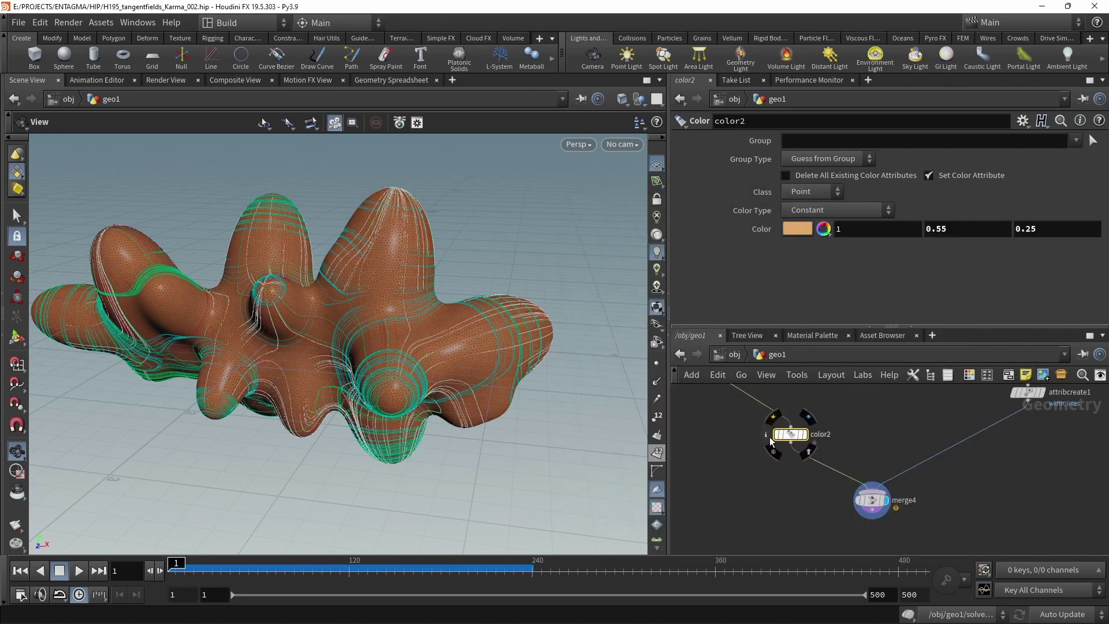
# Check color2's point attributes, and insert an Attribute Rename node between color2 and merge4
pyautogui.click(769, 439)
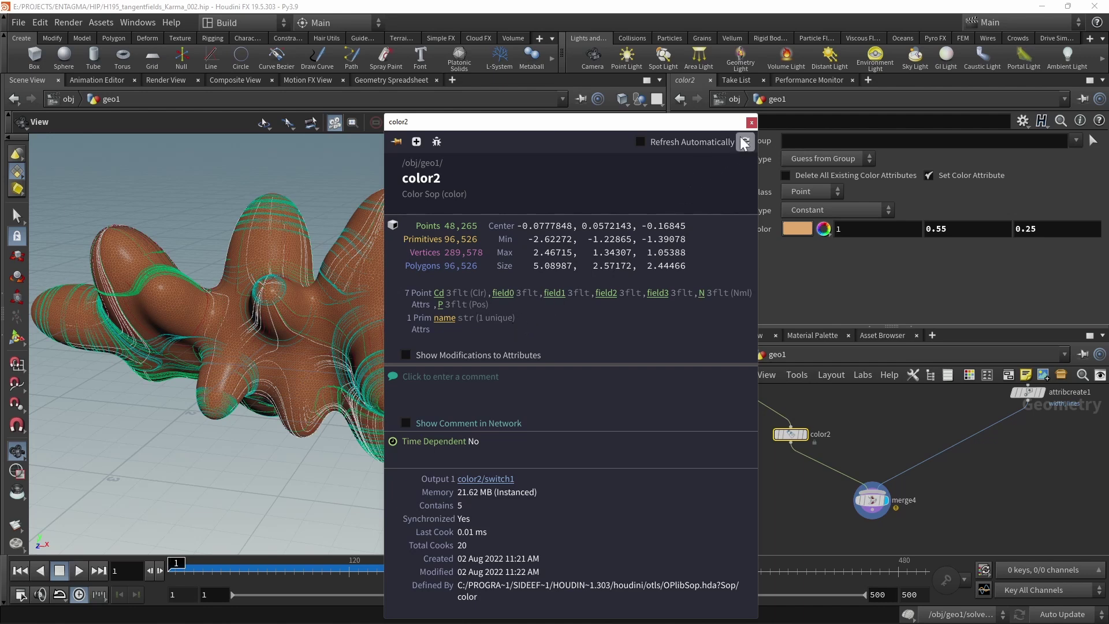
pyautogui.click(750, 123)
pyautogui.press('Tab')
pyautogui.write('atren')
pyautogui.press('Return')
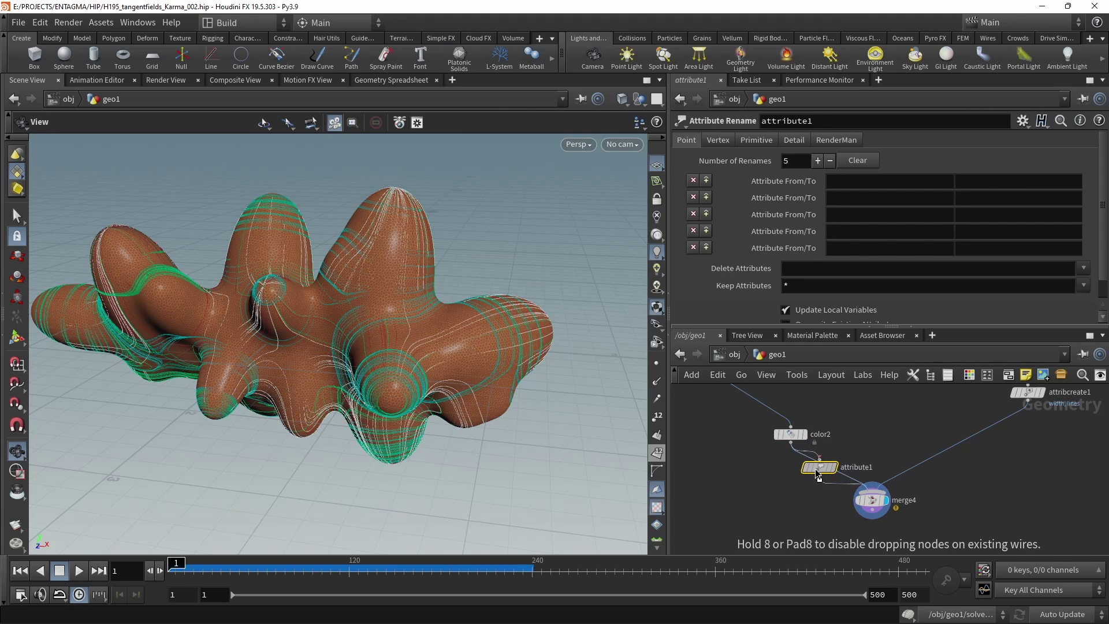
pyautogui.click(819, 467)
# Rename the point attribute field0 to tangent in the Attribute Rename node
pyautogui.click(883, 183)
pyautogui.write('fiel')
pyautogui.click(1016, 181)
pyautogui.write('tangent')
pyautogui.click(1060, 472)
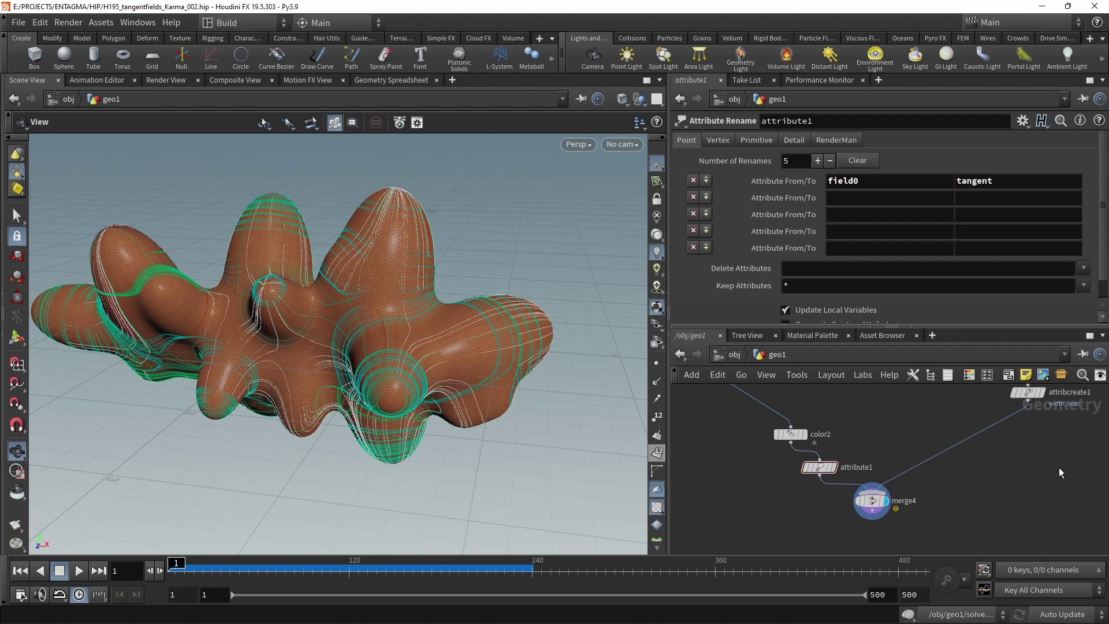
# Compare the point attributes of attribcreate1 with those of the Attribute Rename node
pyautogui.click(1026, 393)
pyautogui.middleClick(1026, 393)
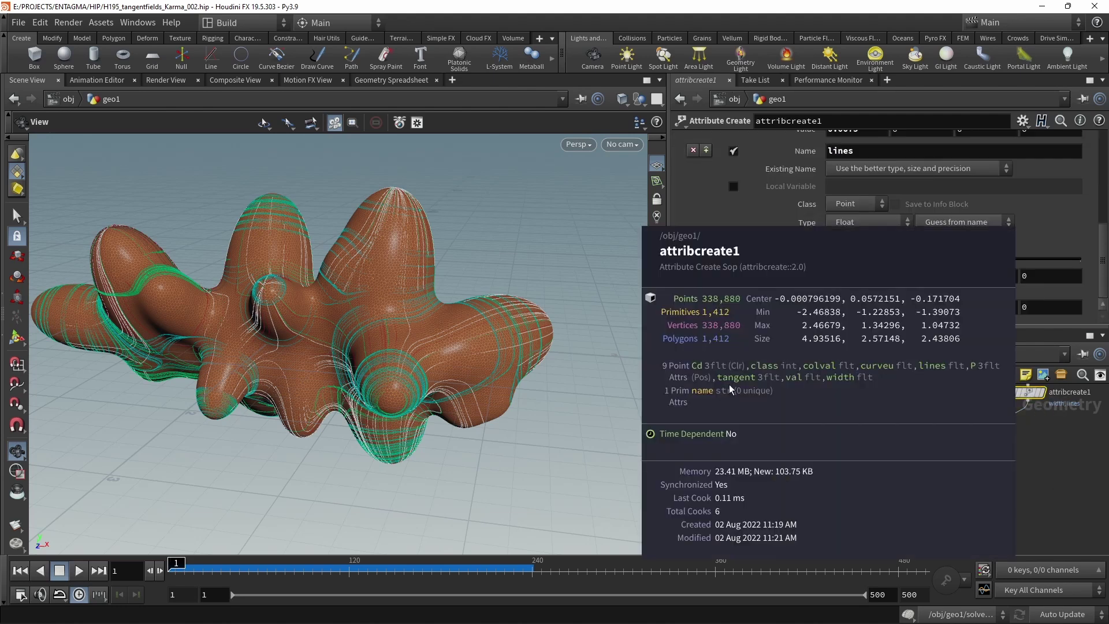
pyautogui.middleClick(825, 467)
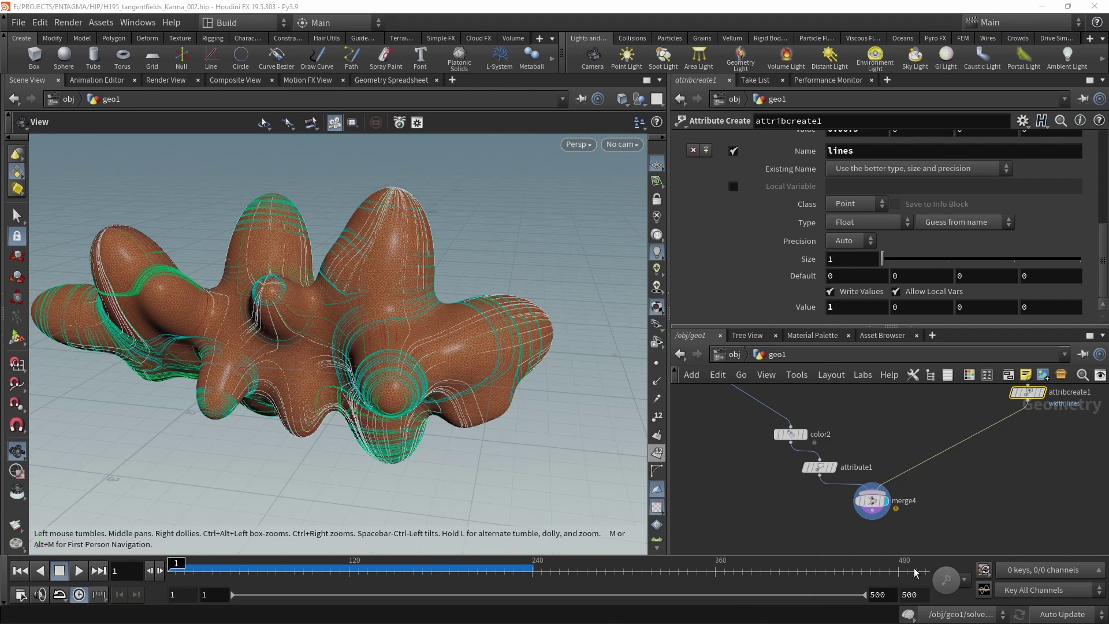
# Align color2 and attribute1 vertically, and insert an Attribute Blur node between attribute1 and merge4
pyautogui.moveTo(756, 427); pyautogui.dragTo(823, 473)
pyautogui.press('l')
pyautogui.moveTo(791, 506); pyautogui.dragTo(781, 427)
pyautogui.press('Tab')
pyautogui.write('blur')
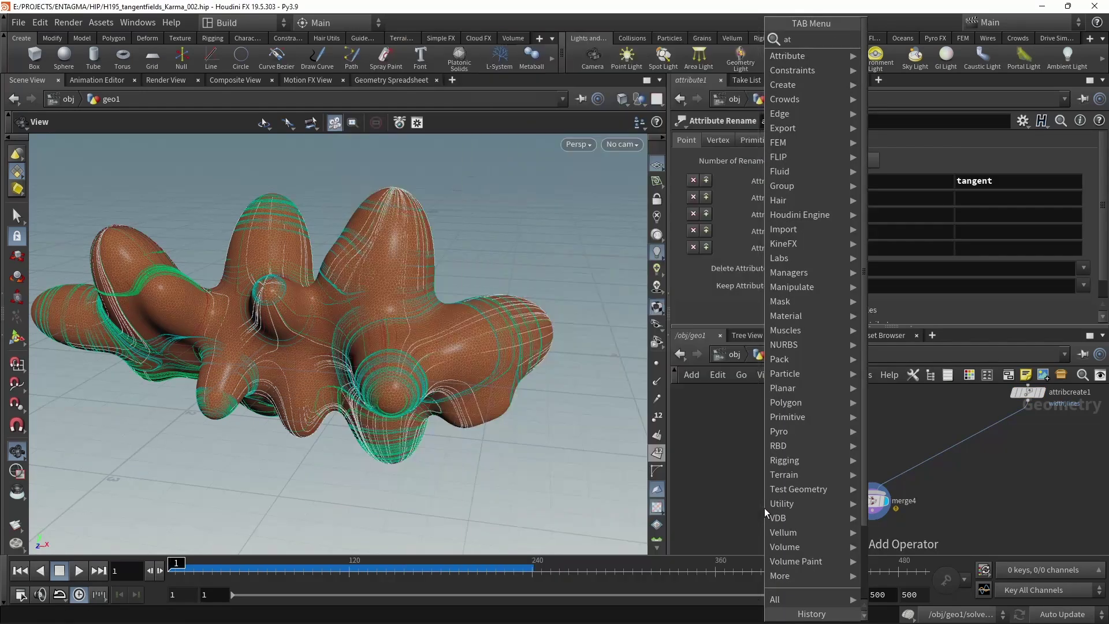
pyautogui.press('Return')
pyautogui.click(781, 491)
pyautogui.moveTo(781, 492); pyautogui.dragTo(805, 455)
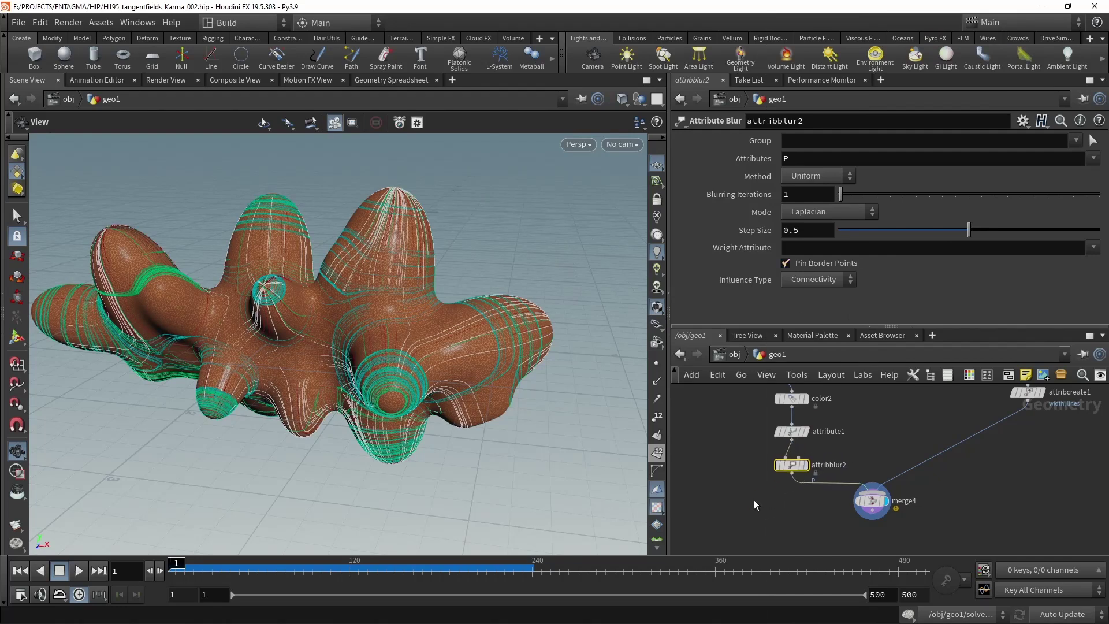
# Blur the tangent attribute with 16 iterations and border points unpinned, and save the scene
pyautogui.click(796, 265)
pyautogui.click(888, 161)
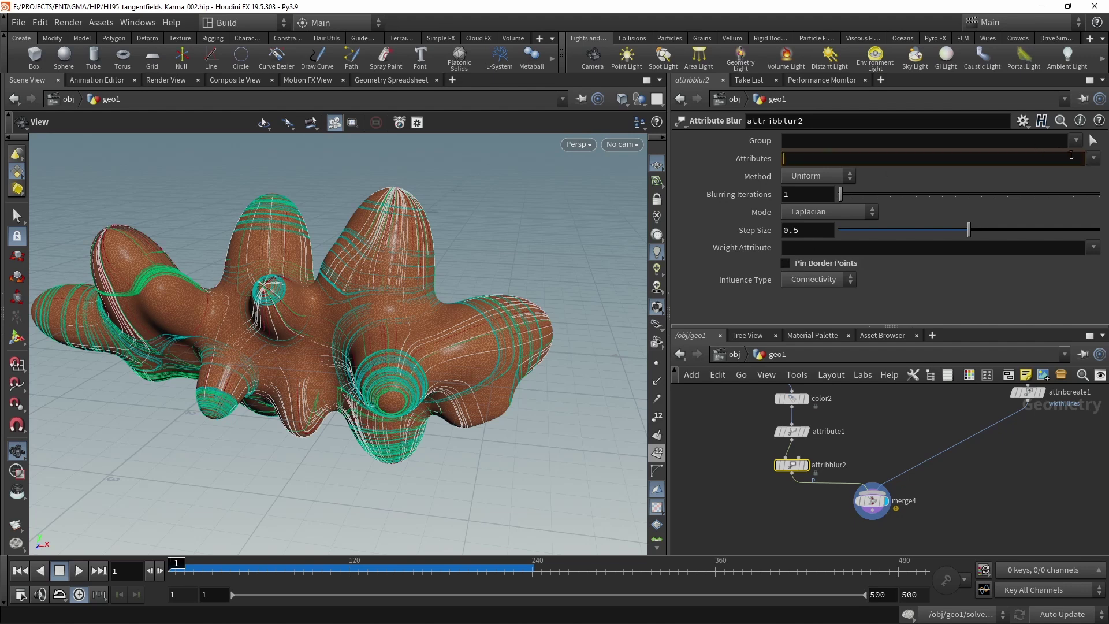
pyautogui.click(1093, 158)
pyautogui.click(1068, 233)
pyautogui.click(797, 195)
pyautogui.write('6')
pyautogui.press('Return')
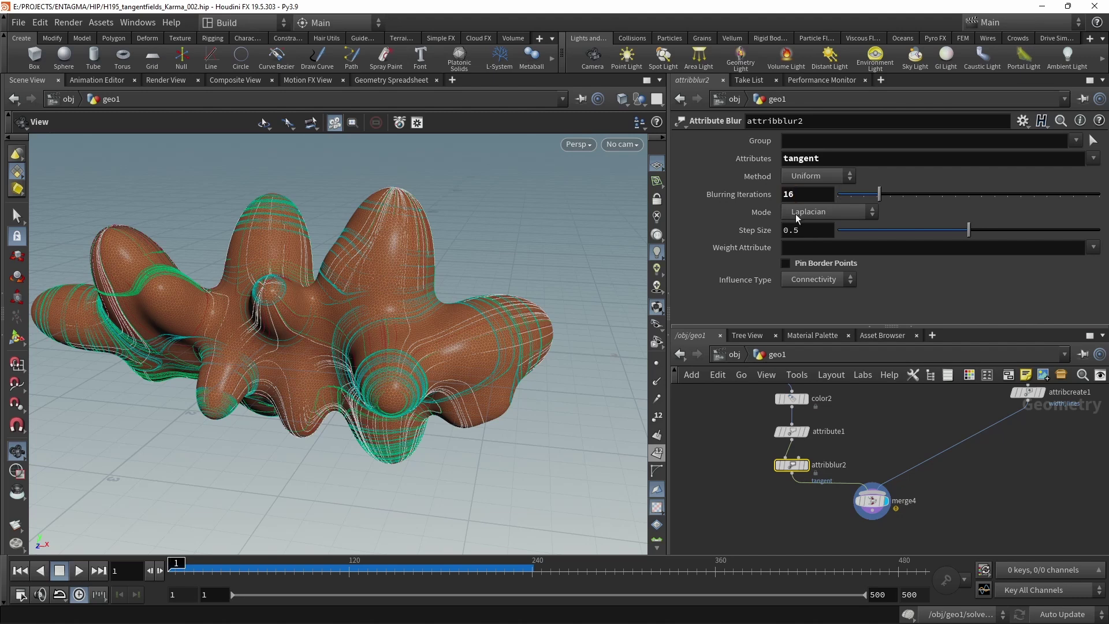
pyautogui.hotkey('ctrl', 's')
# Append a Null node to merge4 and name it OUT
pyautogui.click(856, 443)
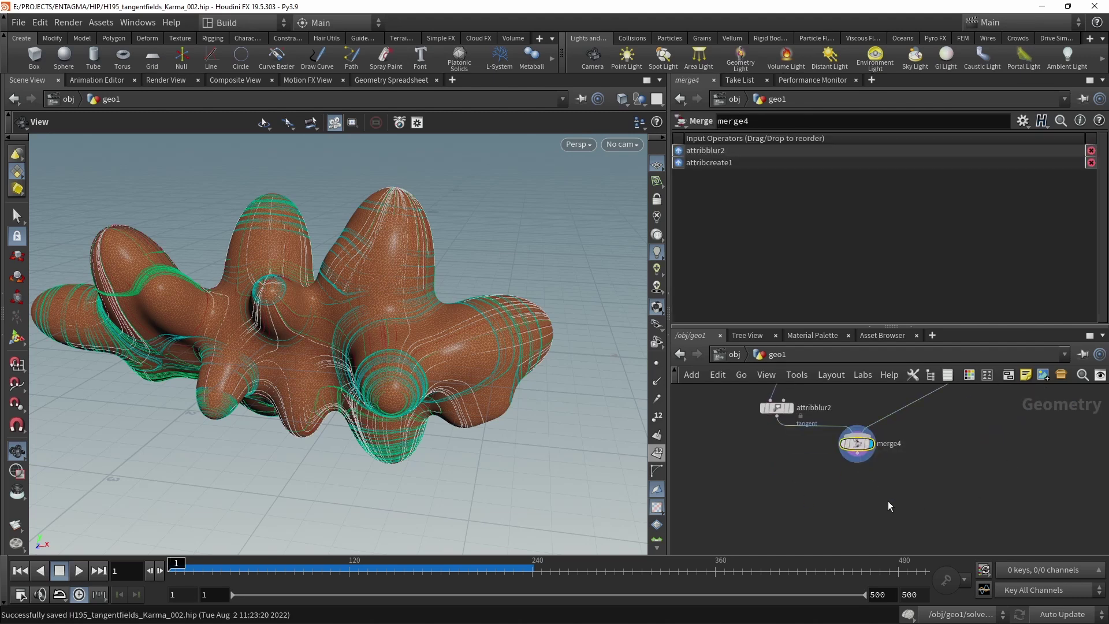
pyautogui.press('Tab')
pyautogui.write('null')
pyautogui.press('Return')
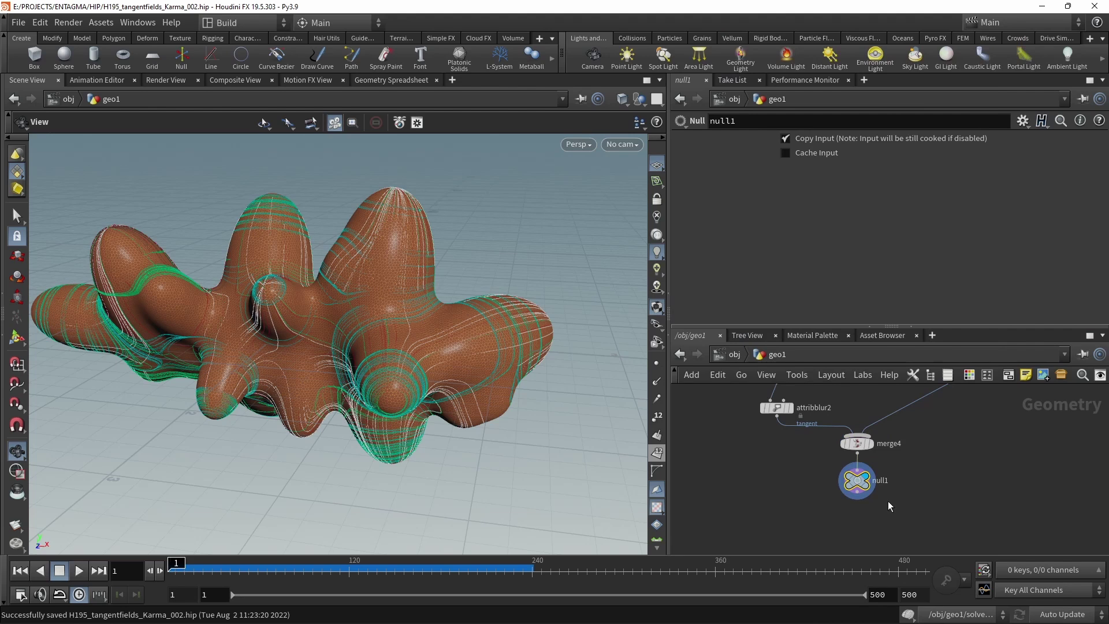
pyautogui.doubleClick(878, 480)
pyautogui.write('OUT')
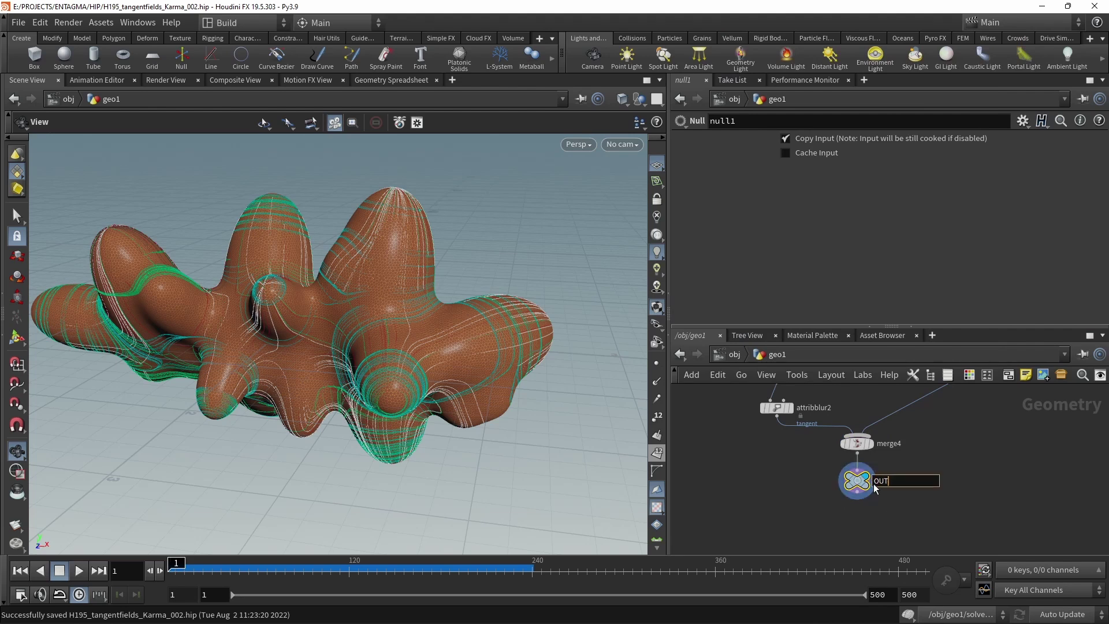
pyautogui.press('Return')
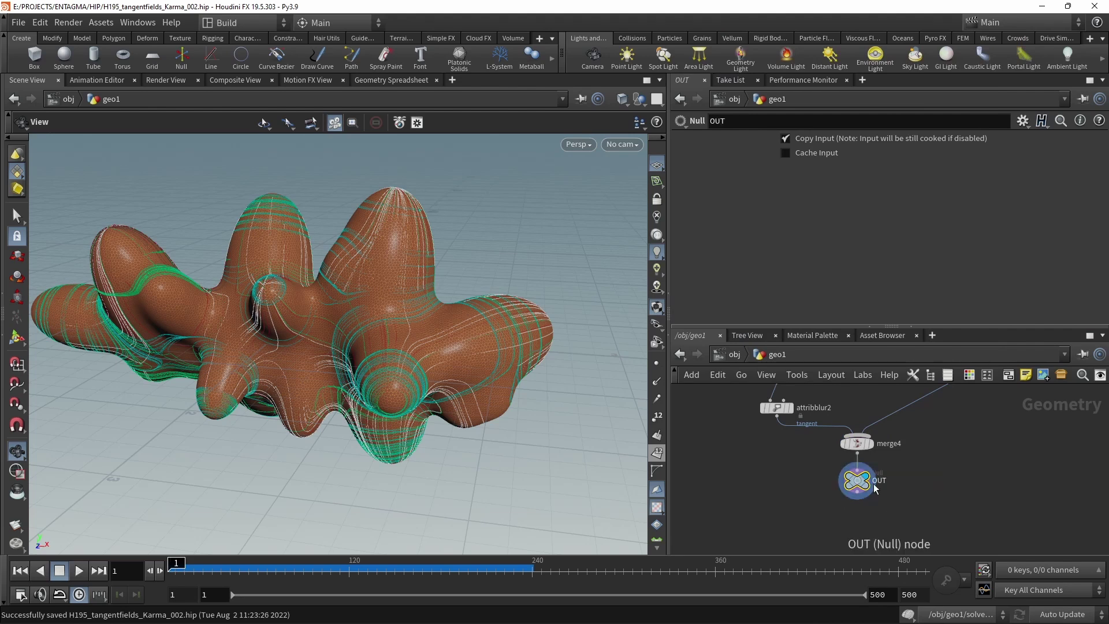
# Switch to the Solaris desktop and add a SOP Import node to the empty stage network
pyautogui.click(265, 22)
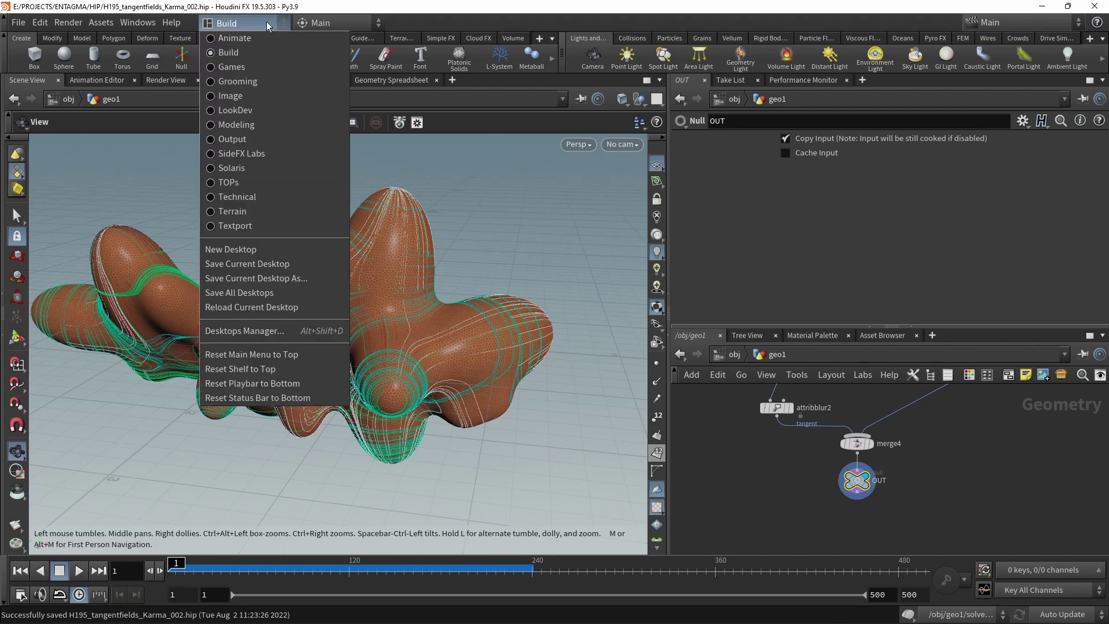
pyautogui.click(233, 172)
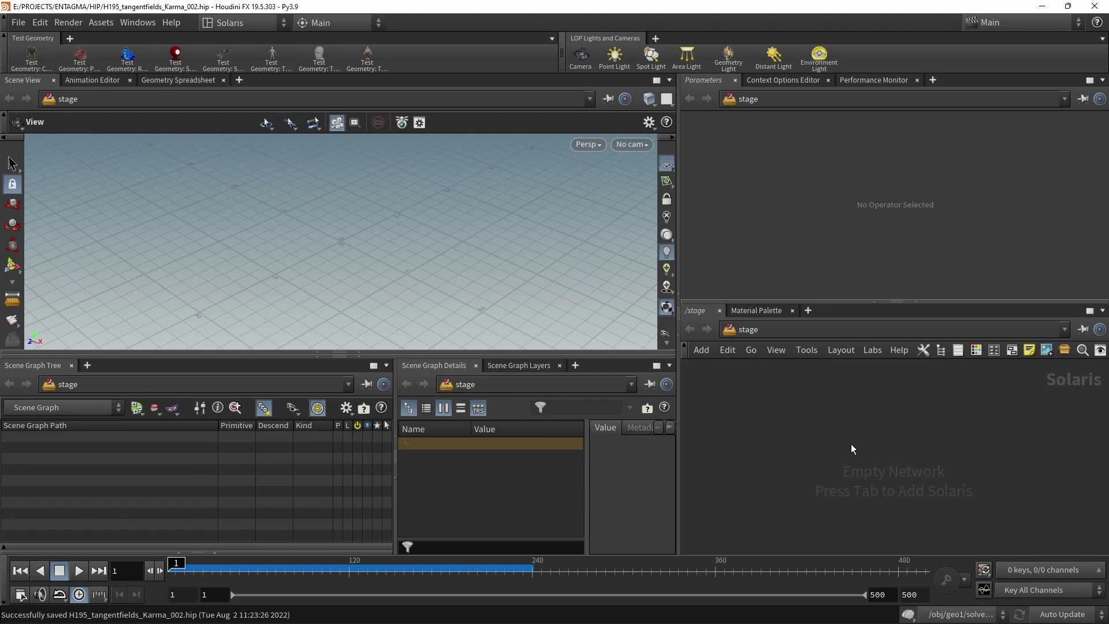
pyautogui.press('Tab')
pyautogui.write('sopi')
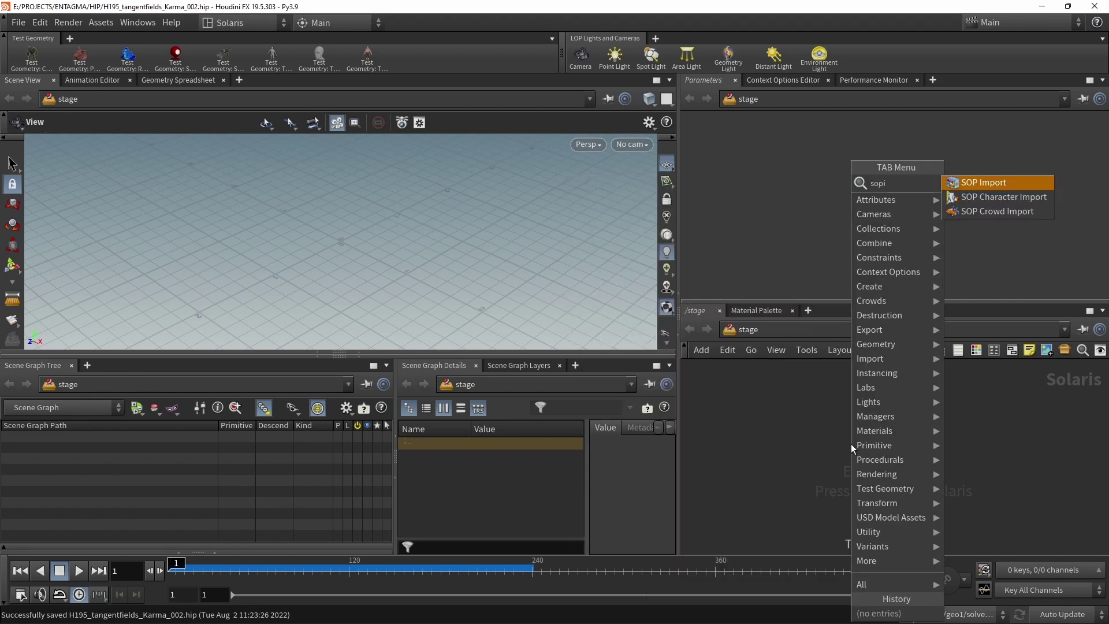
pyautogui.press('Return')
pyautogui.click(851, 444)
# Set the SOP Import node's SOP path to /obj/geo1/OUT
pyautogui.click(1083, 141)
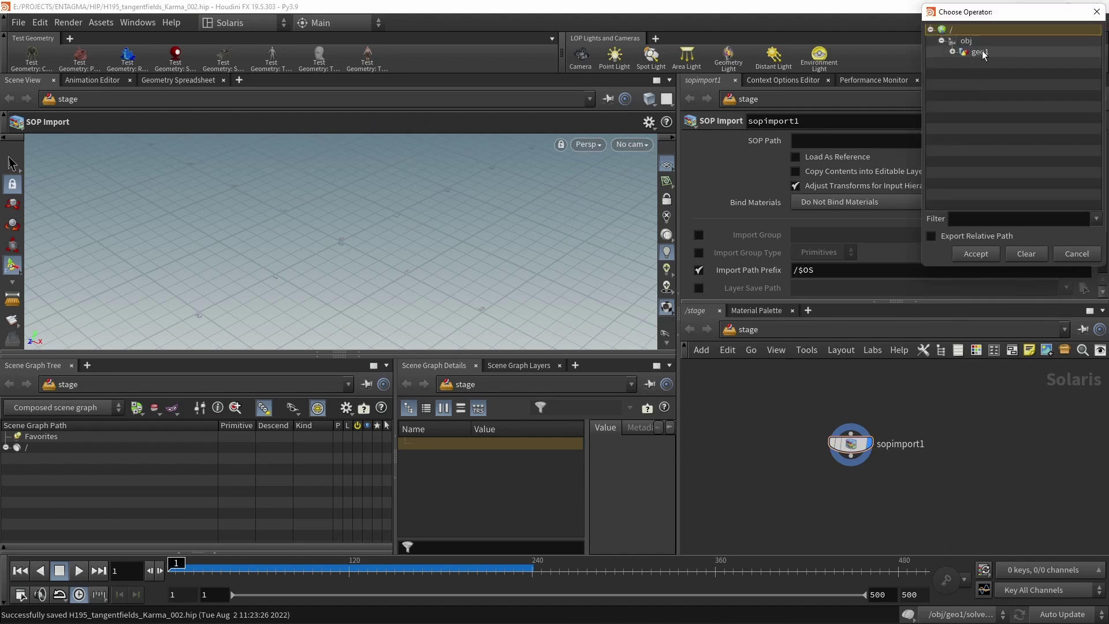
pyautogui.click(951, 52)
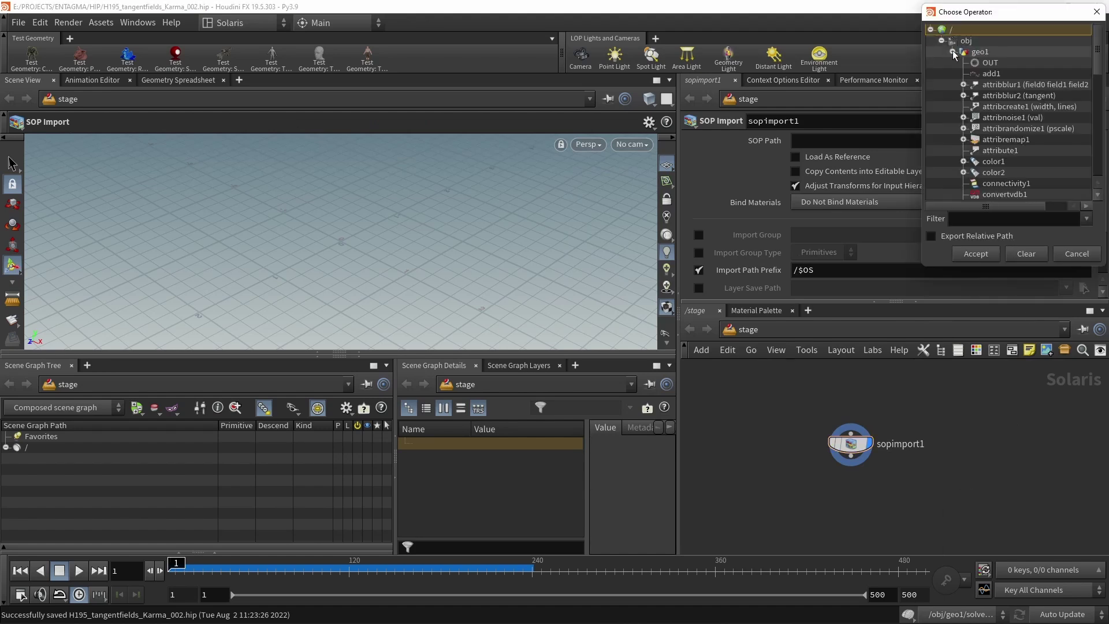
pyautogui.click(988, 63)
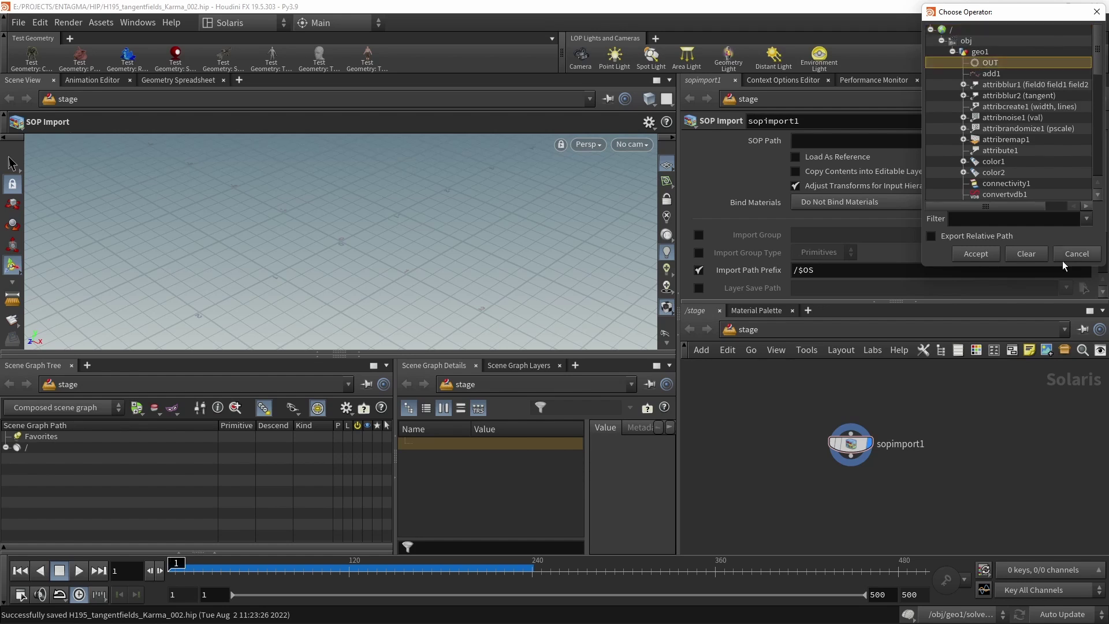
pyautogui.click(976, 253)
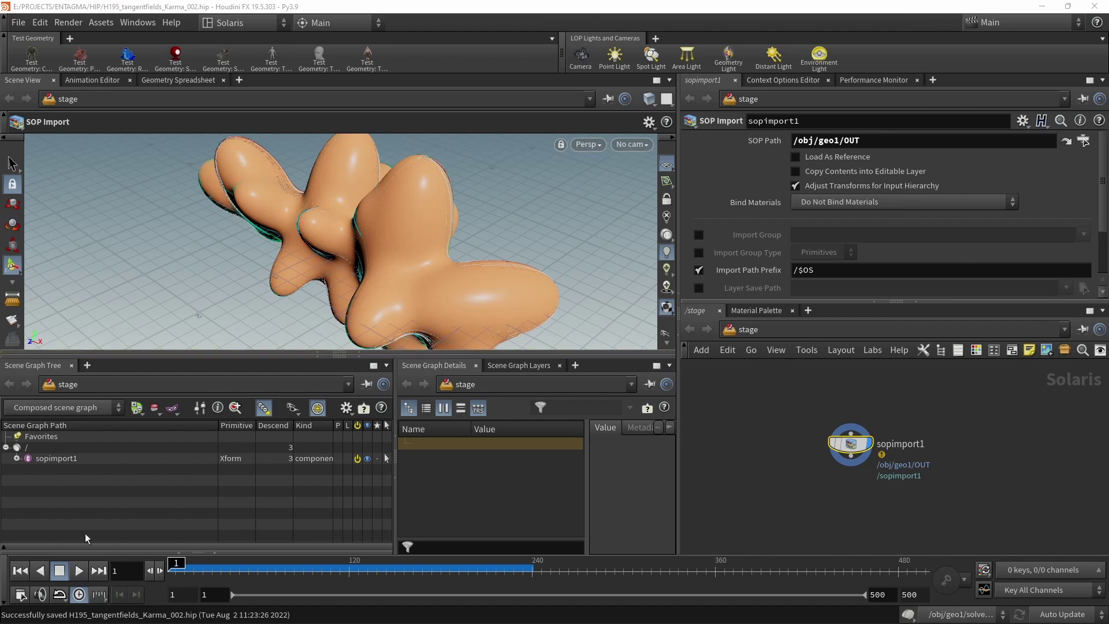
# Expand sopimport1 in the scene graph and examine the surface mesh's primvars, including lines, tangent and width
pyautogui.click(61, 459)
pyautogui.click(16, 458)
pyautogui.click(58, 483)
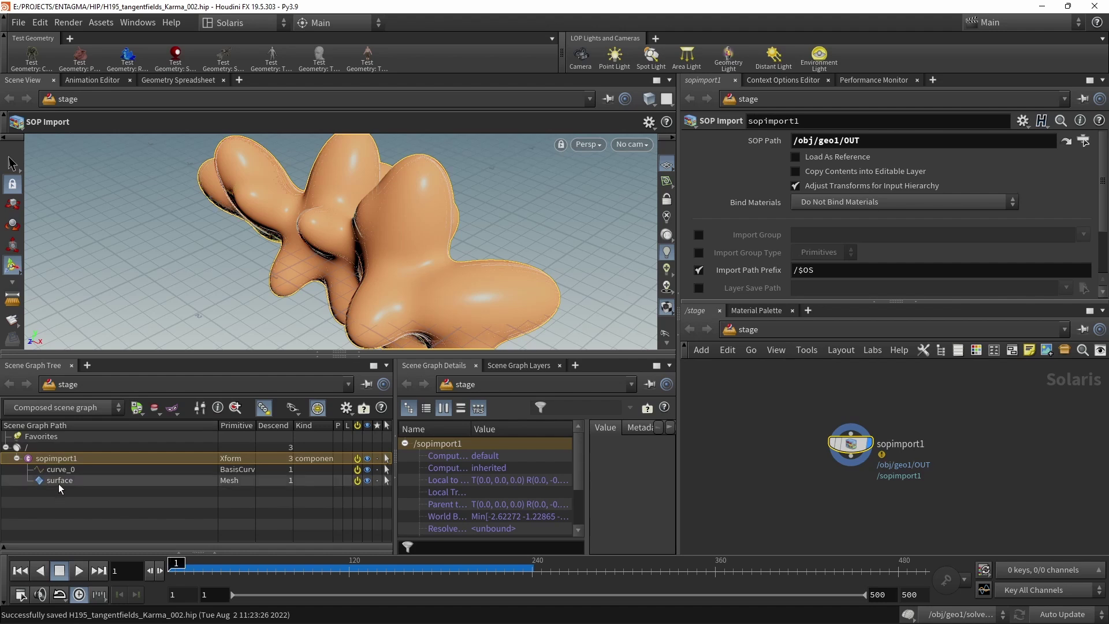
pyautogui.moveTo(397, 516); pyautogui.dragTo(293, 514)
pyautogui.moveTo(368, 429); pyautogui.dragTo(440, 429)
pyautogui.moveTo(542, 443); pyautogui.dragTo(548, 478)
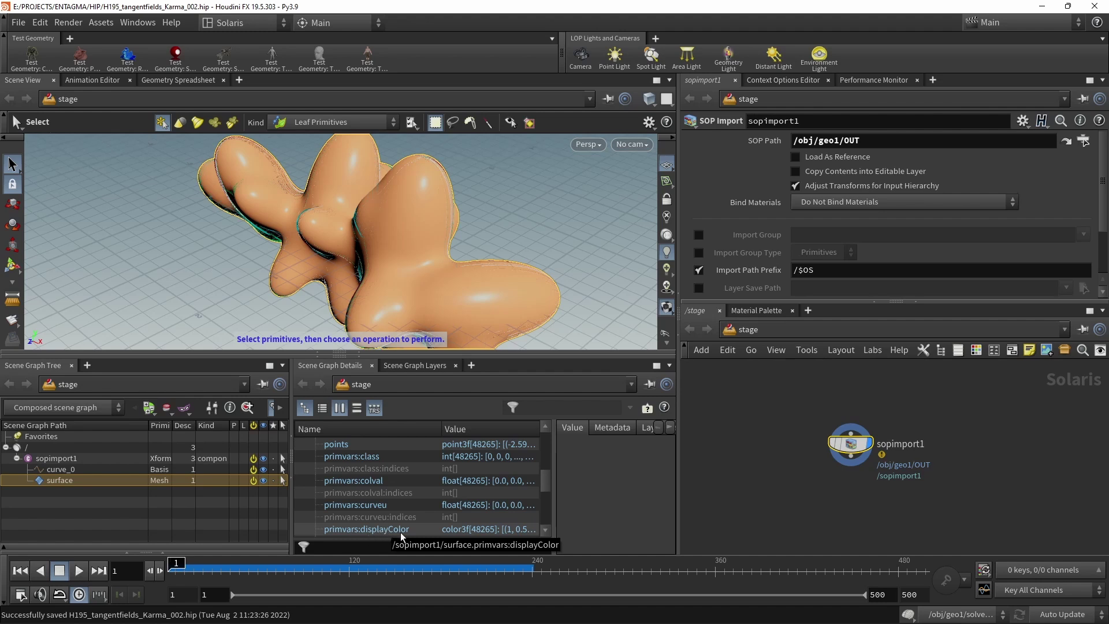
pyautogui.scroll(-3, 532, 502)
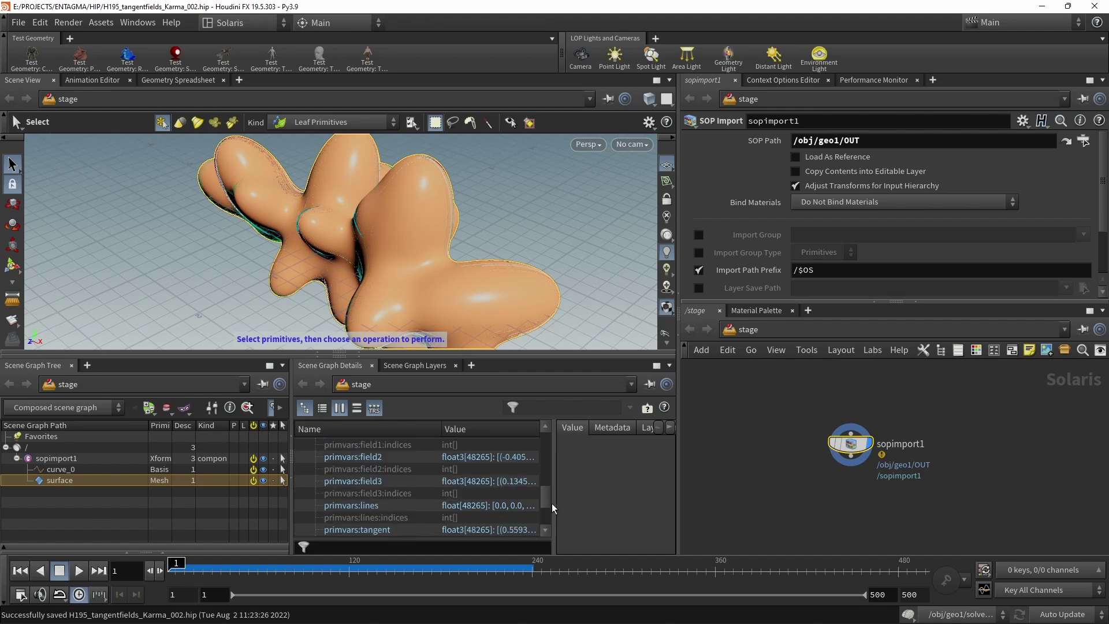
pyautogui.scroll(-1, 552, 506)
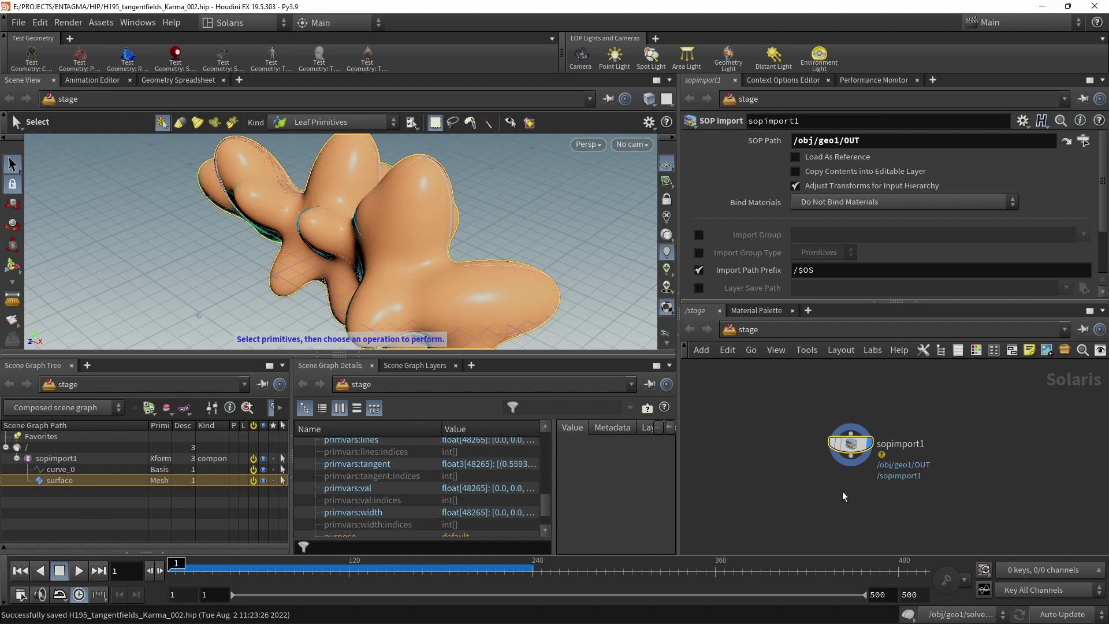
# Append a Material Library node to sopimport1
pyautogui.press('Tab')
pyautogui.write('matl')
pyautogui.press('Return')
pyautogui.press('Return')
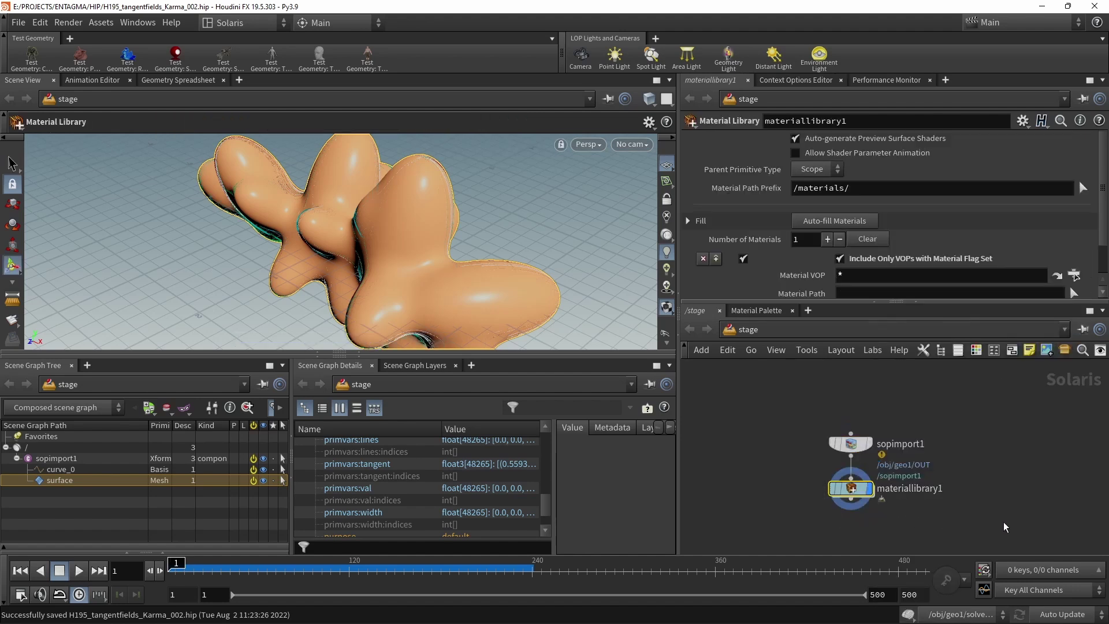
# Append a Dome Light node below materiallibrary1
pyautogui.moveTo(1004, 523); pyautogui.dragTo(997, 454, button='middle')
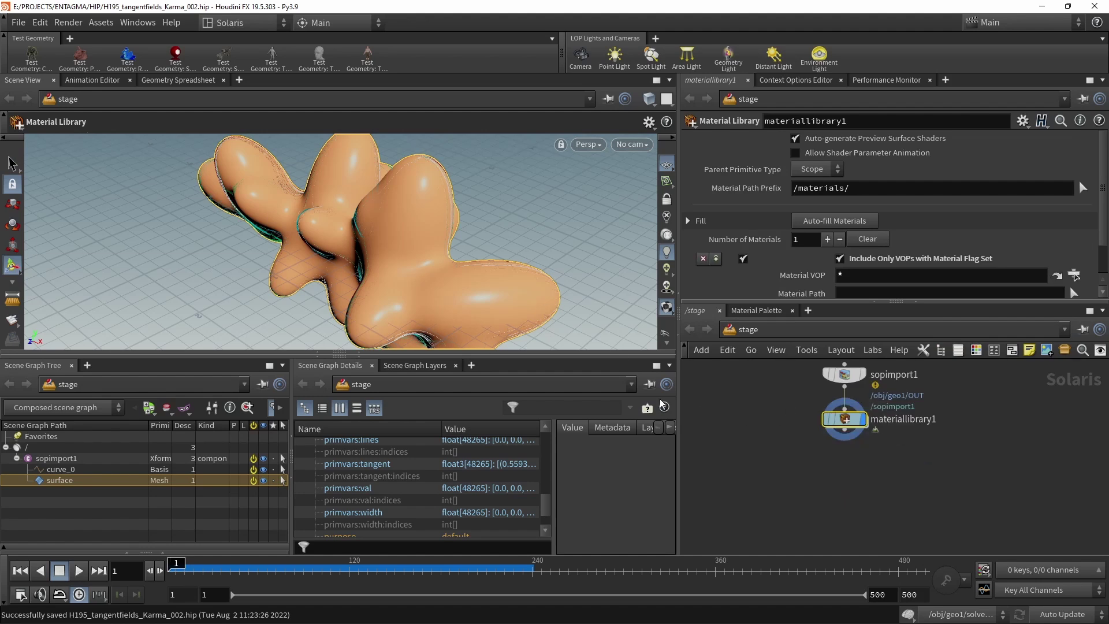
pyautogui.press('Tab')
pyautogui.write('dome')
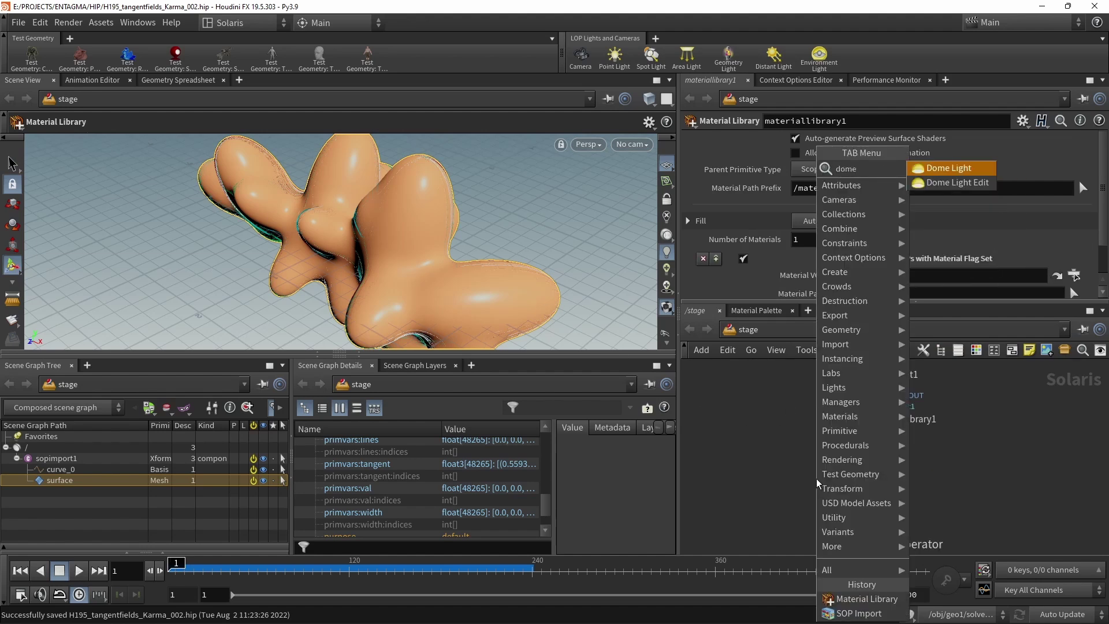
pyautogui.press('Return')
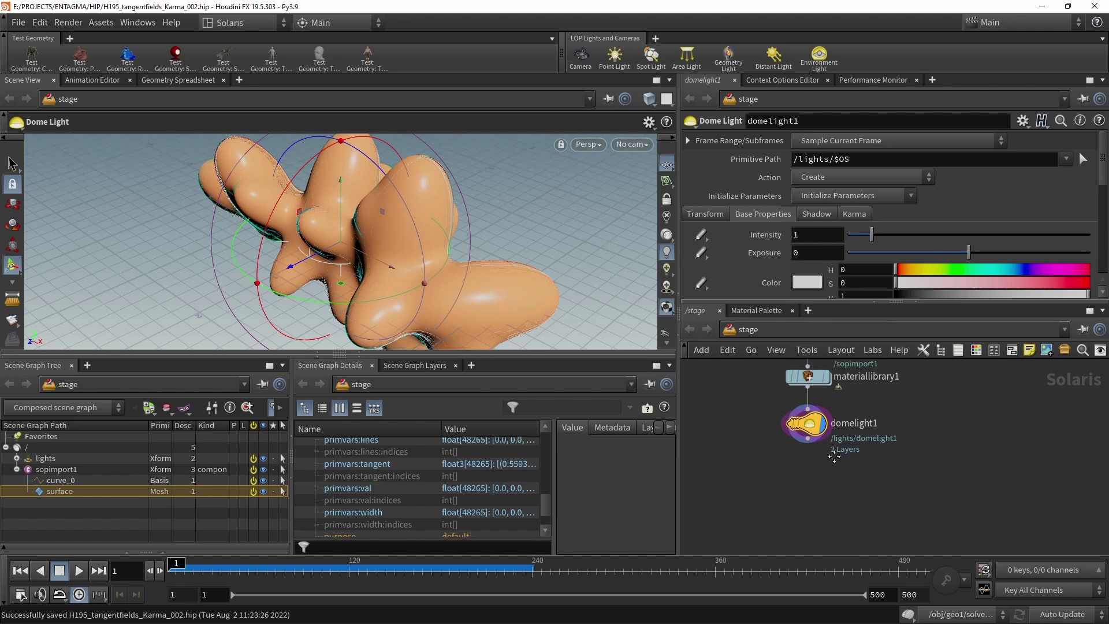
# Create a camera from the current view, and orbit and dolly it slightly closer to frame the mesh
pyautogui.click(581, 58)
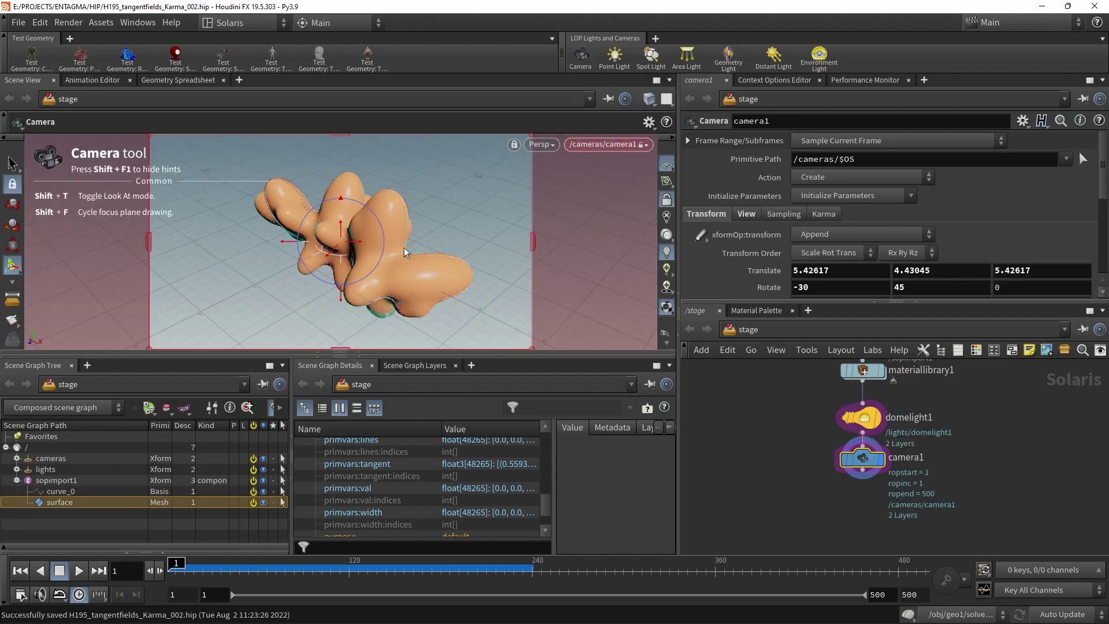
pyautogui.moveTo(398, 273)
pyautogui.keyDown('alt'); pyautogui.mouseDown()
pyautogui.moveTo(464, 266)
pyautogui.moveTo(407, 253)
pyautogui.moveTo(391, 271)
pyautogui.mouseUp(); pyautogui.keyUp('alt')
pyautogui.keyDown('alt'); pyautogui.moveTo(391, 271); pyautogui.dragTo(407, 262, button='right'); pyautogui.keyUp('alt')
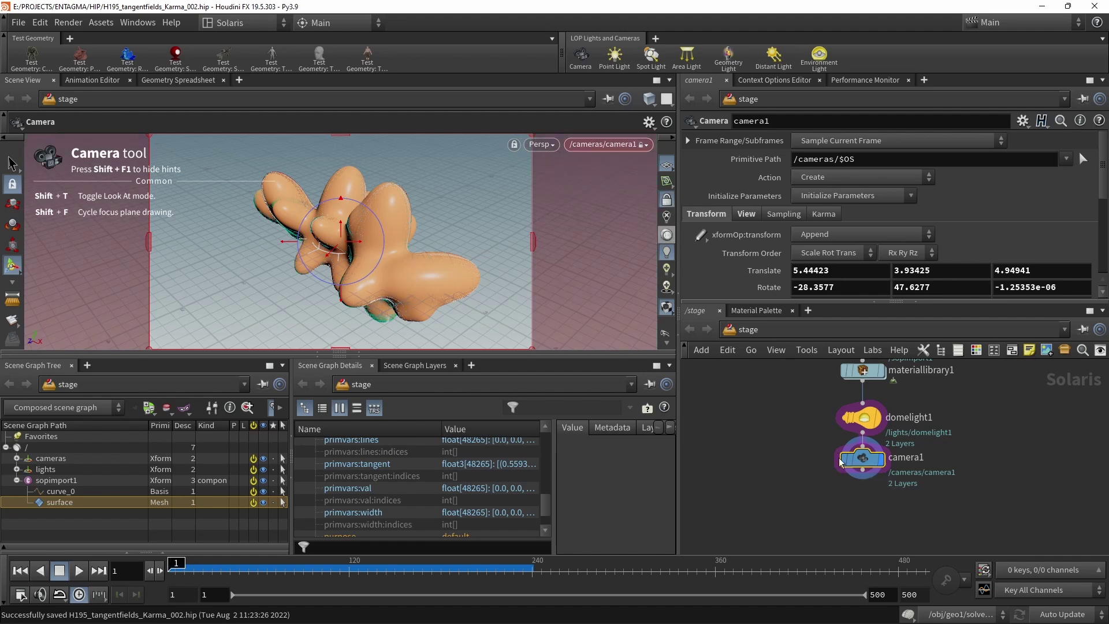
# Append a Karma Render Settings node after camera1
pyautogui.press('Tab')
pyautogui.write('karm')
pyautogui.press('Down')
pyautogui.press('Down')
pyautogui.press('Down')
pyautogui.press('Down')
pyautogui.press('Down')
pyautogui.press('Down')
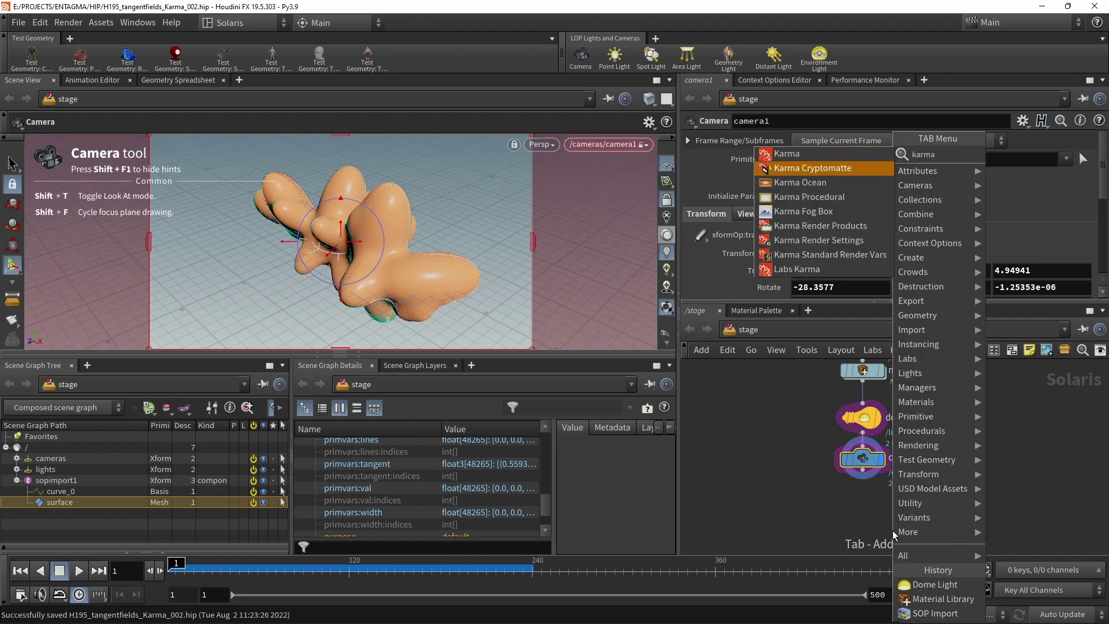
pyautogui.press('Return')
pyautogui.press('Return')
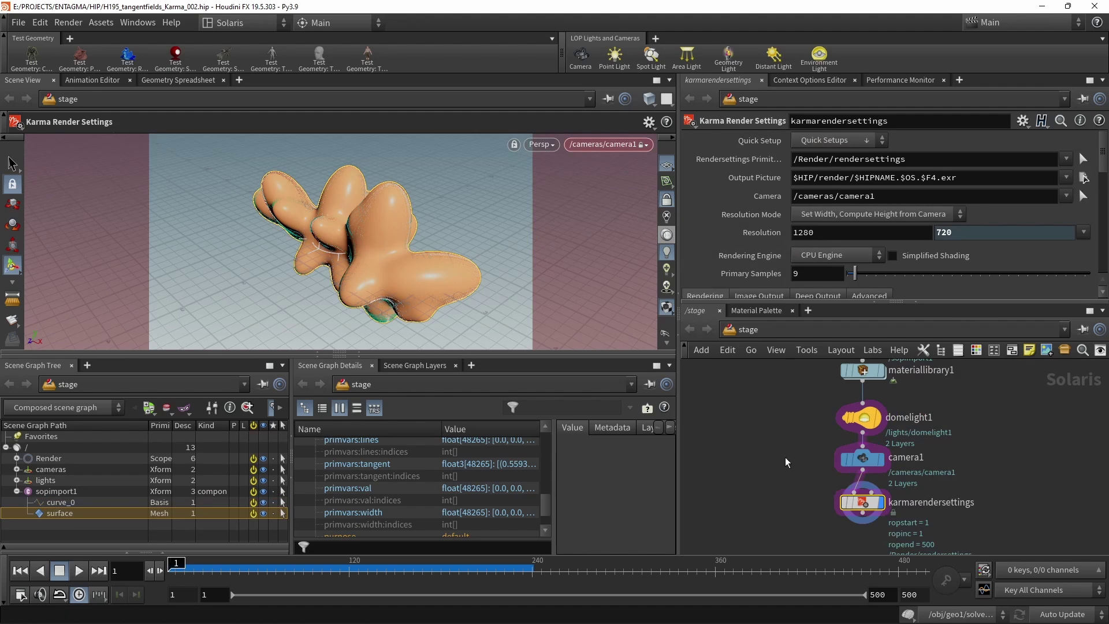
# Save the scene and set the Karma rendering engine to XPU Engine (Beta)
pyautogui.press('h')
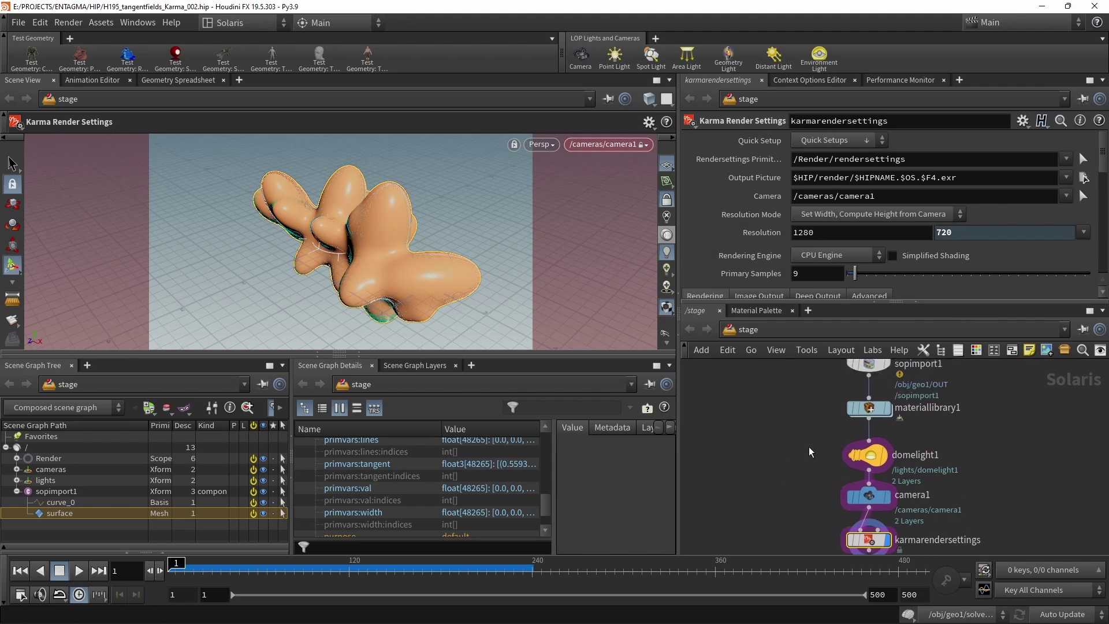
pyautogui.hotkey('ctrl', 's')
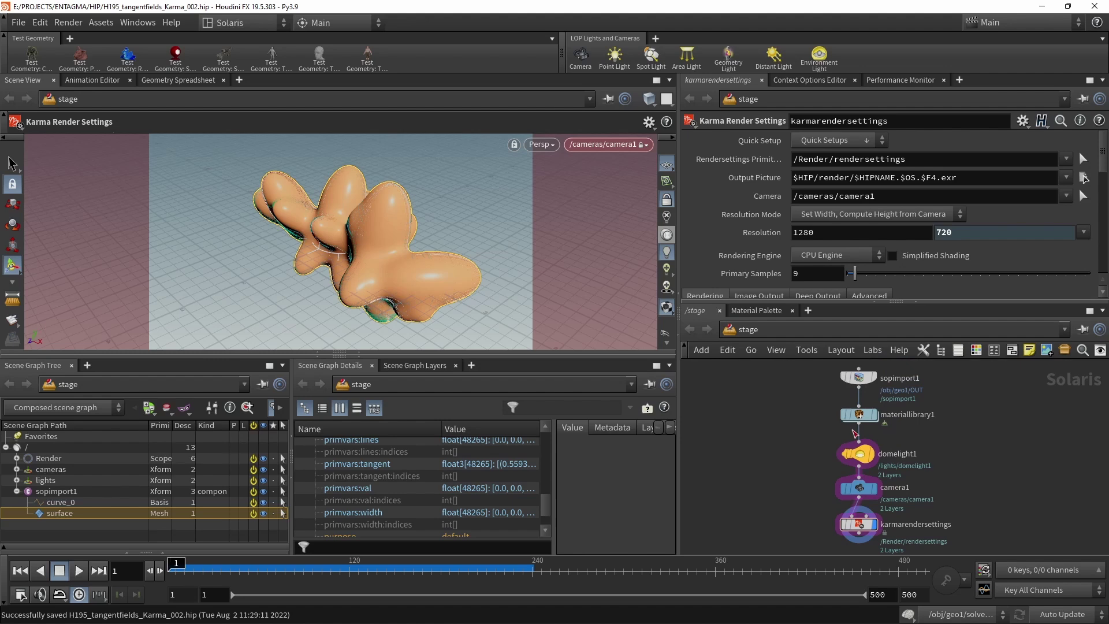
pyautogui.click(854, 256)
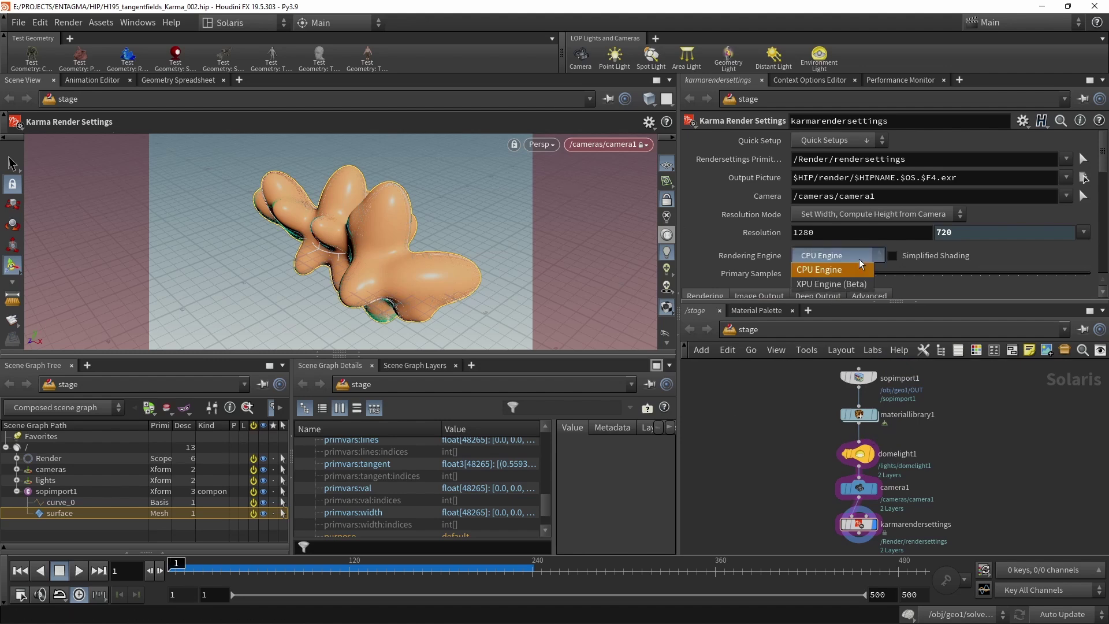
pyautogui.click(822, 286)
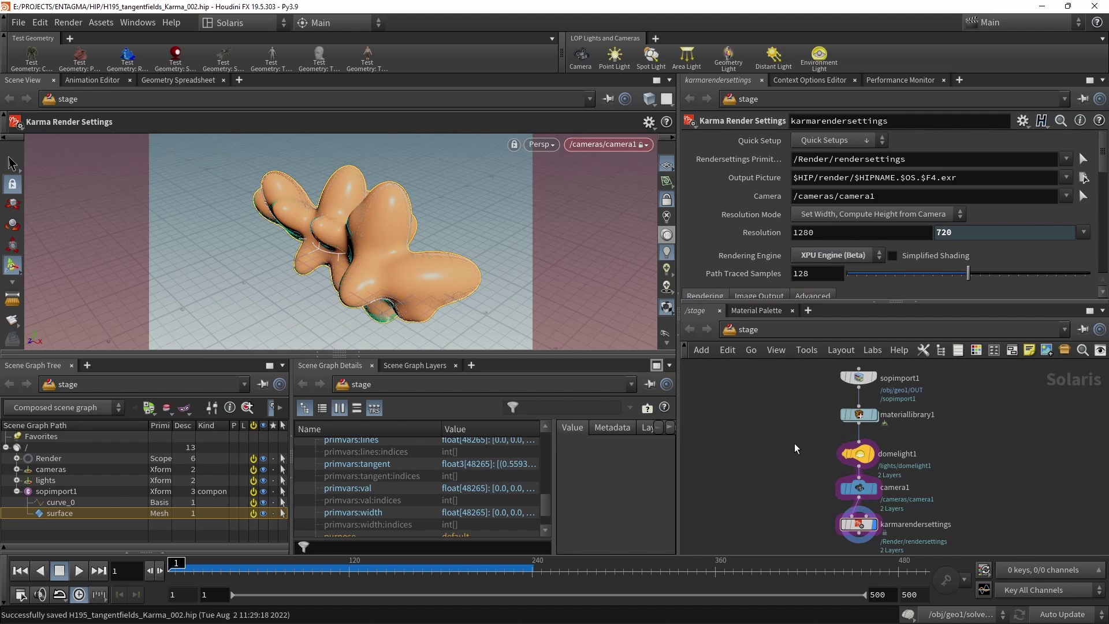
# Switch the camera viewport's renderer from Houdini GL to Karma
pyautogui.click(541, 145)
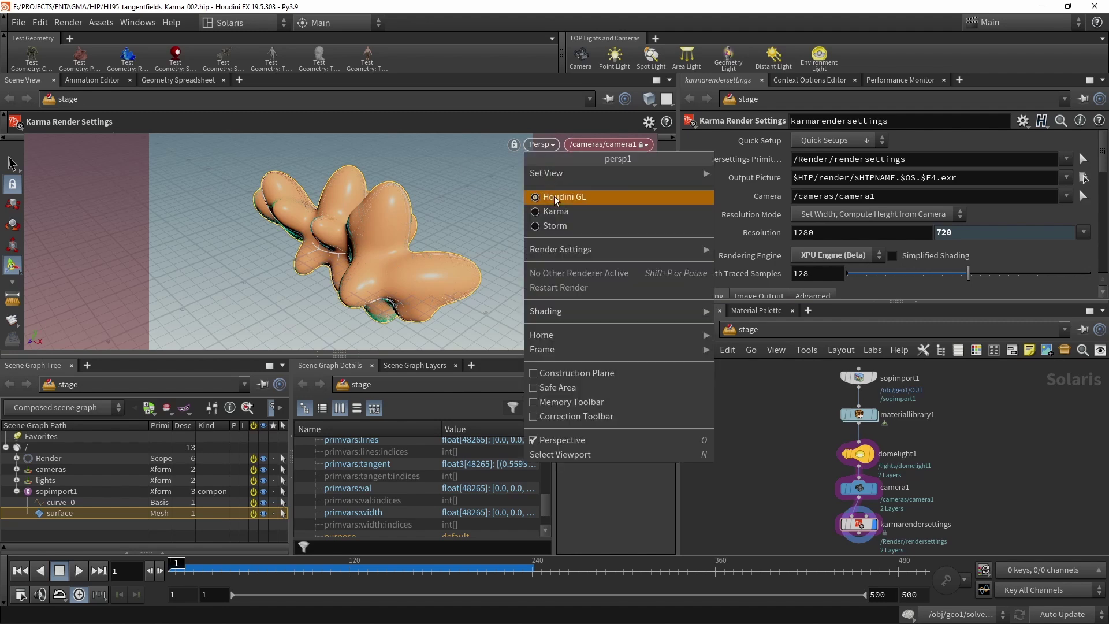
pyautogui.click(554, 211)
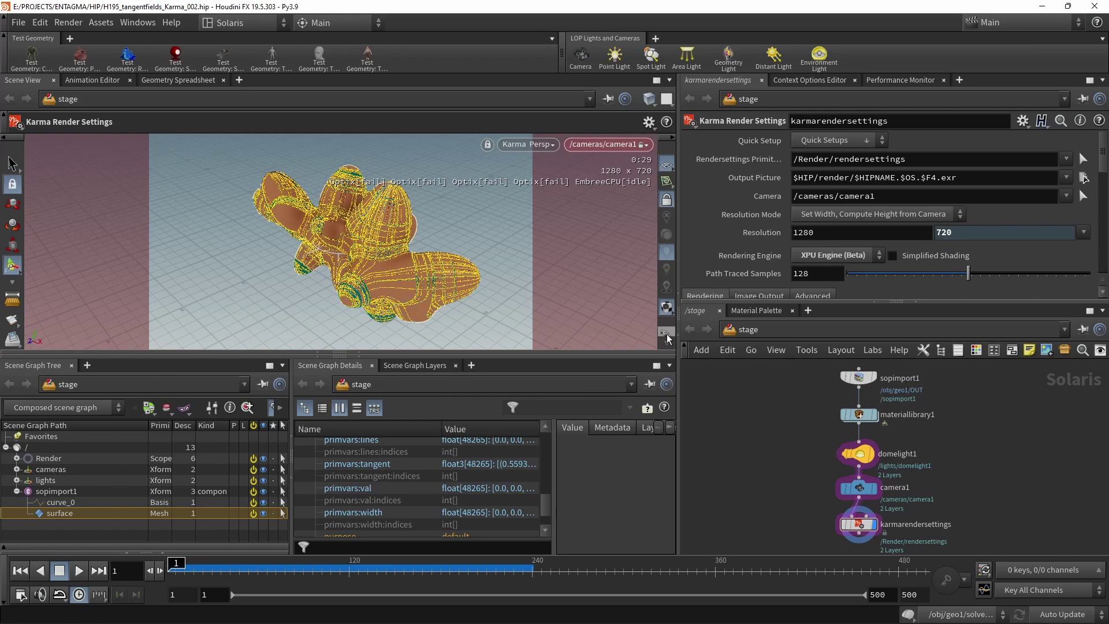
# Turn off the selection highlight and the reference grid in the rendered viewport
pyautogui.scroll(-5, 668, 323)
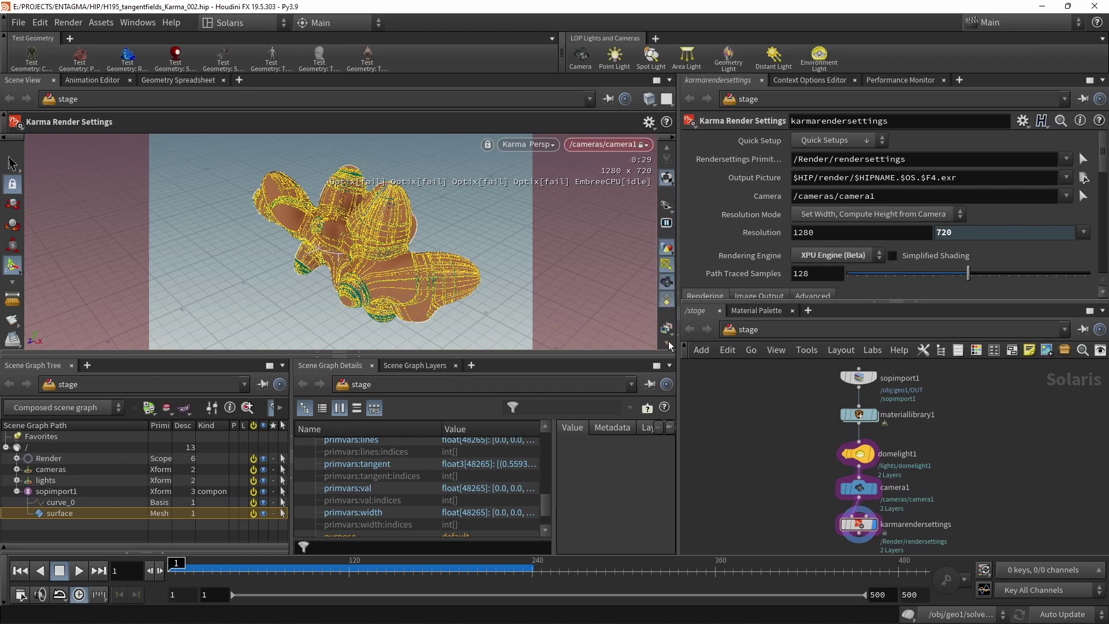
pyautogui.click(668, 306)
pyautogui.click(668, 306)
pyautogui.click(668, 306)
pyautogui.click(668, 306)
pyautogui.click(667, 306)
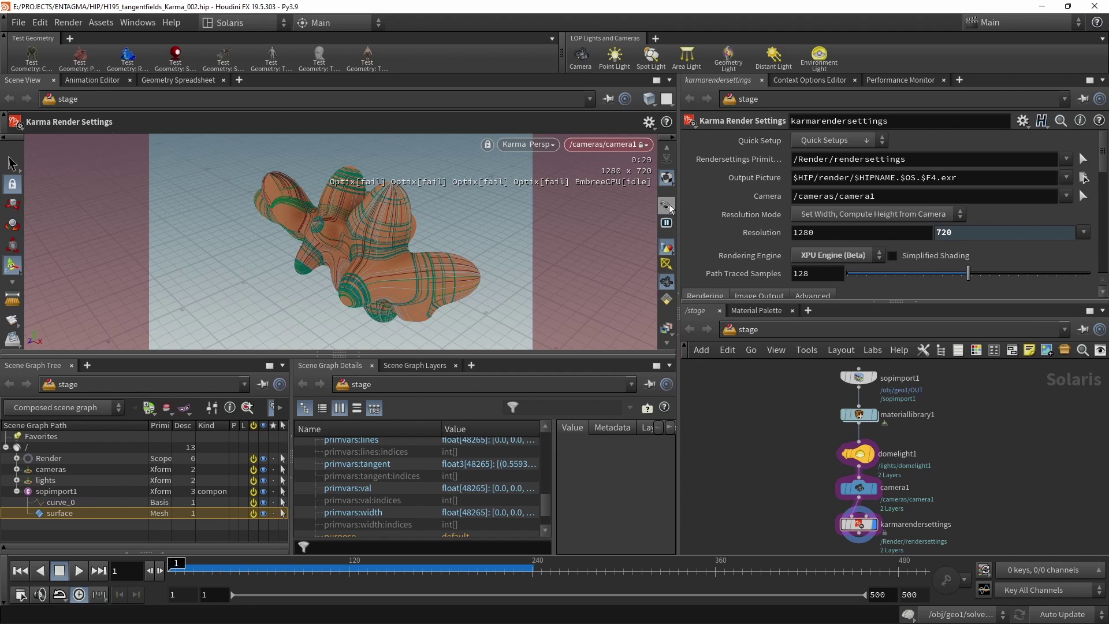
pyautogui.click(666, 149)
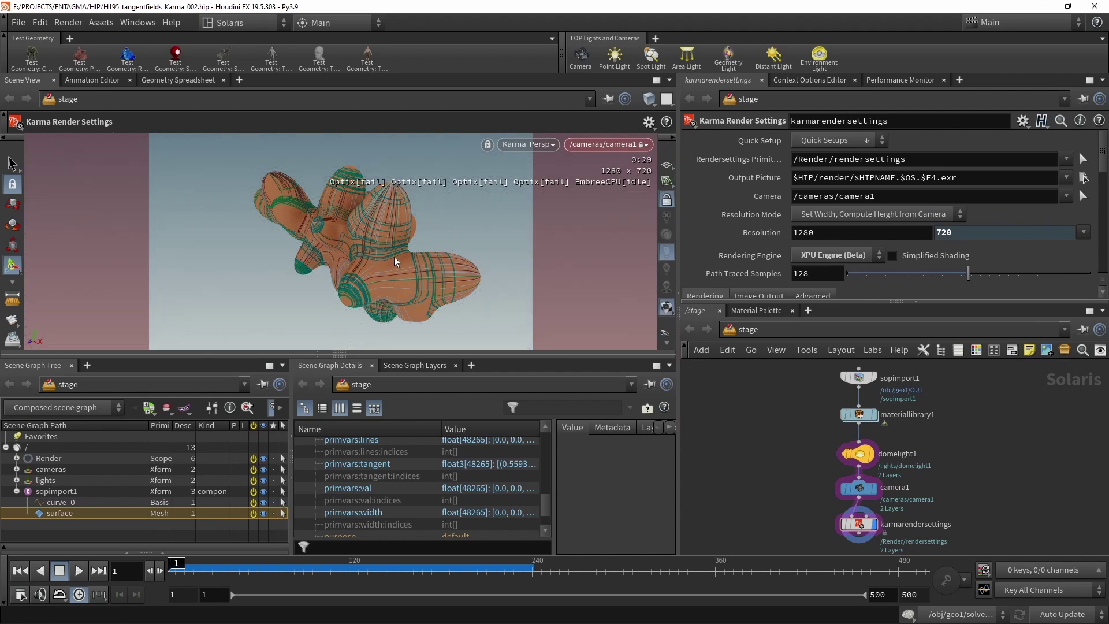
# Set domelight1's texture to $HIP/artist_workshop_4k.hdr
pyautogui.click(879, 462)
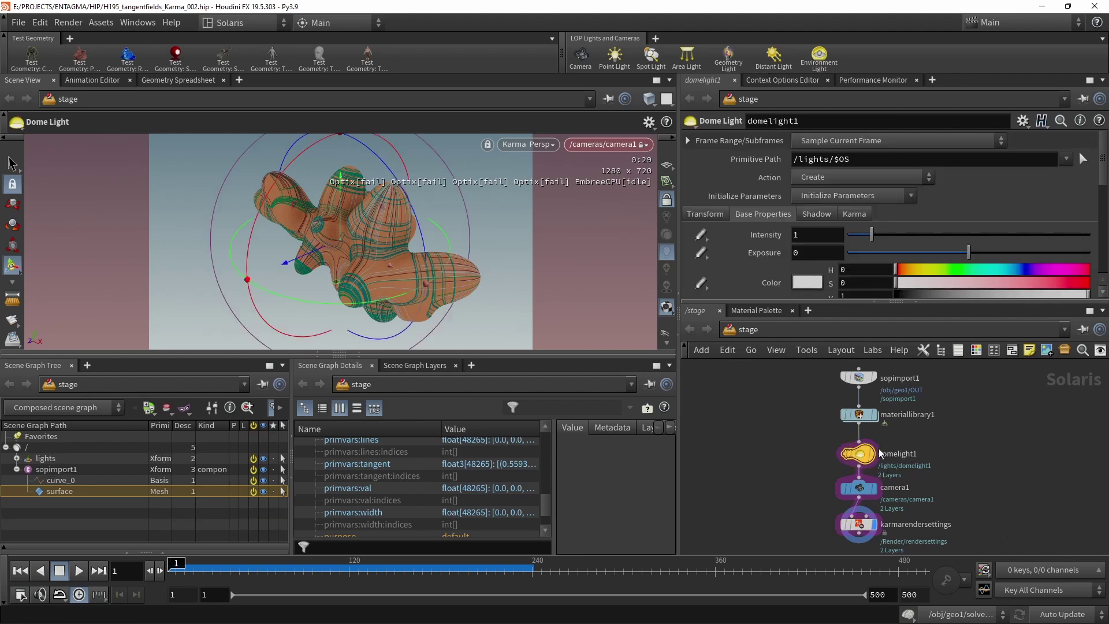
pyautogui.moveTo(897, 302); pyautogui.dragTo(897, 374)
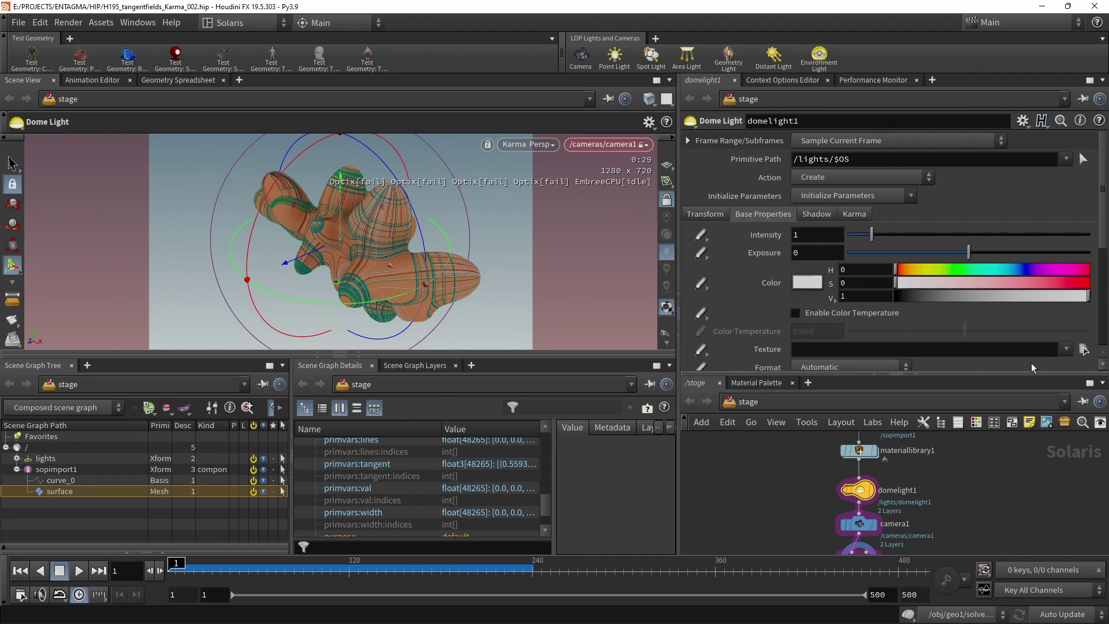
pyautogui.click(1065, 350)
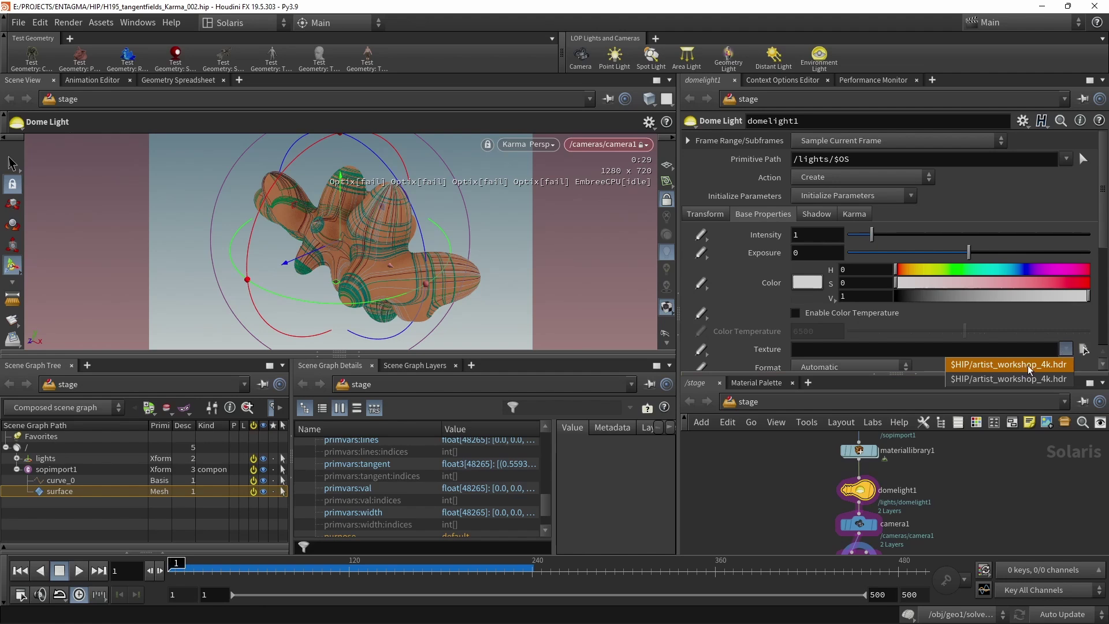
pyautogui.click(1034, 344)
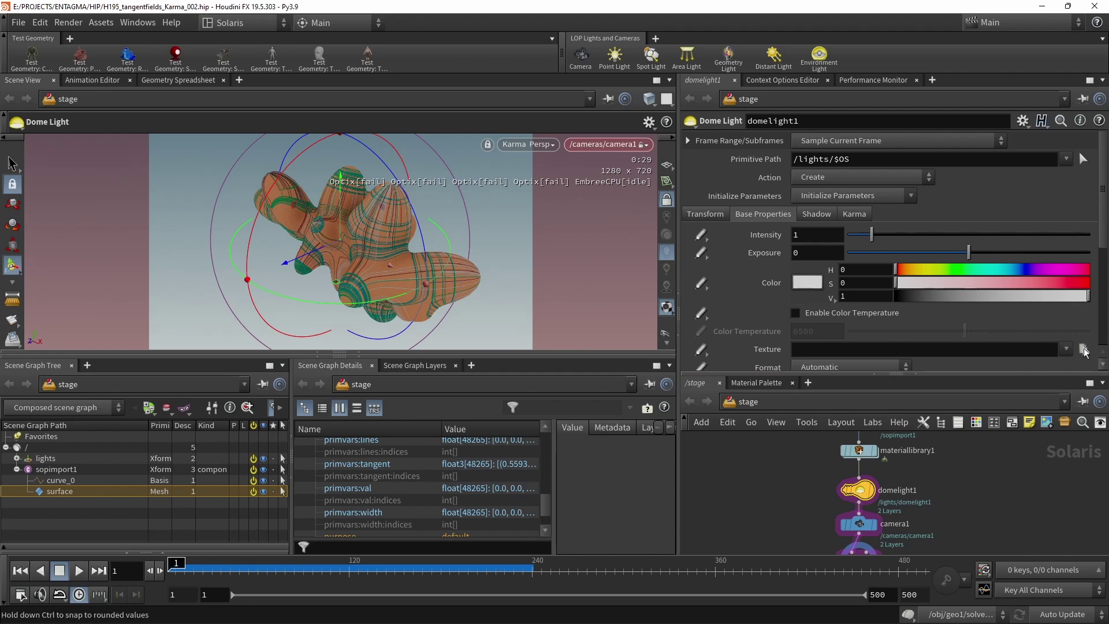
pyautogui.click(1084, 350)
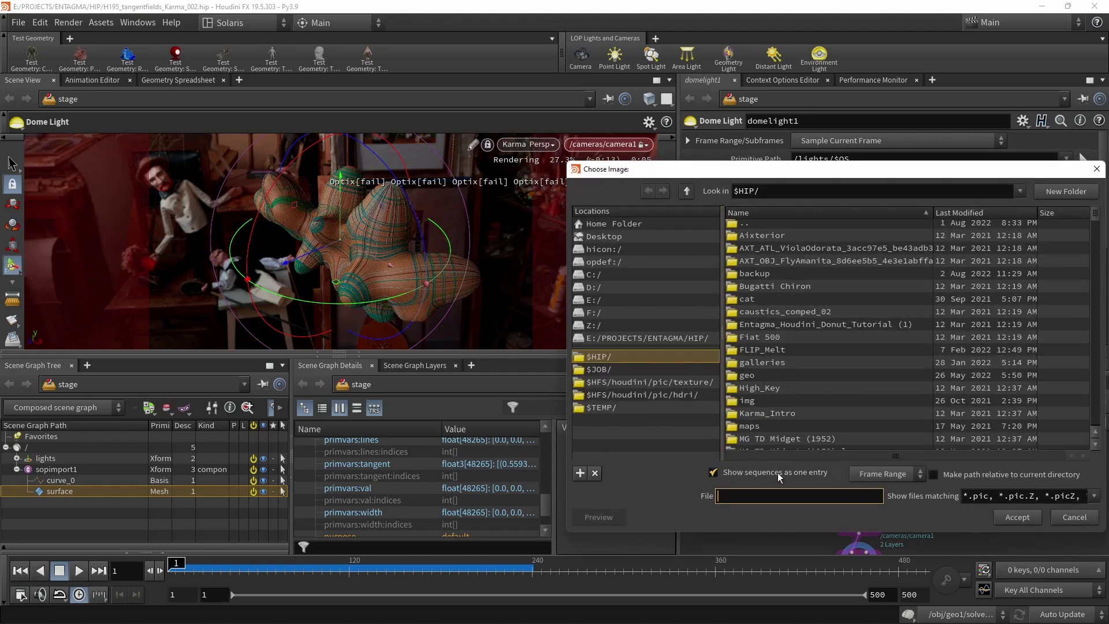
pyautogui.press('Escape')
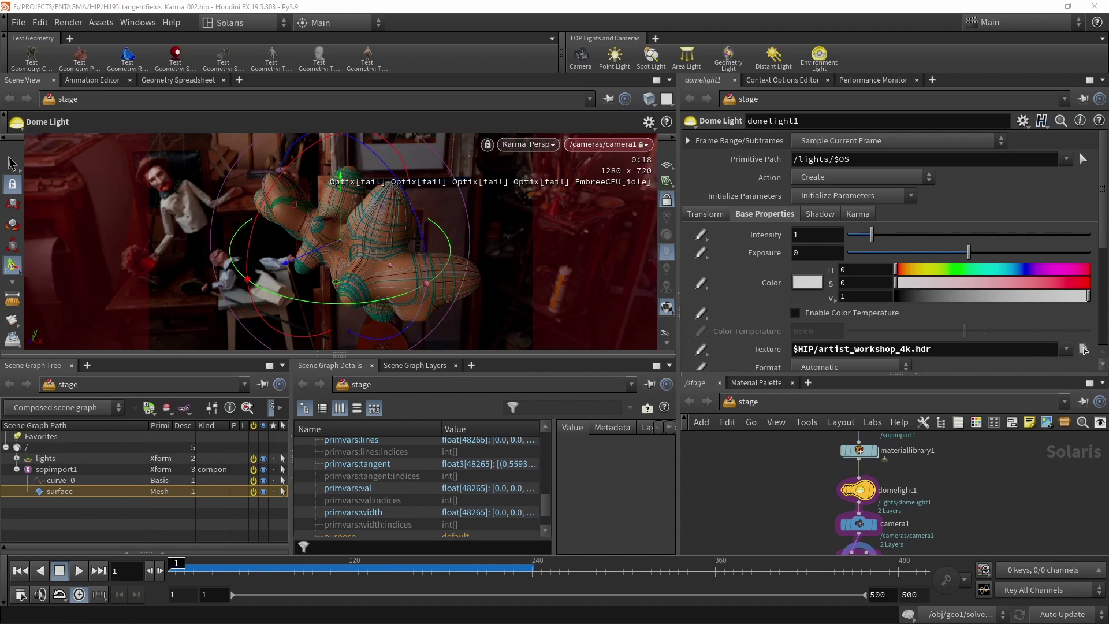
# In karmarendersettings, set the Diffuse Limit to 4 and the Reflection Limit to 8
pyautogui.scroll(-2, 895, 490)
pyautogui.moveTo(794, 510); pyautogui.dragTo(892, 521)
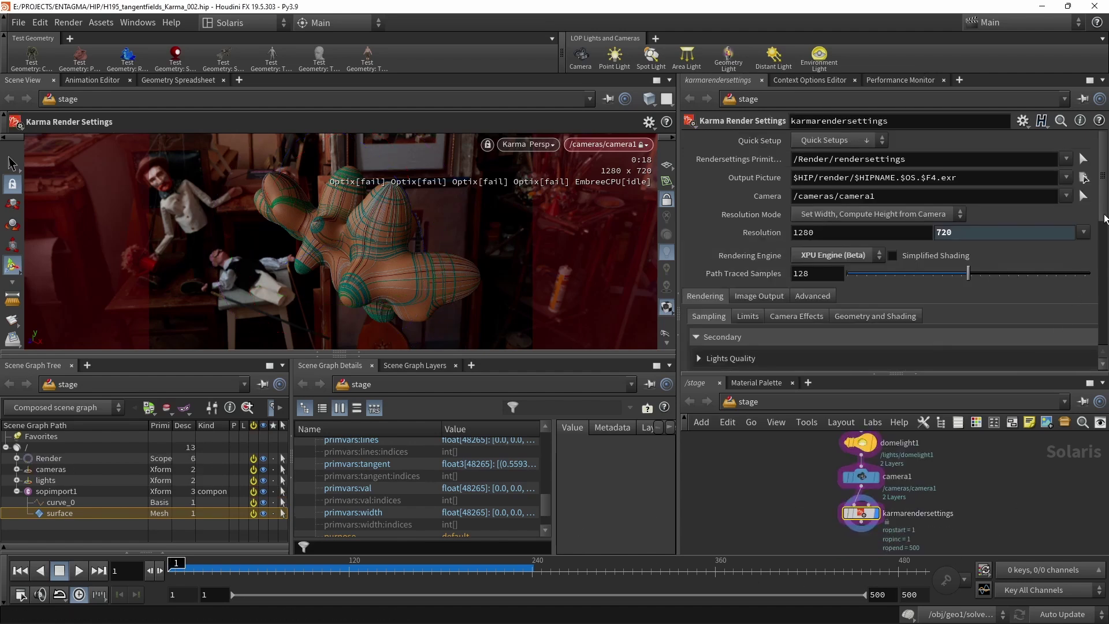
pyautogui.scroll(-2, 1105, 231)
pyautogui.scroll(-1, 1104, 235)
pyautogui.click(748, 247)
pyautogui.click(823, 267)
pyautogui.write('4')
pyautogui.press('Return')
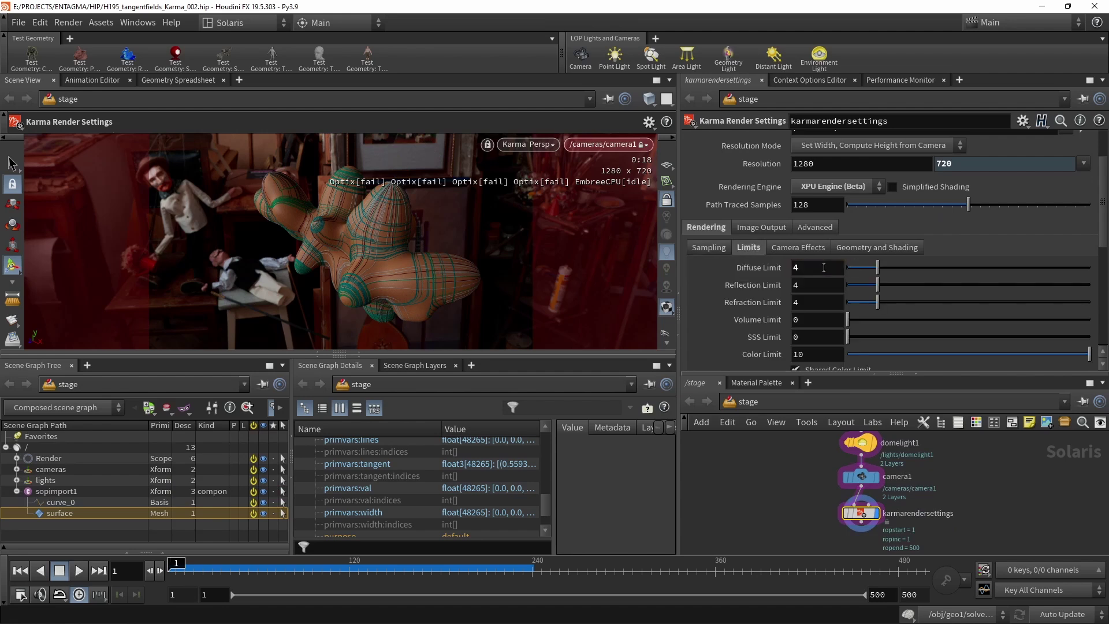
pyautogui.click(815, 286)
pyautogui.write('8')
pyautogui.press('Return')
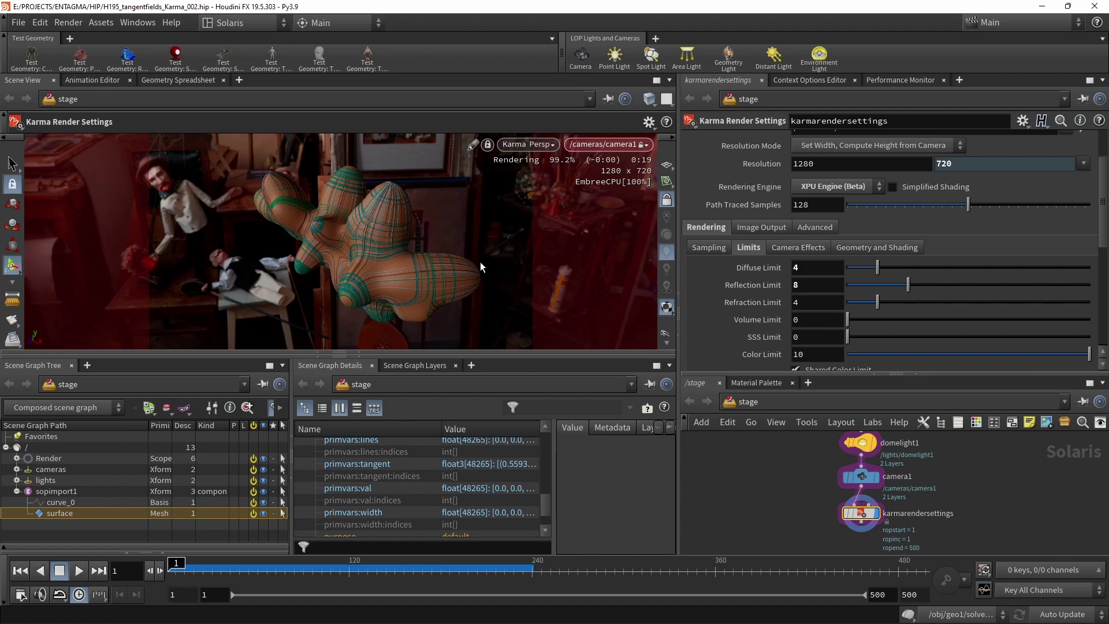
# Open the network inside the materiallibrary1 node
pyautogui.moveTo(799, 475); pyautogui.dragTo(802, 501, button='middle')
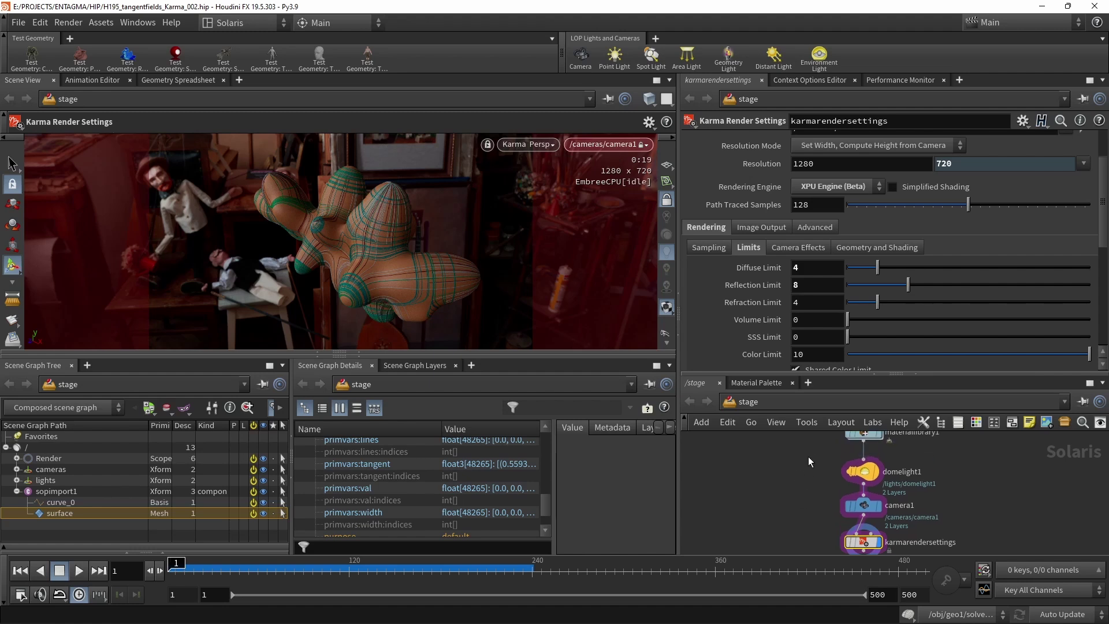
pyautogui.moveTo(808, 460); pyautogui.dragTo(809, 490, button='middle')
pyautogui.click(863, 462)
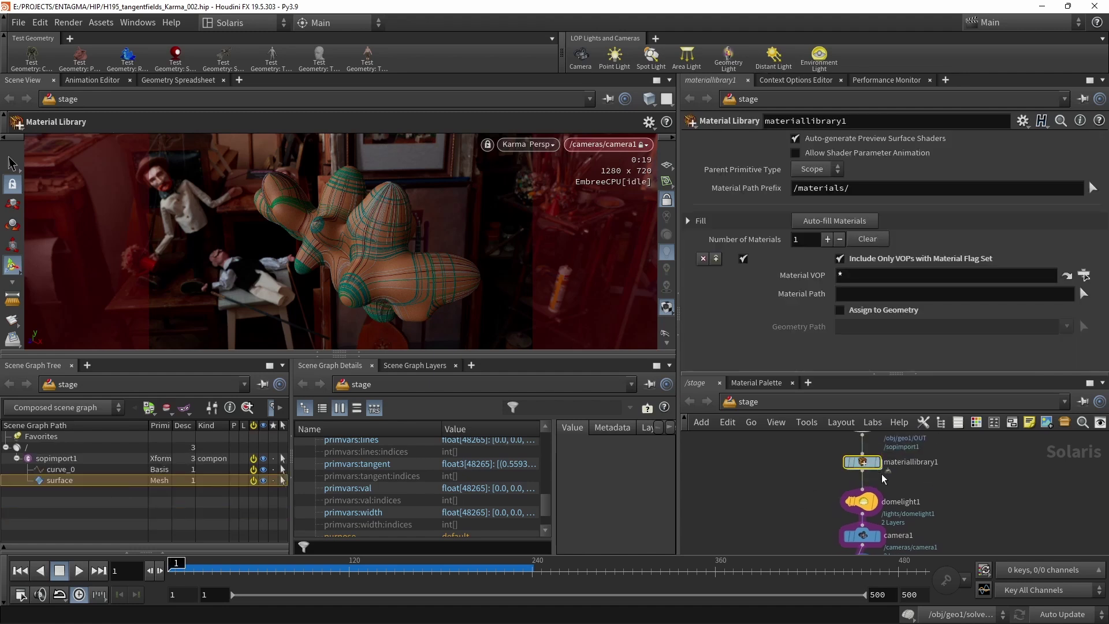
pyautogui.doubleClick(863, 464)
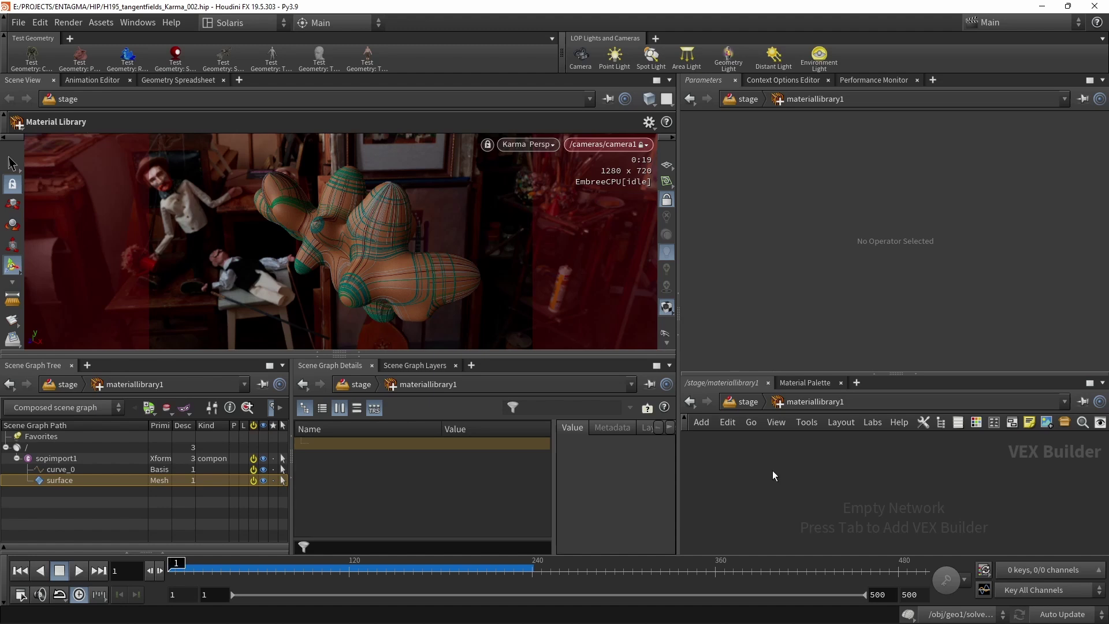
# Add a USD MaterialX Subnet to the material library and open its contents
pyautogui.press('Tab')
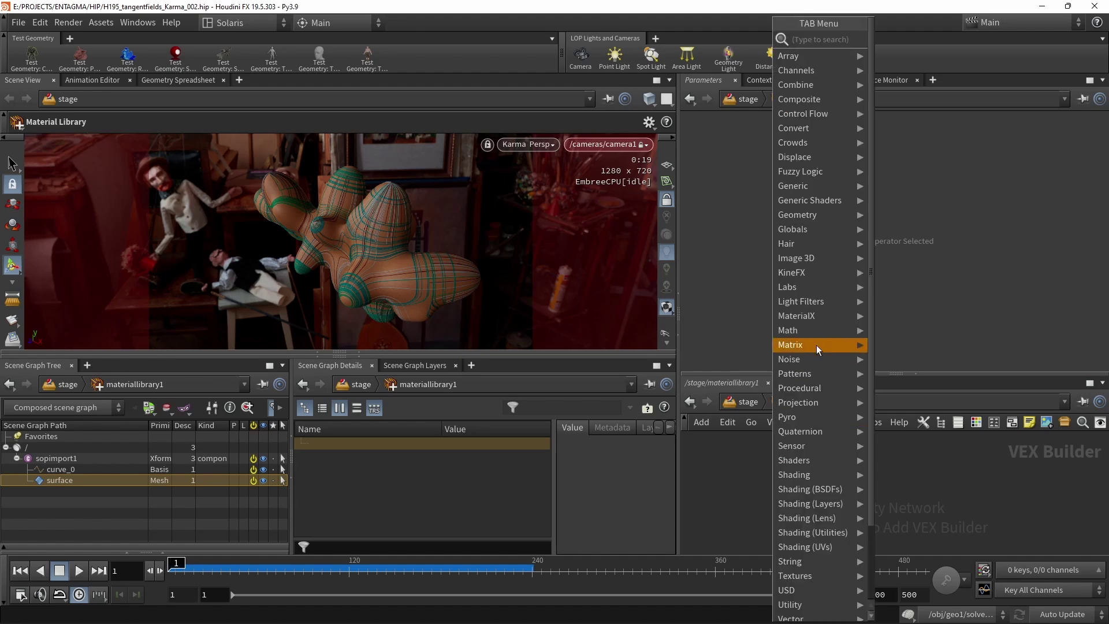
pyautogui.moveTo(819, 322)
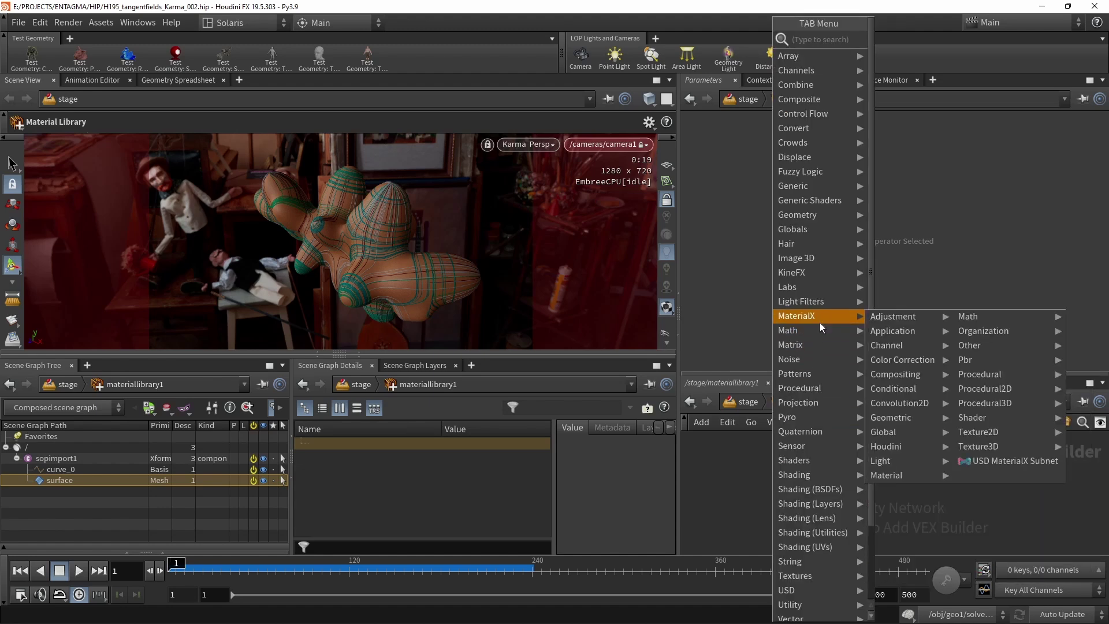
pyautogui.click(1012, 460)
pyautogui.click(878, 490)
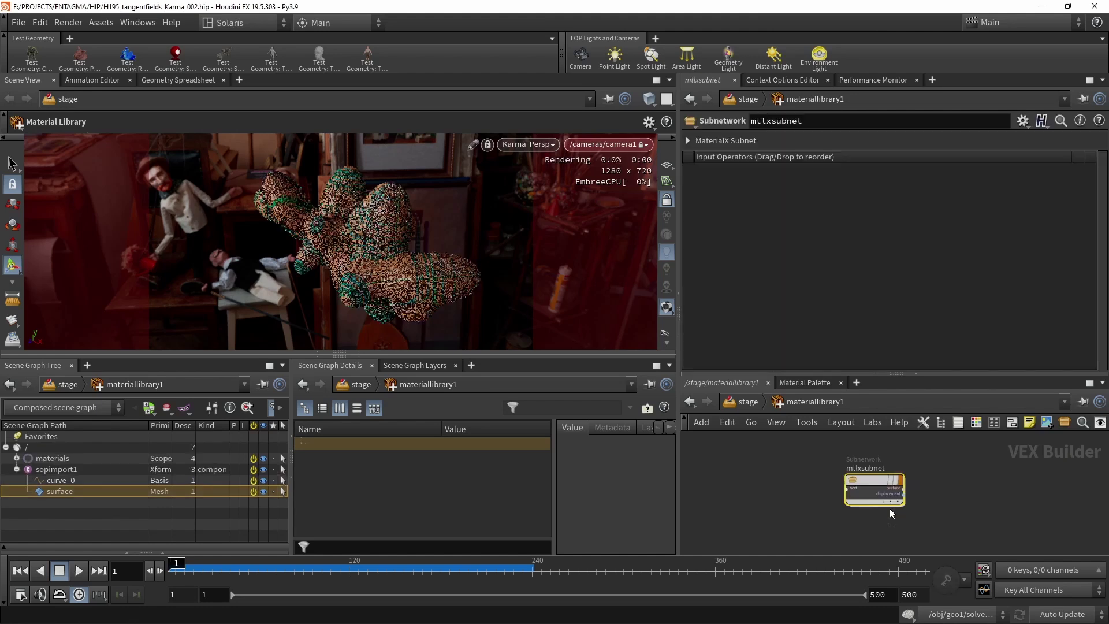
pyautogui.doubleClick(866, 478)
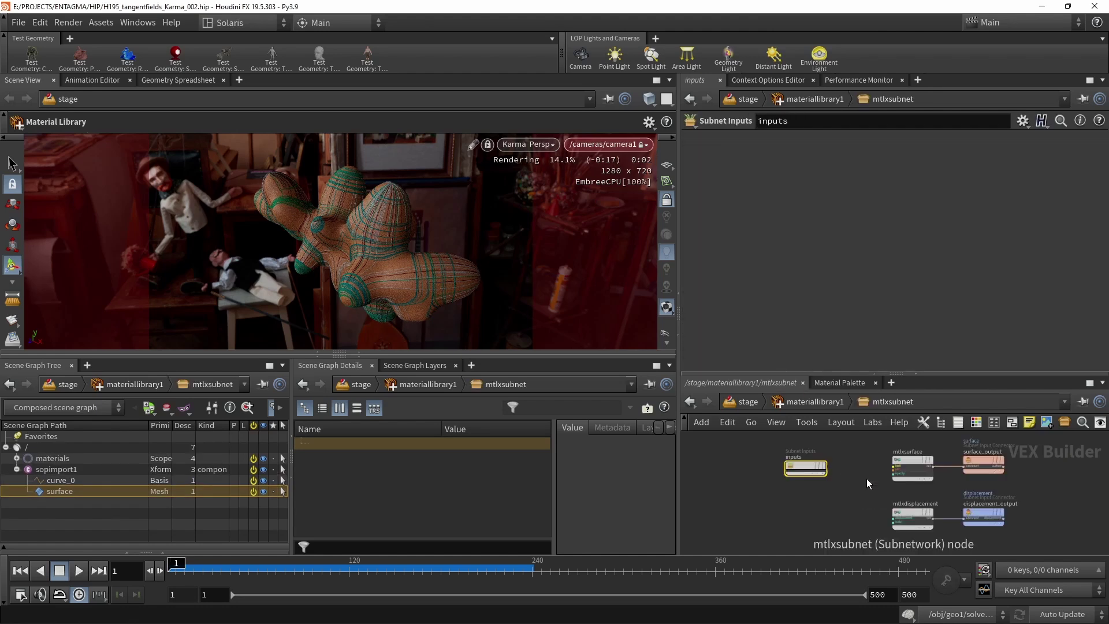
# Browse the MaterialX node categories inside the subnet, return to materiallibrary1 and delete the subnet
pyautogui.press('Tab')
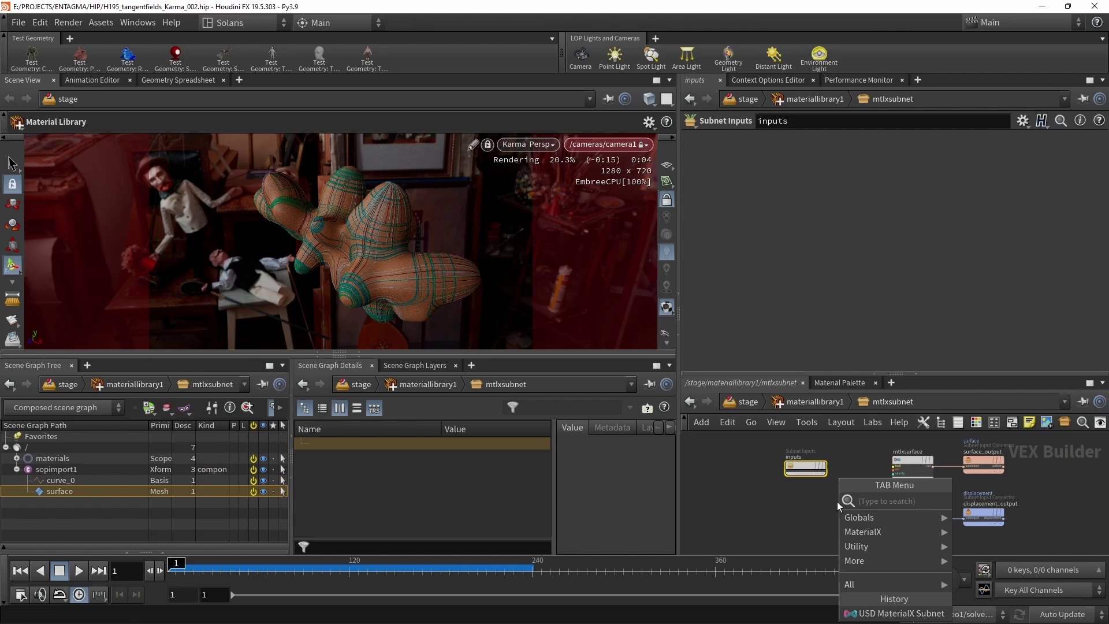
pyautogui.moveTo(860, 532)
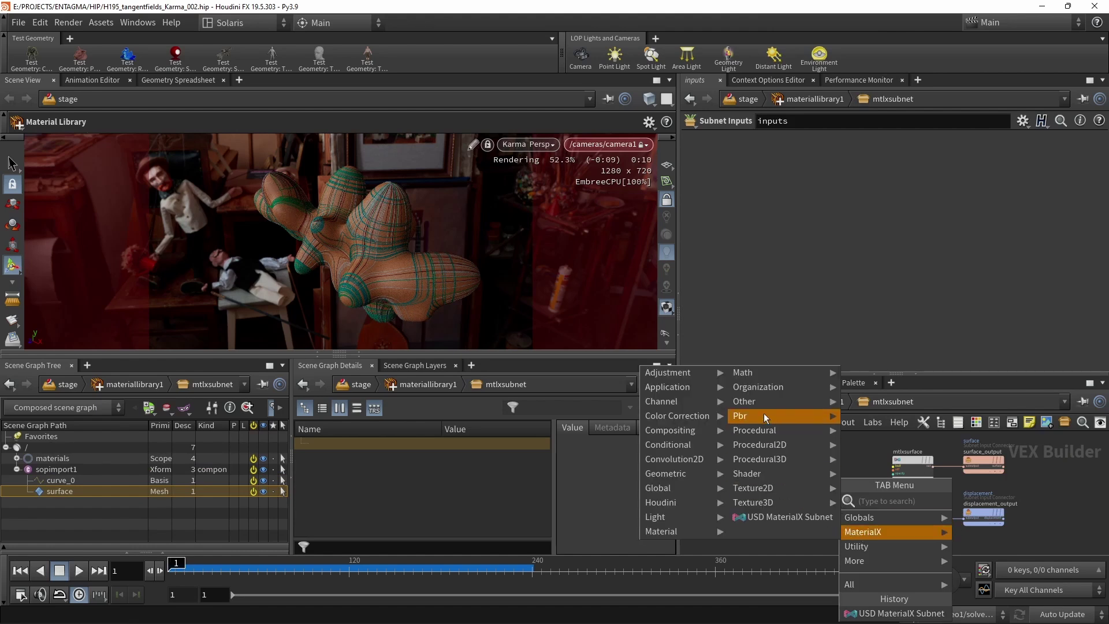
pyautogui.moveTo(909, 545)
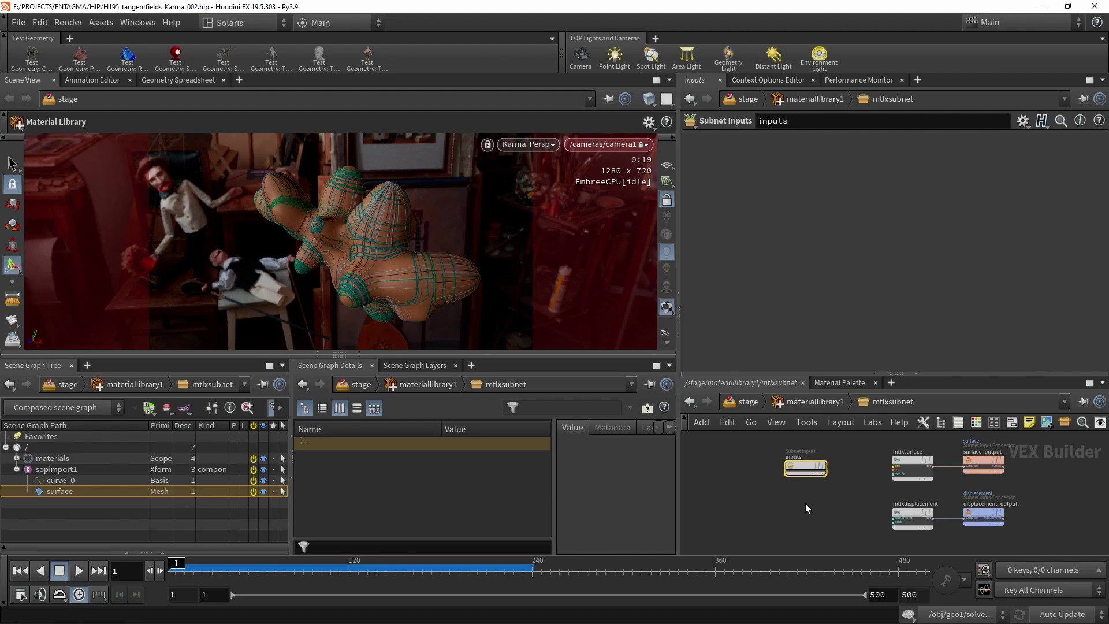
pyautogui.press('Tab')
pyautogui.click(825, 400)
pyautogui.press('Delete')
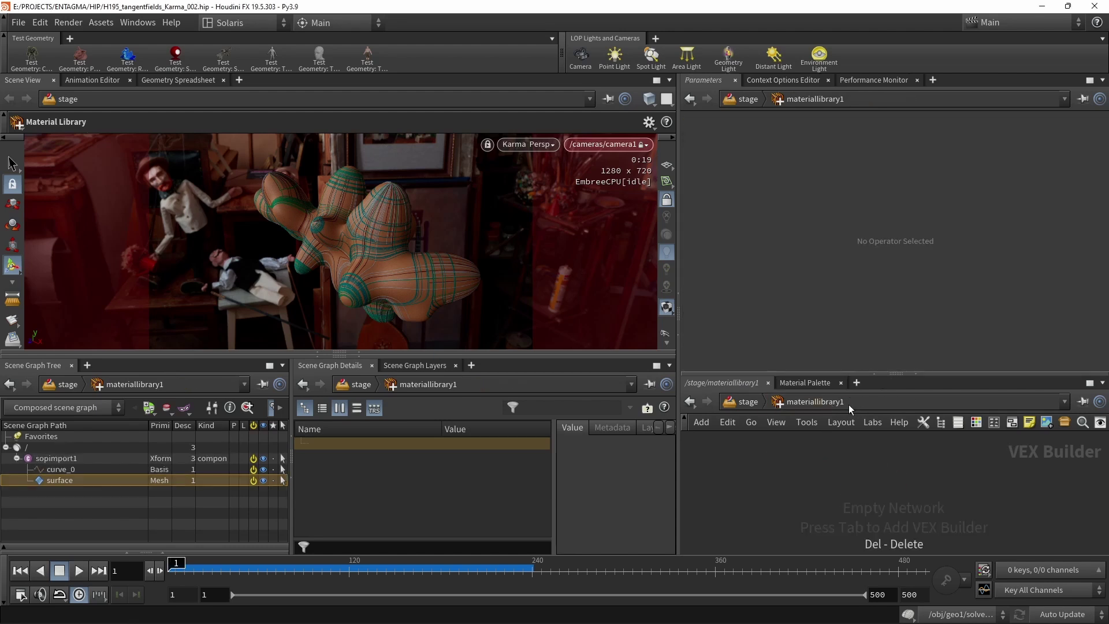
# Enlarge the network area and add a MtlX Standard Surface node to the material library
pyautogui.moveTo(881, 372); pyautogui.dragTo(881, 284)
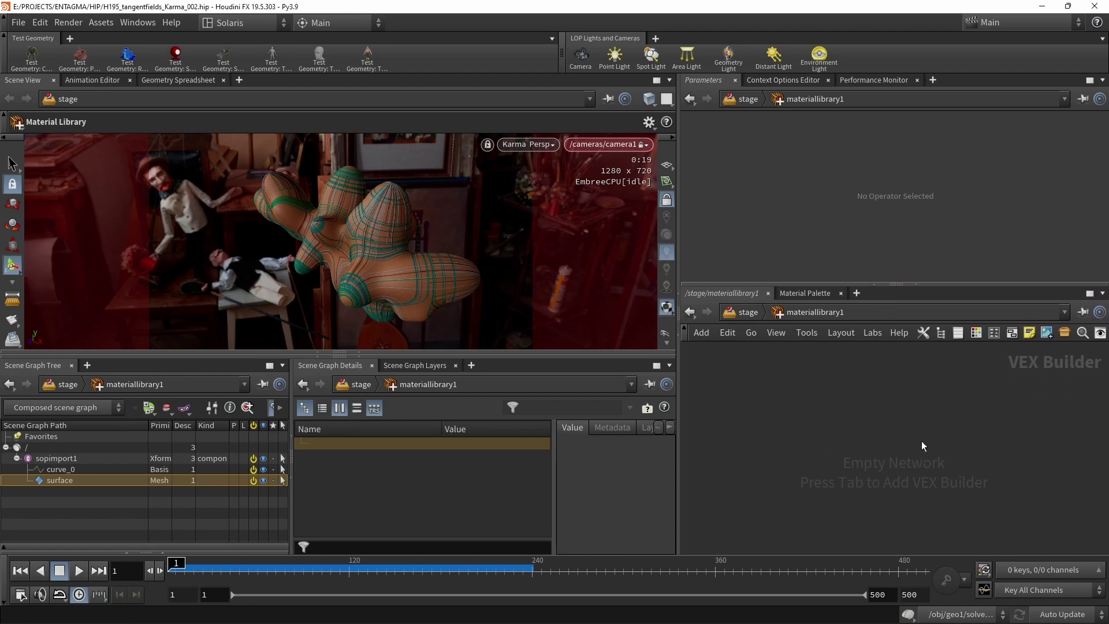
pyautogui.press('Tab')
pyautogui.write('mtl')
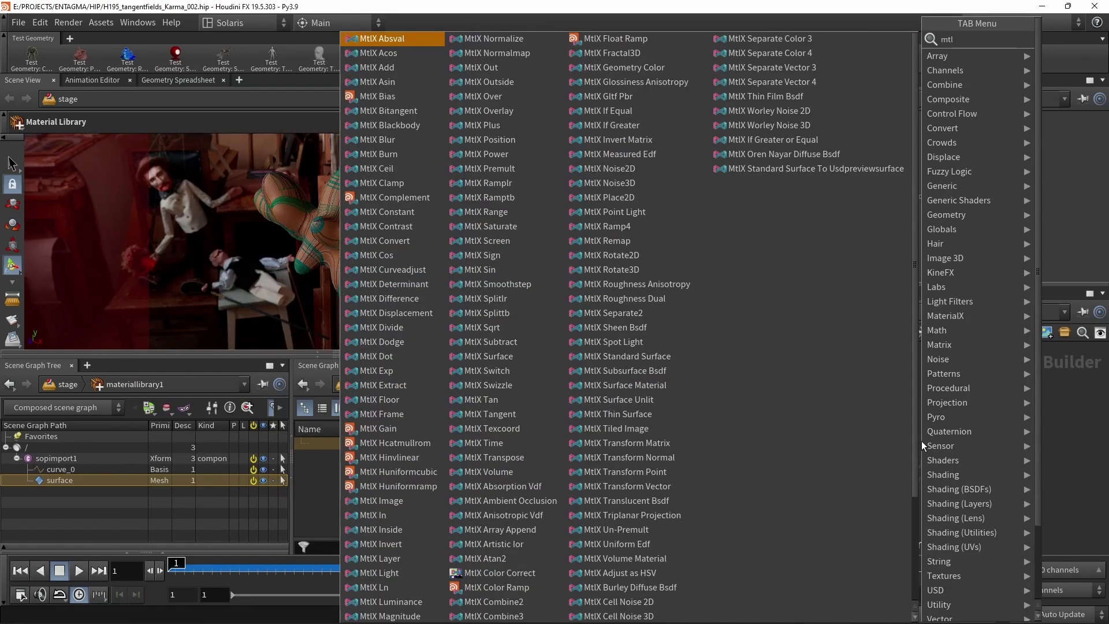
pyautogui.write('xsta')
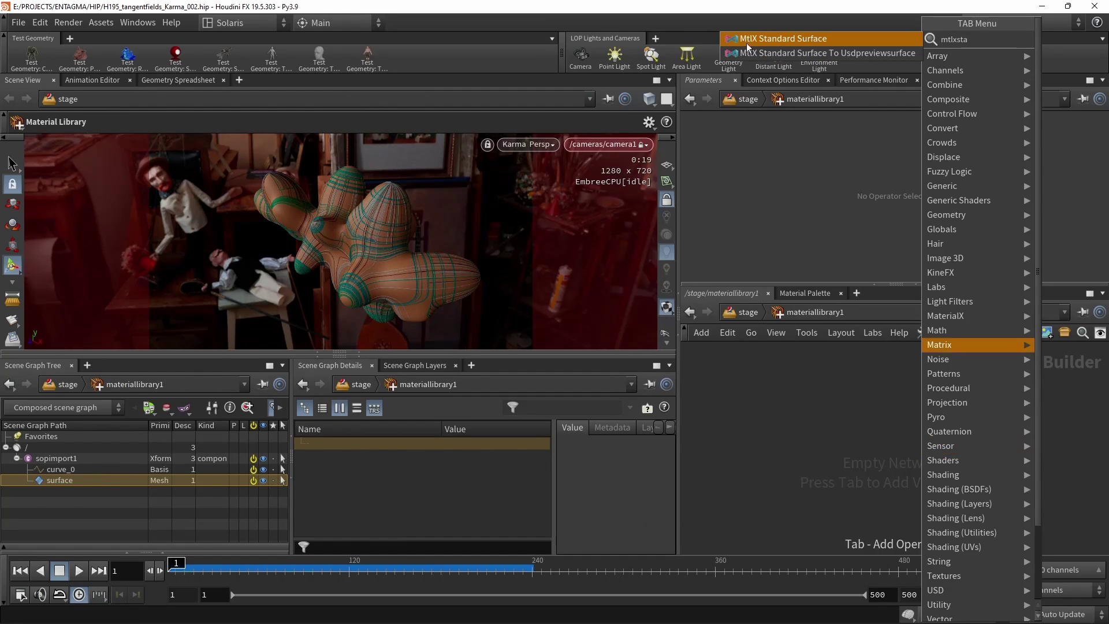
pyautogui.click(789, 40)
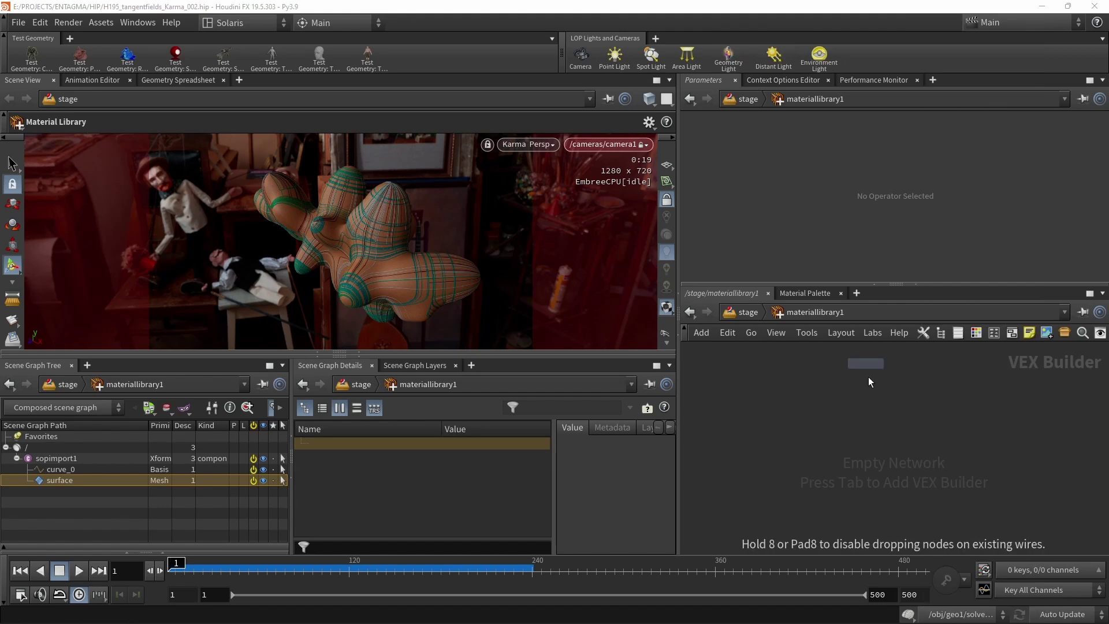
pyautogui.click(887, 462)
pyautogui.moveTo(838, 493); pyautogui.dragTo(844, 422, button='middle')
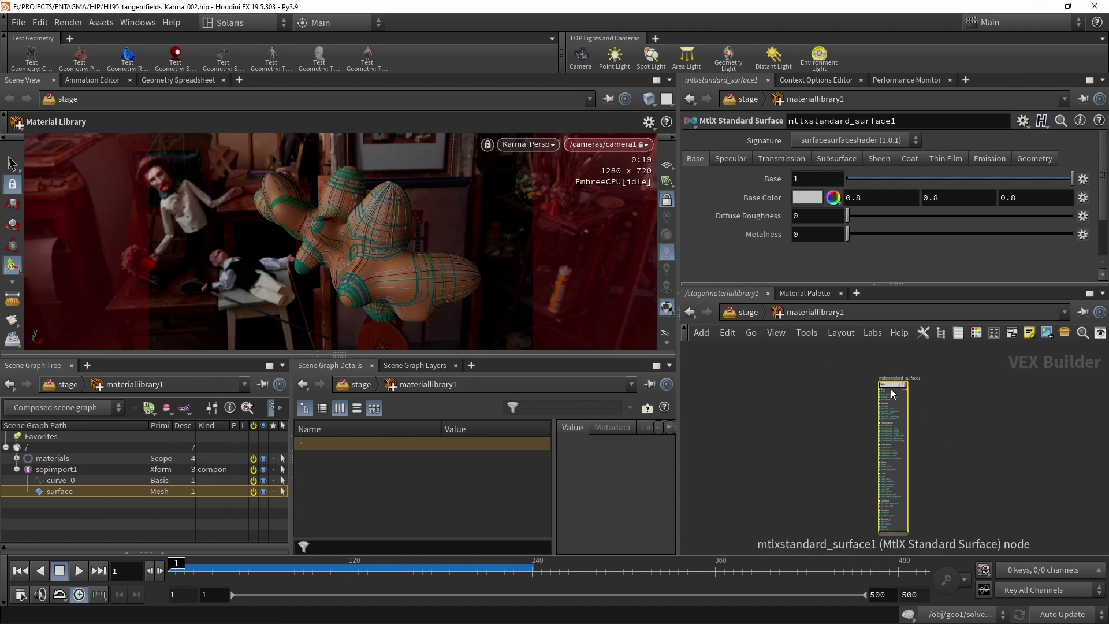
# Return to the stage network and set materiallibrary1's Geometry Path to all geometry primitives
pyautogui.moveTo(889, 384); pyautogui.dragTo(428, 269)
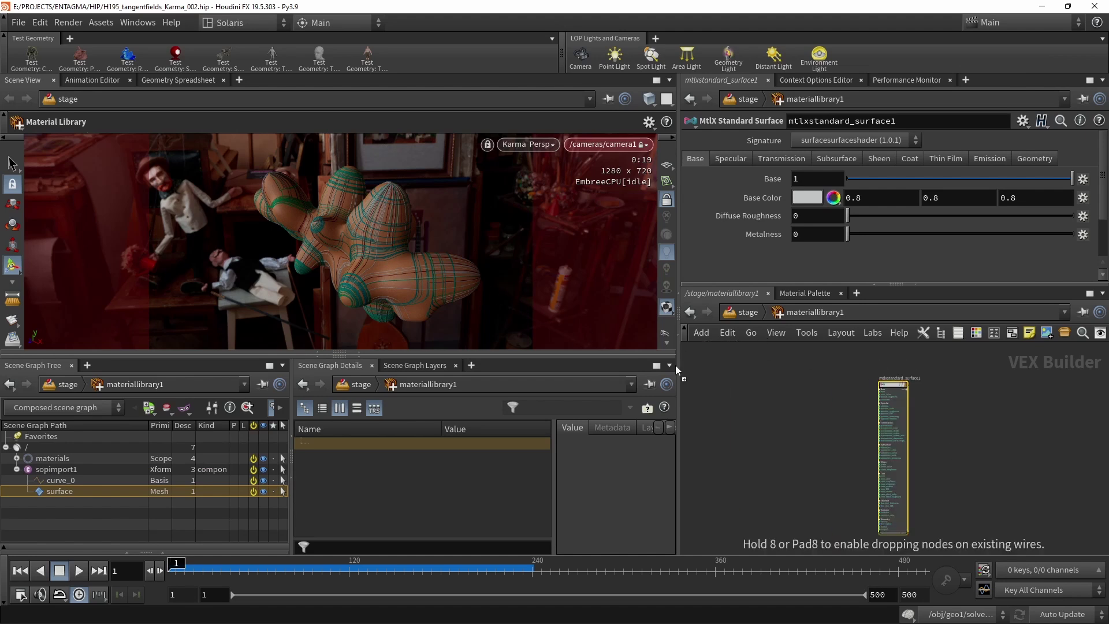
pyautogui.click(748, 312)
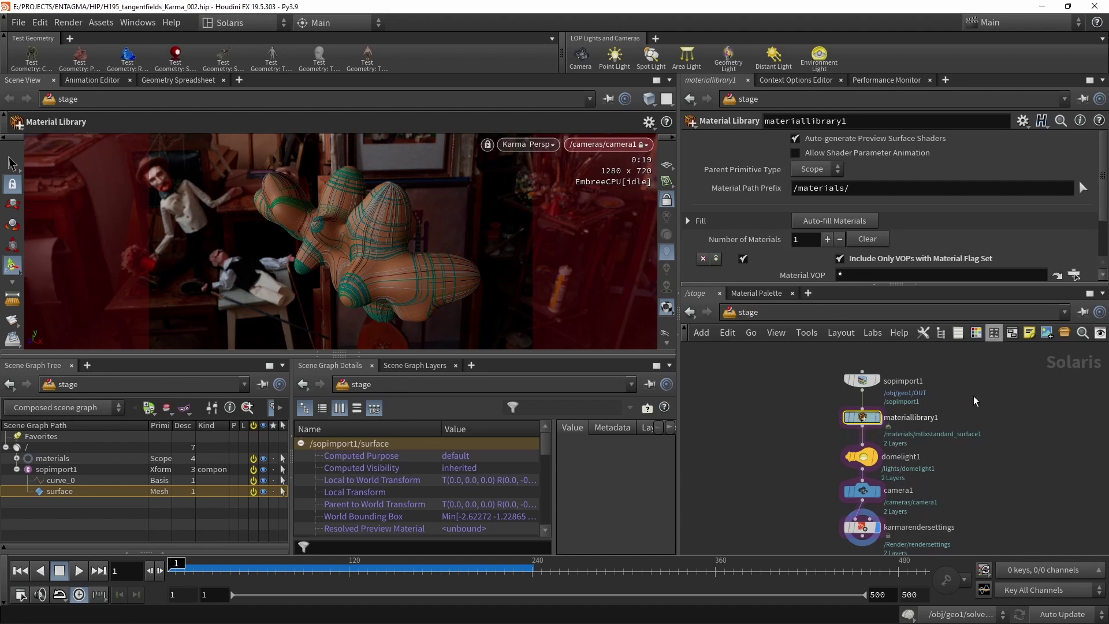
pyautogui.scroll(-3, 1100, 211)
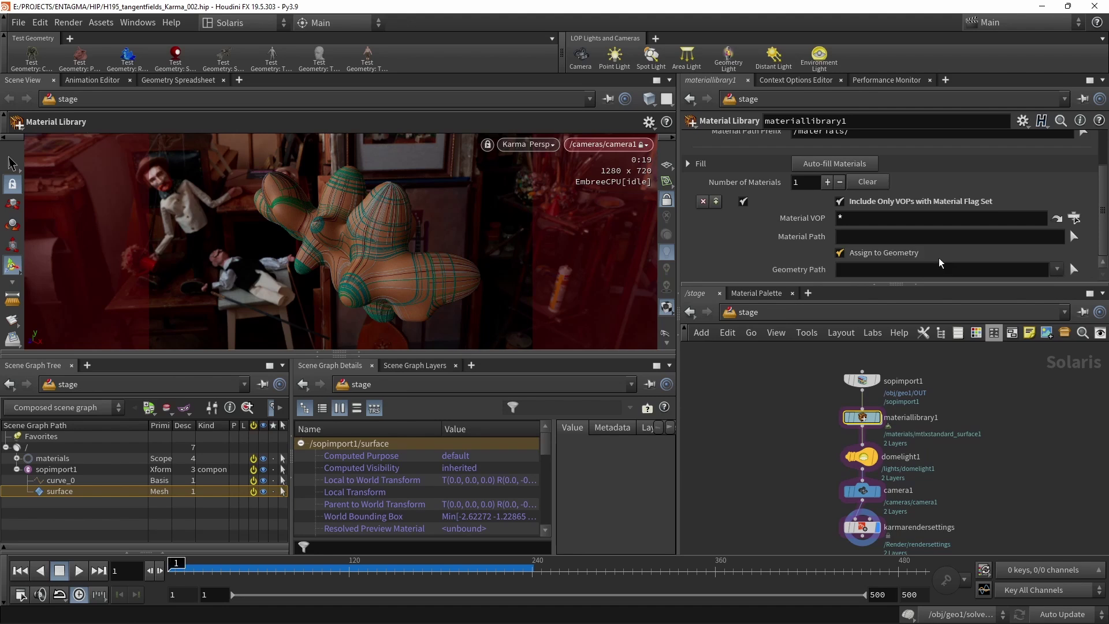
pyautogui.click(1056, 269)
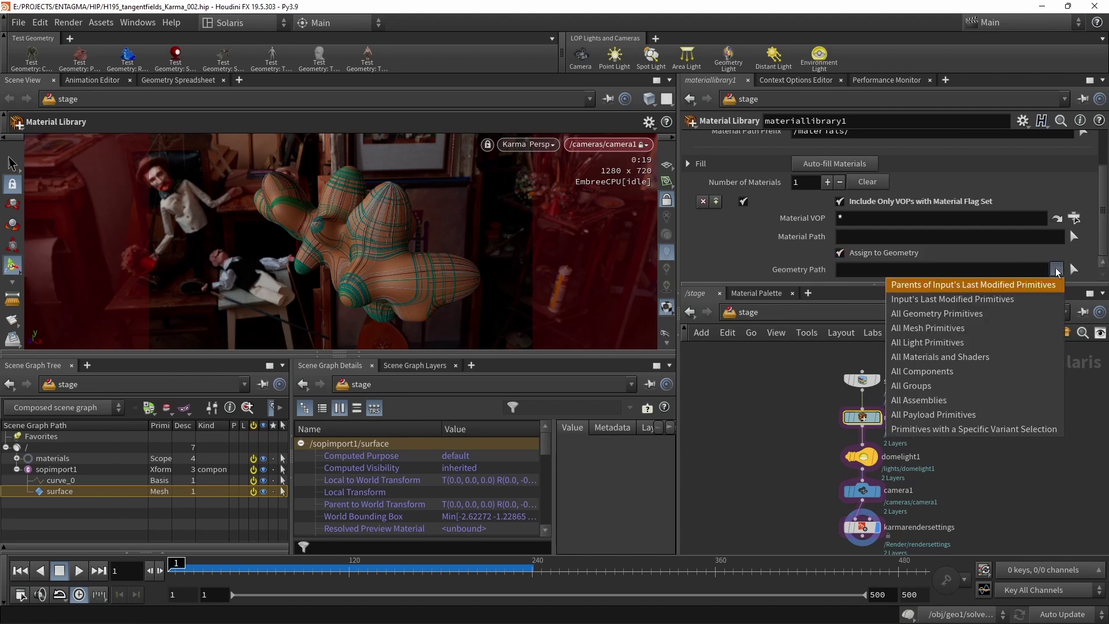
pyautogui.click(1031, 315)
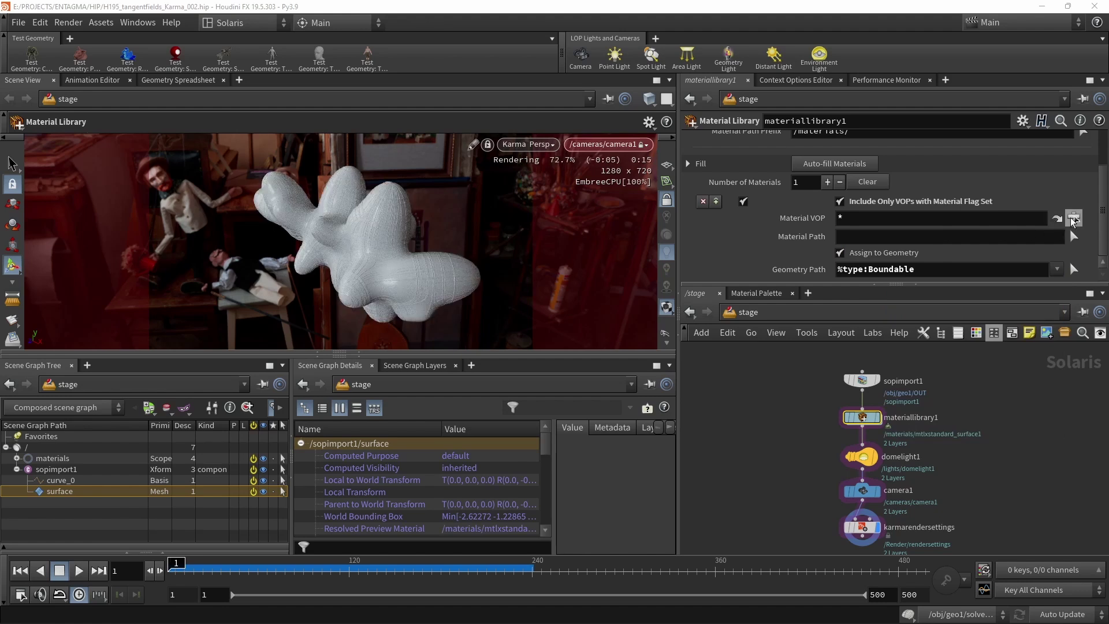
# Choose mtlxstandard_surface1 inside materiallibrary1 as the Material VOP, using a relative path
pyautogui.click(1071, 217)
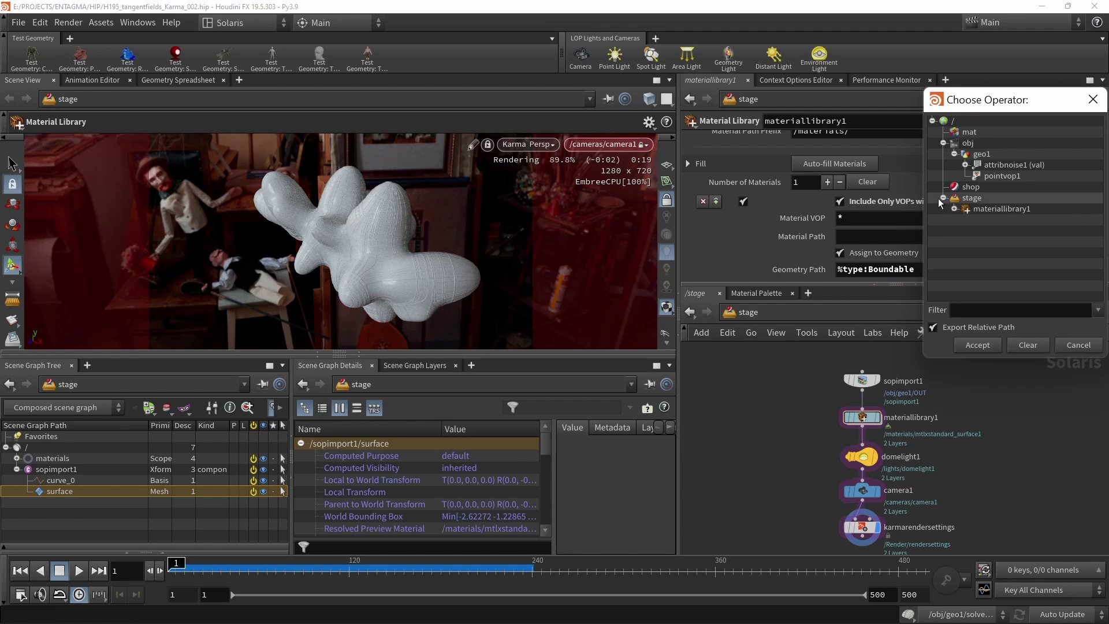
pyautogui.click(954, 208)
pyautogui.click(1017, 224)
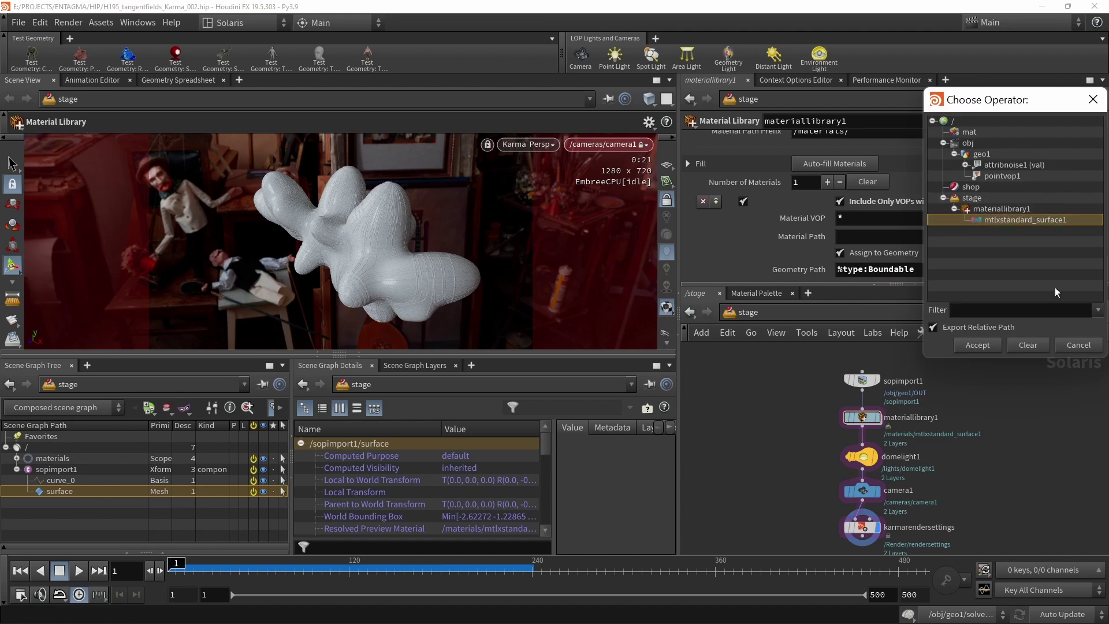
pyautogui.click(977, 346)
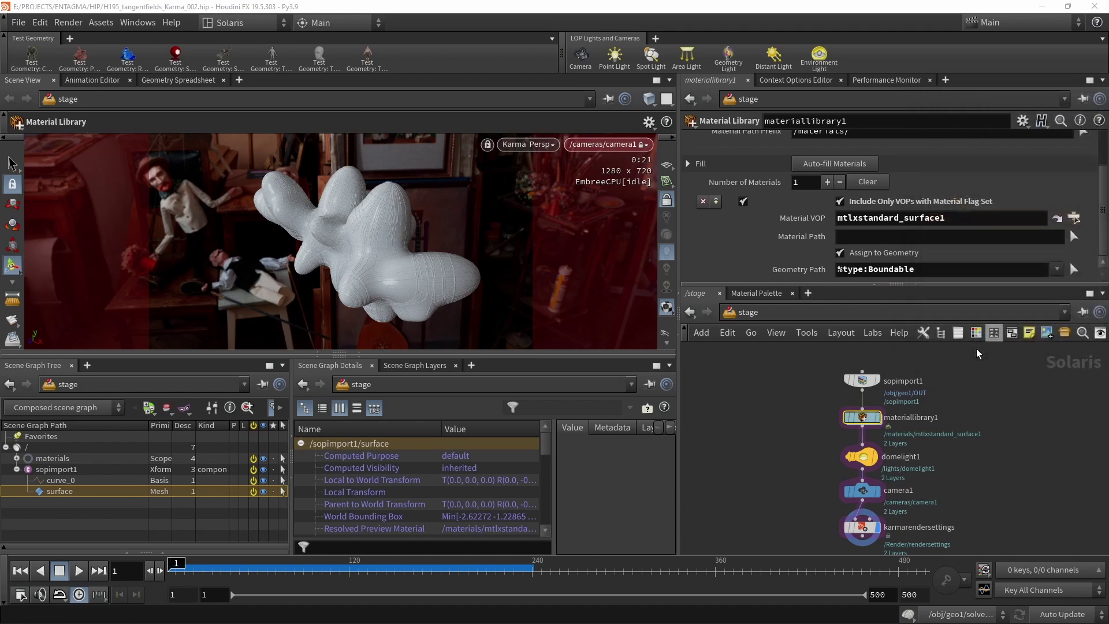
# Open materiallibrary1's network and set the MtlX Standard Surface base color to yellow (1, 1, 0)
pyautogui.doubleClick(863, 417)
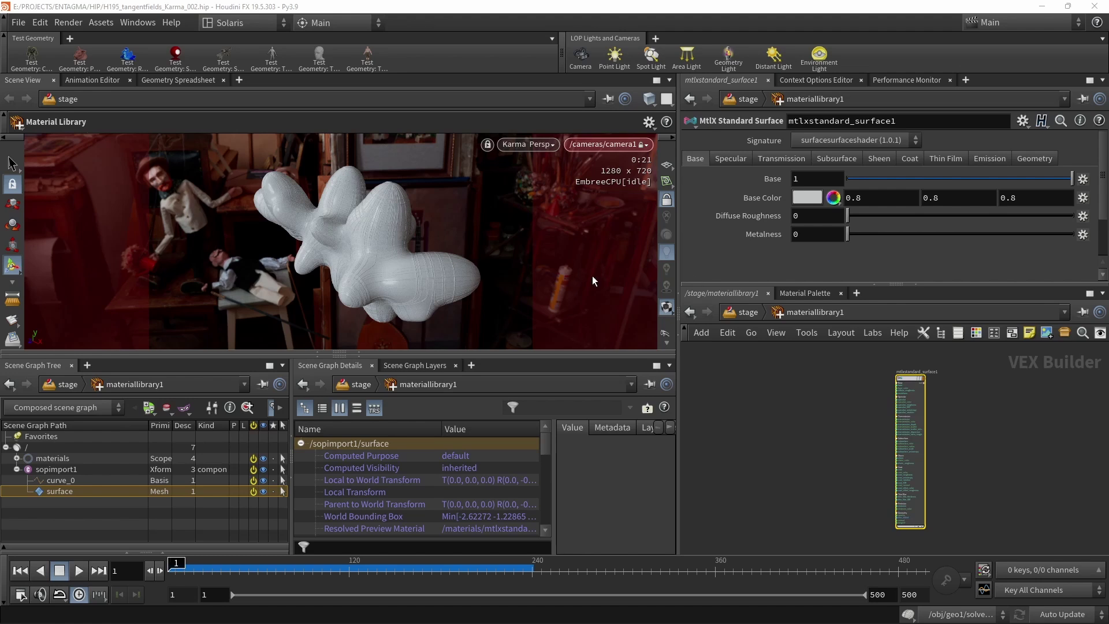
pyautogui.scroll(3, 934, 418)
pyautogui.click(818, 202)
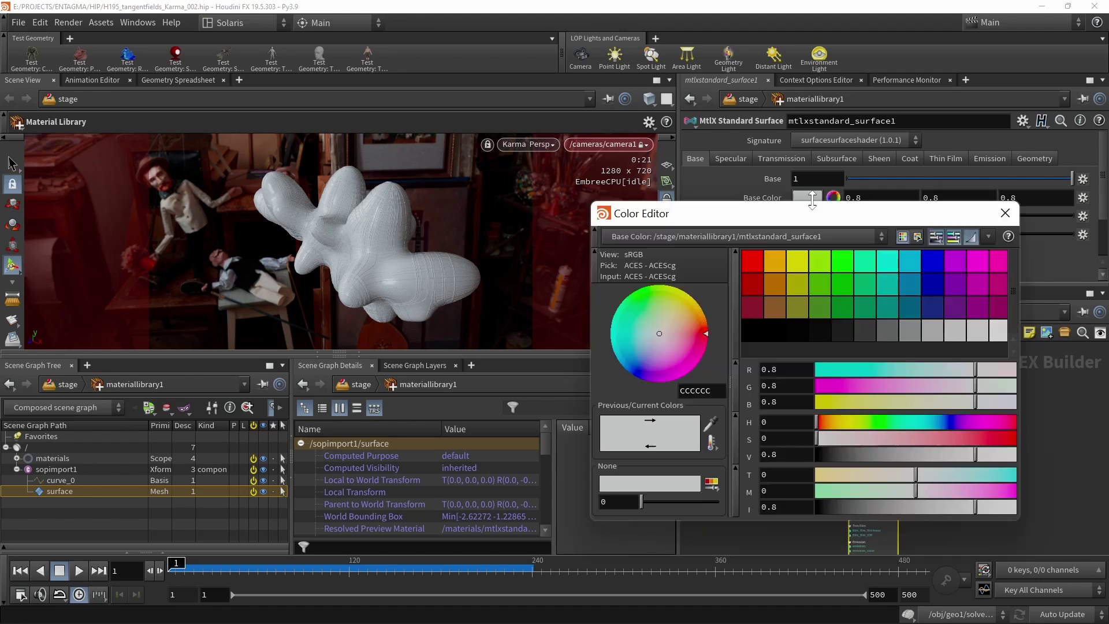
pyautogui.click(797, 260)
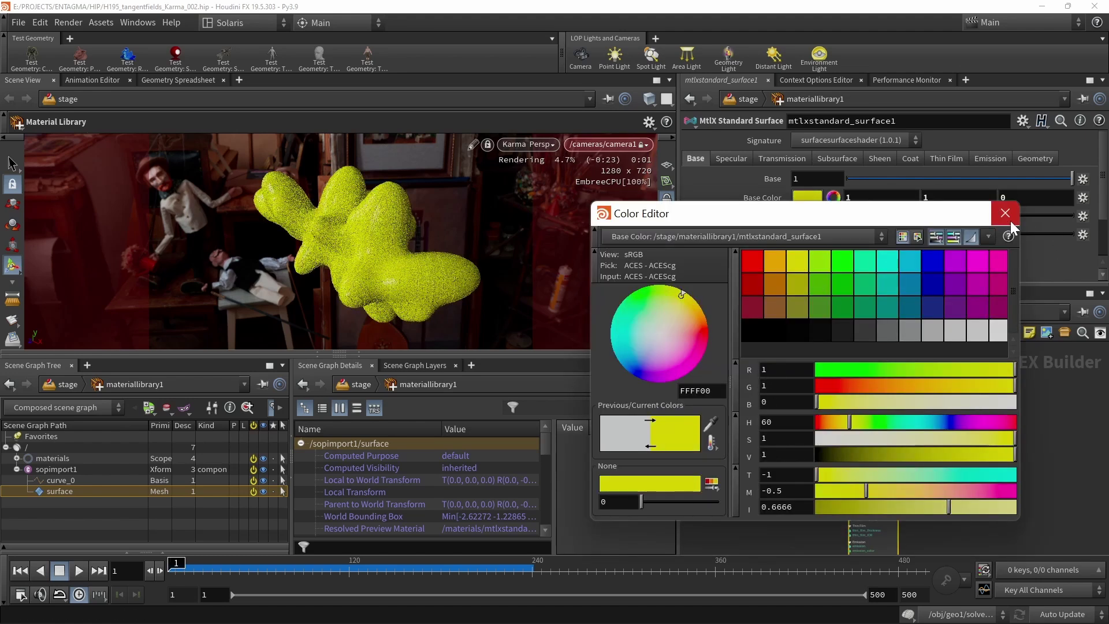
pyautogui.click(1007, 219)
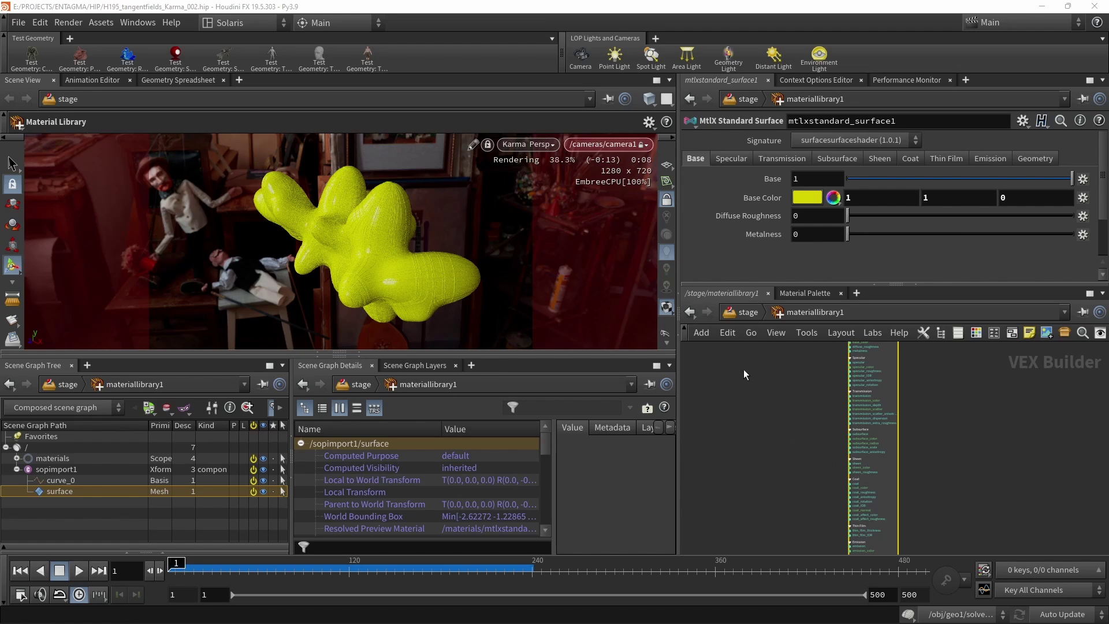
# Add a USD Prim Var Reader node beside the MtlX Standard Surface
pyautogui.moveTo(822, 393); pyautogui.dragTo(978, 503, button='middle')
pyautogui.scroll(2, 933, 463)
pyautogui.click(906, 448)
pyautogui.press('Tab')
pyautogui.write('primv')
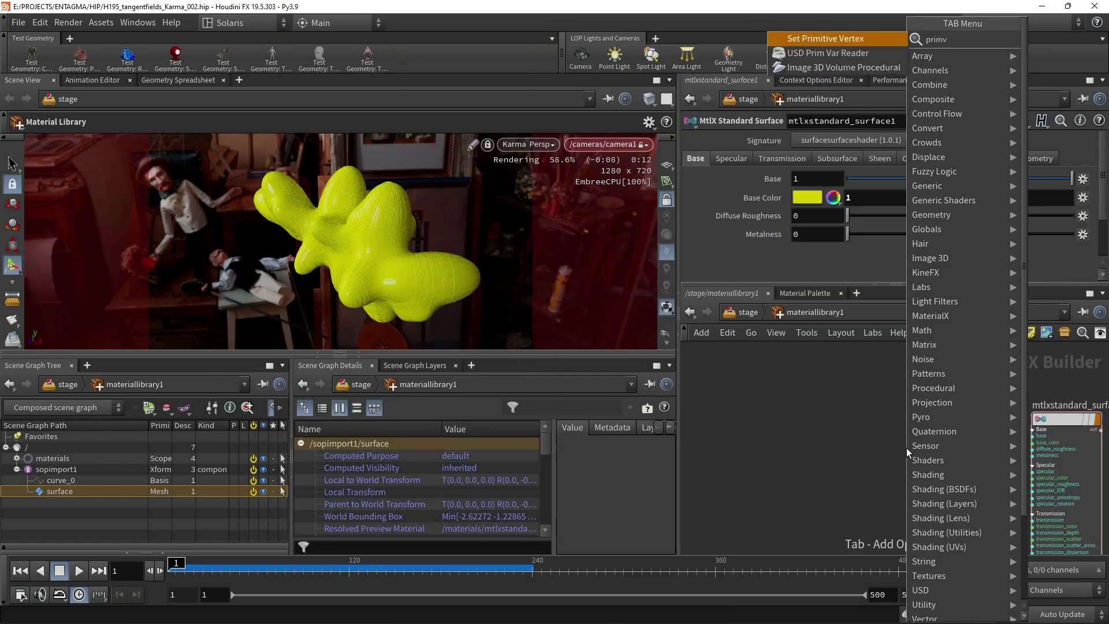
pyautogui.click(874, 34)
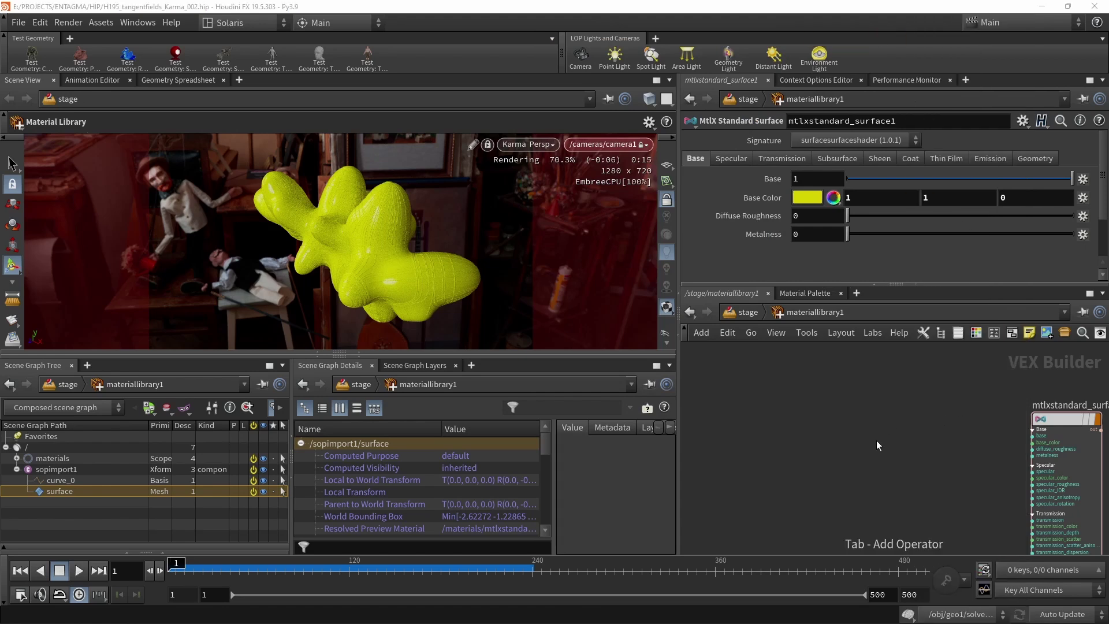
pyautogui.click(904, 474)
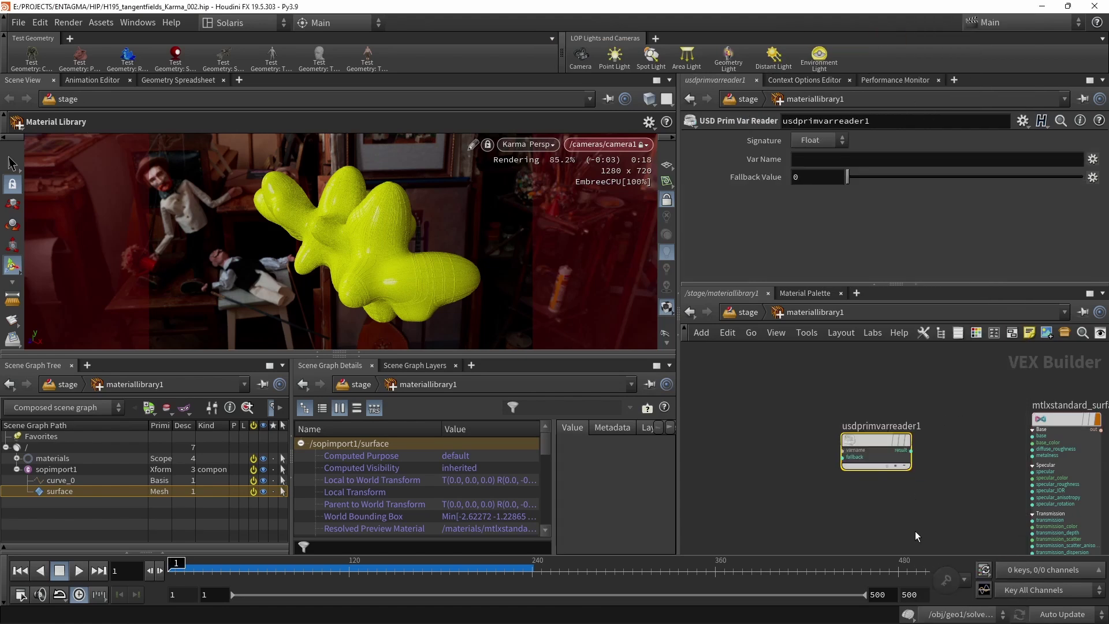
# Set the USD Prim Var Reader's signature to Vector and its Var Name to displayColor
pyautogui.click(821, 140)
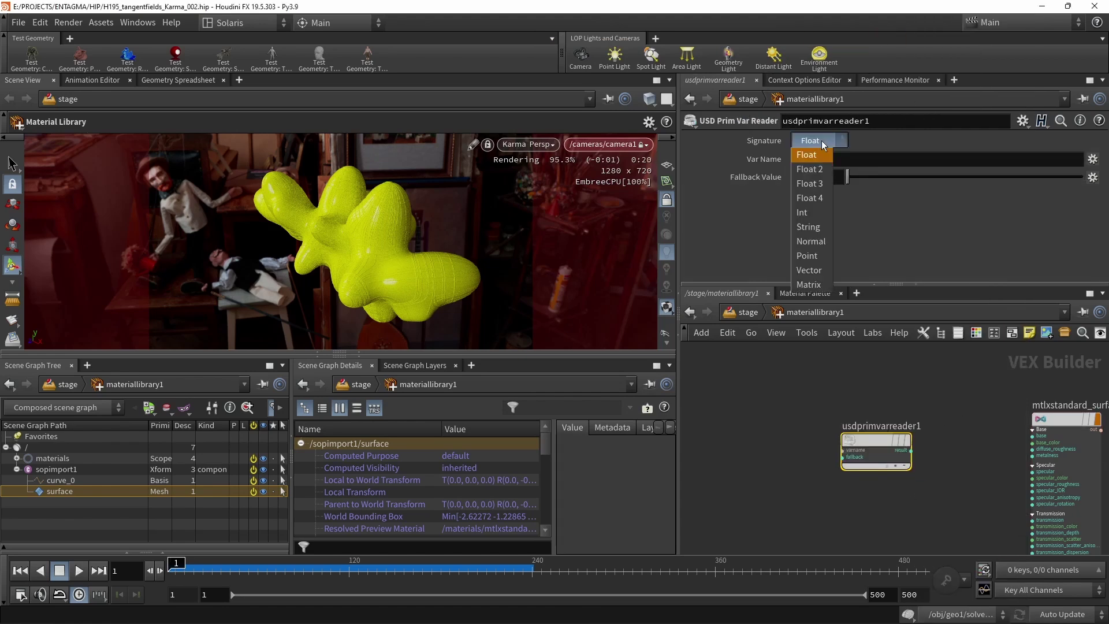
pyautogui.click(815, 267)
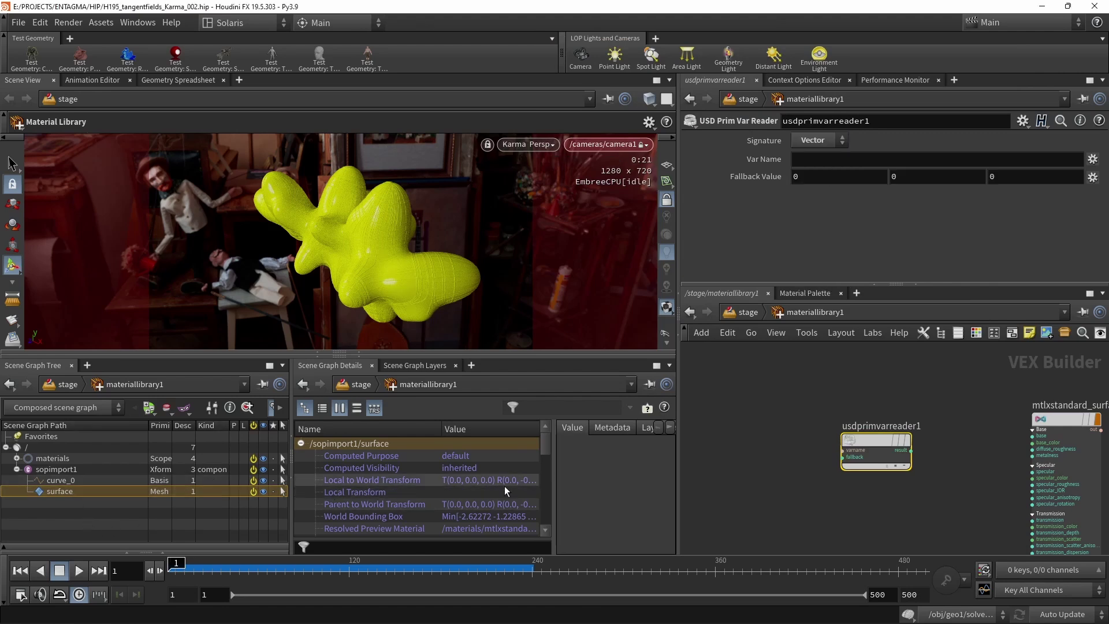
pyautogui.scroll(-5, 491, 491)
pyautogui.scroll(-4, 507, 508)
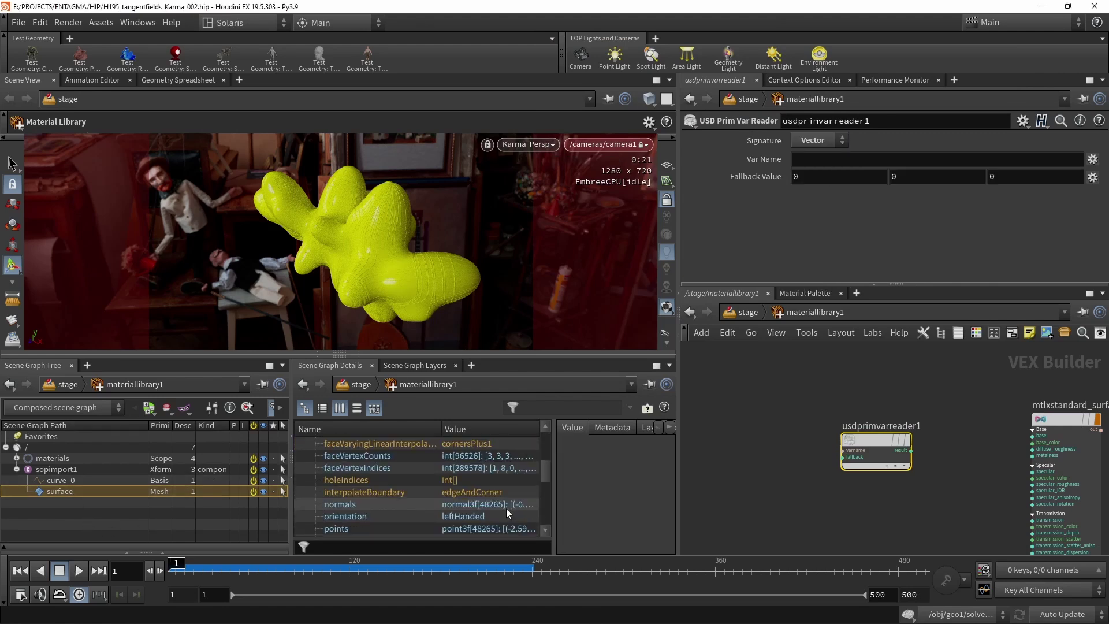
pyautogui.click(842, 158)
pyautogui.write('displayColor')
pyautogui.press('Return')
# Connect usdprimvarreader1's result to the standard surface's base_color input and save the scene
pyautogui.scroll(2, 893, 432)
pyautogui.click(893, 441)
pyautogui.click(1040, 432)
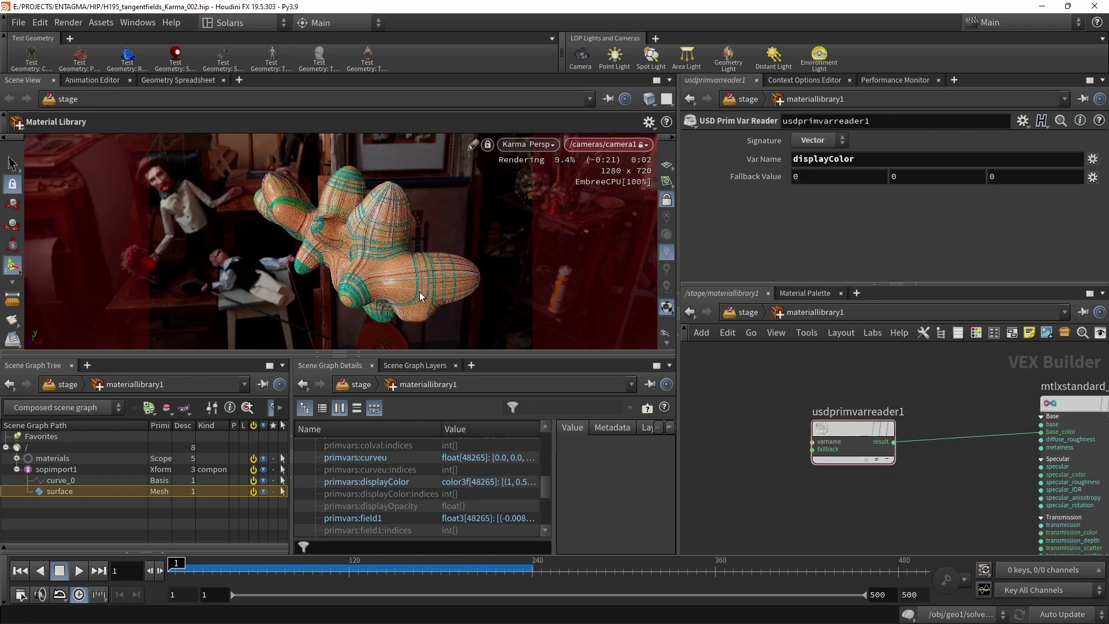
pyautogui.hotkey('ctrl', 's')
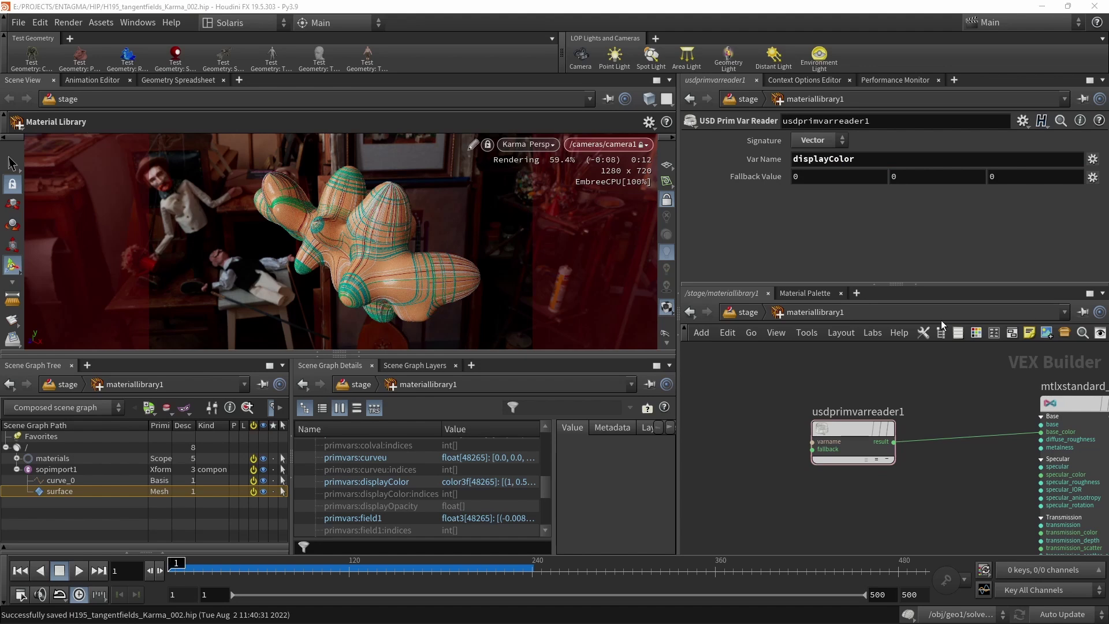
# Set the Metalness of mtlxstandard_surface1 to 0.7
pyautogui.click(1062, 457)
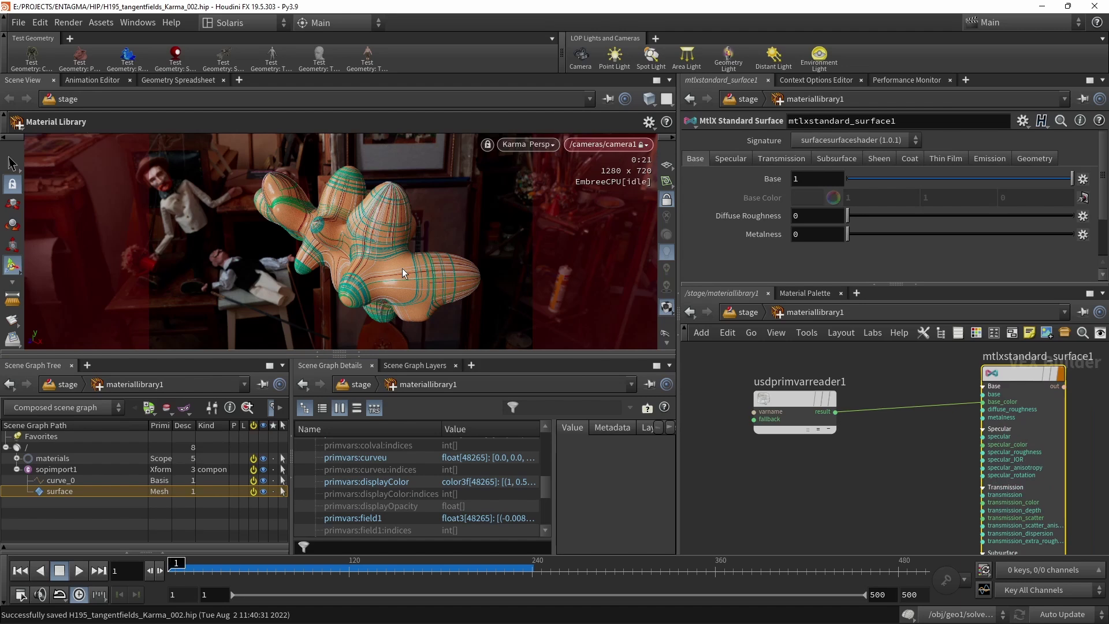
pyautogui.click(814, 236)
pyautogui.scroll(4, 814, 235)
pyautogui.scroll(3, 814, 236)
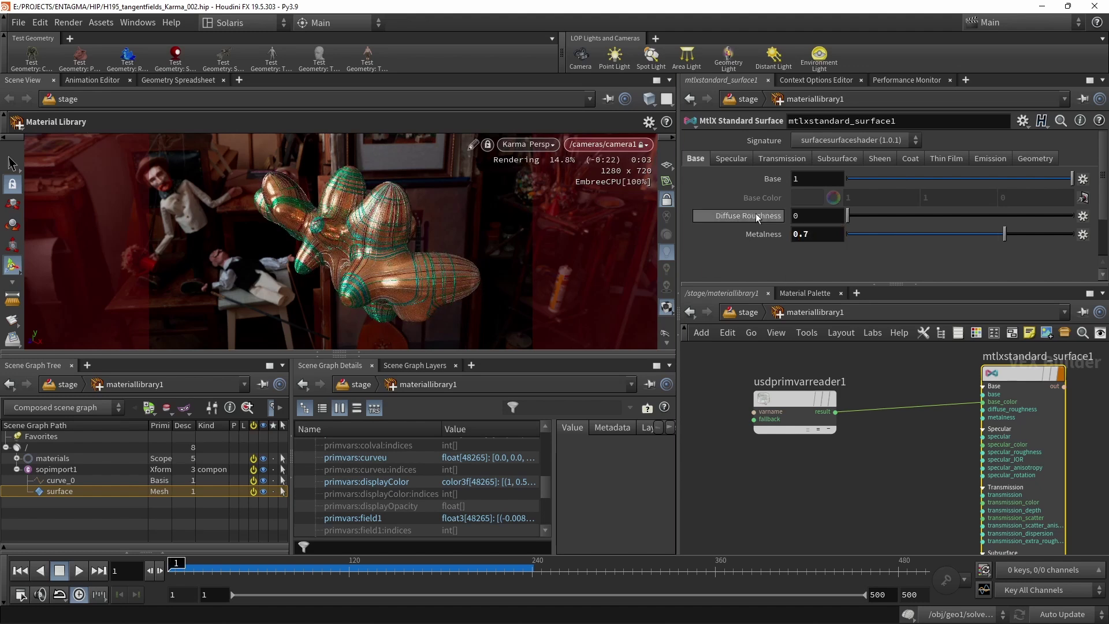
# Enlarge the parameter area and set the standard surface's specular Index of Refraction to 10
pyautogui.click(731, 160)
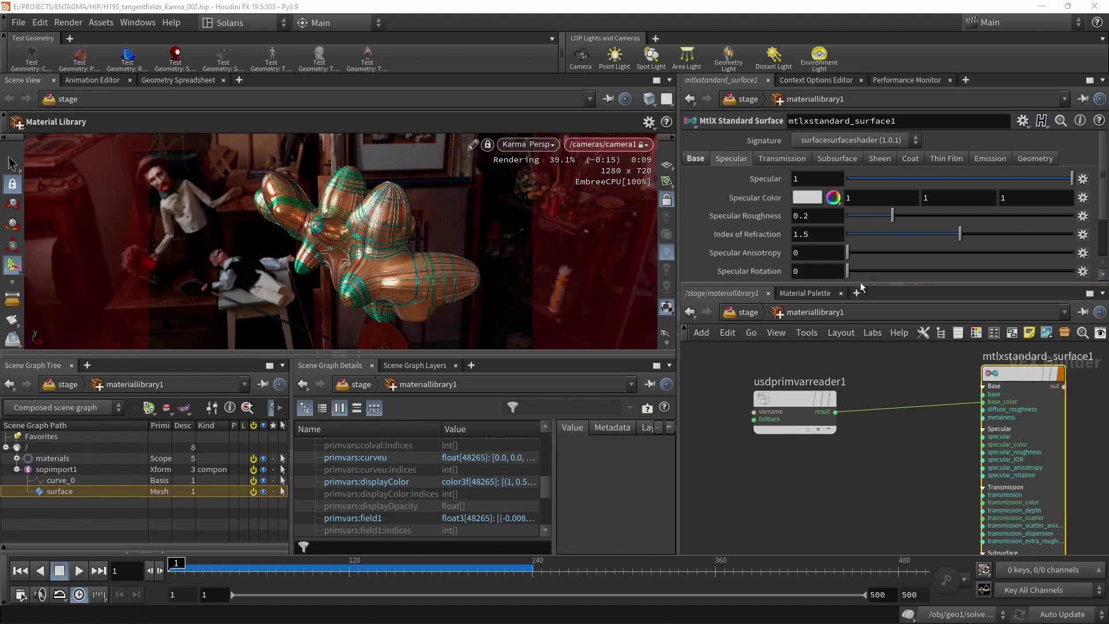
pyautogui.moveTo(861, 286); pyautogui.dragTo(860, 360)
pyautogui.doubleClick(819, 234)
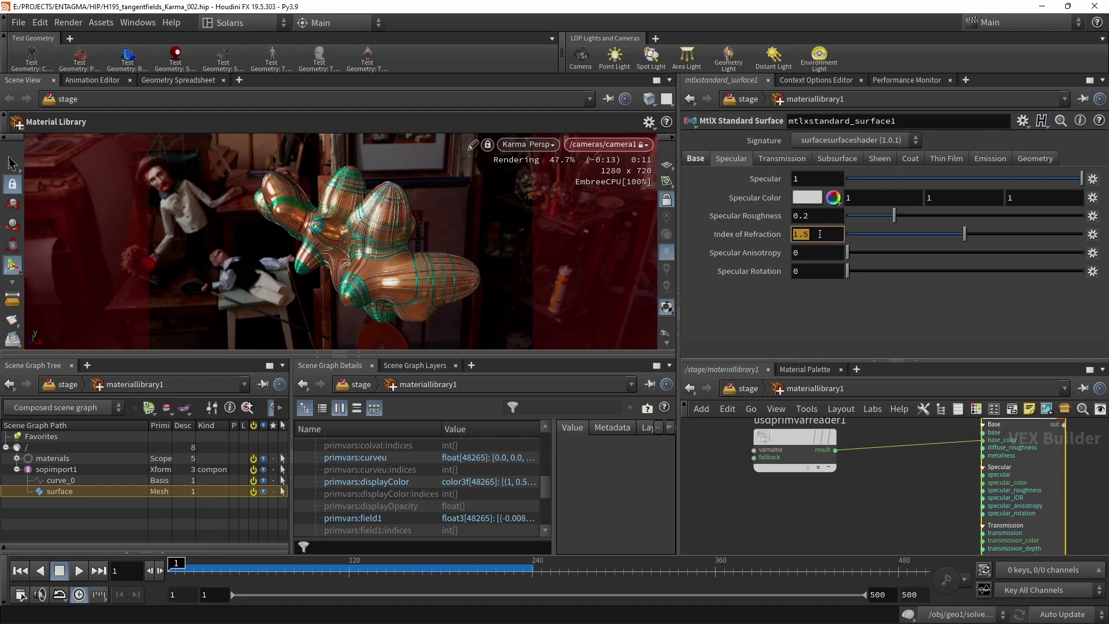
pyautogui.write('10')
pyautogui.press('Return')
# Set the standard surface's Specular Roughness to 0.3
pyautogui.click(824, 216)
pyautogui.press('BackSpace')
pyautogui.write('3')
pyautogui.press('Return')
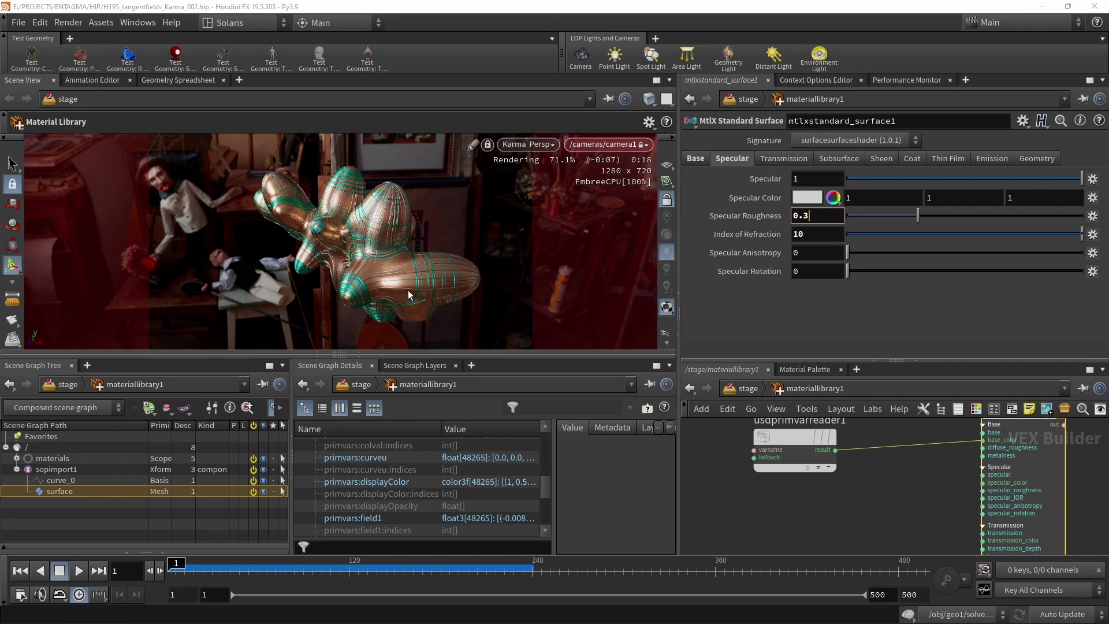
# Add a second USD Prim Var Reader below the first and set its Var Name to lines
pyautogui.scroll(5, 418, 508)
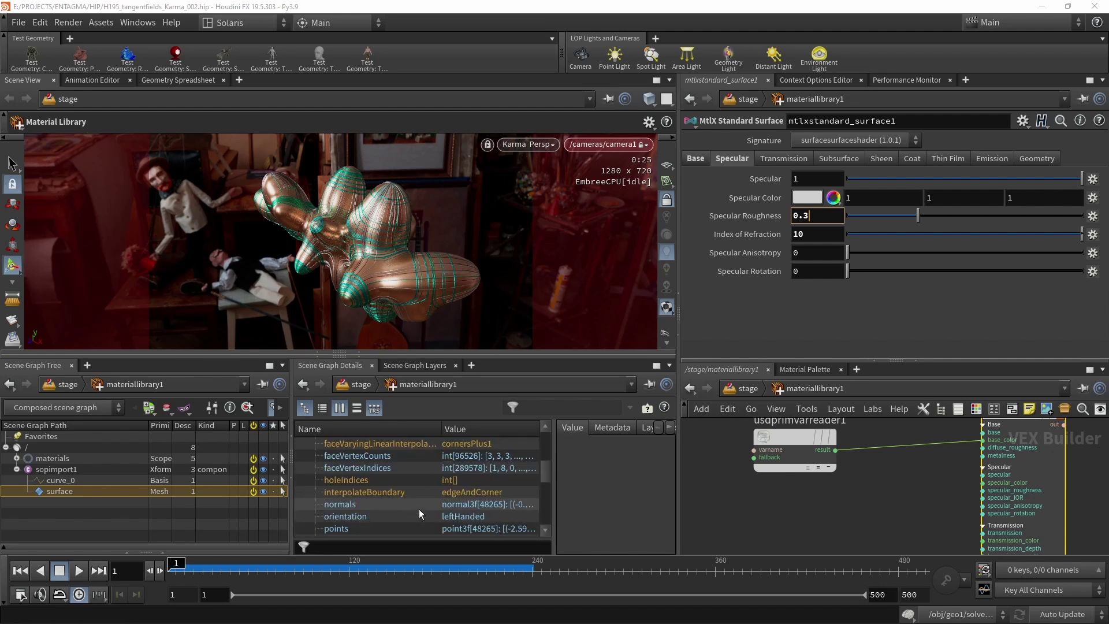
pyautogui.scroll(-5, 368, 497)
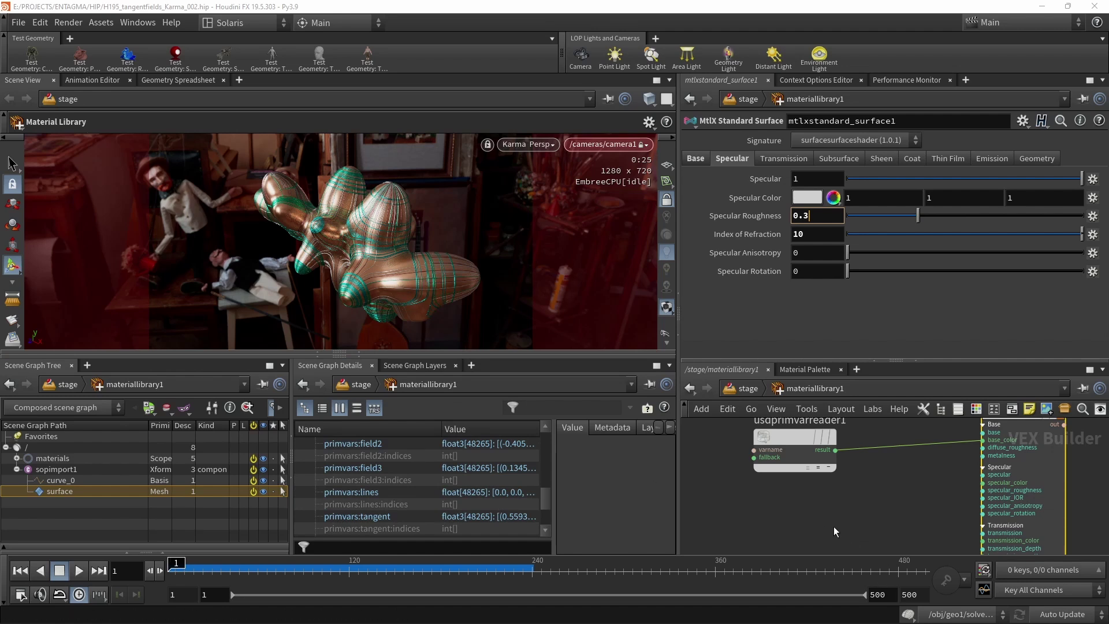
pyautogui.moveTo(833, 525); pyautogui.dragTo(836, 493, button='middle')
pyautogui.press('Tab')
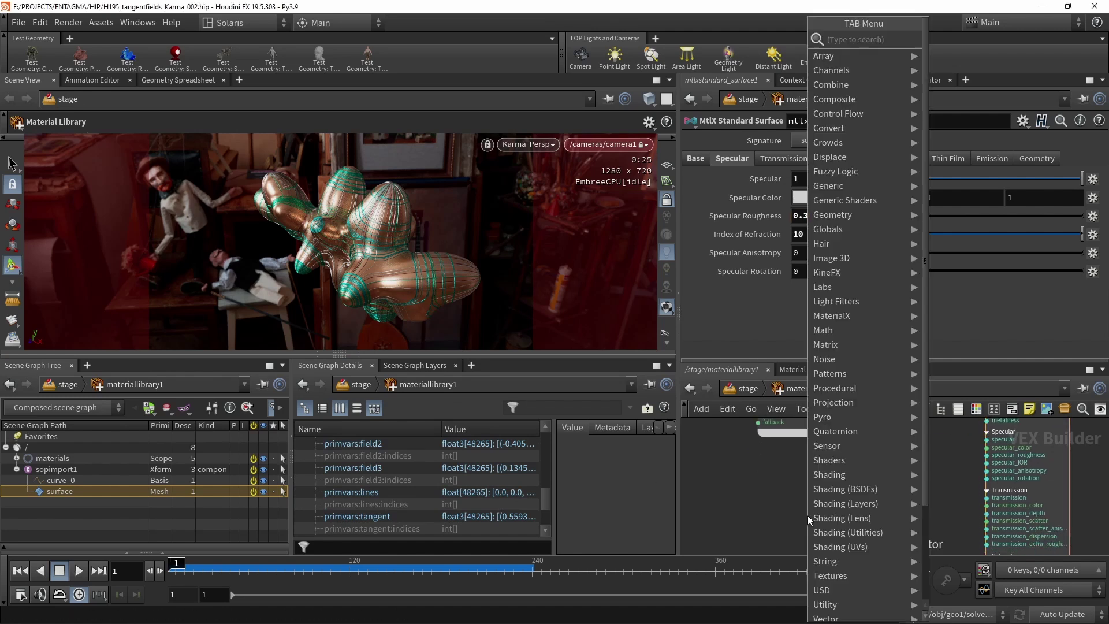
pyautogui.write('primvar')
pyautogui.press('Return')
pyautogui.click(807, 515)
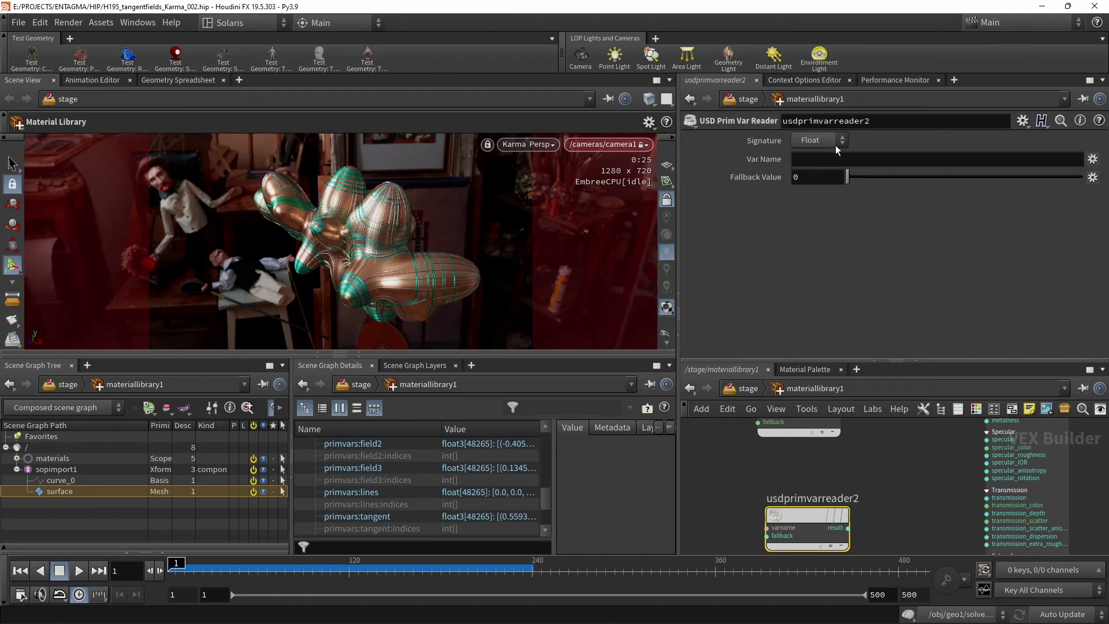
pyautogui.click(837, 159)
pyautogui.write('lines')
pyautogui.moveTo(802, 514); pyautogui.dragTo(766, 501)
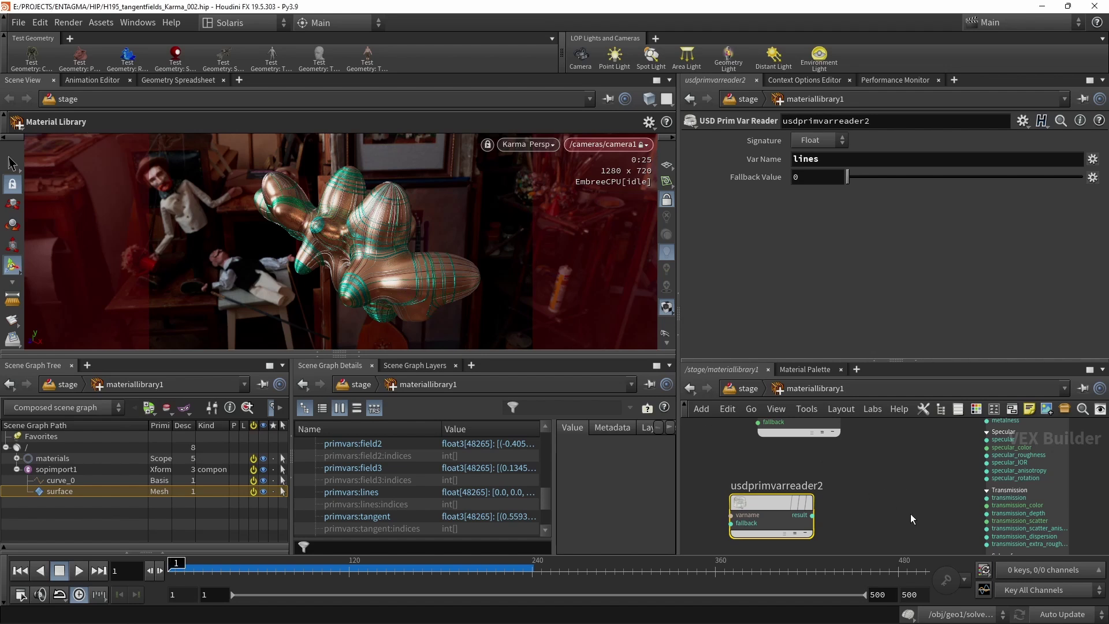
# Add a MtlX Remap node and connect usdprimvarreader2's result to its input
pyautogui.press('Tab')
pyautogui.write('remap')
pyautogui.press('Down')
pyautogui.press('Down')
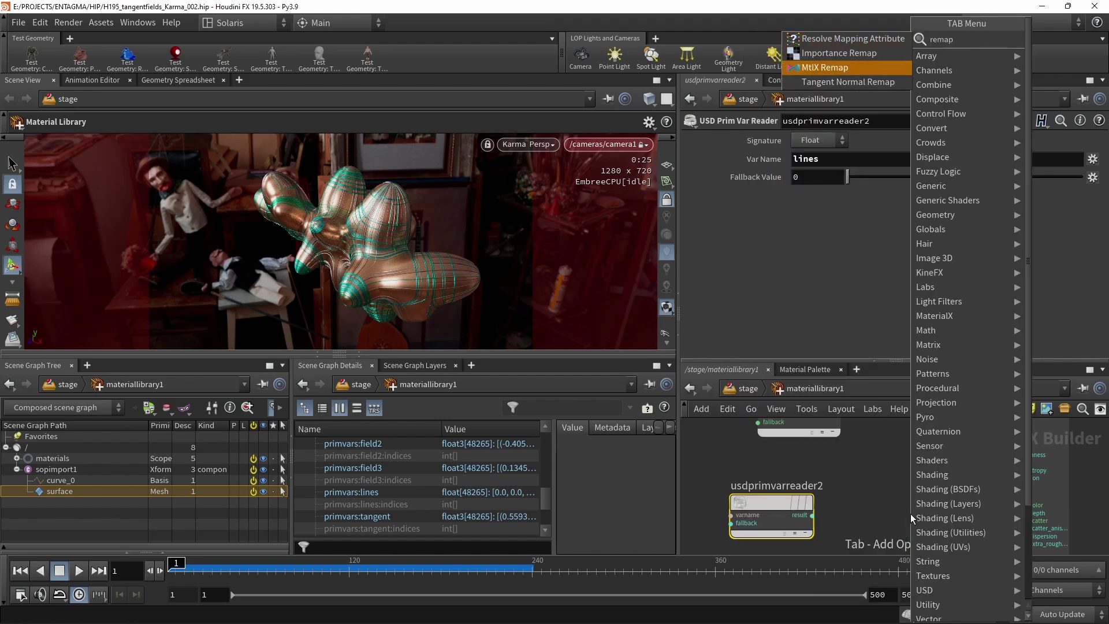
pyautogui.press('Return')
pyautogui.click(904, 506)
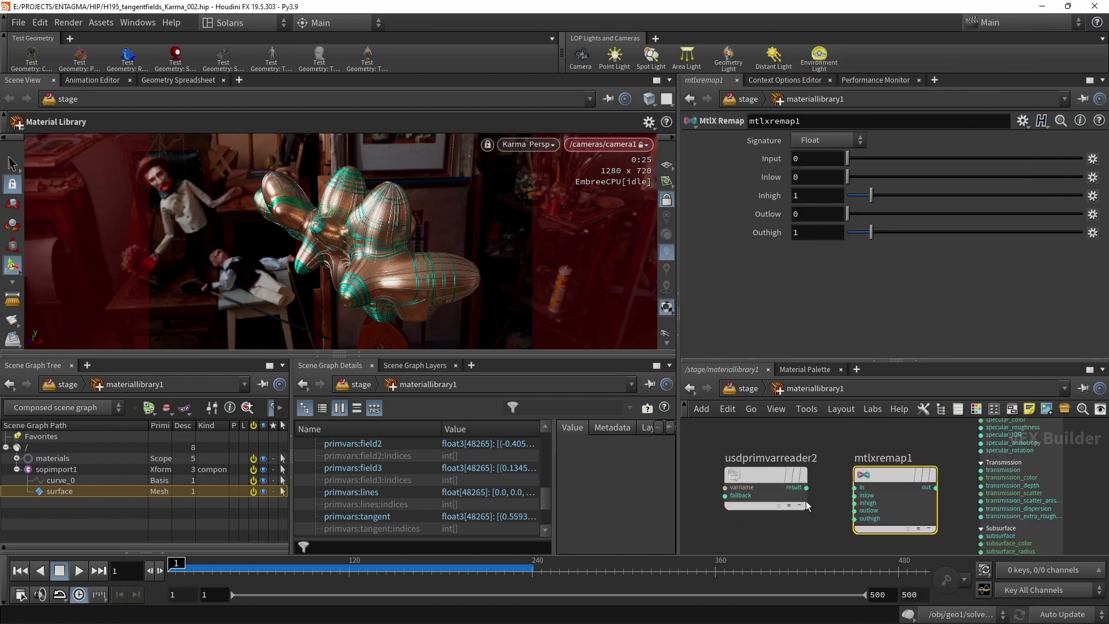
pyautogui.moveTo(806, 488); pyautogui.dragTo(845, 469)
pyautogui.moveTo(889, 476)
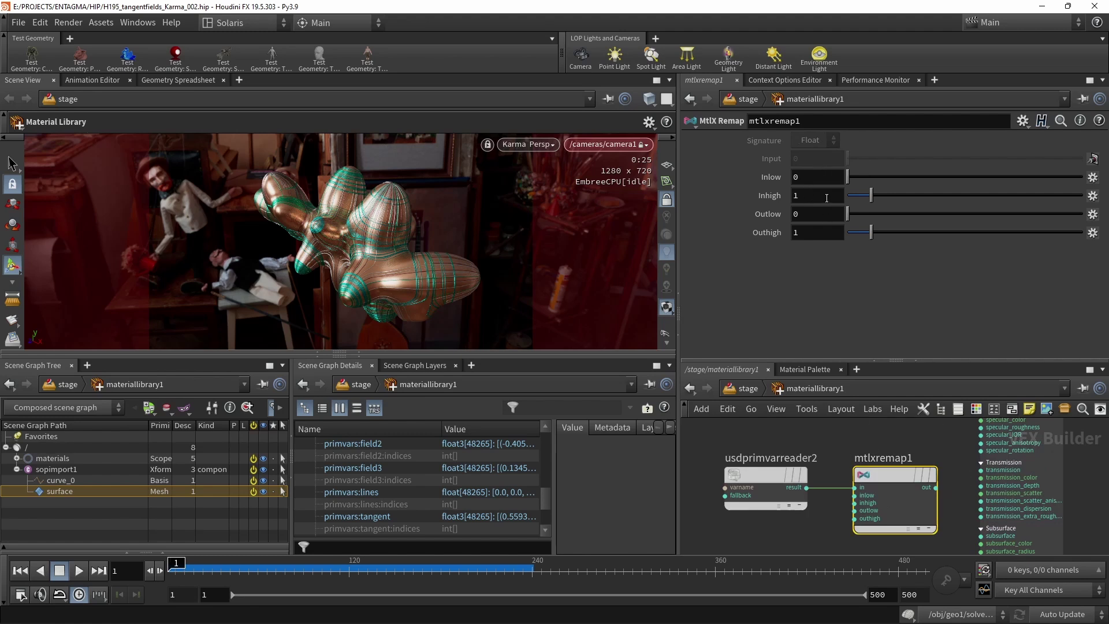
# Set the MtlX Remap's Outlow to 0.4 and Outhigh to 0.1
pyautogui.click(826, 217)
pyautogui.write('.2')
pyautogui.scroll(2, 827, 216)
pyautogui.click(819, 234)
pyautogui.scroll(-2, 819, 237)
pyautogui.scroll(-7, 819, 237)
# Connect mtlxremap1's out to the standard surface's specular_roughness input
pyautogui.click(951, 472)
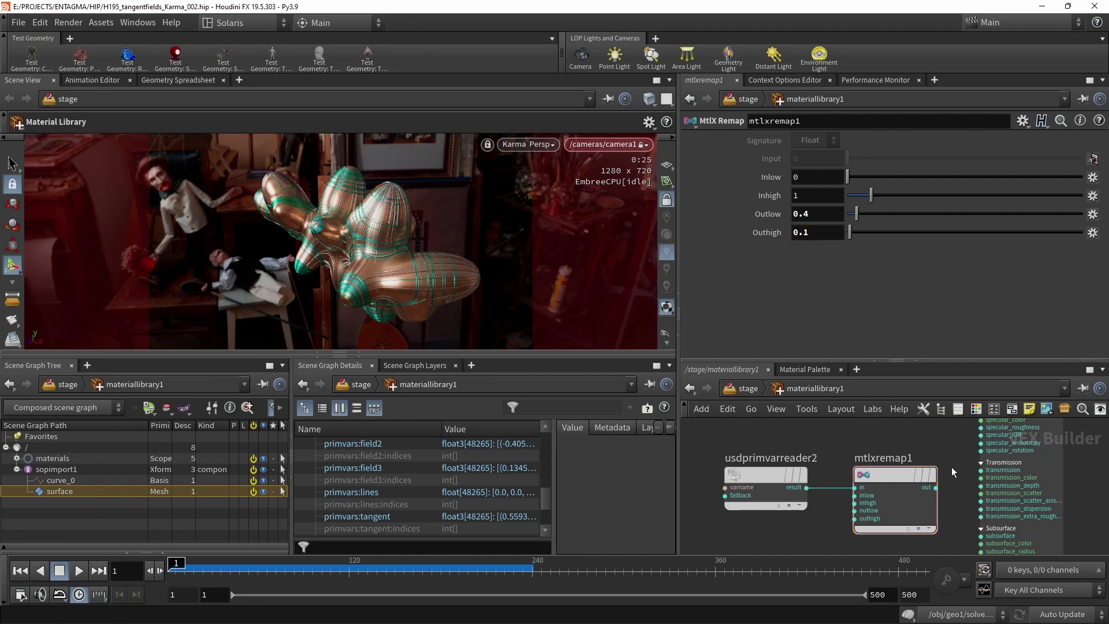
pyautogui.moveTo(951, 467); pyautogui.dragTo(945, 504, button='middle')
pyautogui.click(931, 525)
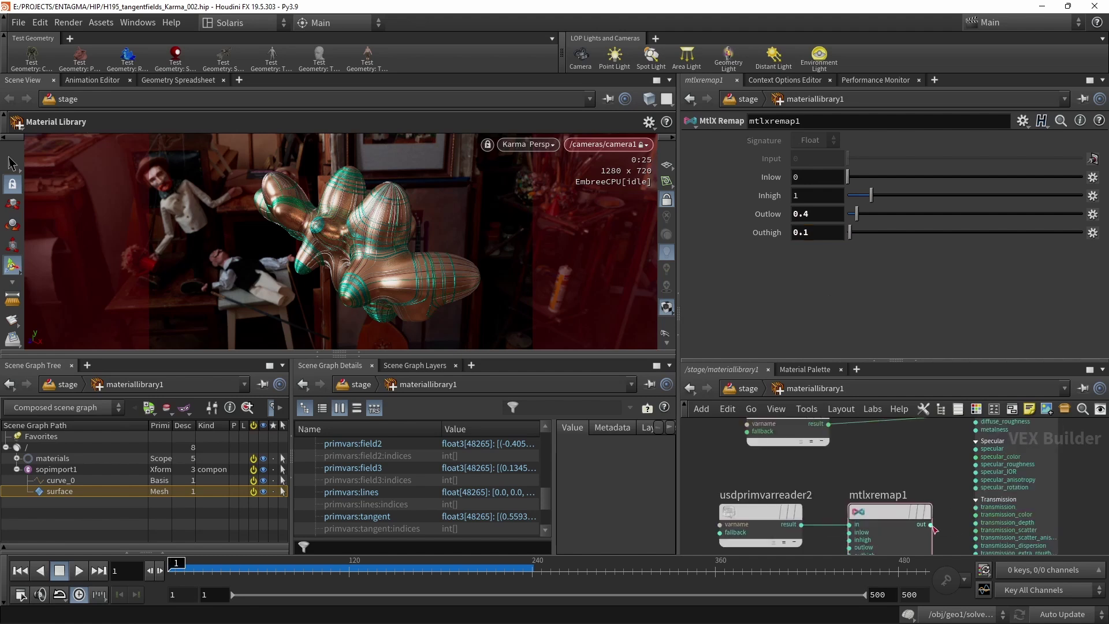
pyautogui.click(975, 464)
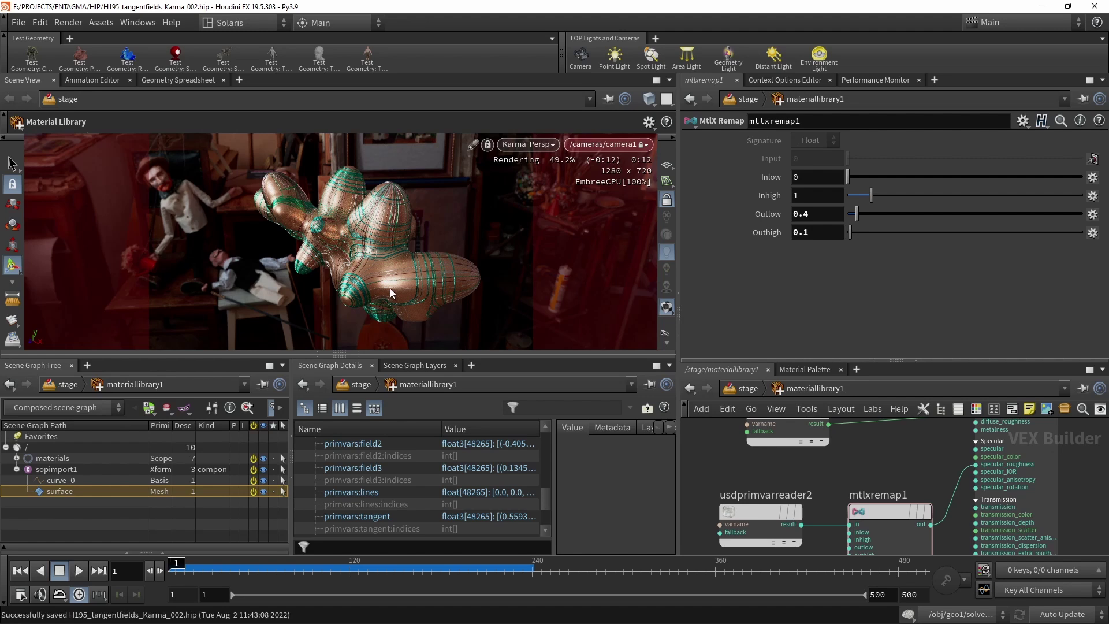
# Select the MtlX Standard Surface node and set its Specular Anisotropy to 1
pyautogui.moveTo(936, 442); pyautogui.dragTo(927, 501, button='middle')
pyautogui.scroll(-2, 928, 501)
pyautogui.click(992, 477)
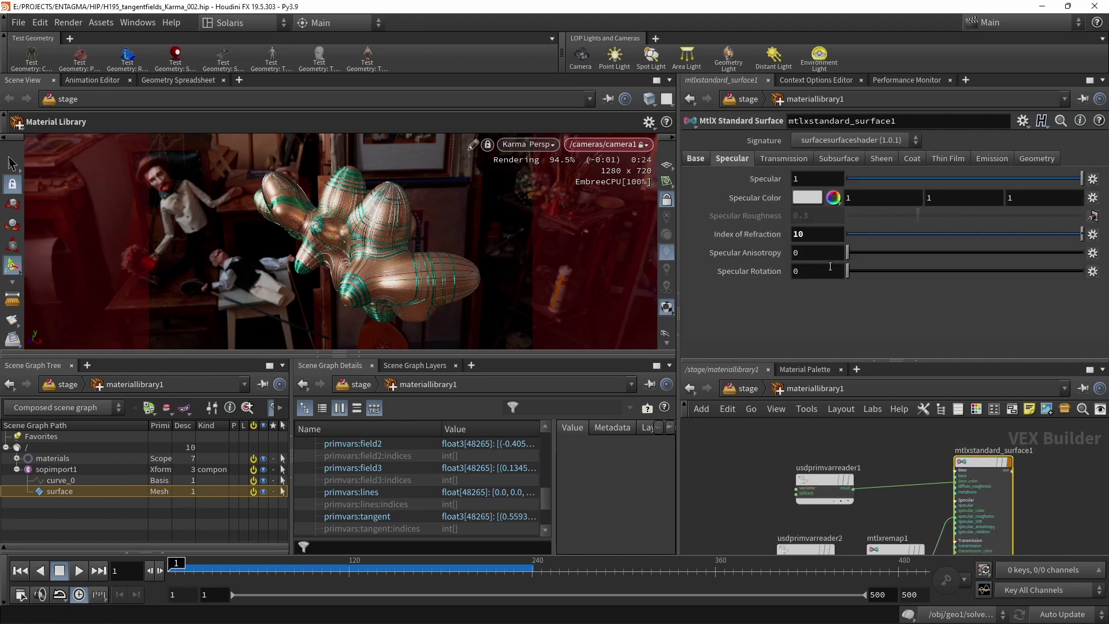
pyautogui.moveTo(875, 256); pyautogui.dragTo(1086, 252)
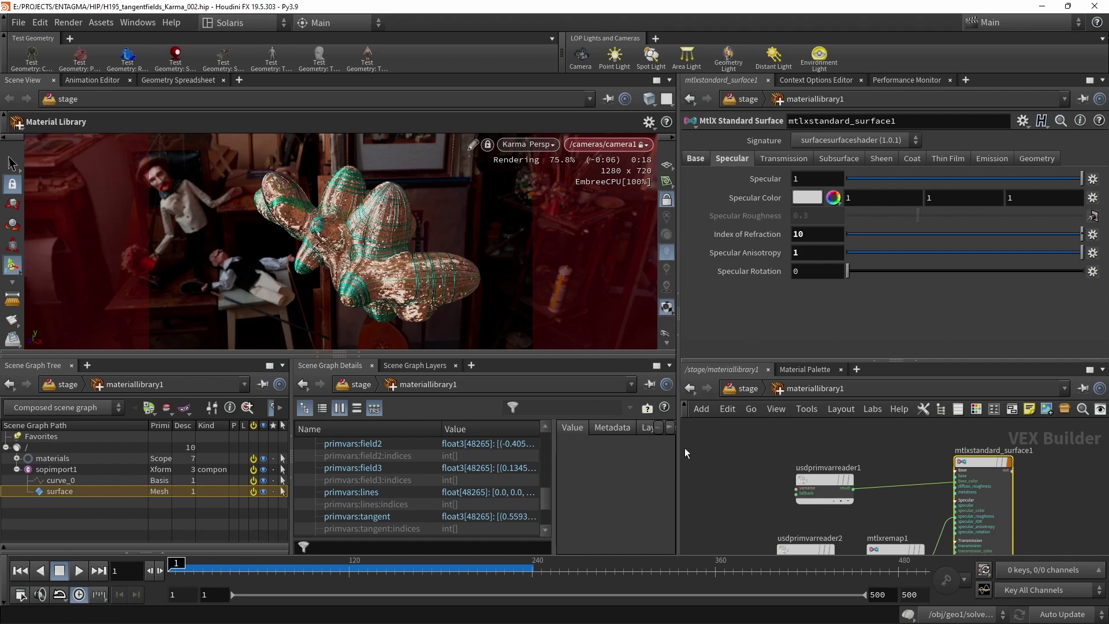
# Add a third USD Prim Var Reader beside the lower end of the standard surface node, near its Geometry inputs
pyautogui.moveTo(909, 507); pyautogui.dragTo(928, 325, button='middle')
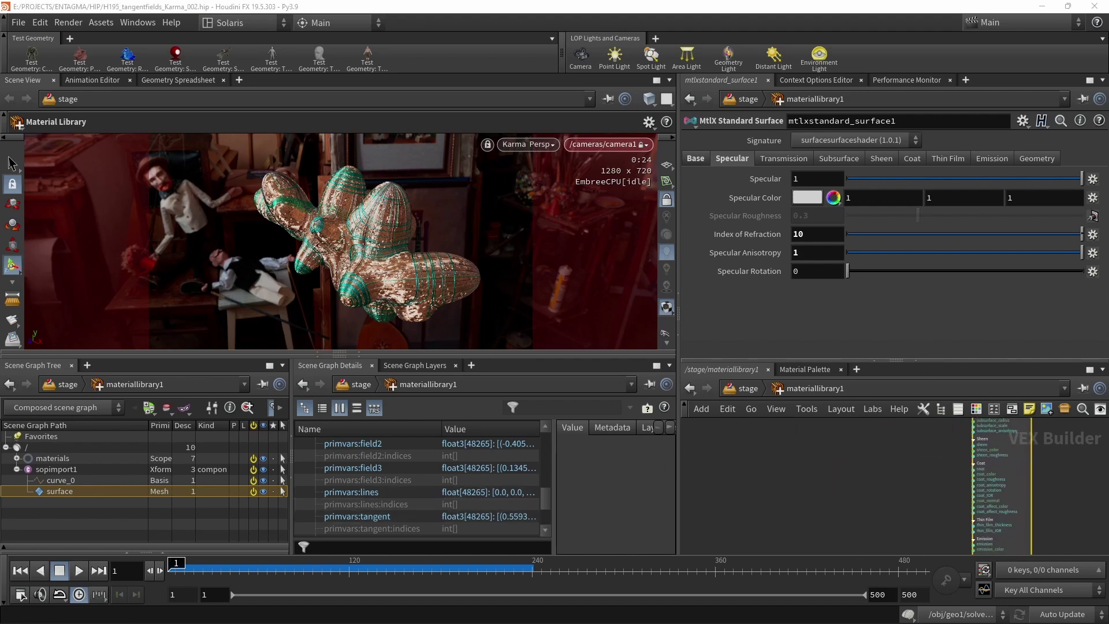
pyautogui.scroll(-3, 819, 499)
pyautogui.moveTo(909, 496); pyautogui.dragTo(951, 494, button='middle')
pyautogui.press('Tab')
pyautogui.write('primvar')
pyautogui.press('Return')
pyautogui.click(897, 469)
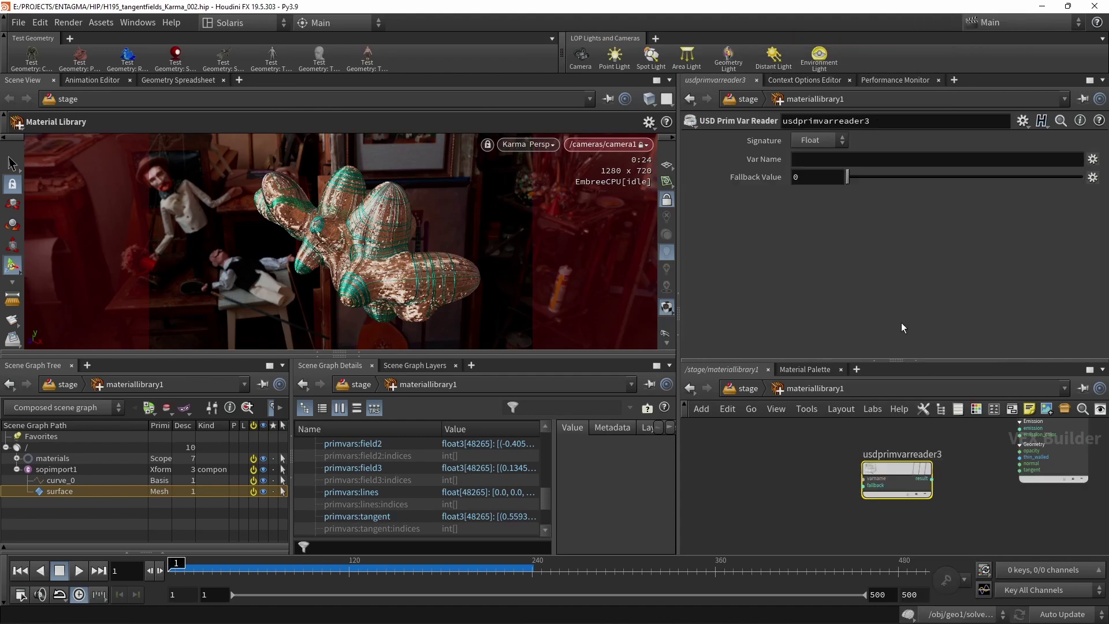
# Set usdprimvarreader3's Signature to Vector and Var Name to tangent, and connect its result to the standard surface's tangent input
pyautogui.click(812, 140)
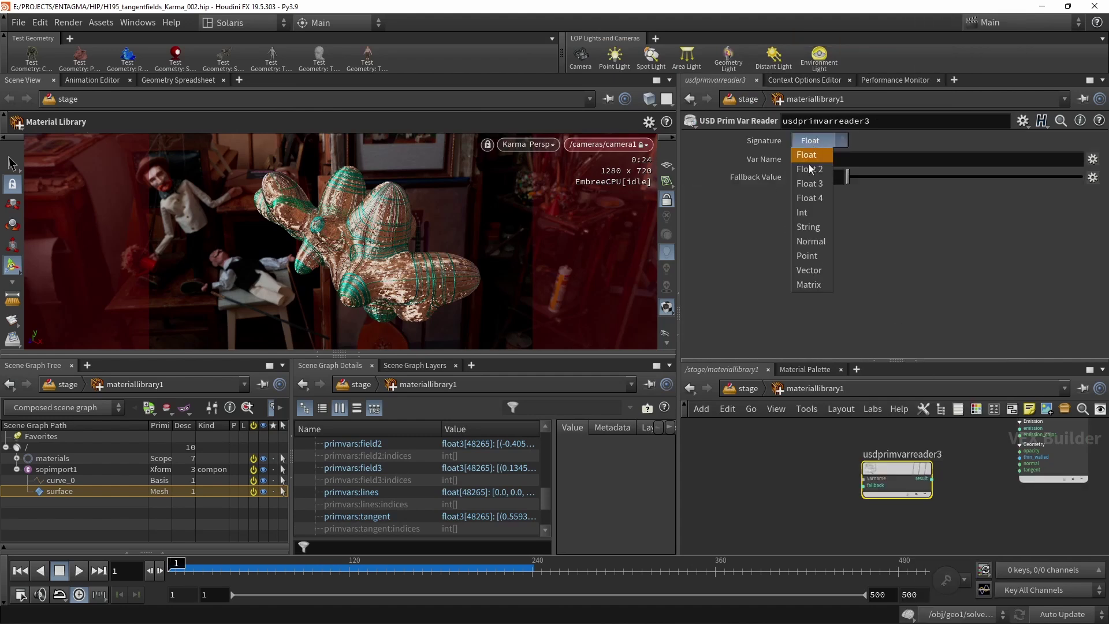
pyautogui.click(810, 255)
pyautogui.click(849, 164)
pyautogui.write('tangent')
pyautogui.press('Return')
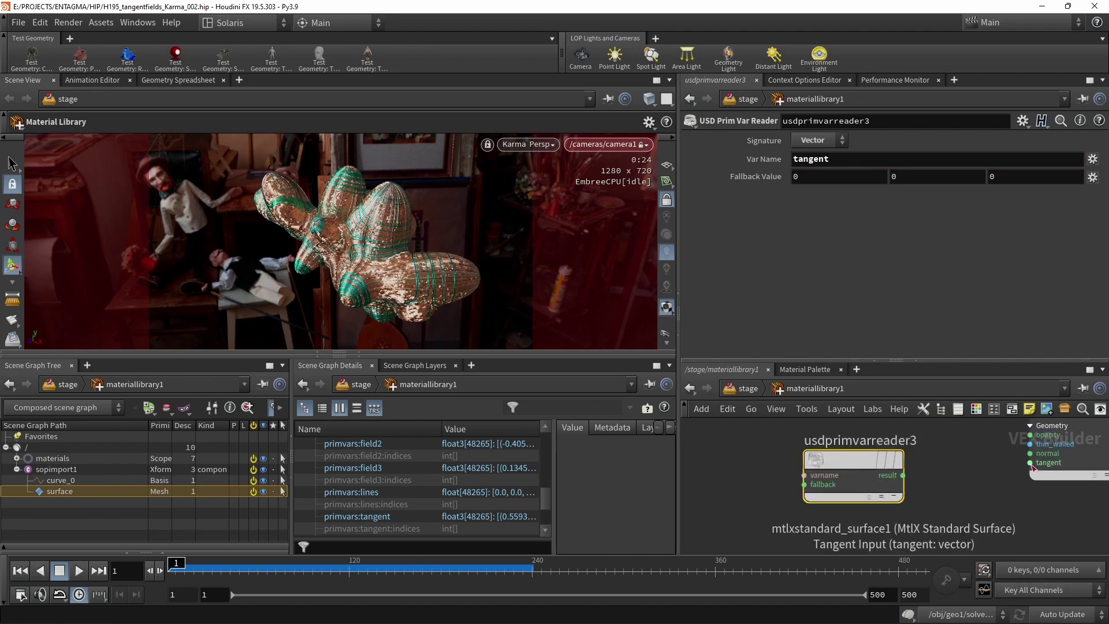
pyautogui.click(1028, 463)
pyautogui.click(938, 473)
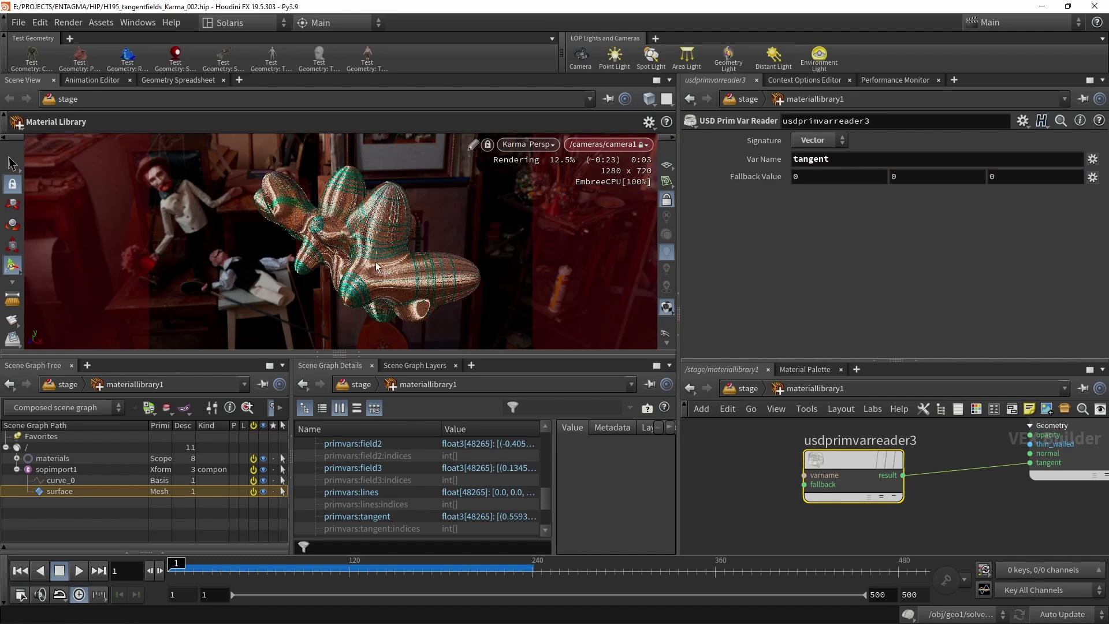
# Try Specular Anisotropy values of 0.441 and 0.665 on the standard surface, and settle on 0.103
pyautogui.scroll(-3, 978, 471)
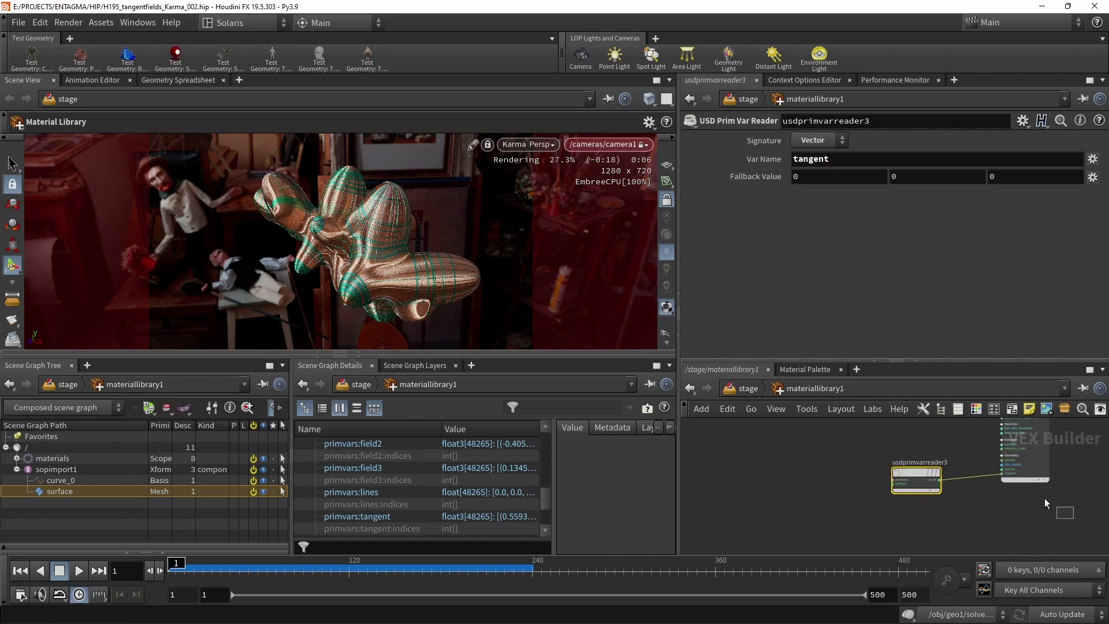
pyautogui.click(1033, 468)
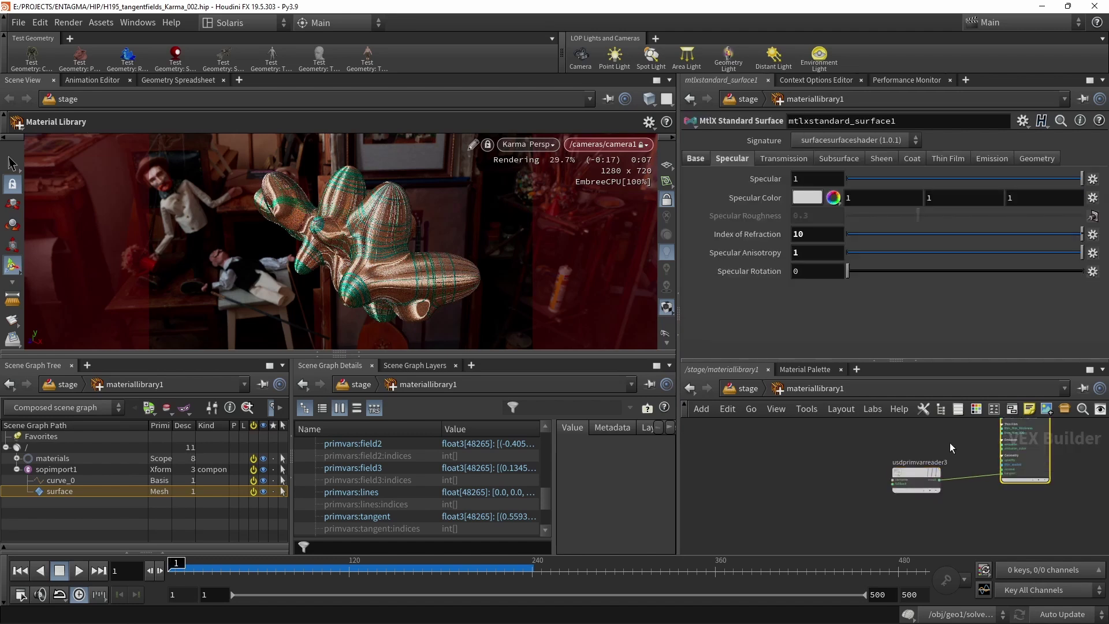
pyautogui.click(950, 252)
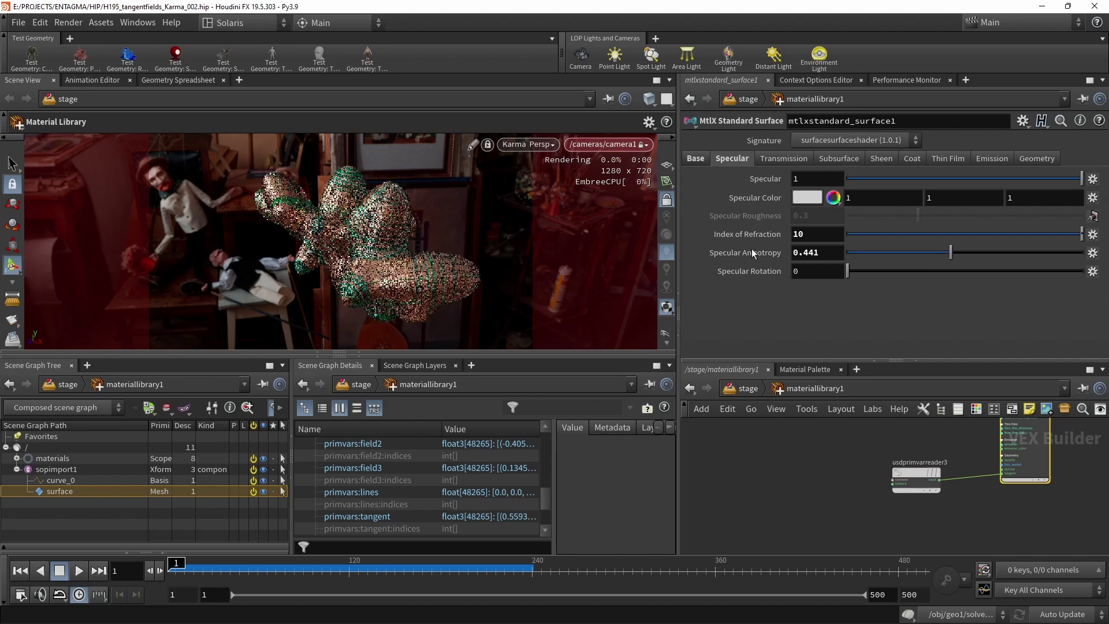
pyautogui.click(1003, 253)
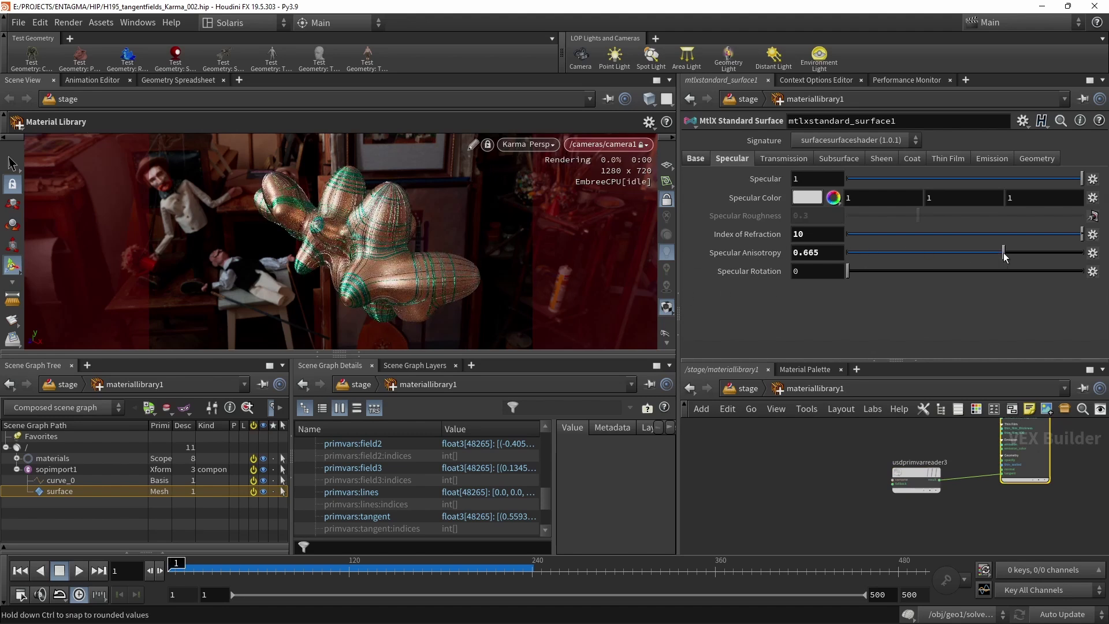
pyautogui.click(872, 252)
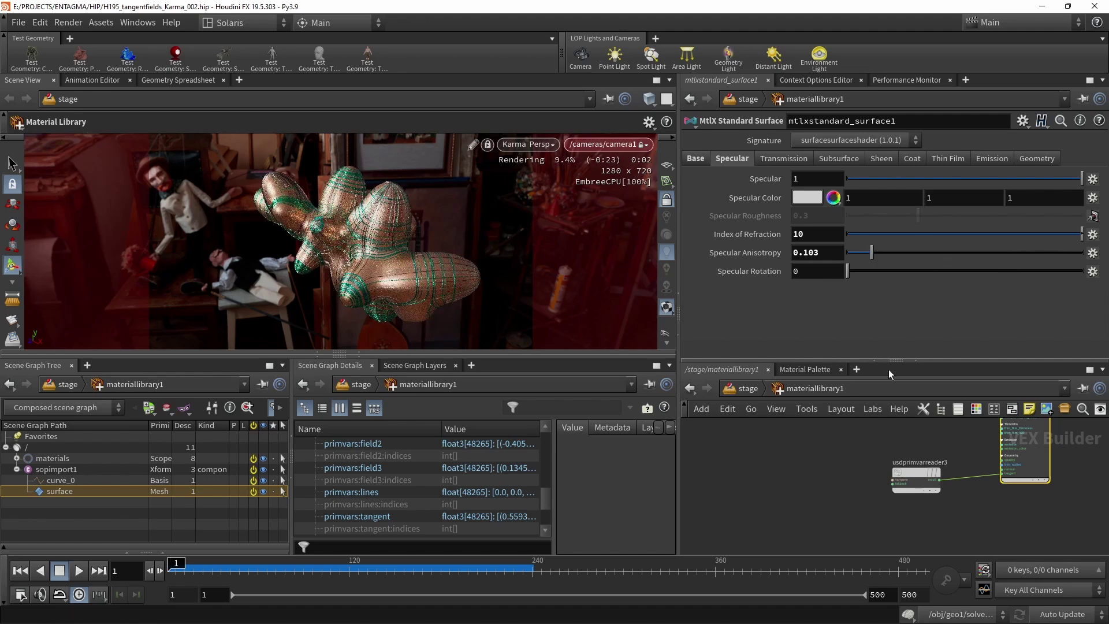
# Duplicate mtlxremap1 below the original, keeping its input connection from usdprimvarreader2
pyautogui.moveTo(800, 462); pyautogui.dragTo(806, 606, button='middle')
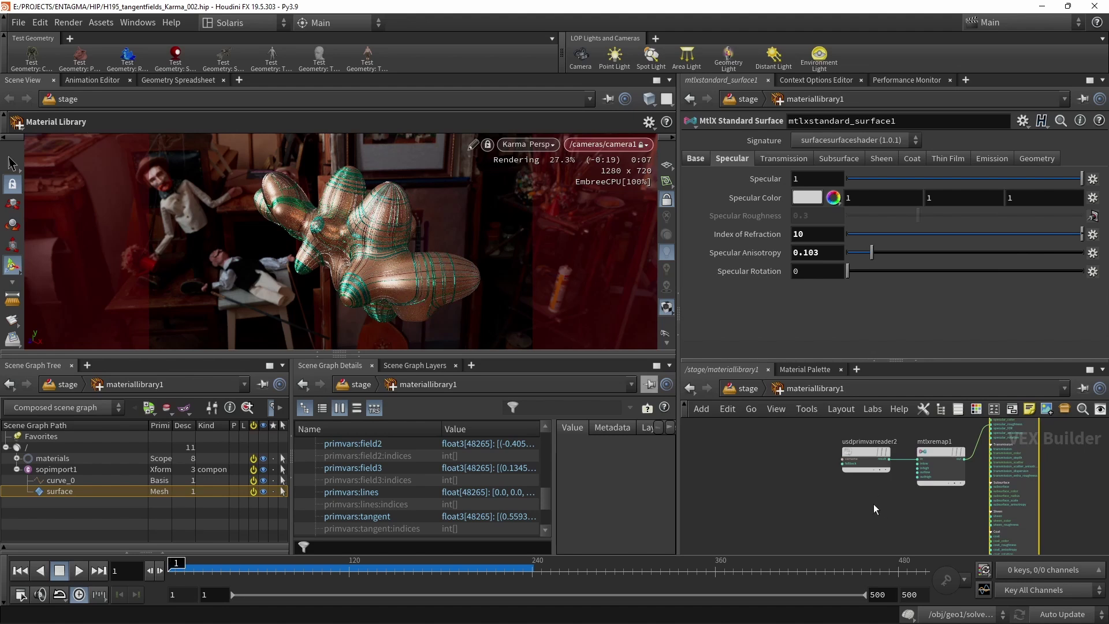
pyautogui.click(851, 456)
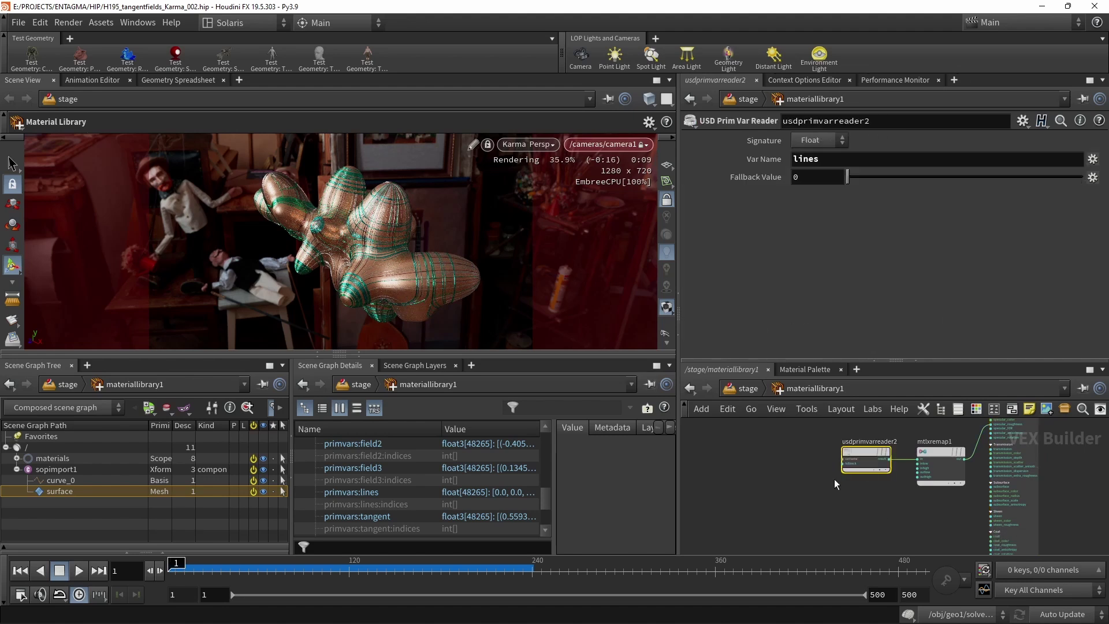
pyautogui.moveTo(931, 520); pyautogui.dragTo(900, 496, button='middle')
pyautogui.click(909, 448)
pyautogui.hotkey('ctrl', 'c')
pyautogui.hotkey('ctrl', 'v')
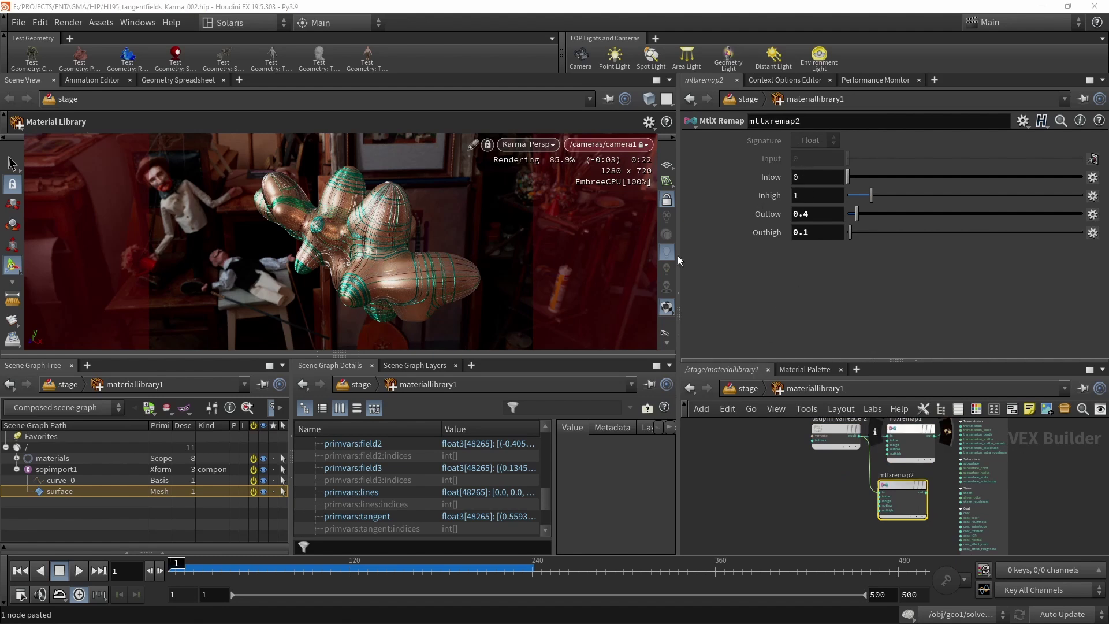
# Set mtlxremap2's Outlow to 0.85 and Outhigh to 0
pyautogui.click(819, 219)
pyautogui.press('BackSpace')
pyautogui.write('85')
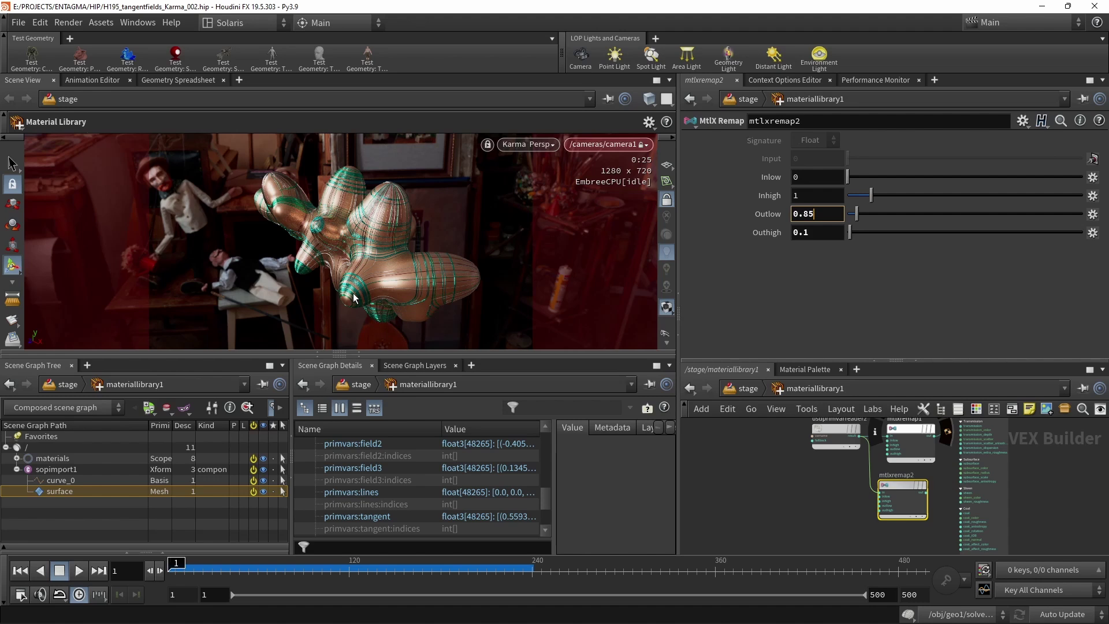
pyautogui.click(817, 233)
pyautogui.scroll(-1, 817, 233)
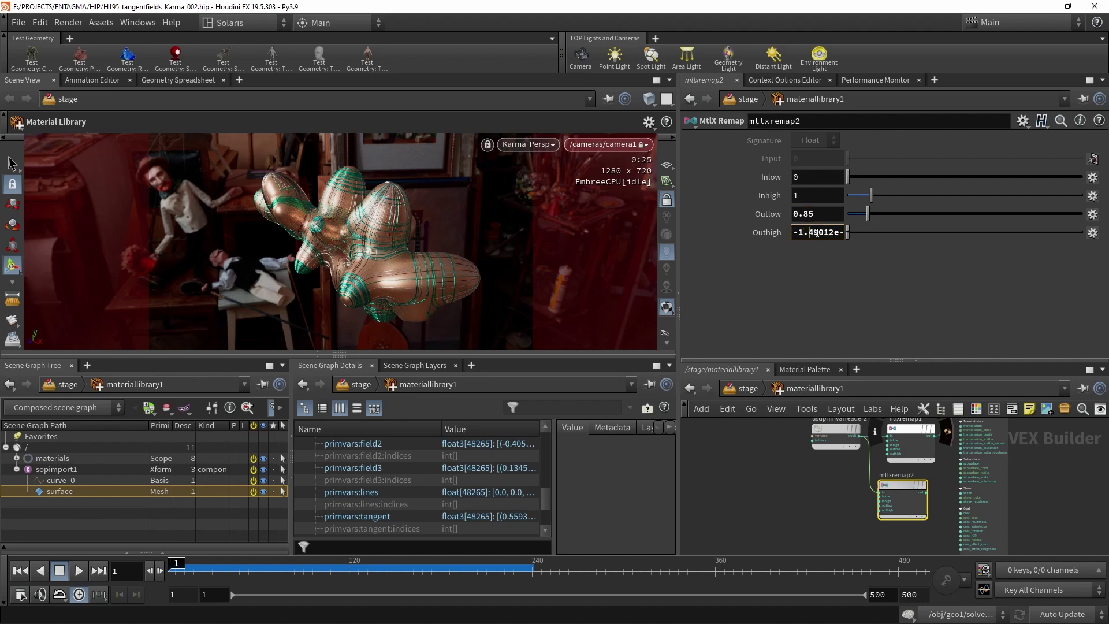
pyautogui.click(857, 301)
# Enlarge the network view and connect mtlxremap2's out to the standard surface's specular_anisotropy input
pyautogui.scroll(2, 933, 432)
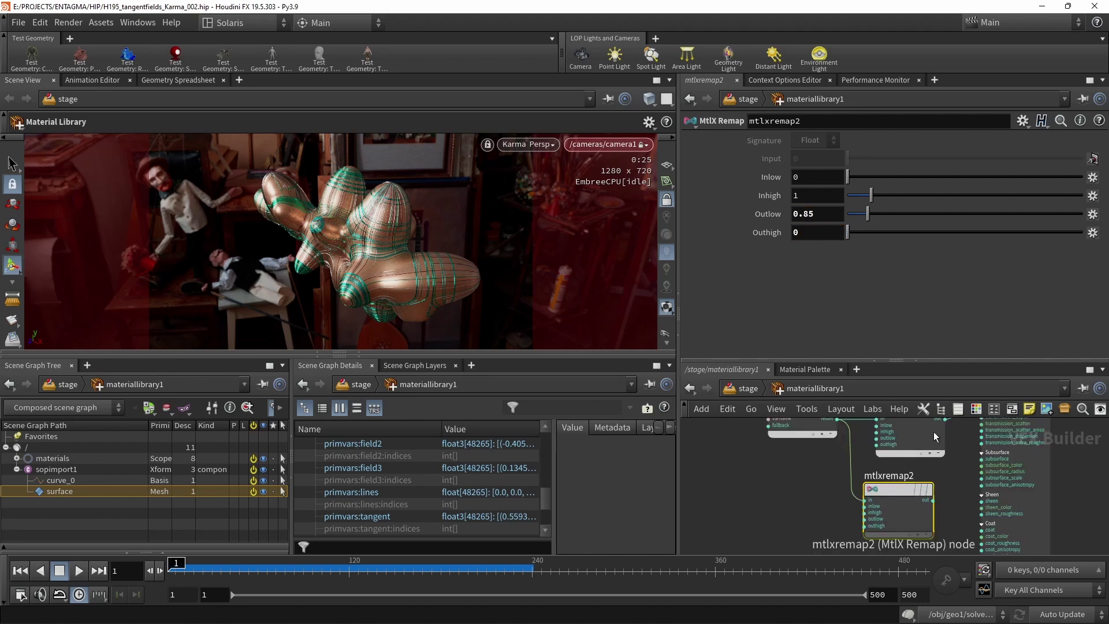
pyautogui.moveTo(897, 361); pyautogui.dragTo(896, 288)
pyautogui.scroll(1, 968, 451)
pyautogui.moveTo(961, 448); pyautogui.dragTo(897, 485, button='middle')
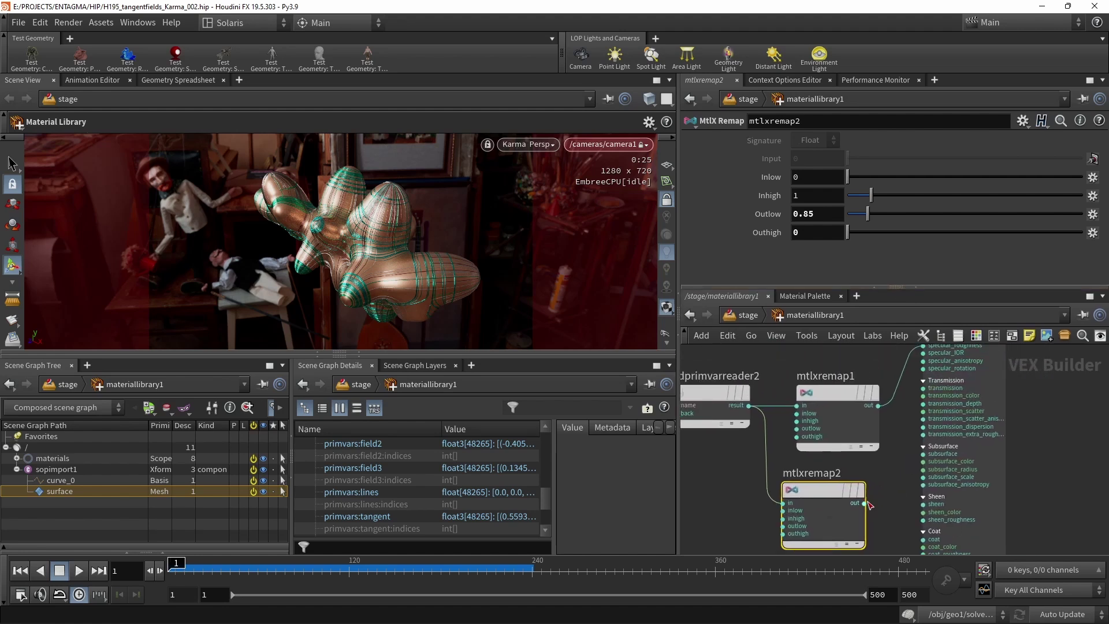
pyautogui.click(867, 507)
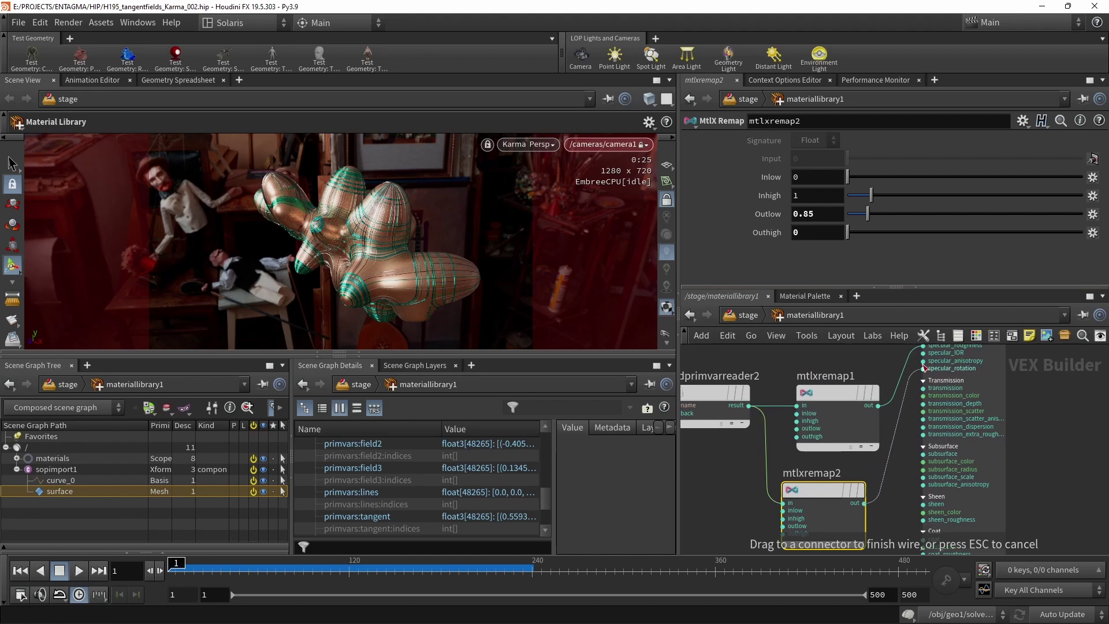
pyautogui.click(924, 391)
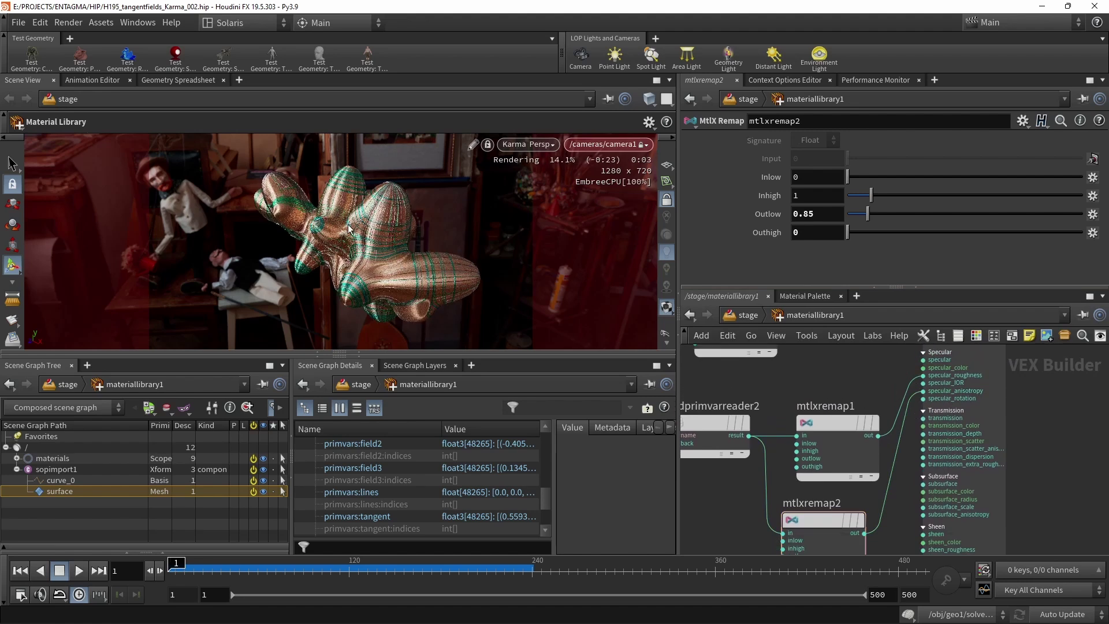
# Restart the Karma viewport render and save the scene file
pyautogui.click(549, 145)
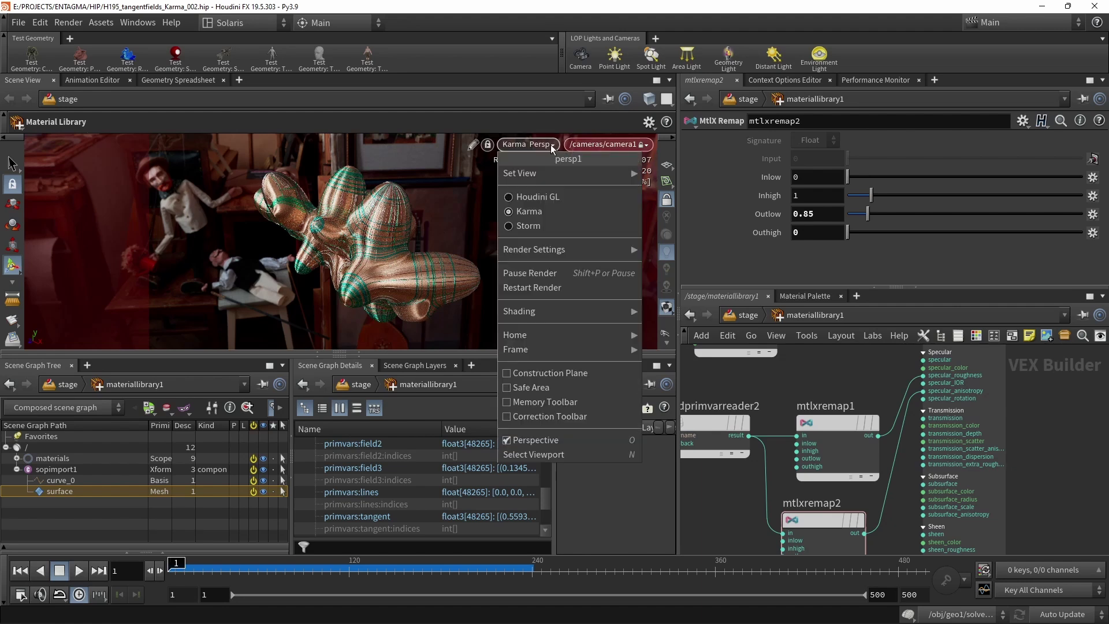
pyautogui.click(537, 292)
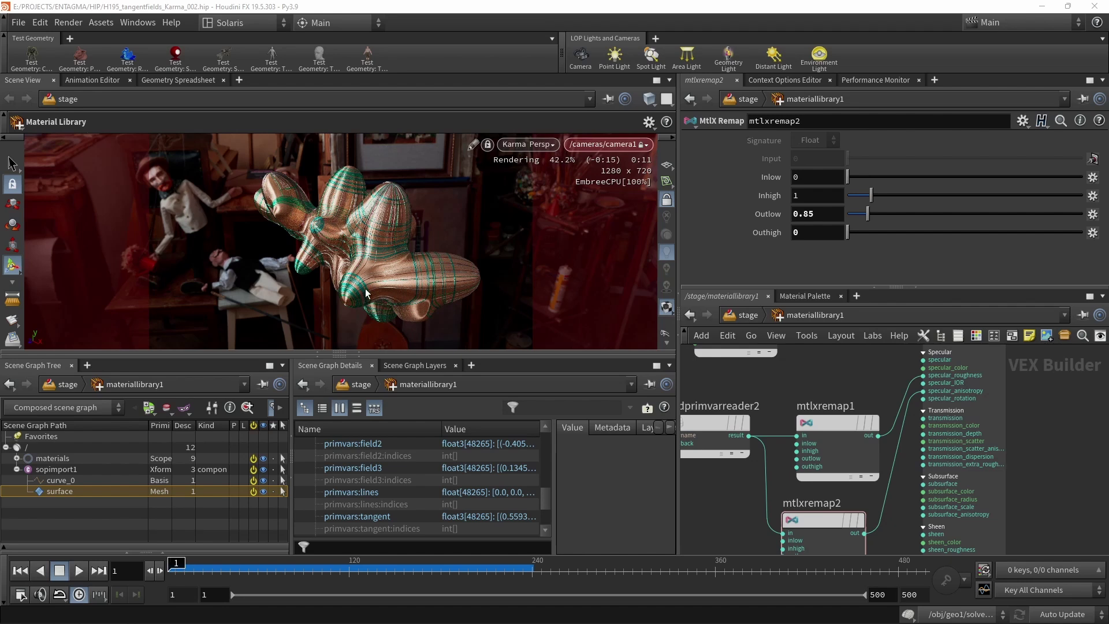
pyautogui.hotkey('ctrl', 's')
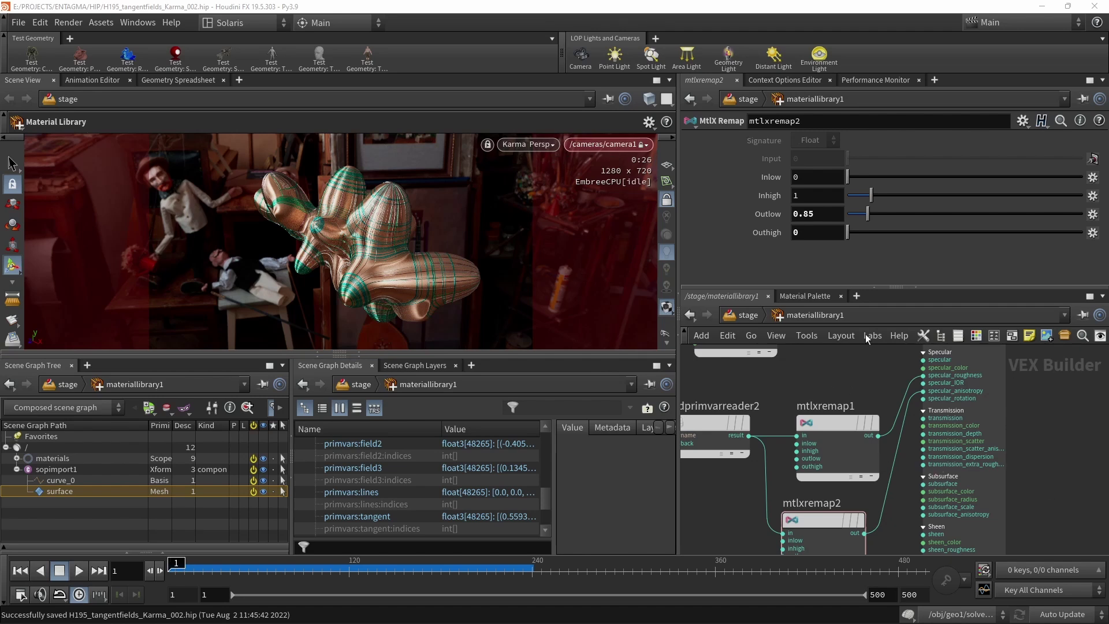
# Move usdprimvarreader3 further down in the network to make room above it
pyautogui.moveTo(736, 537); pyautogui.dragTo(790, 456, button='middle')
pyautogui.scroll(-1, 790, 457)
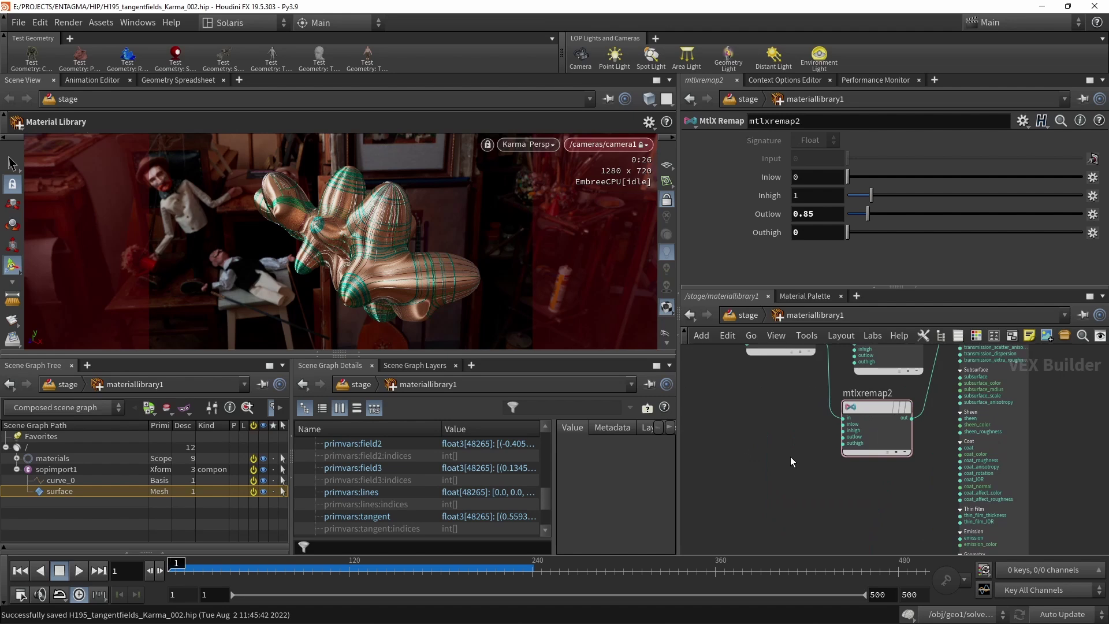
pyautogui.moveTo(811, 509); pyautogui.dragTo(921, 425, button='middle')
pyautogui.scroll(-3, 919, 424)
pyautogui.moveTo(936, 477); pyautogui.dragTo(952, 523)
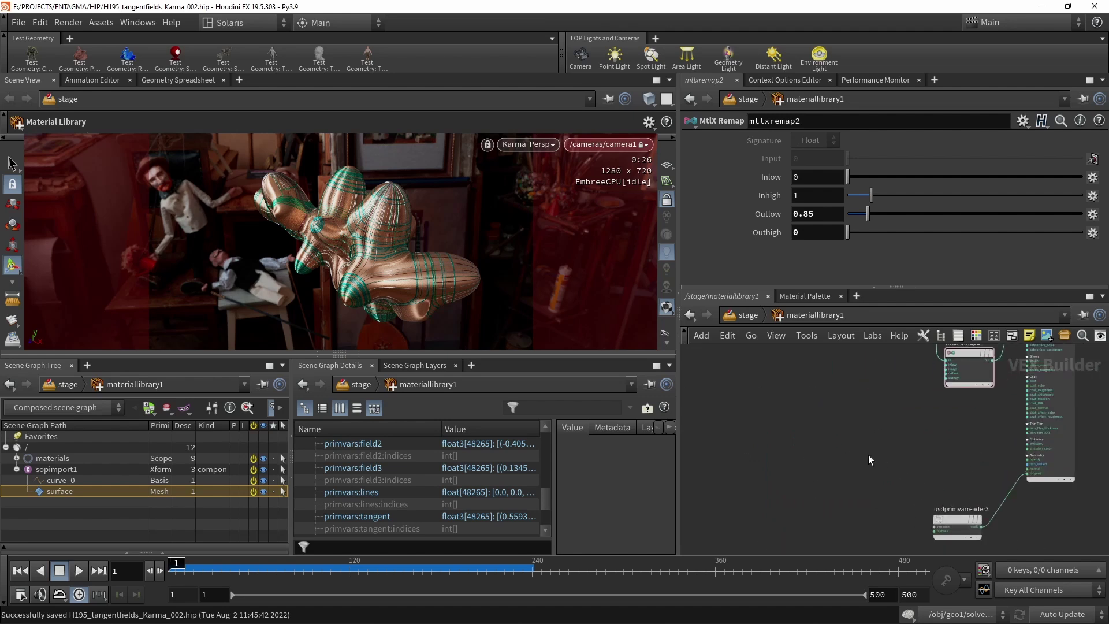
# Add a MtlX Normalmap node above usdprimvarreader3 and connect its out to the standard surface's normal input
pyautogui.scroll(1, 983, 478)
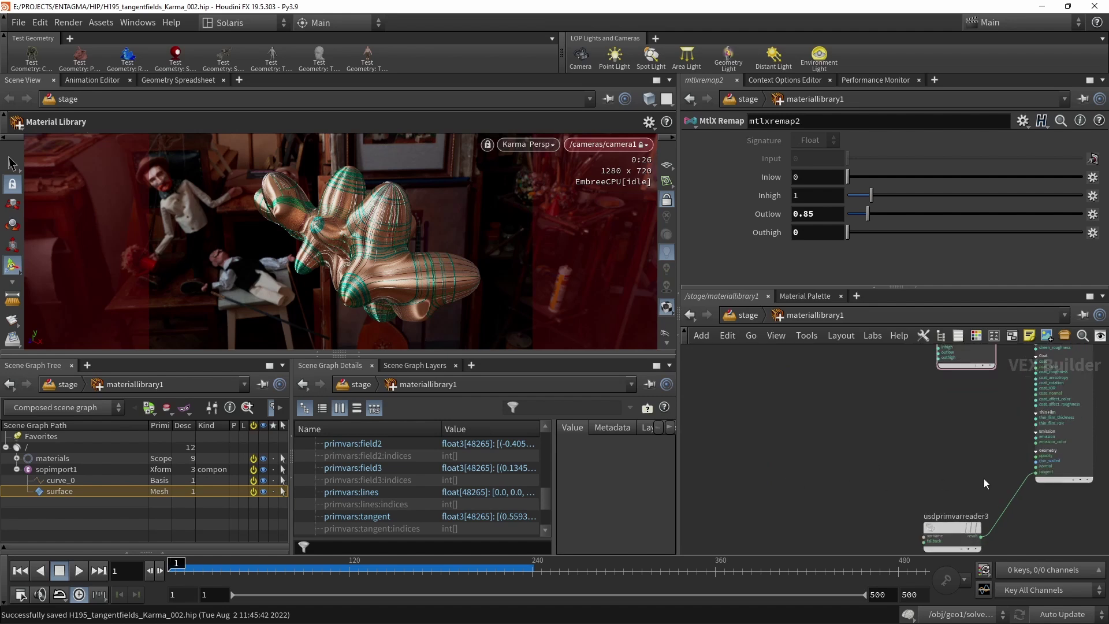
pyautogui.press('Tab')
pyautogui.write('m')
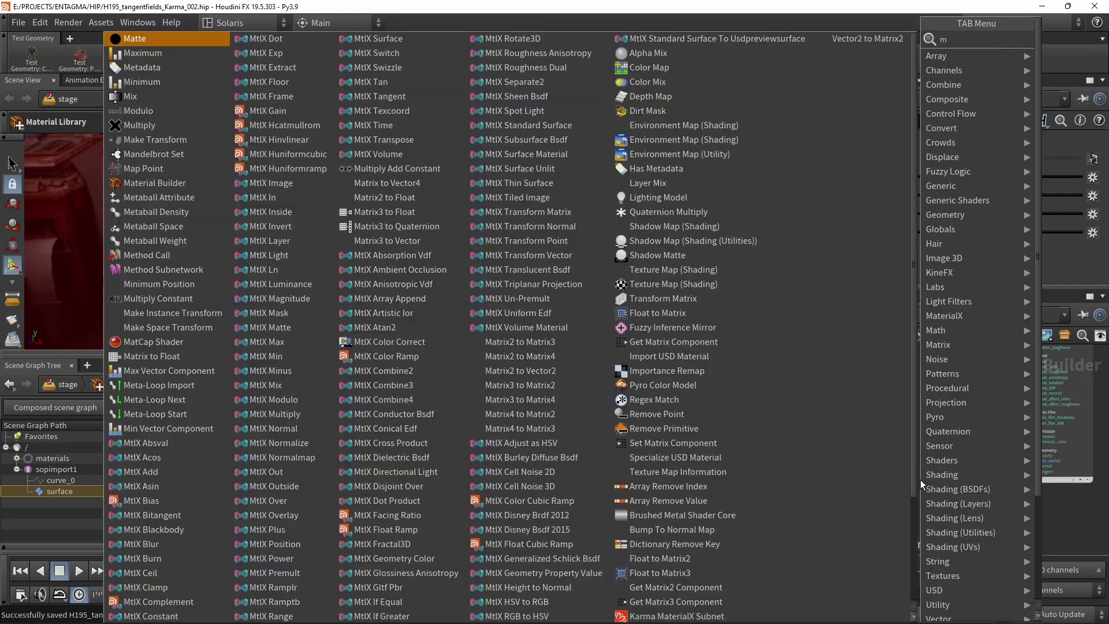
pyautogui.write('tlnorm')
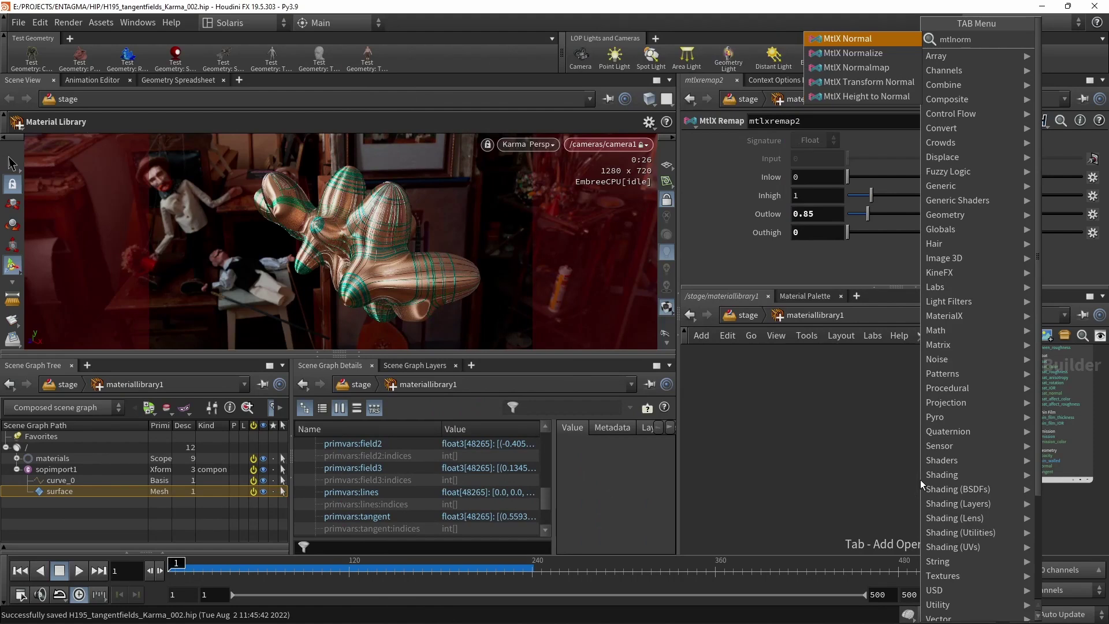
pyautogui.click(860, 67)
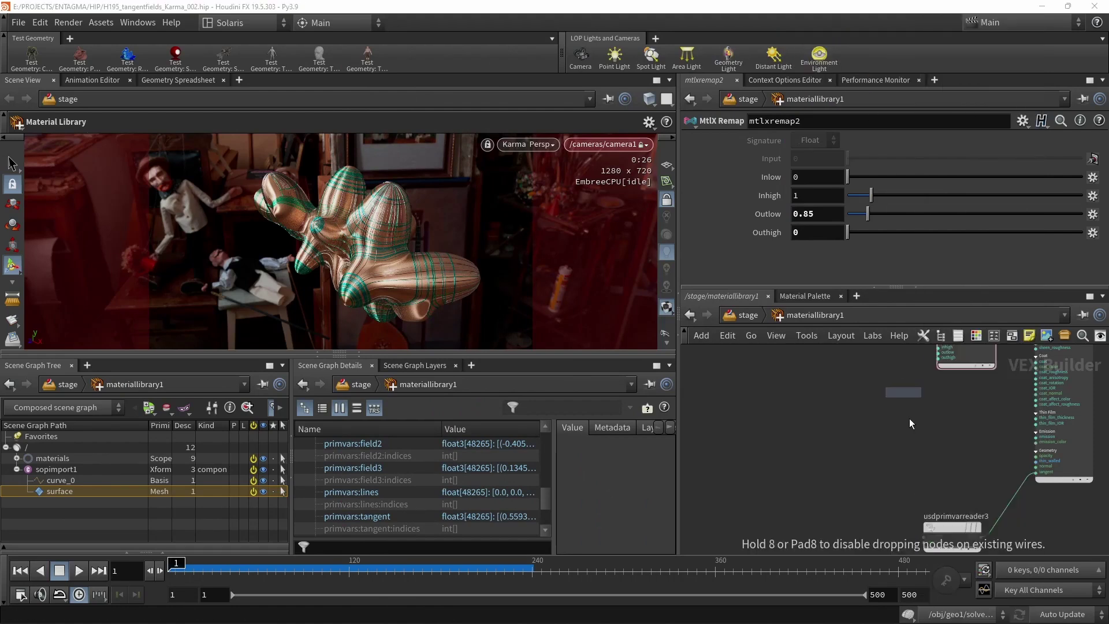
pyautogui.click(924, 456)
pyautogui.click(971, 463)
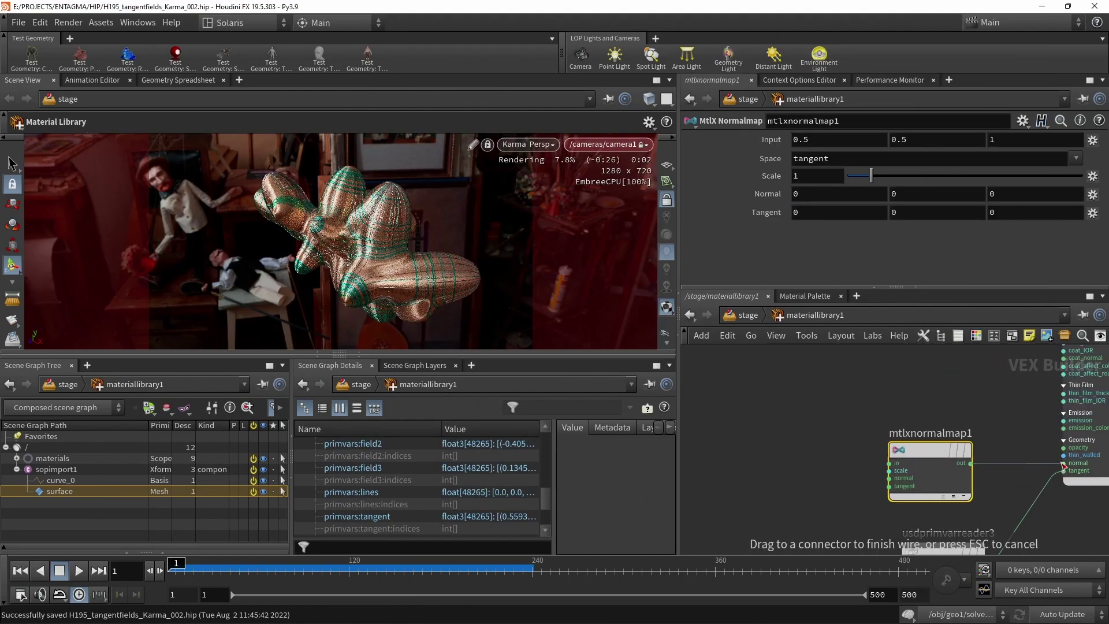
pyautogui.click(1063, 463)
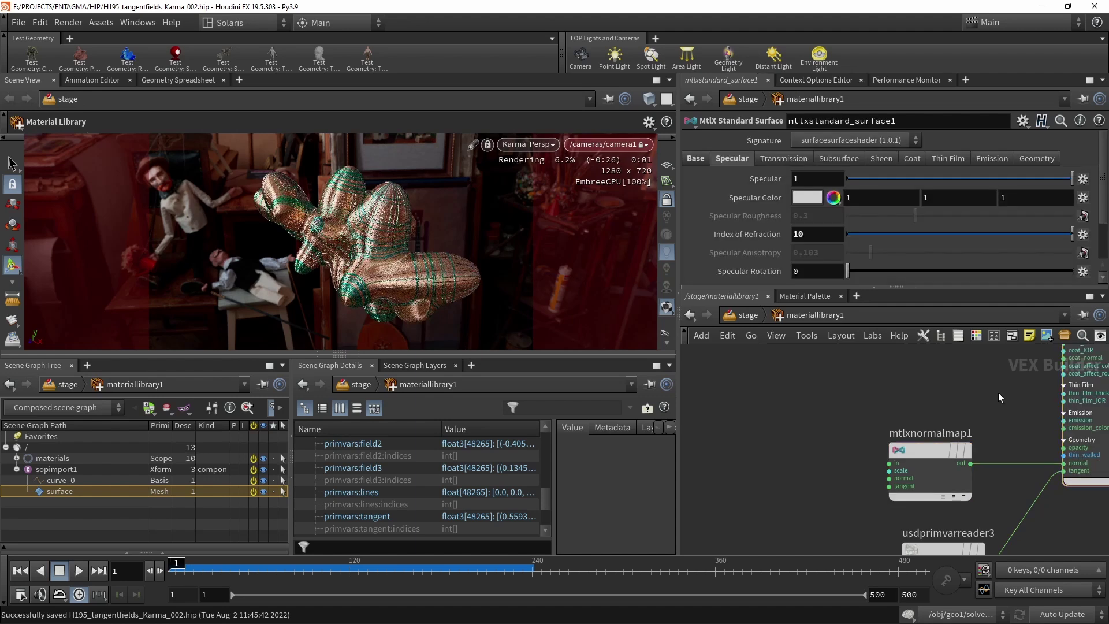
# Add a MtlX Height to Normal node beside mtlxnormalmap1, connect its out to the normal map's in input, and align both nodes
pyautogui.moveTo(910, 458); pyautogui.dragTo(924, 458)
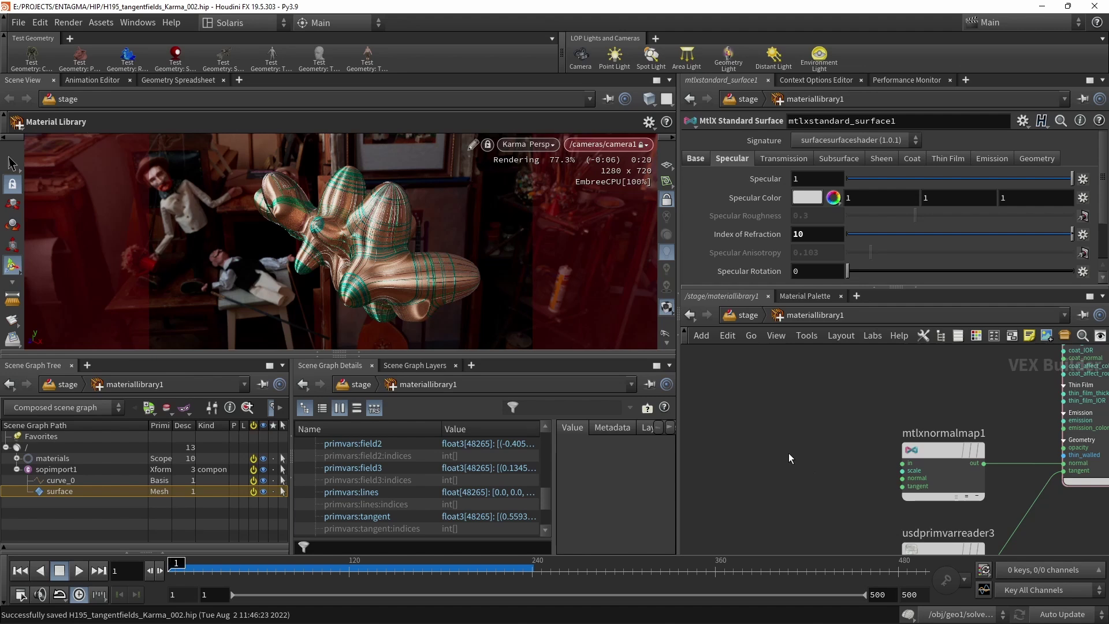
pyautogui.press('Tab')
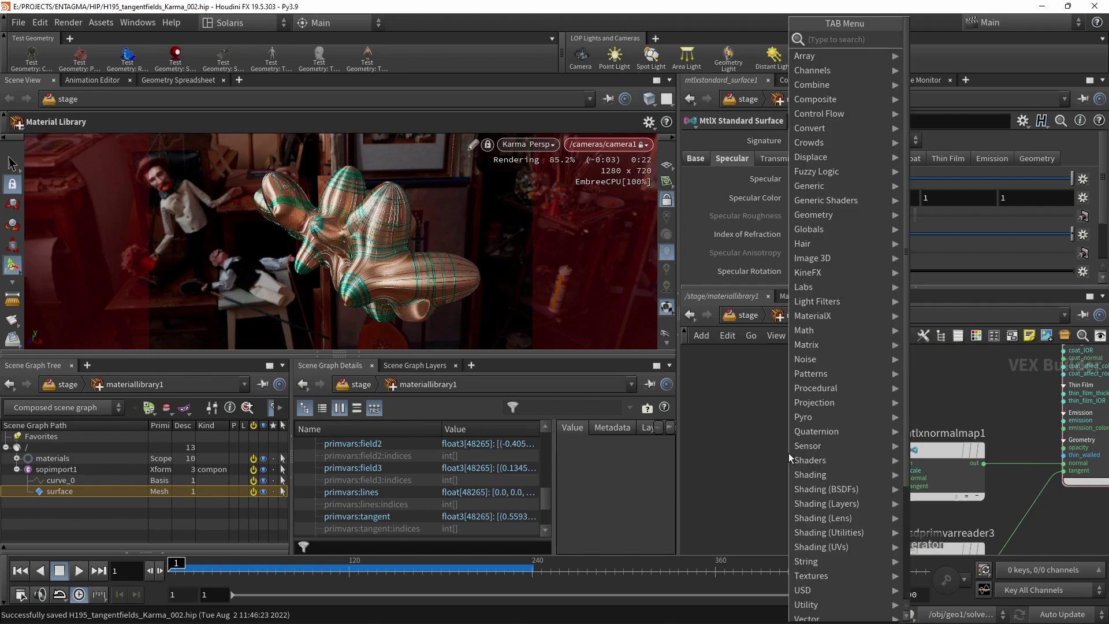
pyautogui.write('mtlxhei')
pyautogui.press('Return')
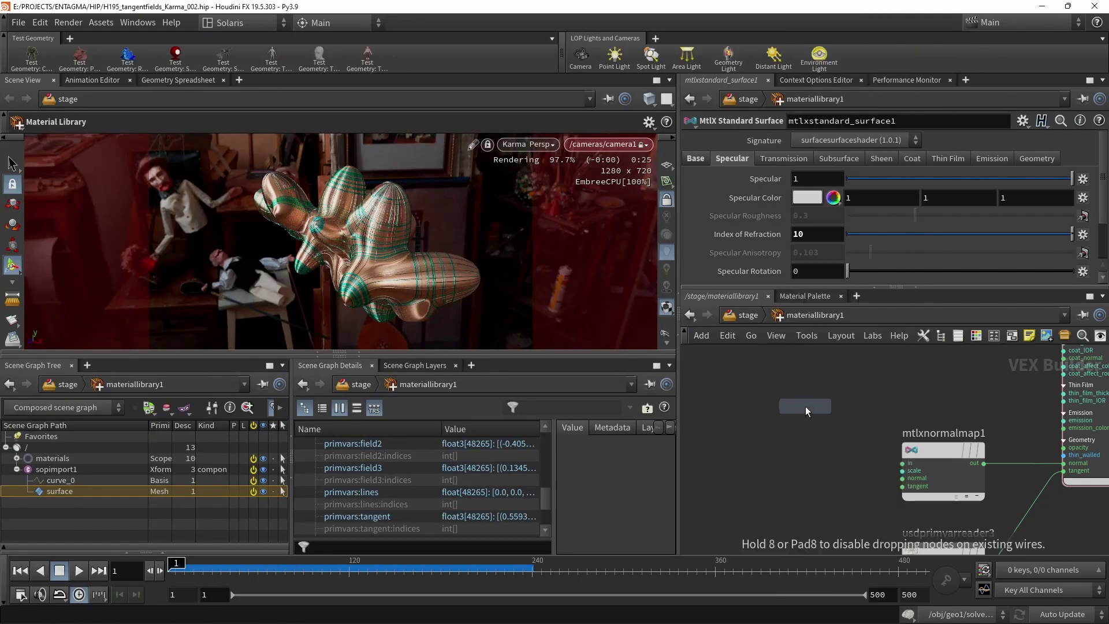
pyautogui.click(809, 407)
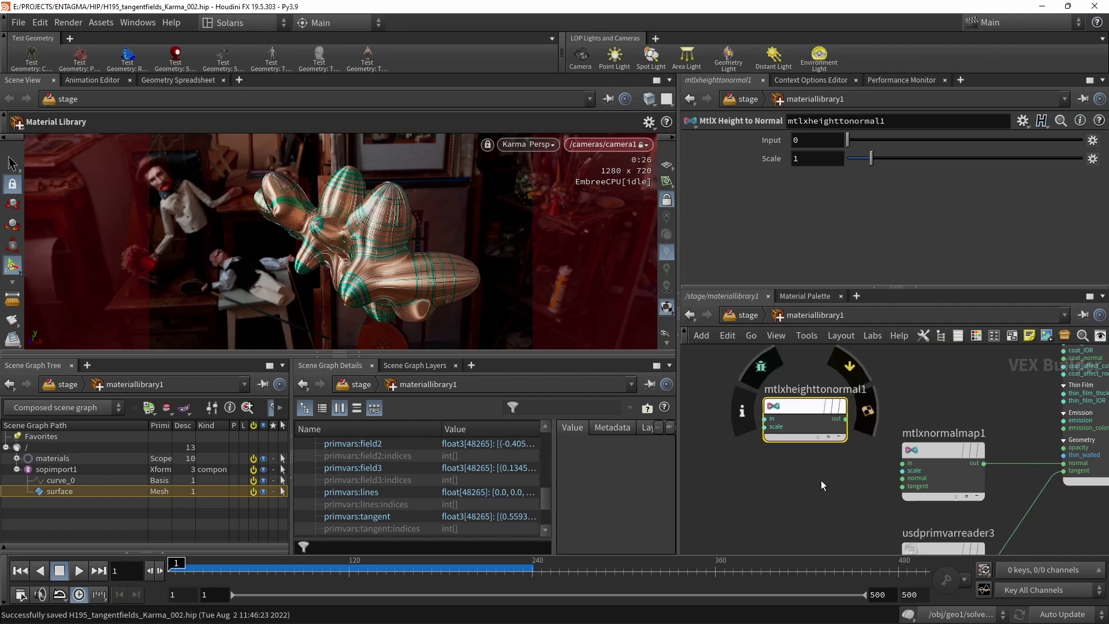
pyautogui.moveTo(846, 420); pyautogui.dragTo(900, 463)
pyautogui.moveTo(935, 428); pyautogui.dragTo(946, 458)
pyautogui.moveTo(815, 406); pyautogui.dragTo(816, 458)
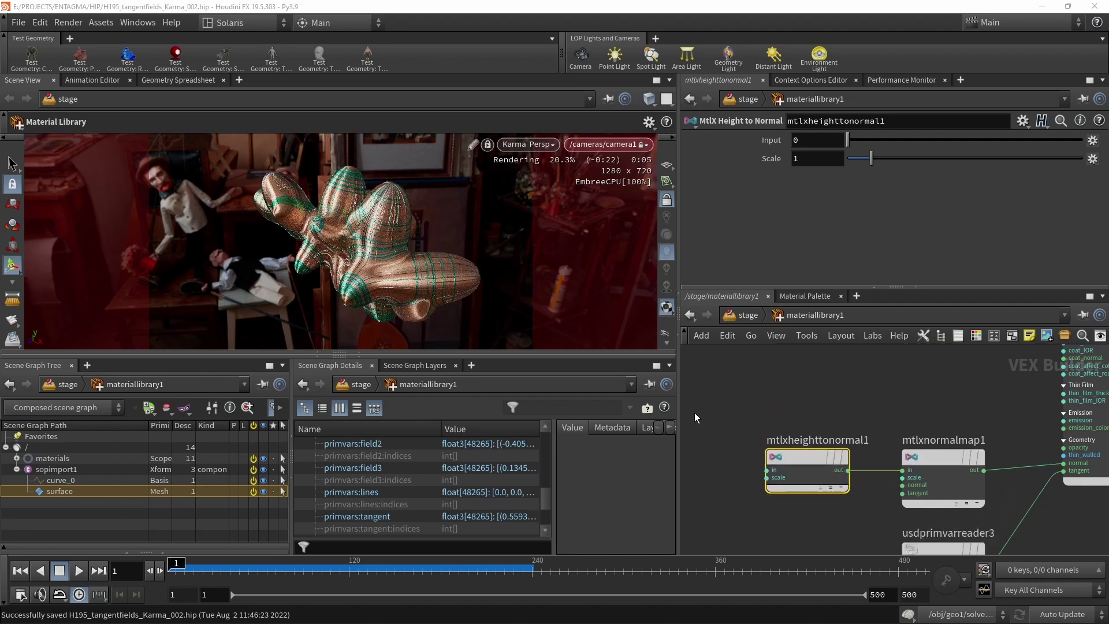
# Add a MtlX Noise3D node before mtlxheighttonormal1 and connect its out to that node's in input
pyautogui.scroll(1, 870, 408)
pyautogui.moveTo(870, 407); pyautogui.dragTo(979, 364, button='middle')
pyautogui.scroll(-1, 864, 424)
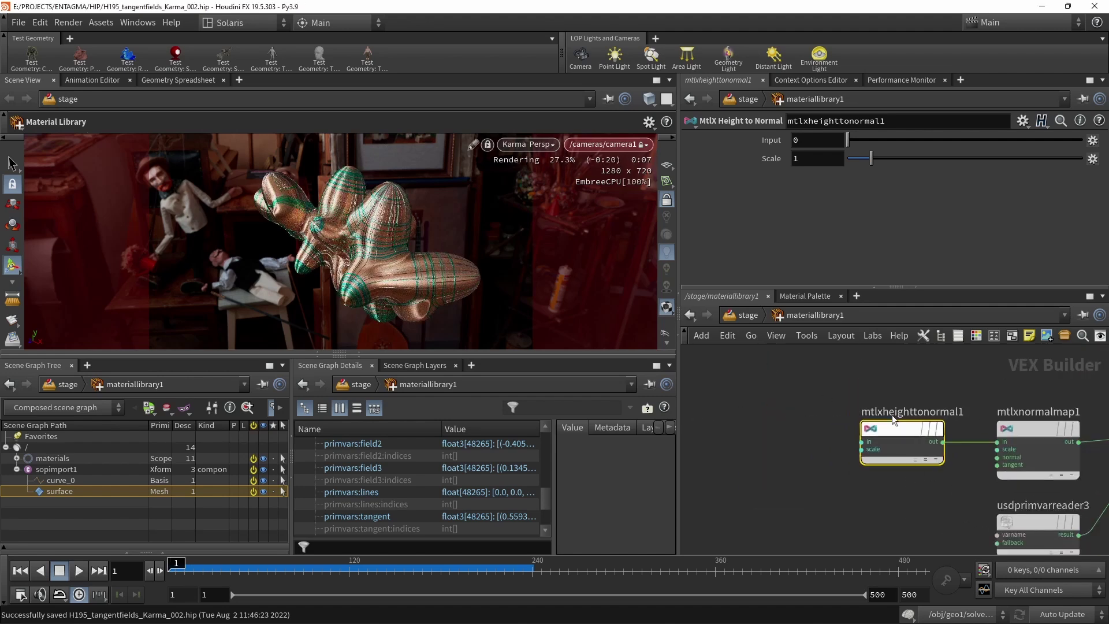
pyautogui.press('Tab')
pyautogui.write('mtlxnoi')
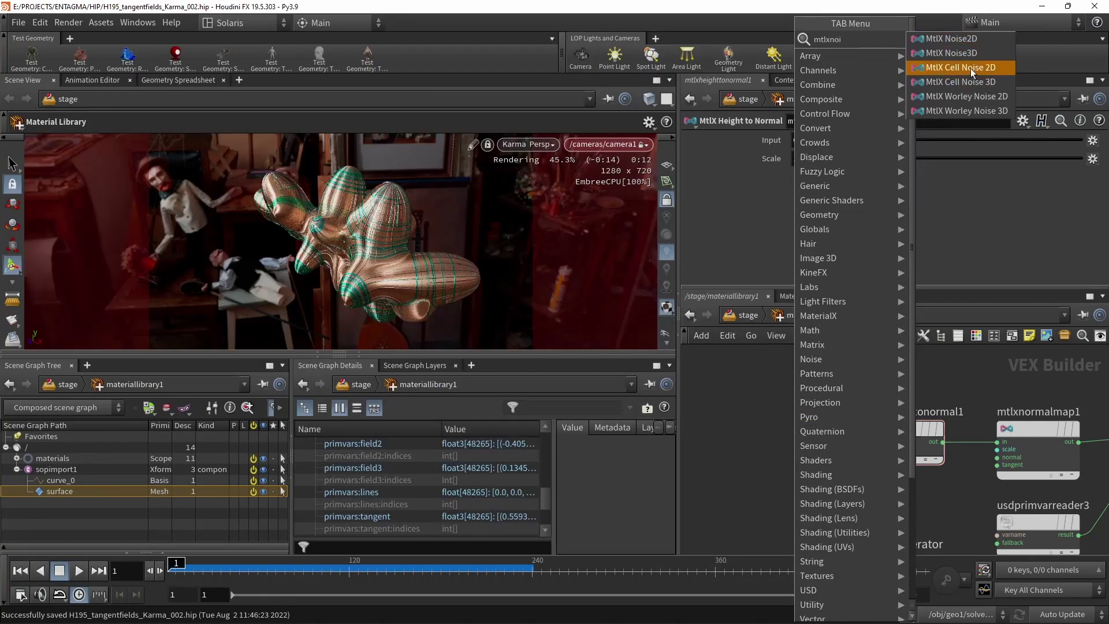
pyautogui.click(969, 55)
pyautogui.moveTo(799, 443); pyautogui.dragTo(861, 442)
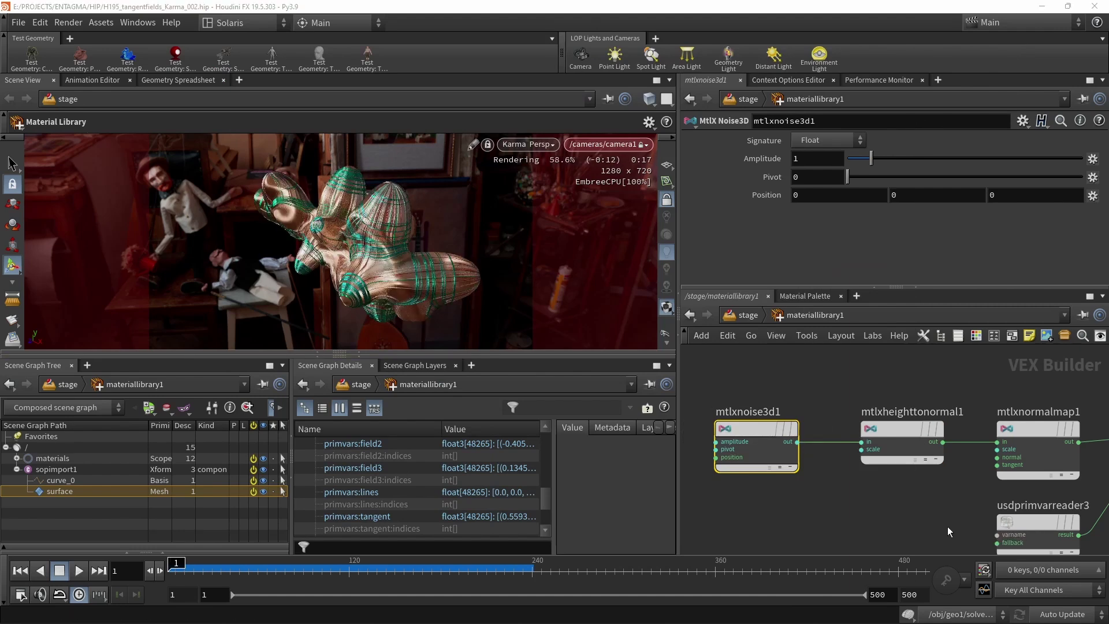
# Add a MtlX Normal node below mtlxheighttonormal1 and connect its out to mtlxnormalmap1's normal input
pyautogui.moveTo(947, 526); pyautogui.dragTo(924, 524, button='middle')
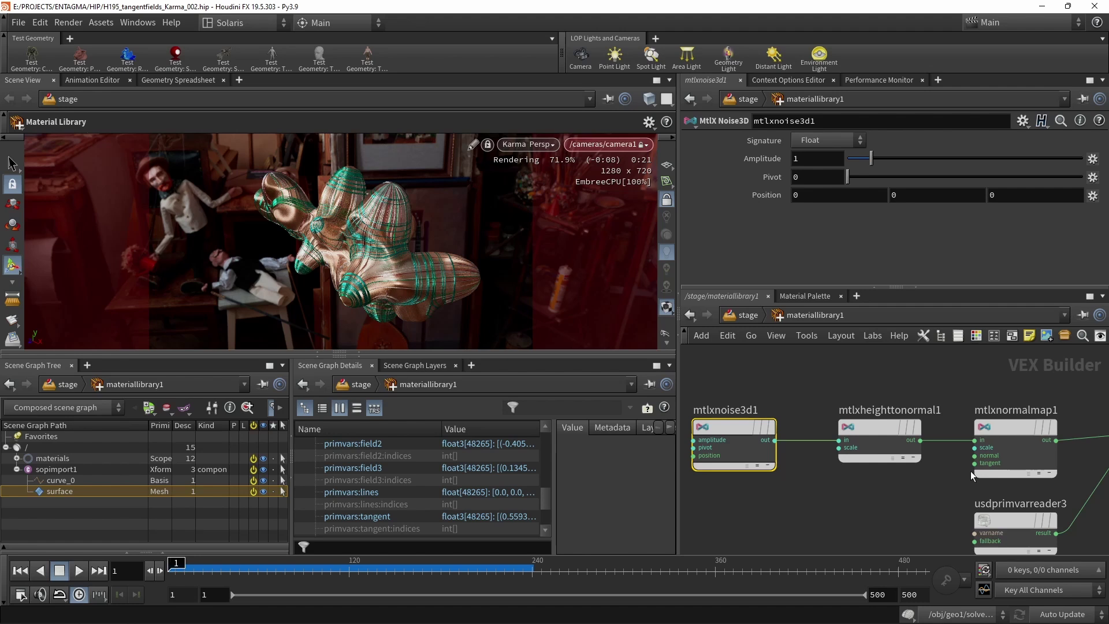
pyautogui.click(875, 504)
pyautogui.press('Tab')
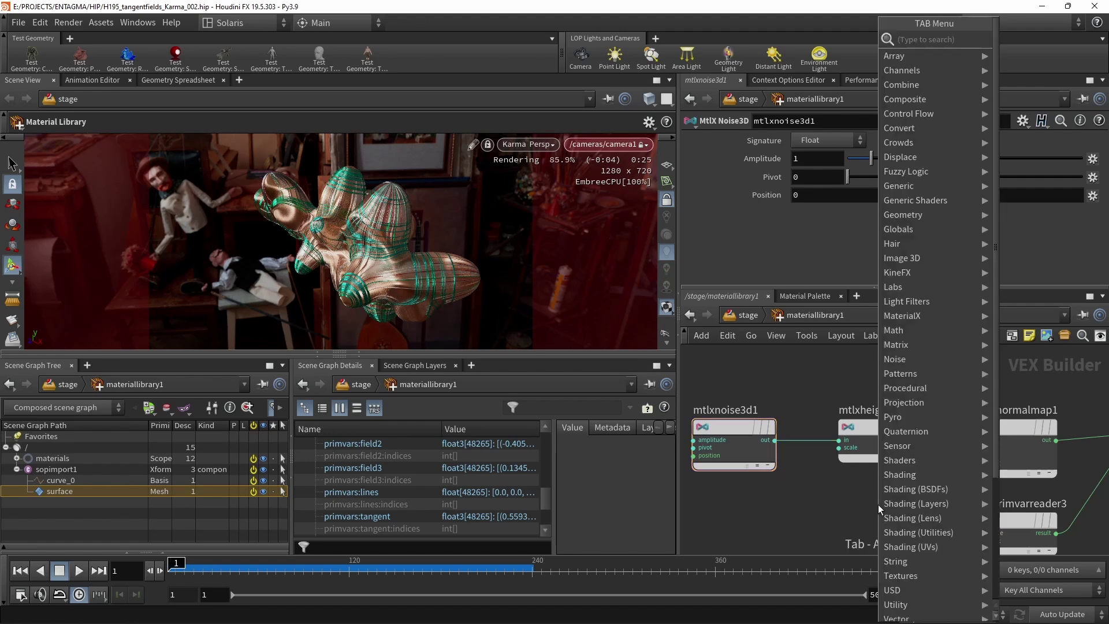
pyautogui.write('mtl')
pyautogui.write('xm')
pyautogui.press('BackSpace')
pyautogui.write('nor')
pyautogui.press('Return')
pyautogui.click(850, 514)
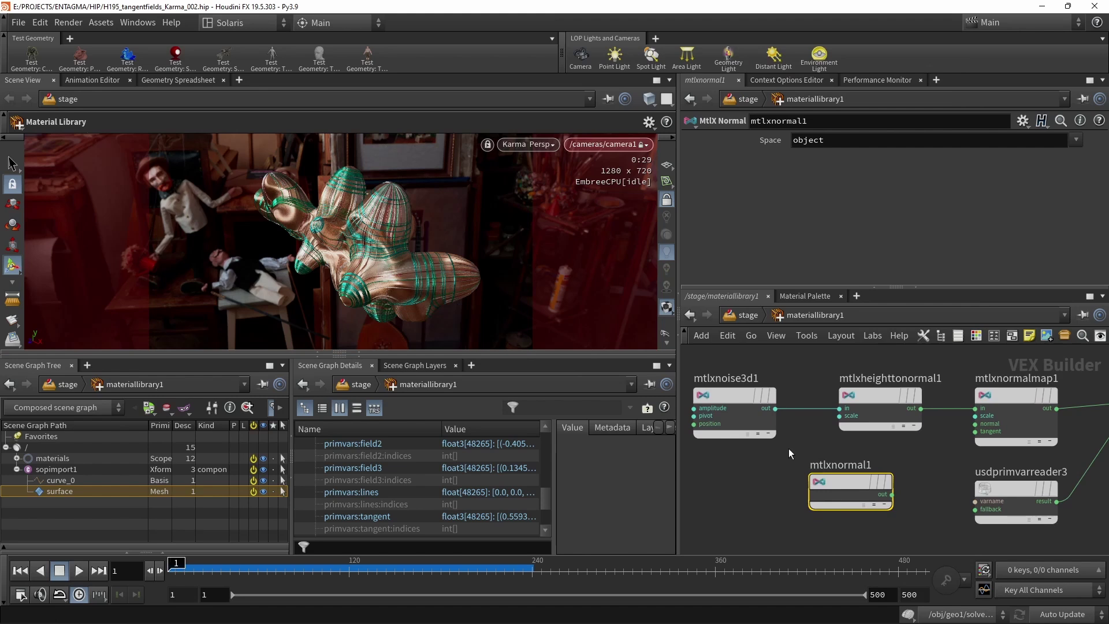
pyautogui.click(893, 494)
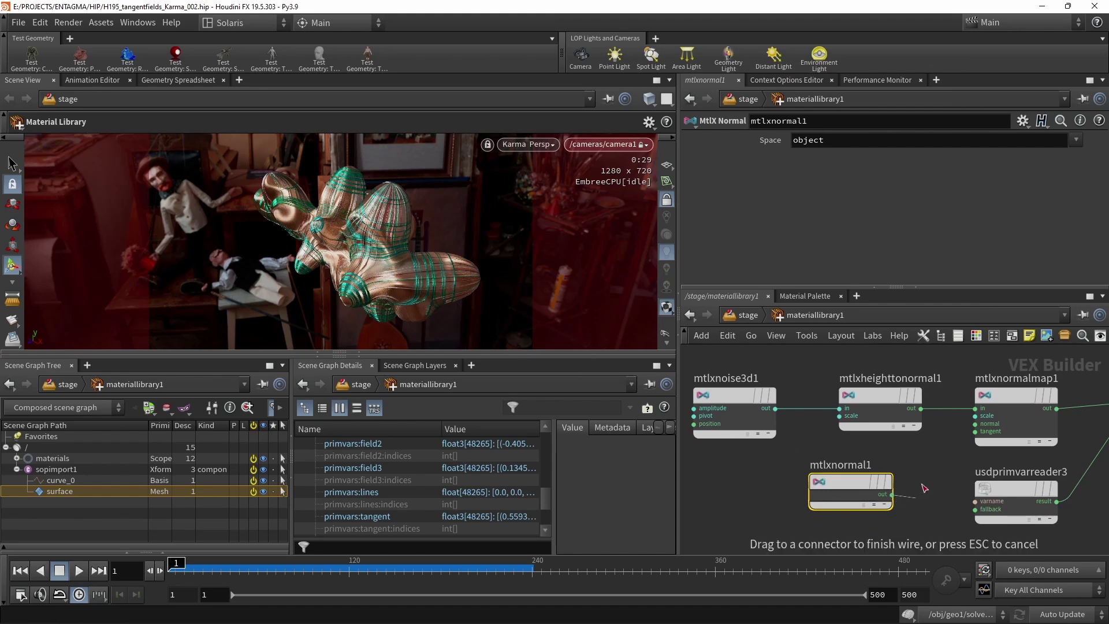
pyautogui.click(975, 432)
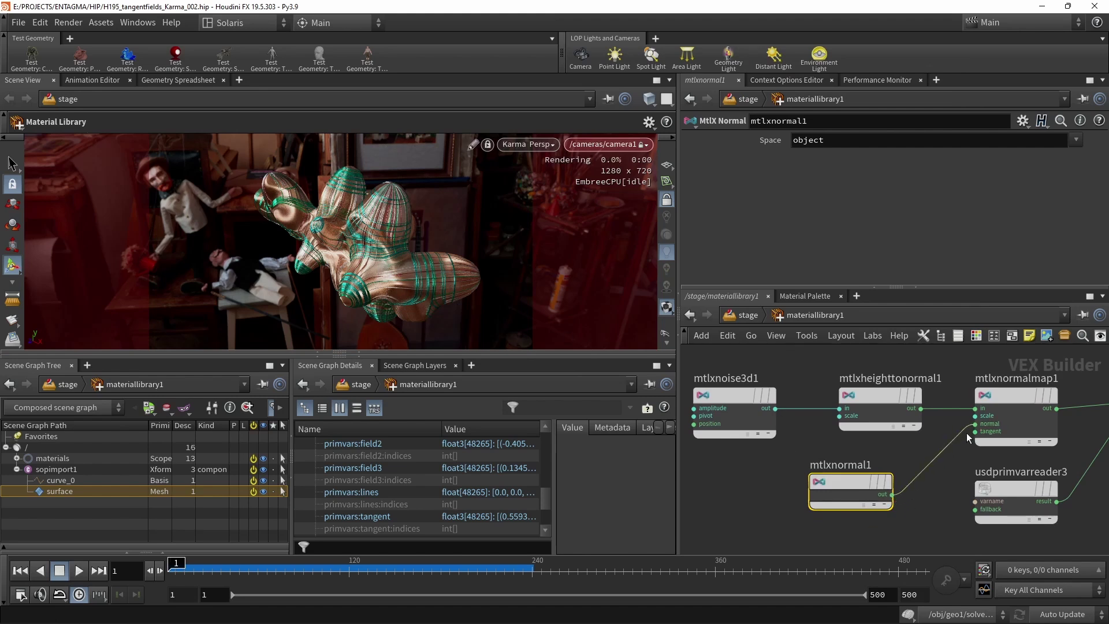
pyautogui.moveTo(837, 484); pyautogui.dragTo(876, 481)
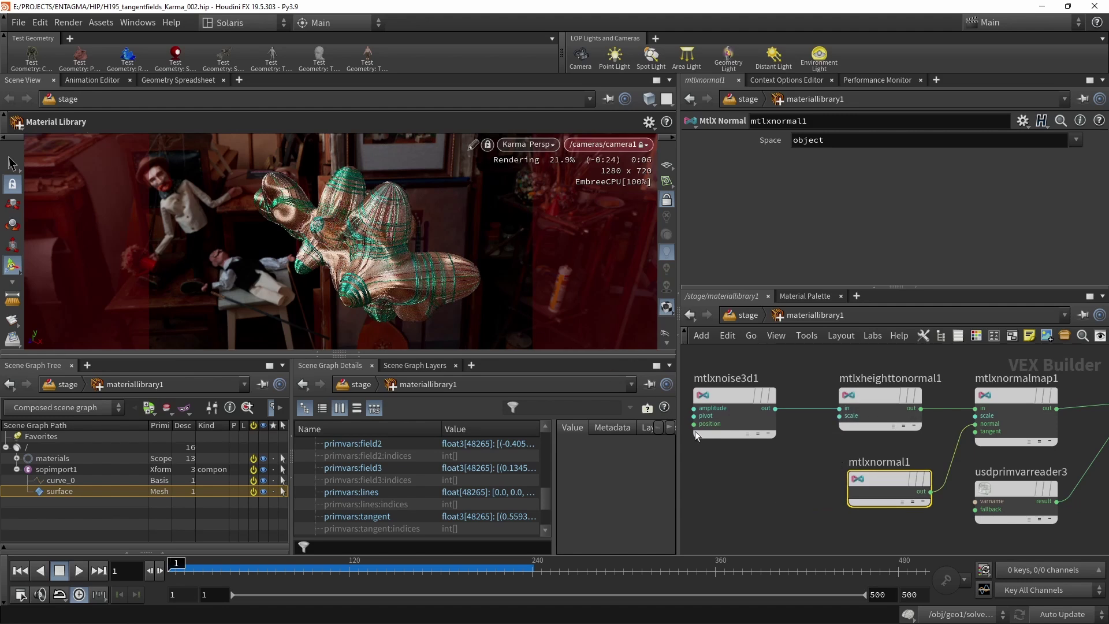
# Cut the wire from mtlxnormalmap1 to the standard surface's normal input to compare the render, and reconnect it
pyautogui.moveTo(813, 481); pyautogui.dragTo(764, 529, button='middle')
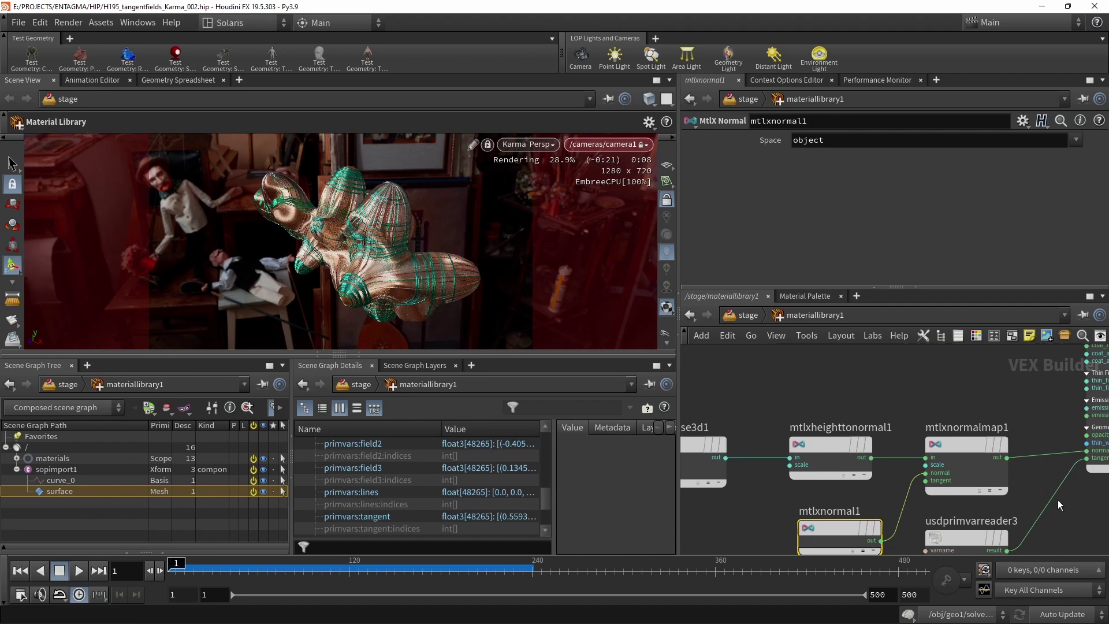
pyautogui.moveTo(1050, 427); pyautogui.dragTo(1046, 456)
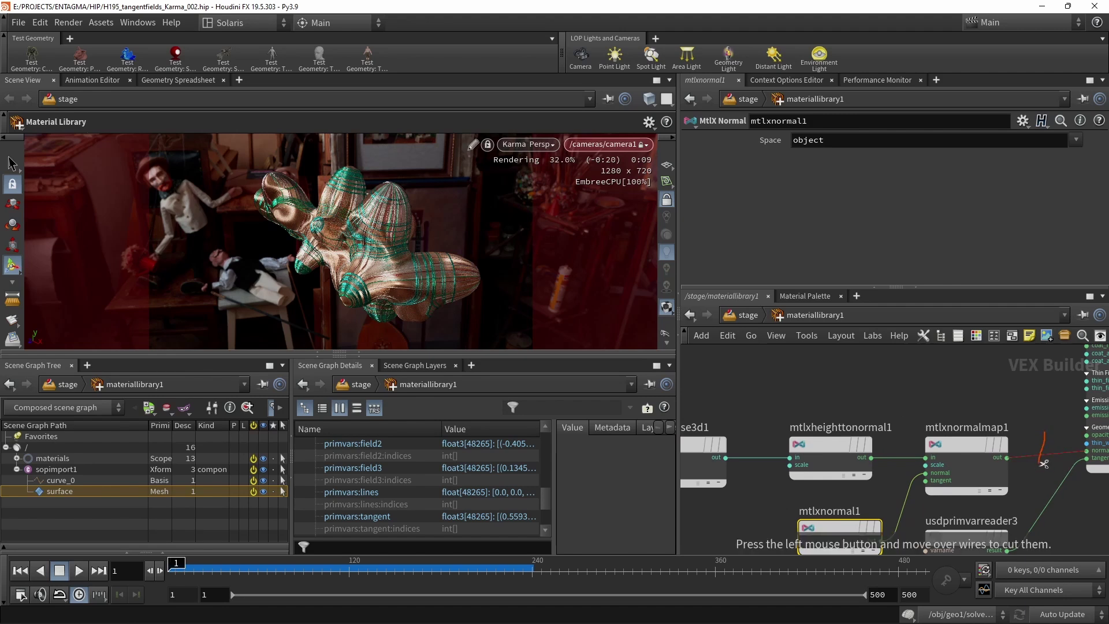
pyautogui.click(1006, 457)
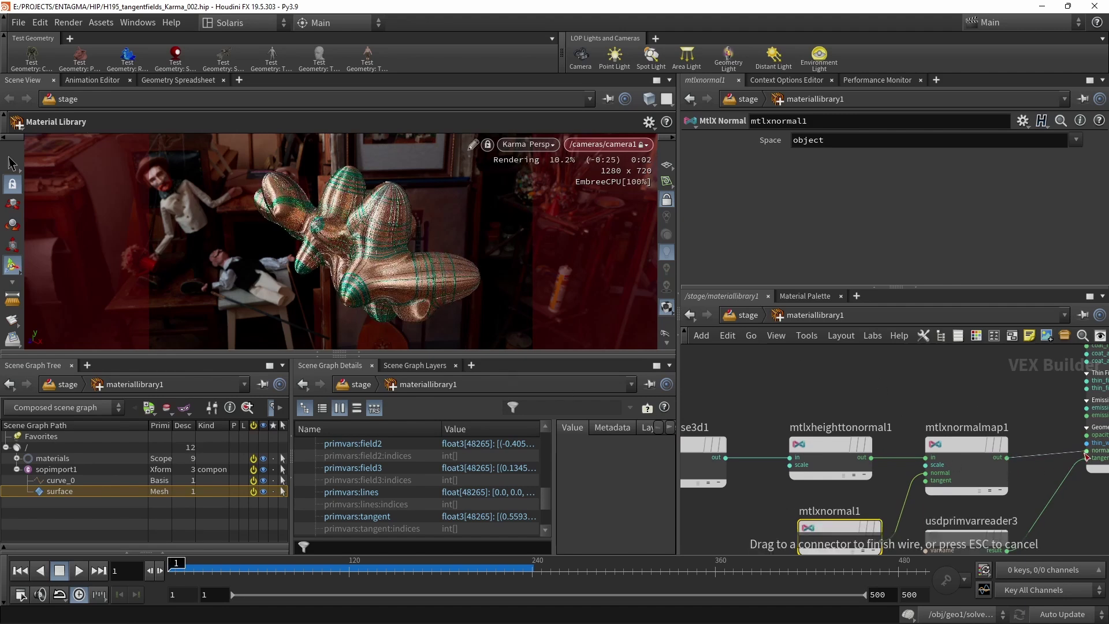
pyautogui.click(1085, 454)
# Set the amplitude of mtlxnoise3d1 to 0.003
pyautogui.scroll(-3, 850, 400)
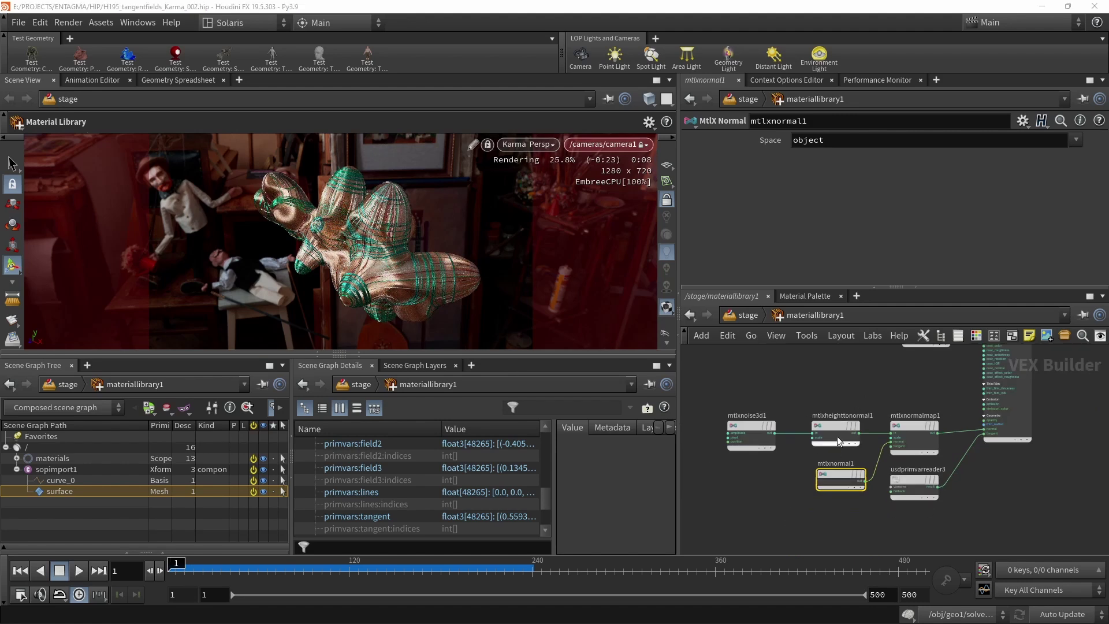
pyautogui.click(751, 434)
pyautogui.moveTo(872, 159); pyautogui.dragTo(848, 159)
pyautogui.click(825, 165)
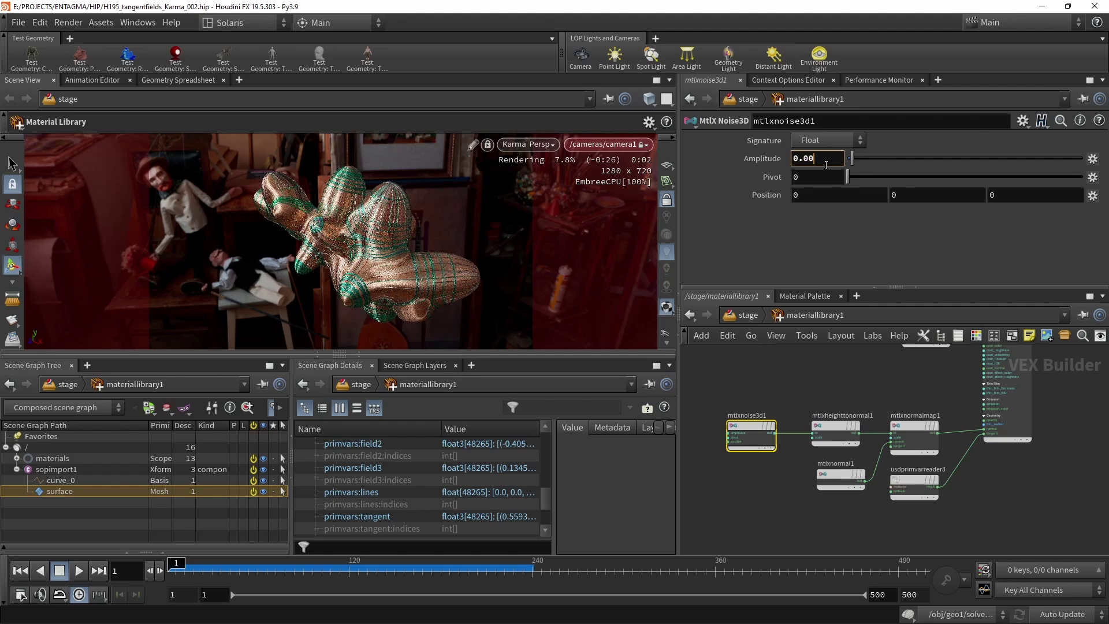
pyautogui.write('3')
pyautogui.press('Return')
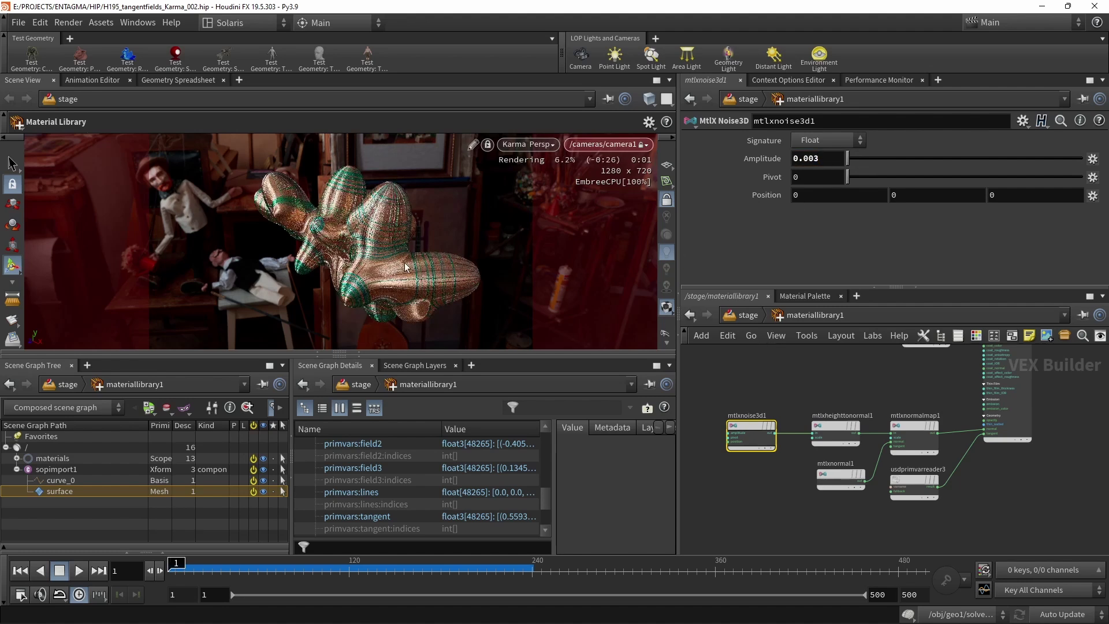
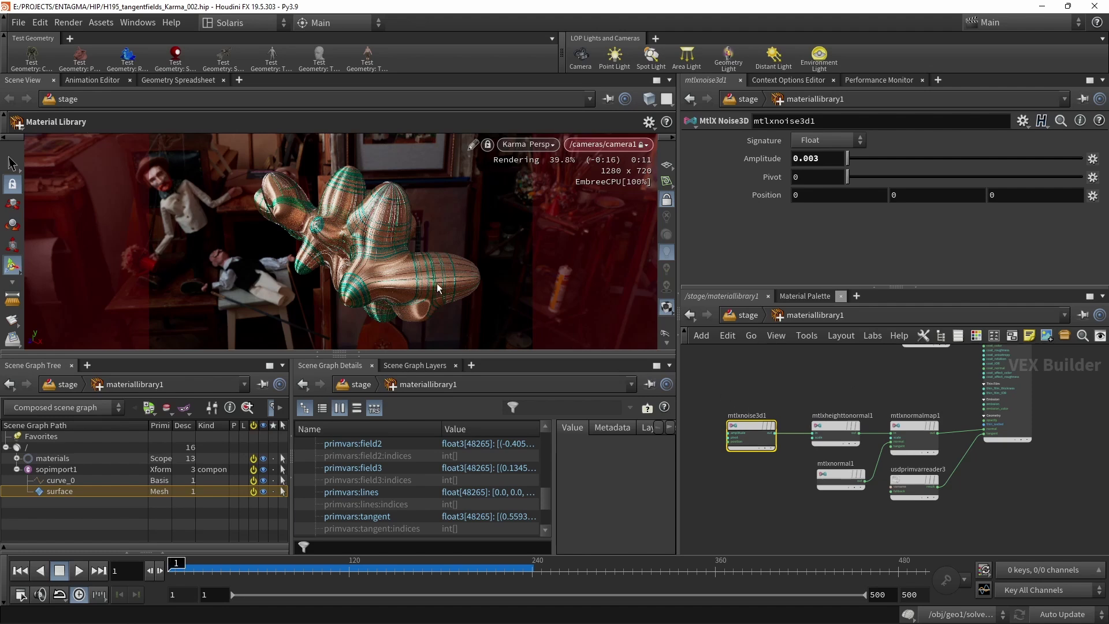
# Add a MtlX Position node well ahead of mtlxnoise3d1, leaving room between them
pyautogui.moveTo(769, 391); pyautogui.dragTo(879, 388, button='middle')
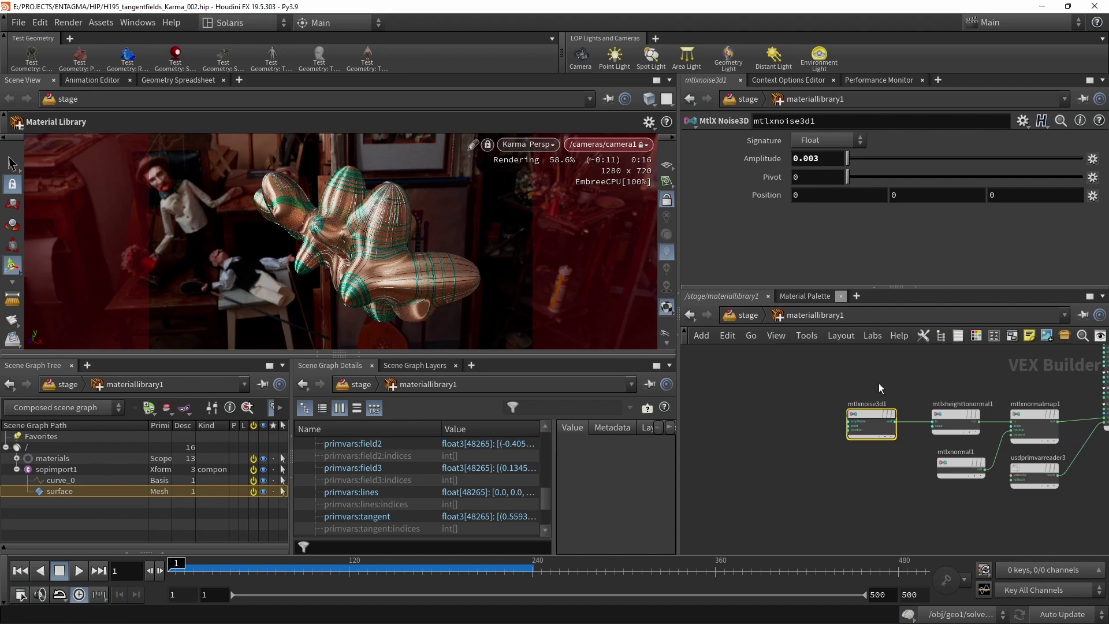
pyautogui.click(753, 406)
pyautogui.press('Tab')
pyautogui.write('mtlpos')
pyautogui.press('Return')
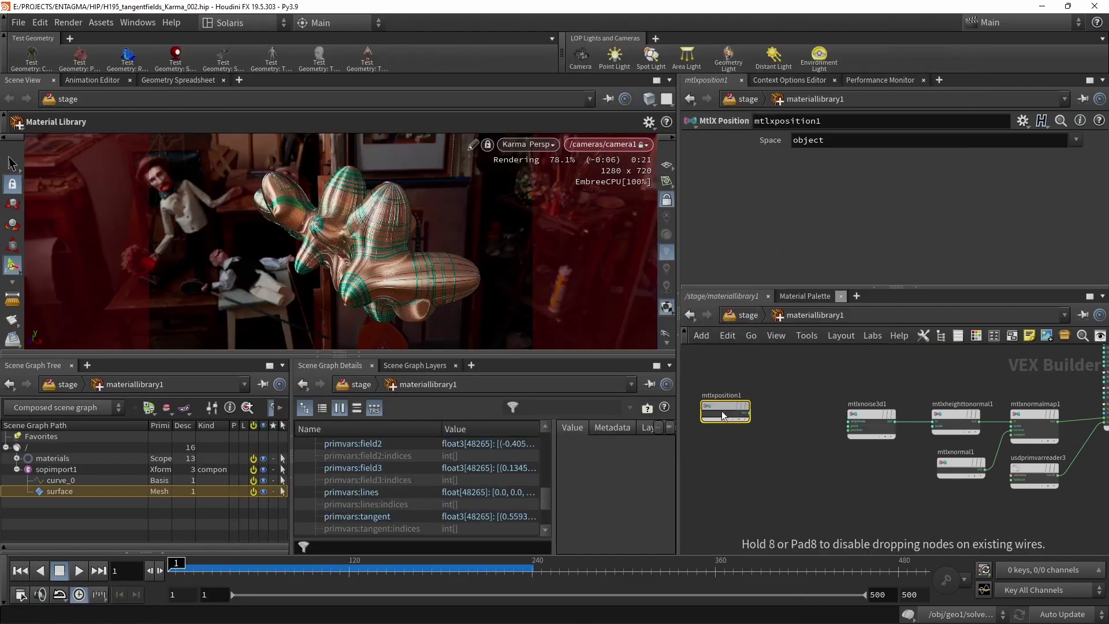
pyautogui.click(713, 416)
# Add a MtlX Multiply node and wire mtlxposition1 through its in1 input into mtlxnoise3d1's position input
pyautogui.press('Tab')
pyautogui.write('mtlm')
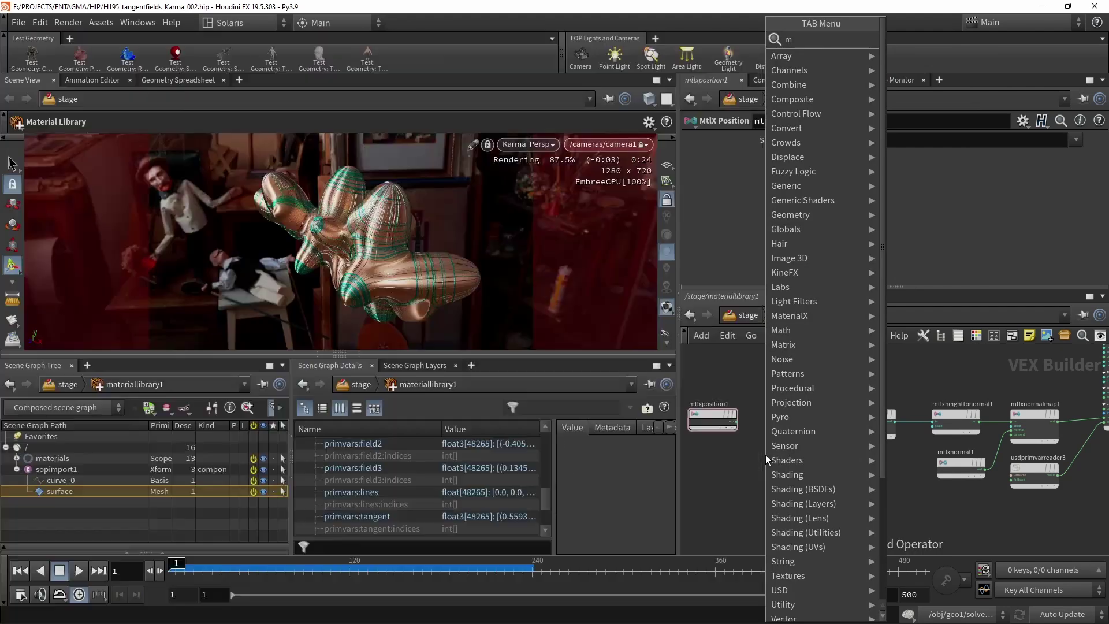
pyautogui.press('Return')
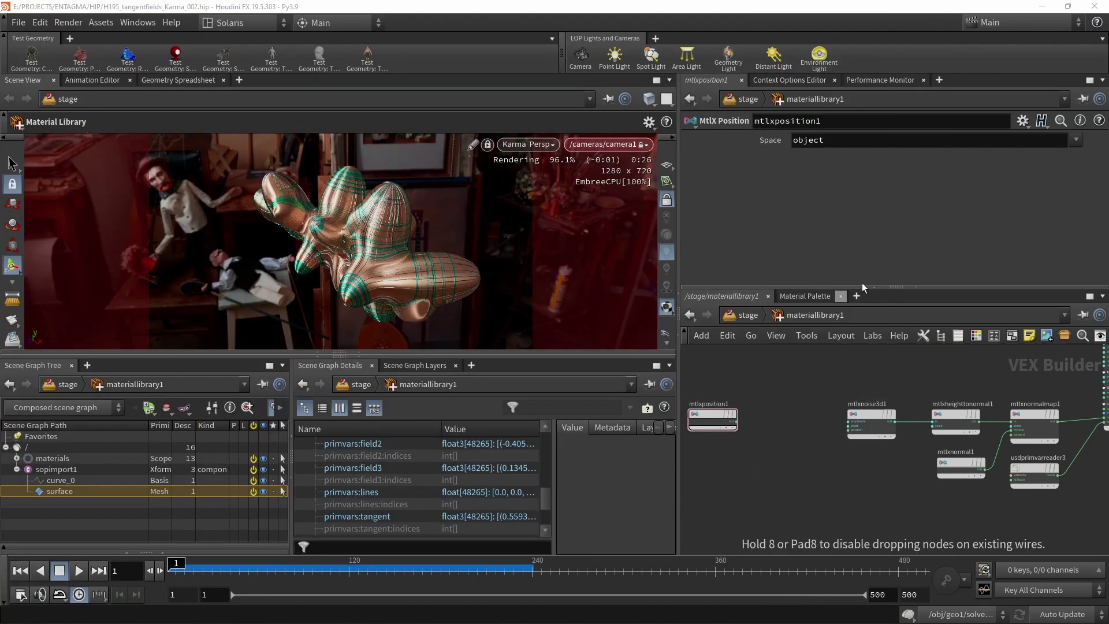
pyautogui.click(898, 443)
pyautogui.click(836, 435)
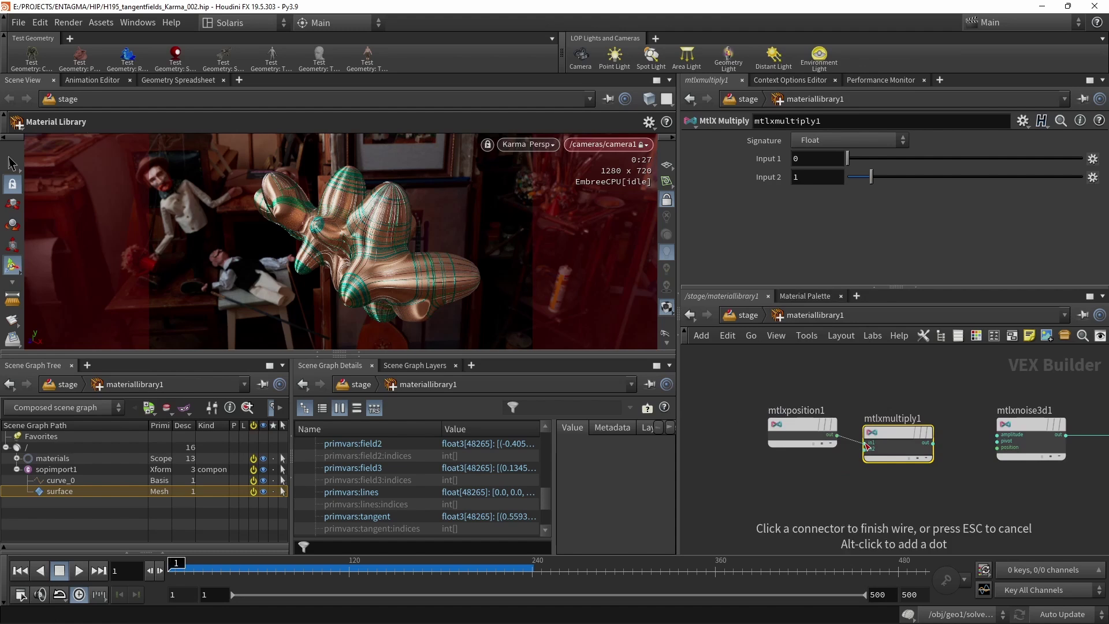
pyautogui.click(865, 443)
pyautogui.click(933, 442)
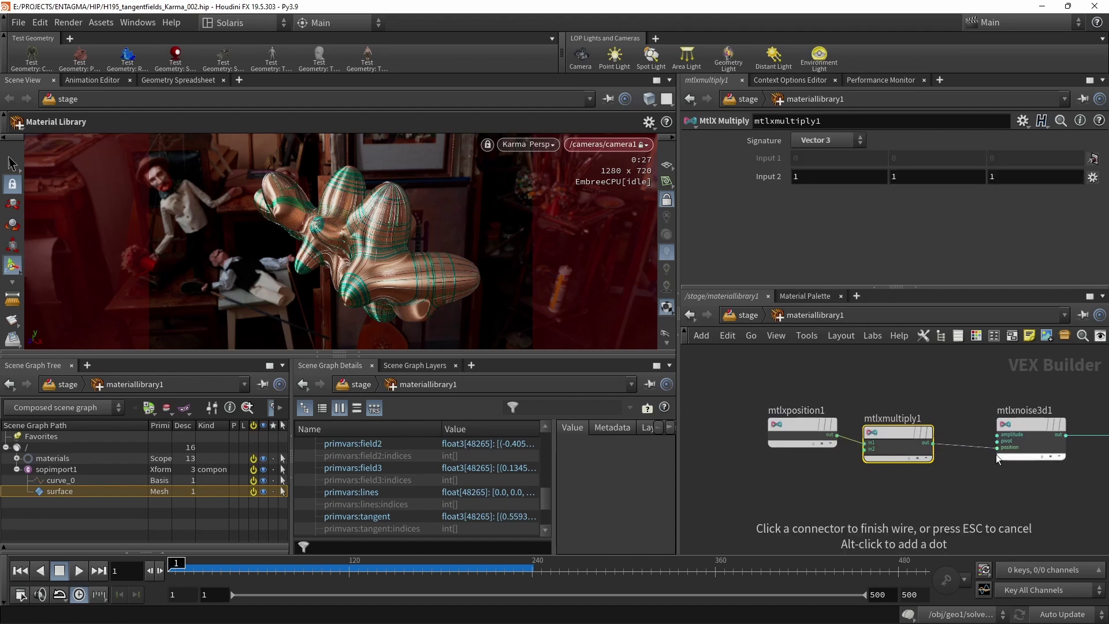
pyautogui.click(997, 448)
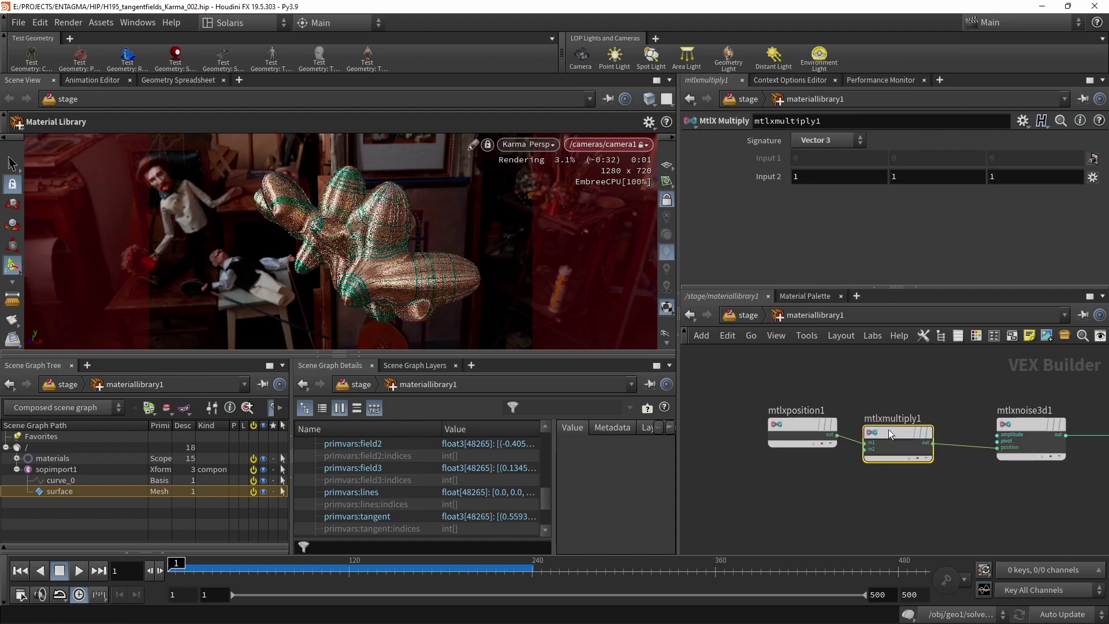
# Shift mtlxmultiply1 closer to the noise node and set the first two components of its Input 2 to 11
pyautogui.moveTo(900, 430); pyautogui.dragTo(916, 425)
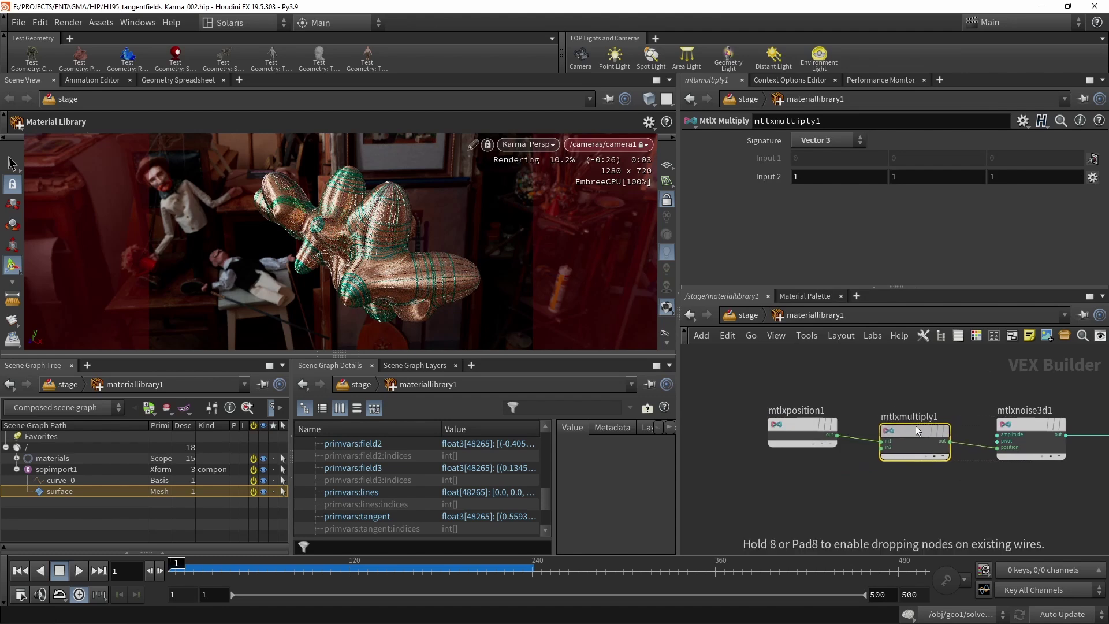
pyautogui.write('11')
pyautogui.press('Return')
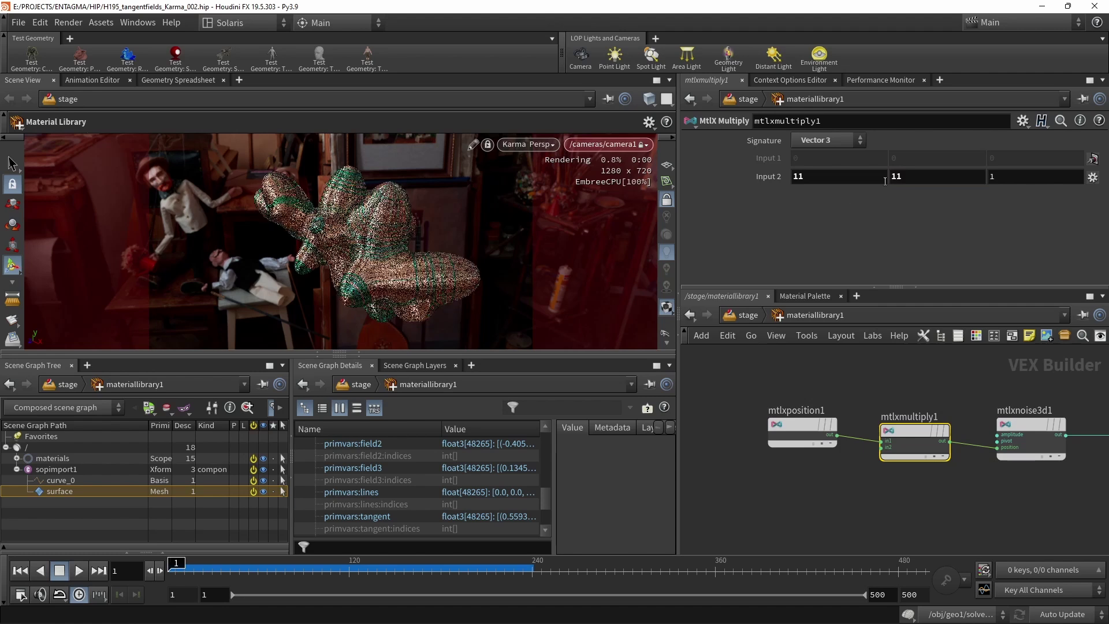
# Adjust the amplitude of mtlxnoise3d1 to 0.005
pyautogui.moveTo(1024, 460); pyautogui.dragTo(983, 525, button='middle')
pyautogui.click(954, 427)
pyautogui.click(831, 157)
pyautogui.scroll(1, 830, 157)
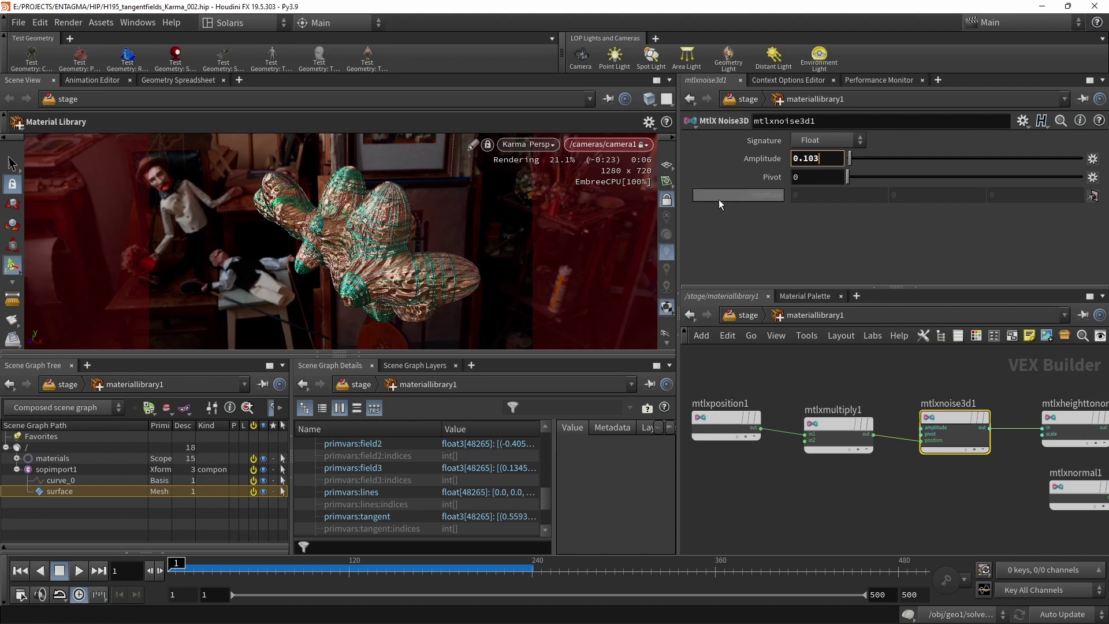
pyautogui.press('BackSpace')
pyautogui.press('BackSpace')
pyautogui.press('BackSpace')
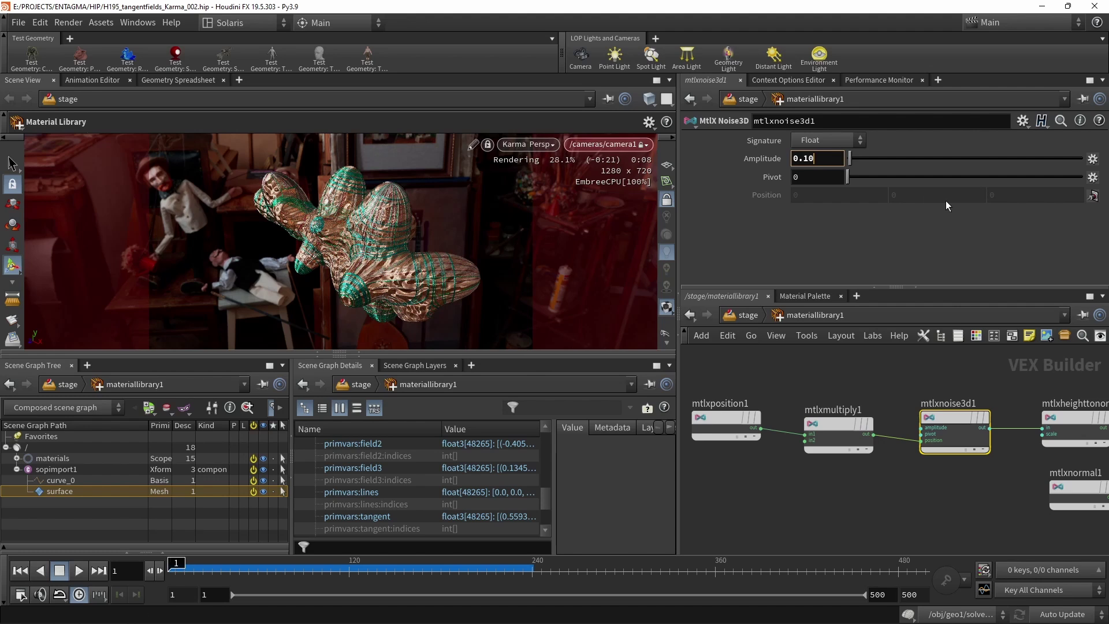
pyautogui.write('005')
pyautogui.press('Return')
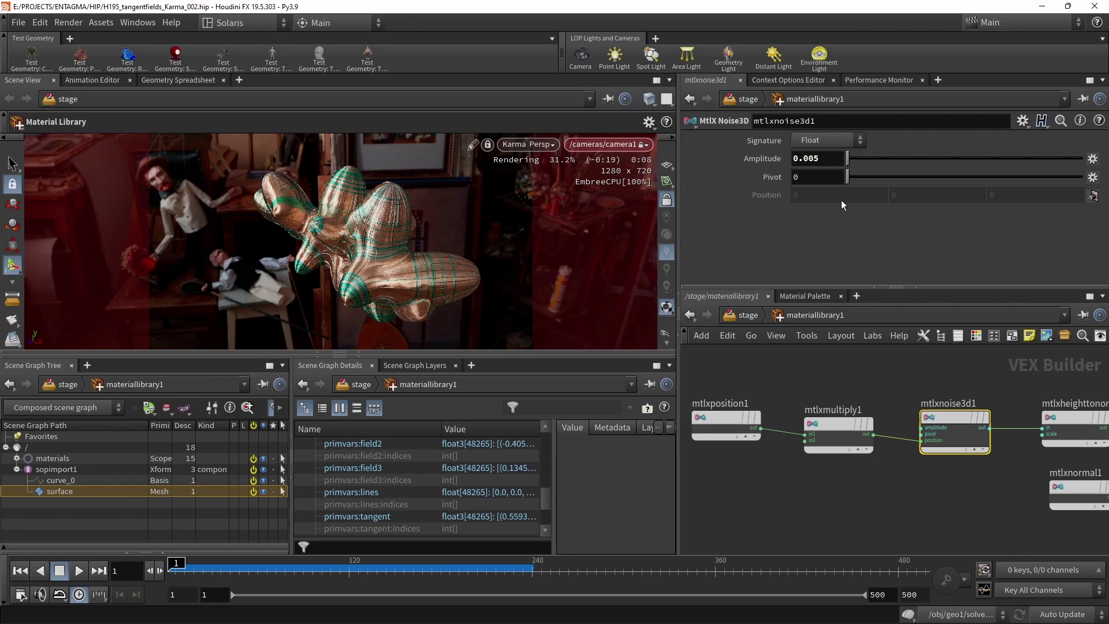
# Save the scene file
pyautogui.hotkey('ctrl', 's')
pyautogui.press('h')
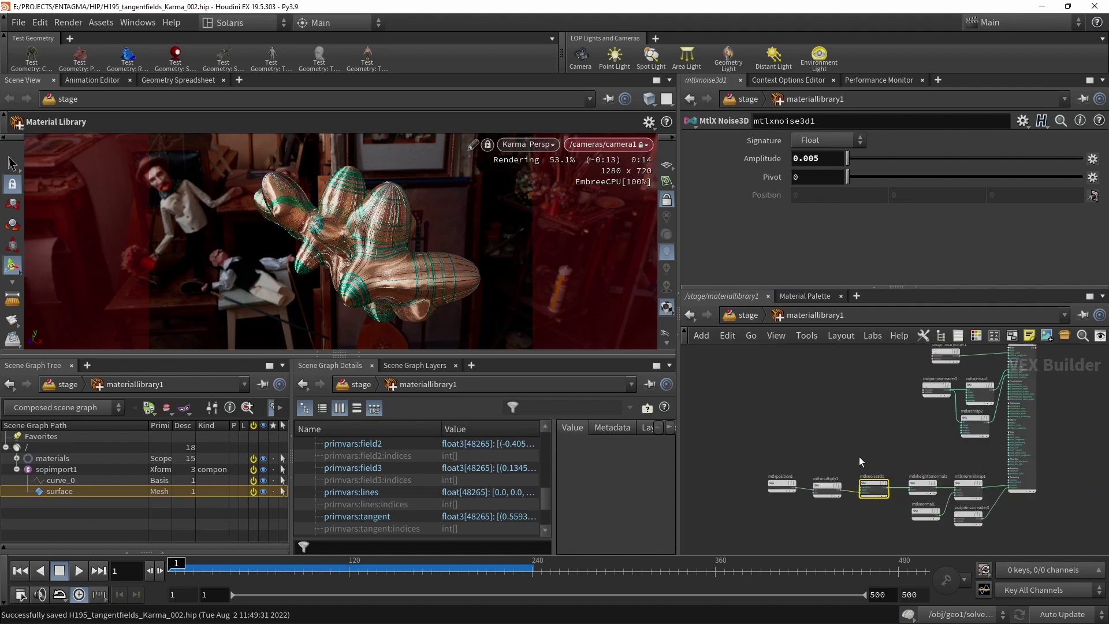
pyautogui.scroll(3, 932, 427)
pyautogui.moveTo(930, 416); pyautogui.dragTo(909, 470, button='middle')
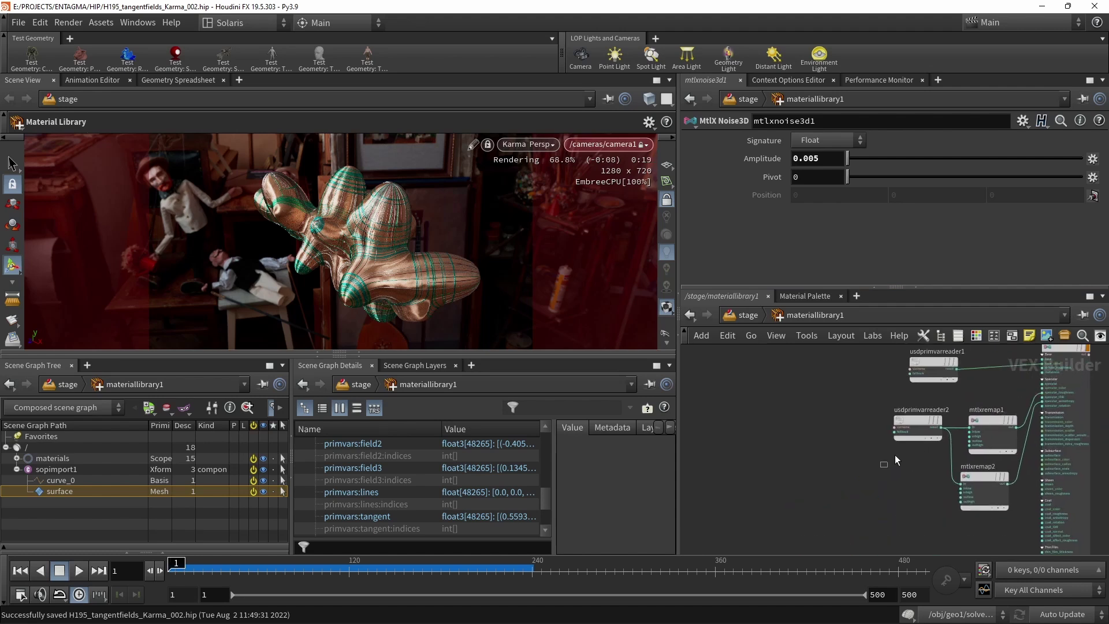
# Review the settings of both upper primvar readers and the noise-to-normal-map node chain in the material network
pyautogui.click(929, 411)
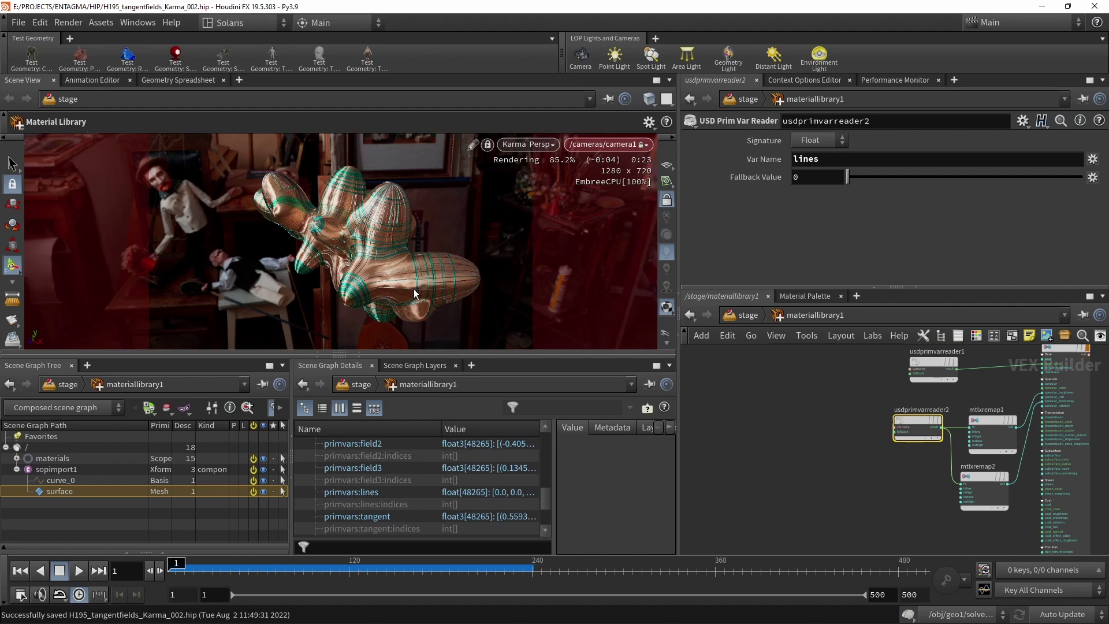
pyautogui.click(931, 369)
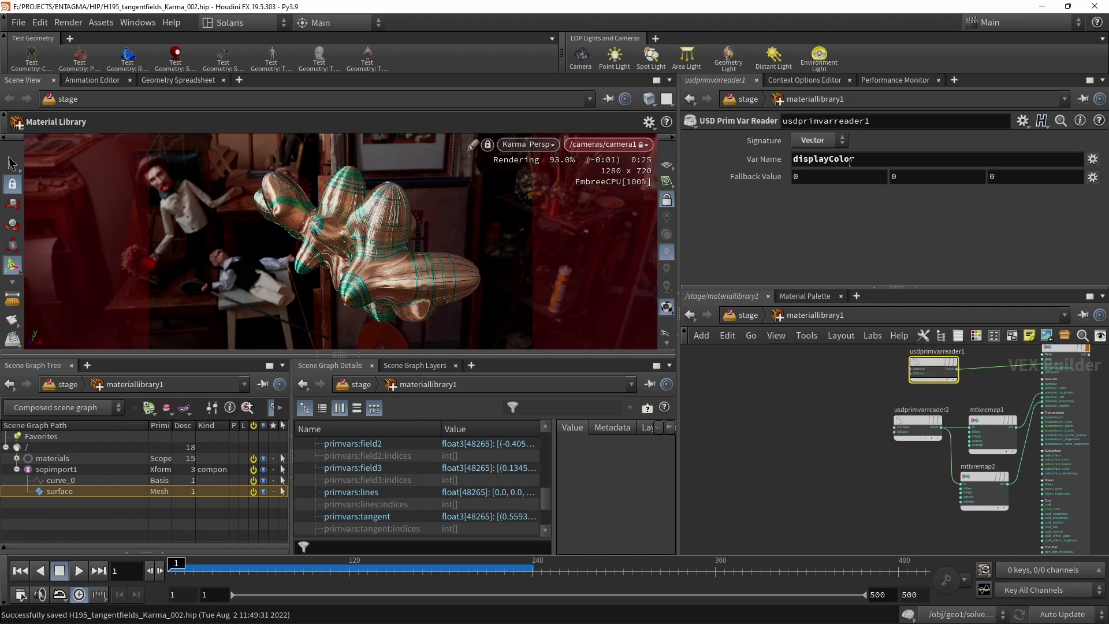
pyautogui.scroll(-1, 841, 451)
pyautogui.moveTo(840, 489); pyautogui.dragTo(914, 398, button='middle')
pyautogui.moveTo(763, 414); pyautogui.dragTo(1007, 442)
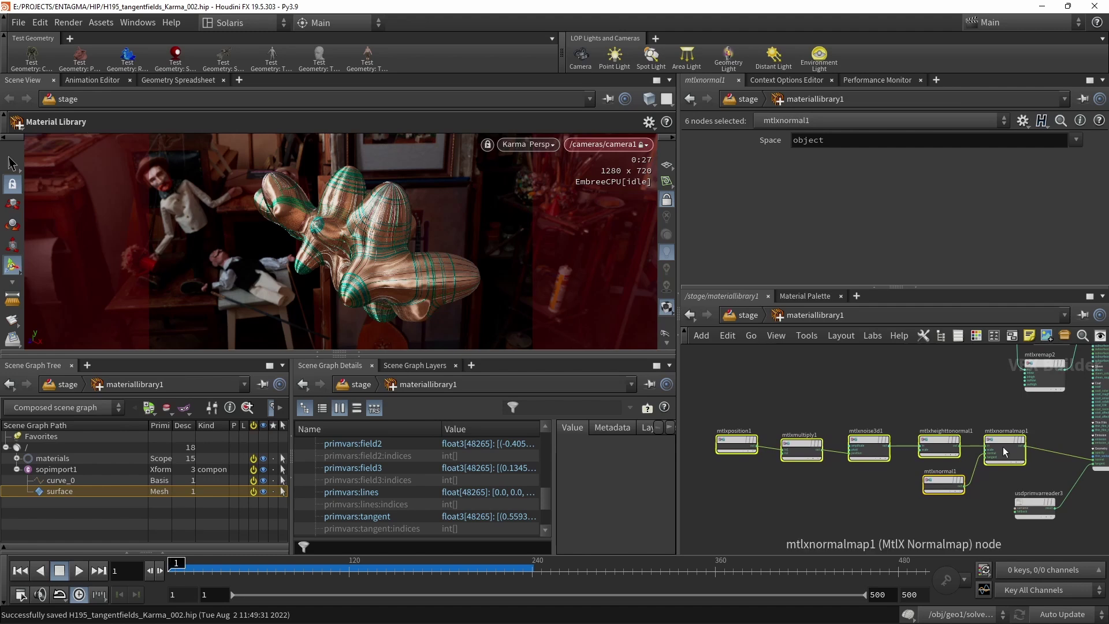
pyautogui.moveTo(916, 532); pyautogui.dragTo(912, 526, button='middle')
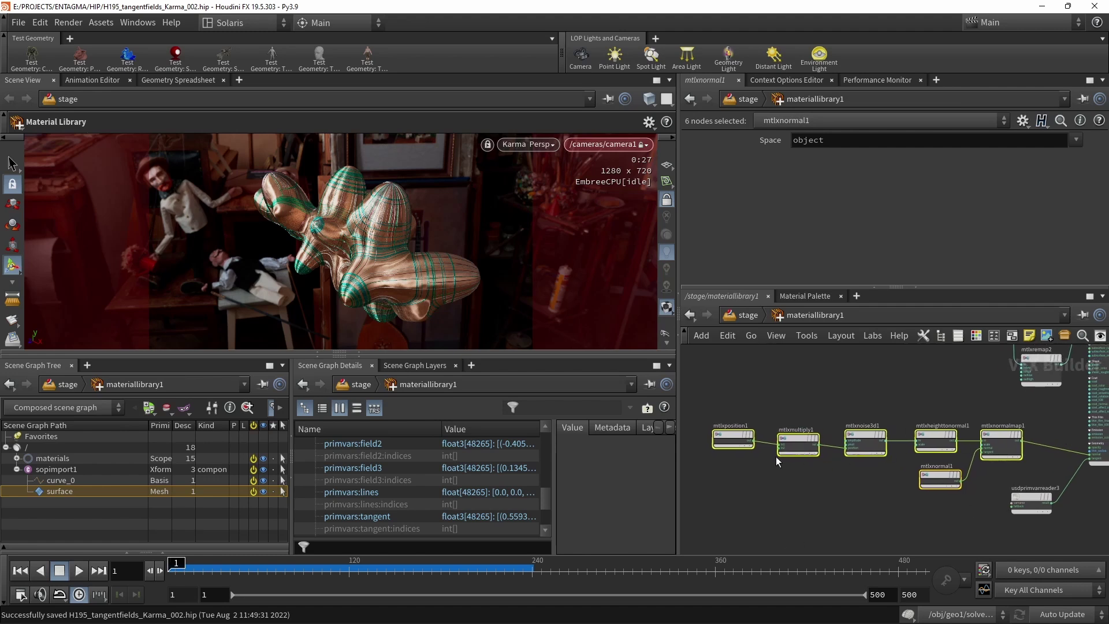
pyautogui.click(863, 518)
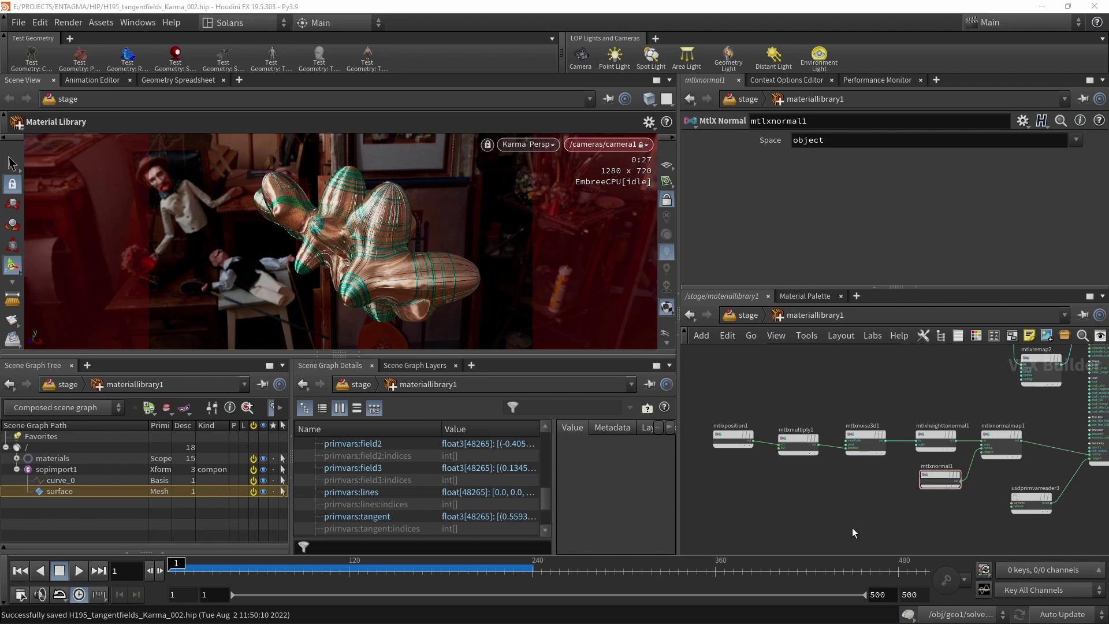
# Return to the stage network, add a SOP Create node beside the existing chain and enter it
pyautogui.click(740, 316)
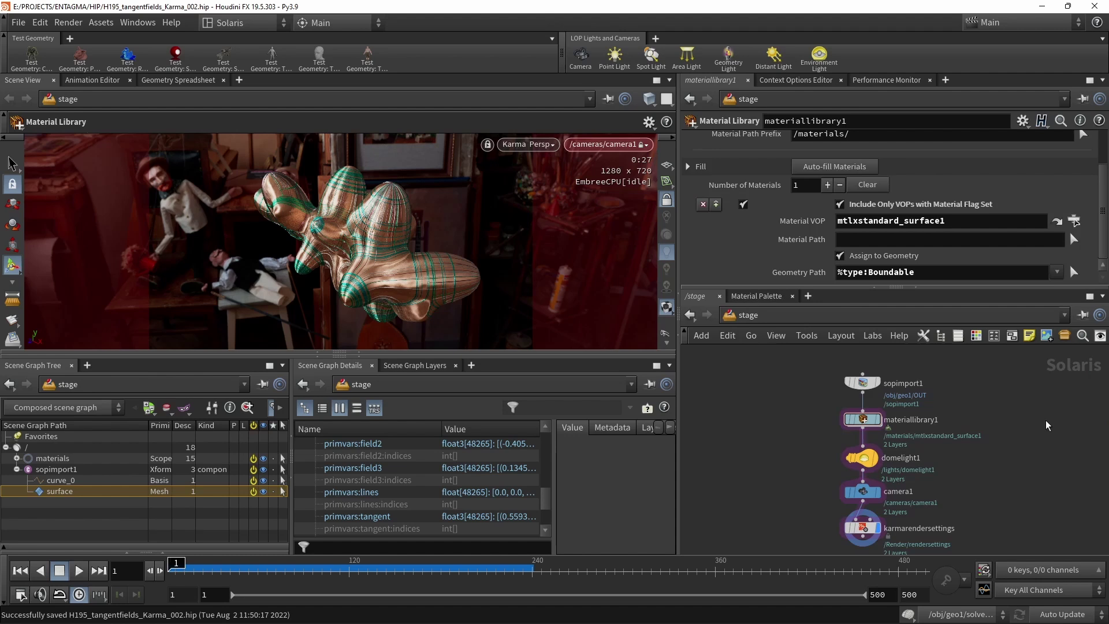
pyautogui.press('Tab')
pyautogui.write('sop')
pyautogui.press('Return')
pyautogui.click(1006, 425)
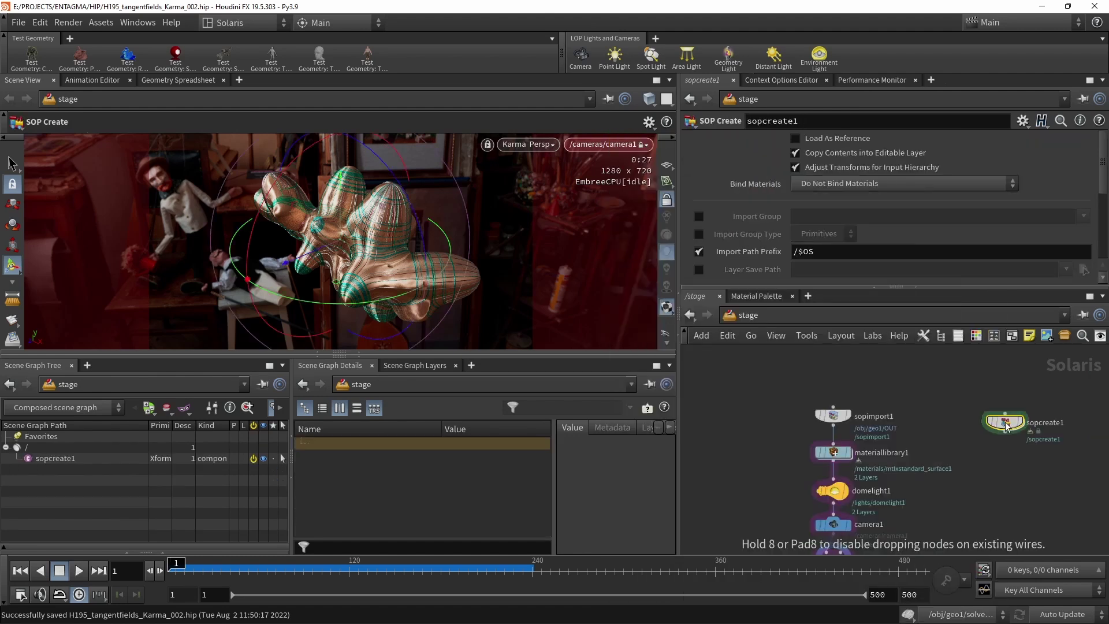
pyautogui.press('Return')
pyautogui.moveTo(937, 504); pyautogui.dragTo(950, 418, button='middle')
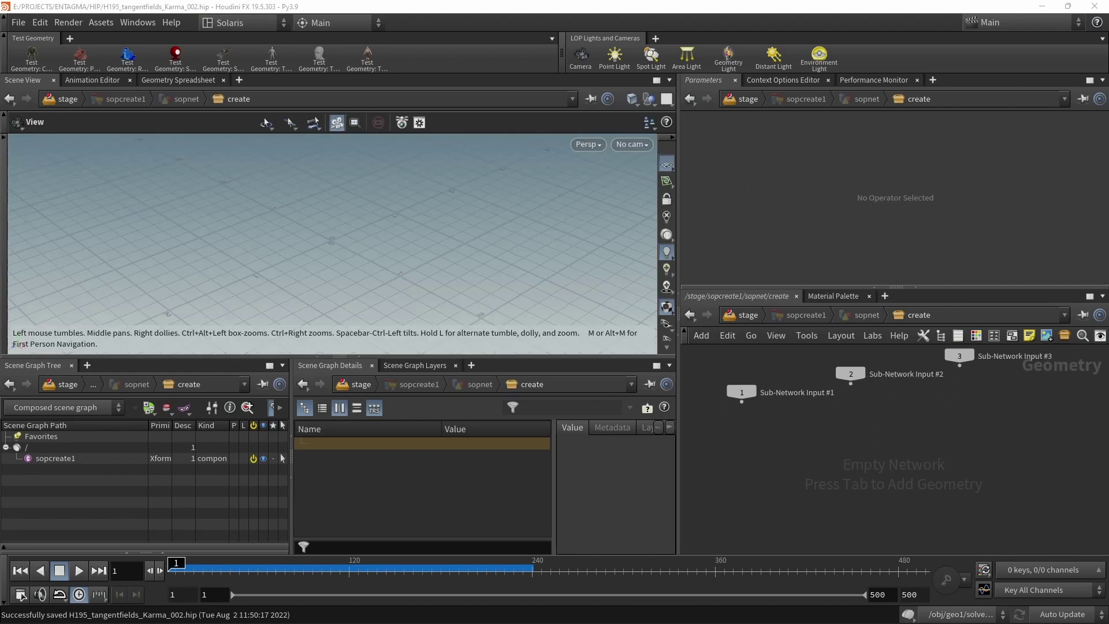
# Add a Grid node inside the SOP Create network
pyautogui.click(787, 518)
pyautogui.press('Tab')
pyautogui.write('grid')
pyautogui.press('Return')
pyautogui.click(836, 460)
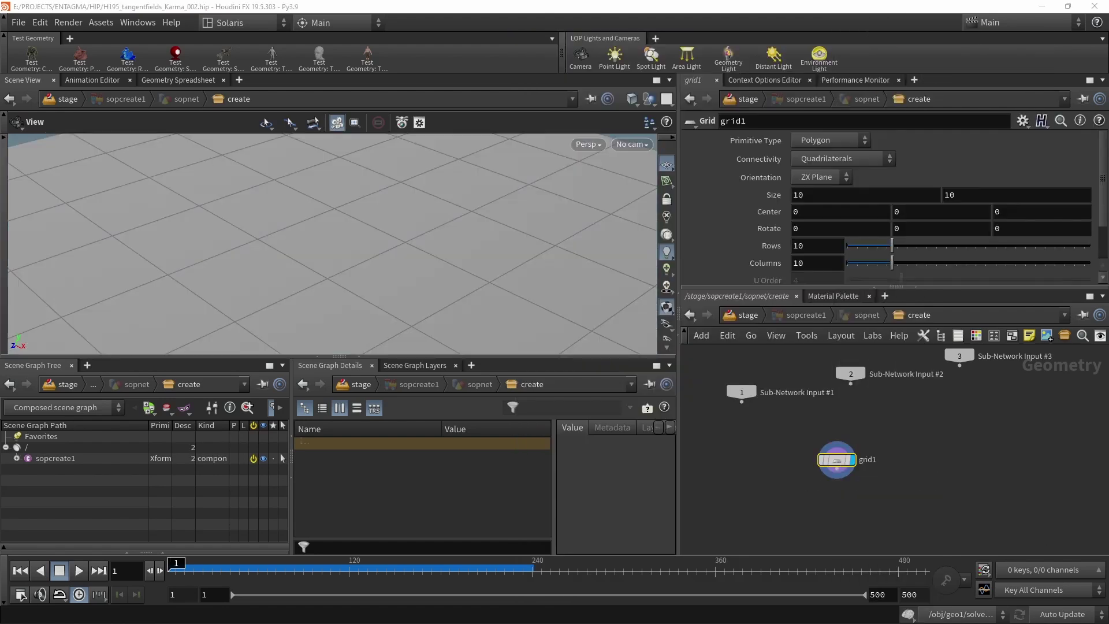
# Set the grid's rows and columns to 40 each
pyautogui.click(833, 242)
pyautogui.write('40')
pyautogui.press('Tab')
pyautogui.write('40')
pyautogui.press('Return')
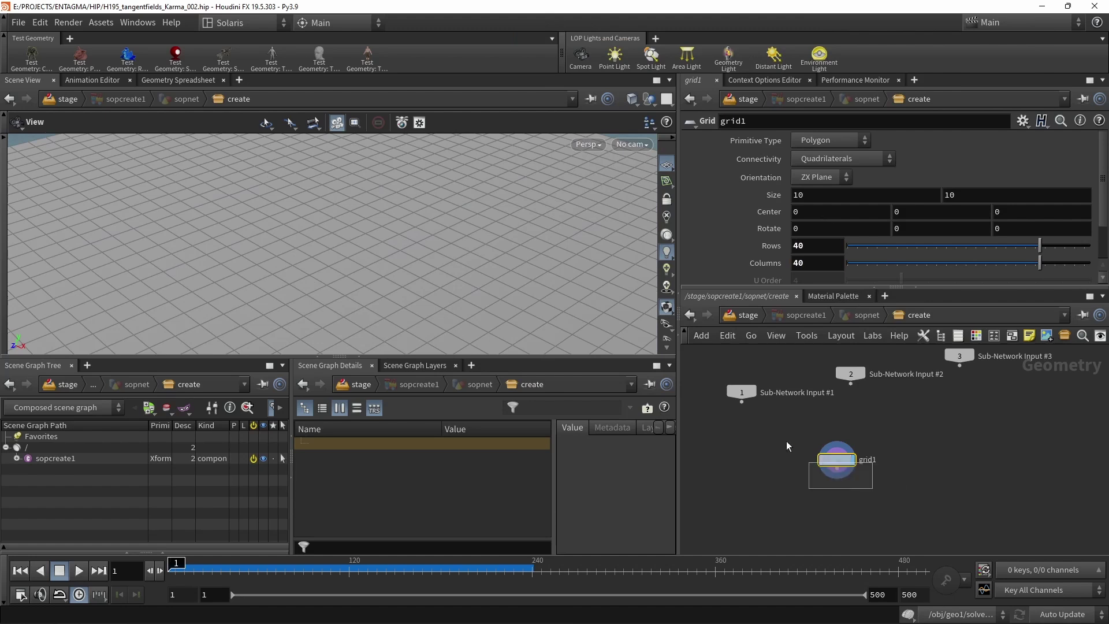
# Add a Bend node fed by grid1
pyautogui.press('Tab')
pyautogui.write('bend')
pyautogui.press('Return')
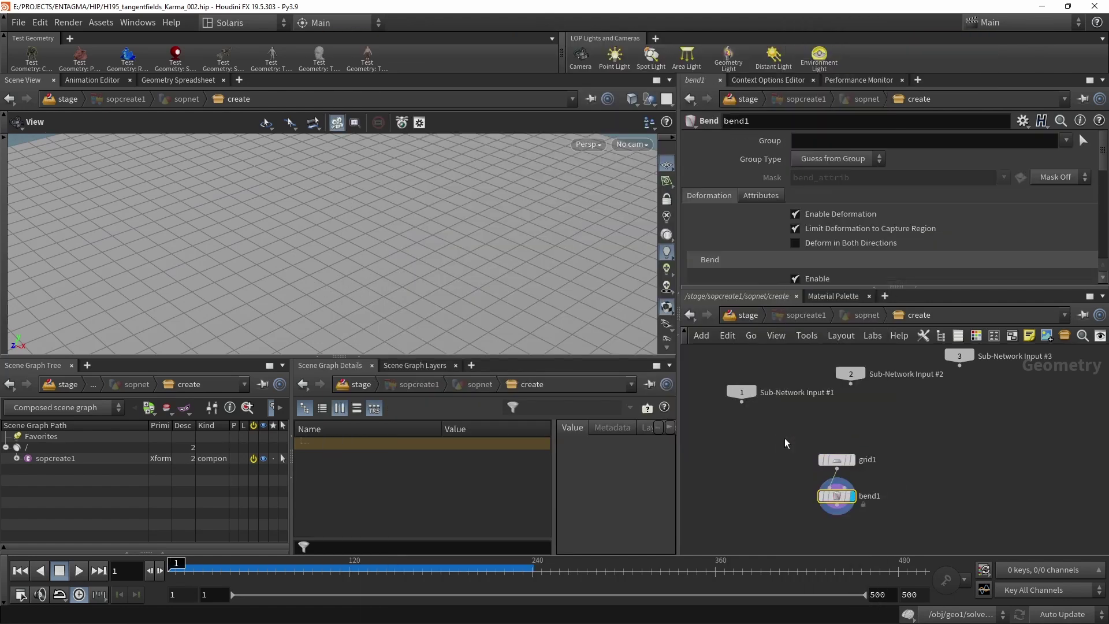
# Set the bend angle of bend1 to 90 and display the bent grid
pyautogui.moveTo(905, 287); pyautogui.dragTo(904, 361)
pyautogui.scroll(-10, 1099, 219)
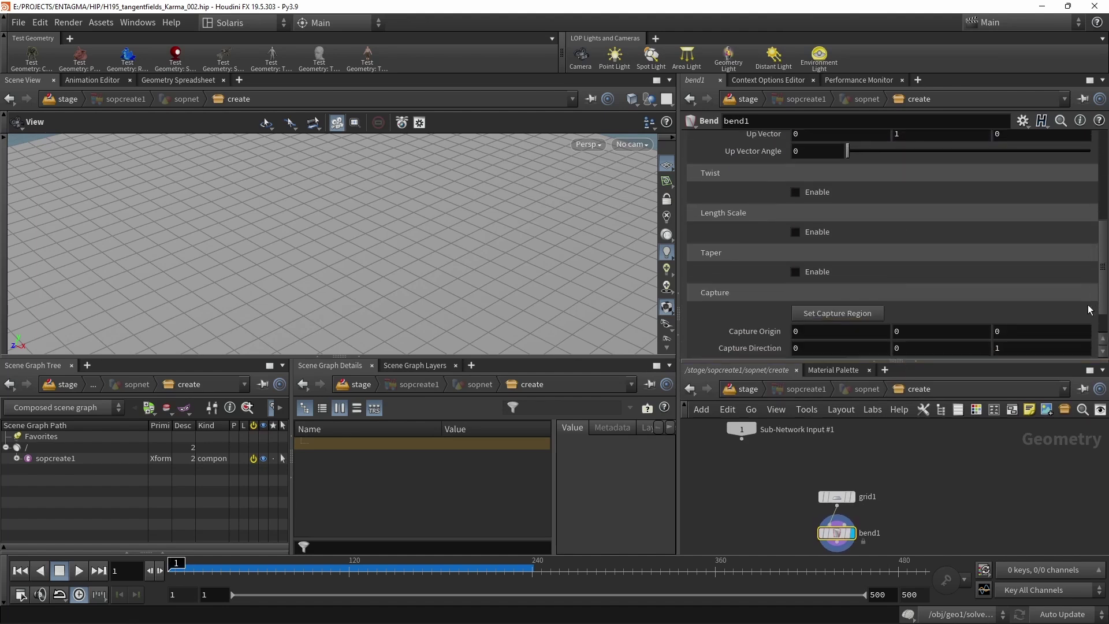
pyautogui.click(860, 272)
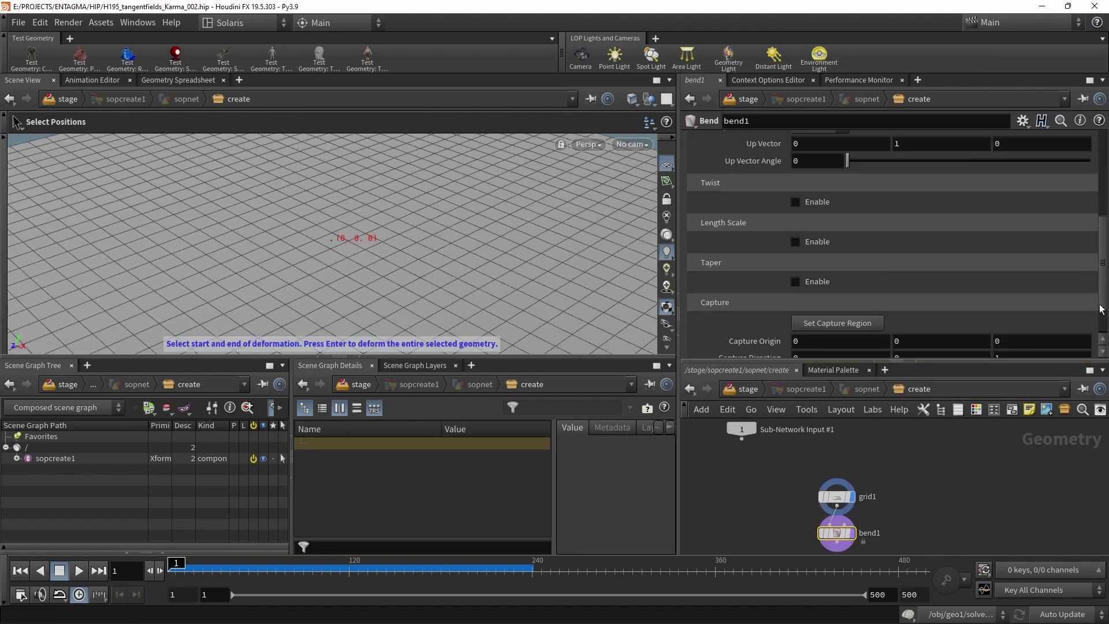
pyautogui.scroll(5, 909, 221)
pyautogui.moveTo(921, 219); pyautogui.dragTo(955, 217)
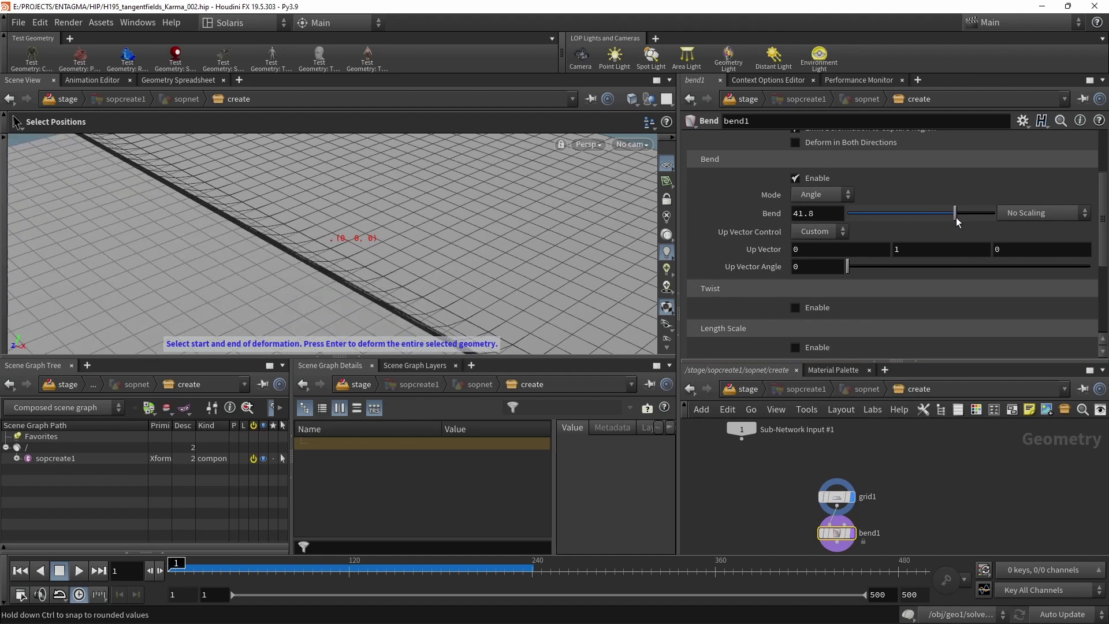
pyautogui.click(832, 213)
pyautogui.write('90')
pyautogui.press('Return')
pyautogui.keyDown('alt'); pyautogui.moveTo(543, 293); pyautogui.dragTo(376, 276); pyautogui.keyUp('alt')
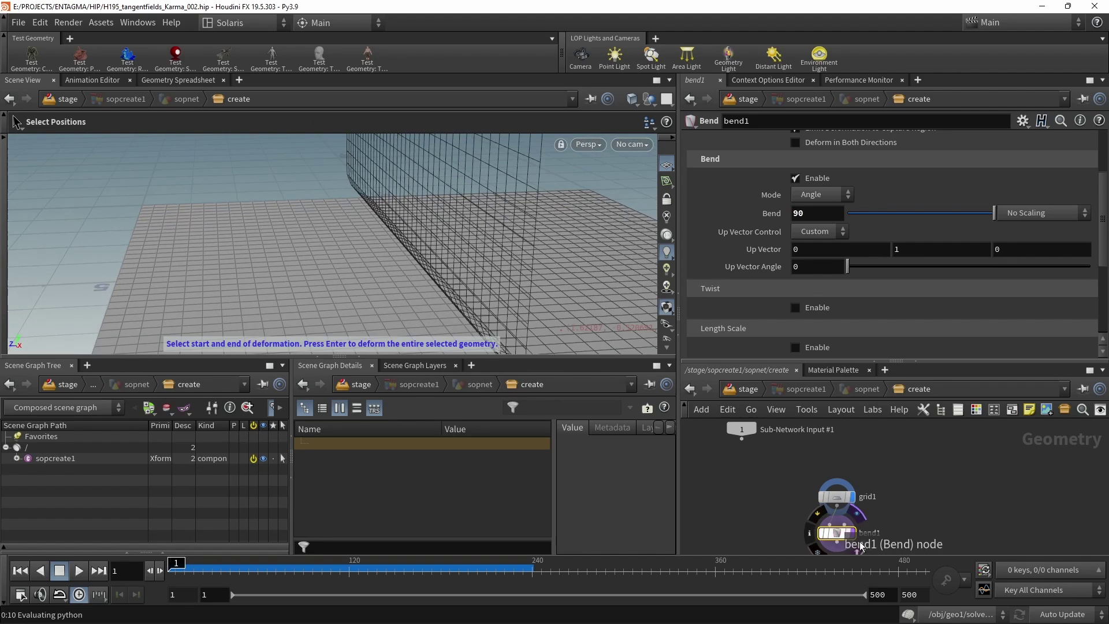
pyautogui.keyDown('alt'); pyautogui.moveTo(439, 249); pyautogui.dragTo(369, 254); pyautogui.keyUp('alt')
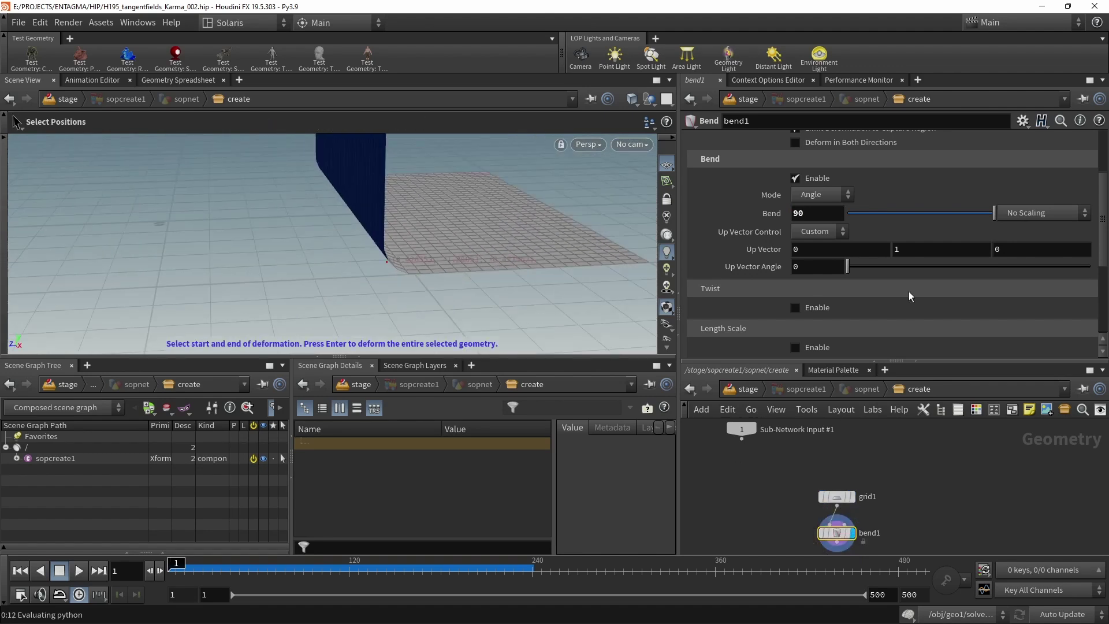
# Set bend1's capture length to 4 and shift its capture origin to -1 in Z
pyautogui.scroll(-4, 835, 278)
pyautogui.click(835, 323)
pyautogui.write('4')
pyautogui.press('Return')
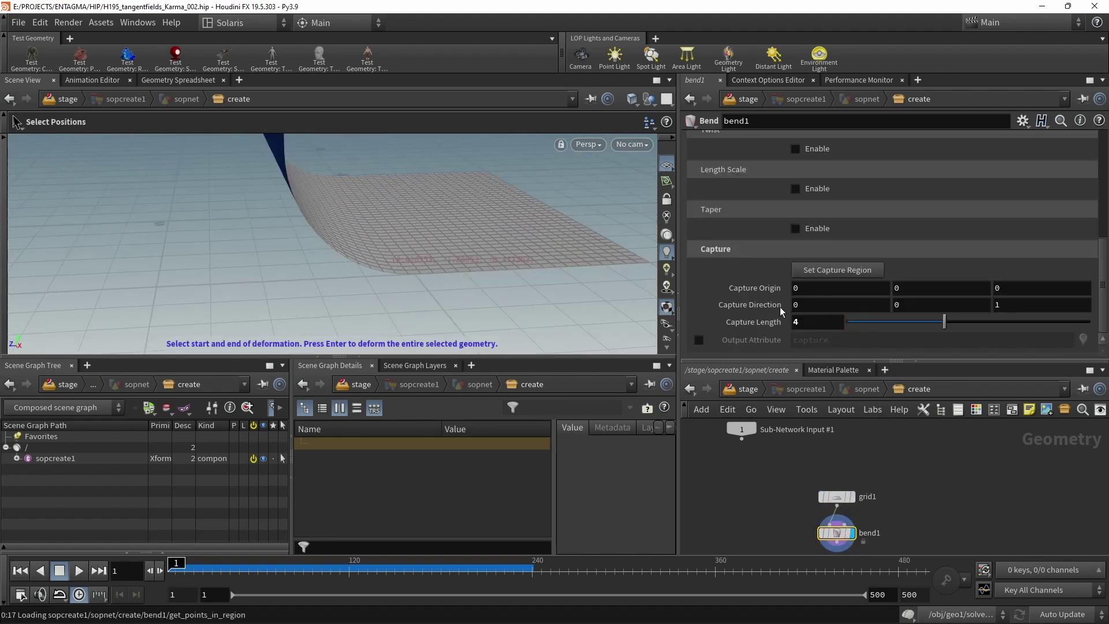
pyautogui.press('Escape')
pyautogui.moveTo(408, 240); pyautogui.dragTo(391, 267)
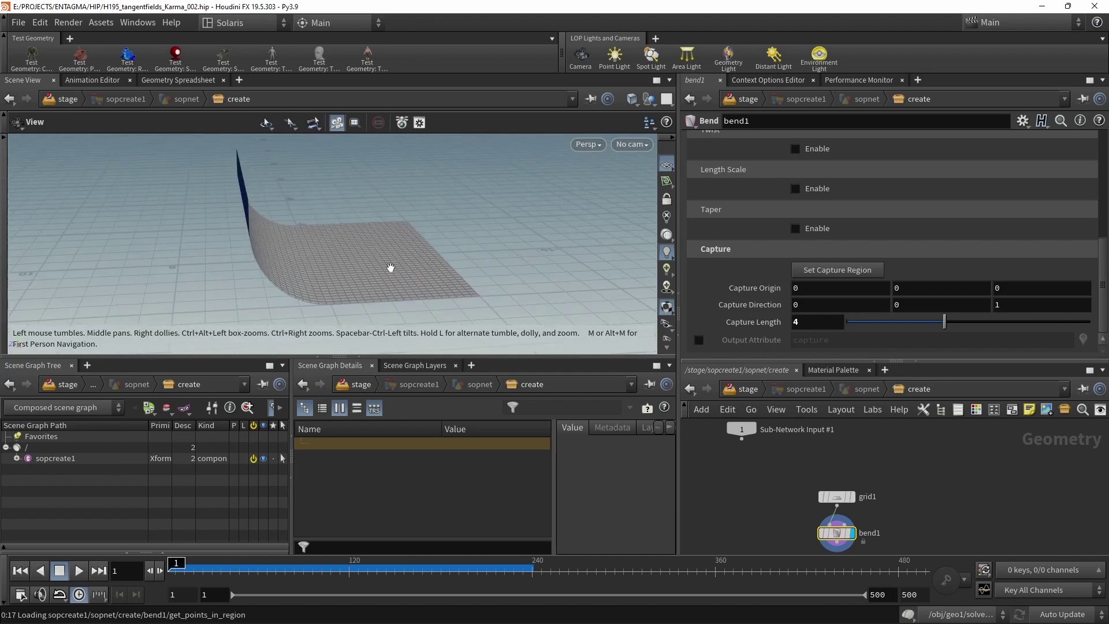
pyautogui.moveTo(1029, 284); pyautogui.dragTo(980, 478, button='middle')
pyautogui.keyDown('alt'); pyautogui.moveTo(386, 264); pyautogui.dragTo(275, 295); pyautogui.keyUp('alt')
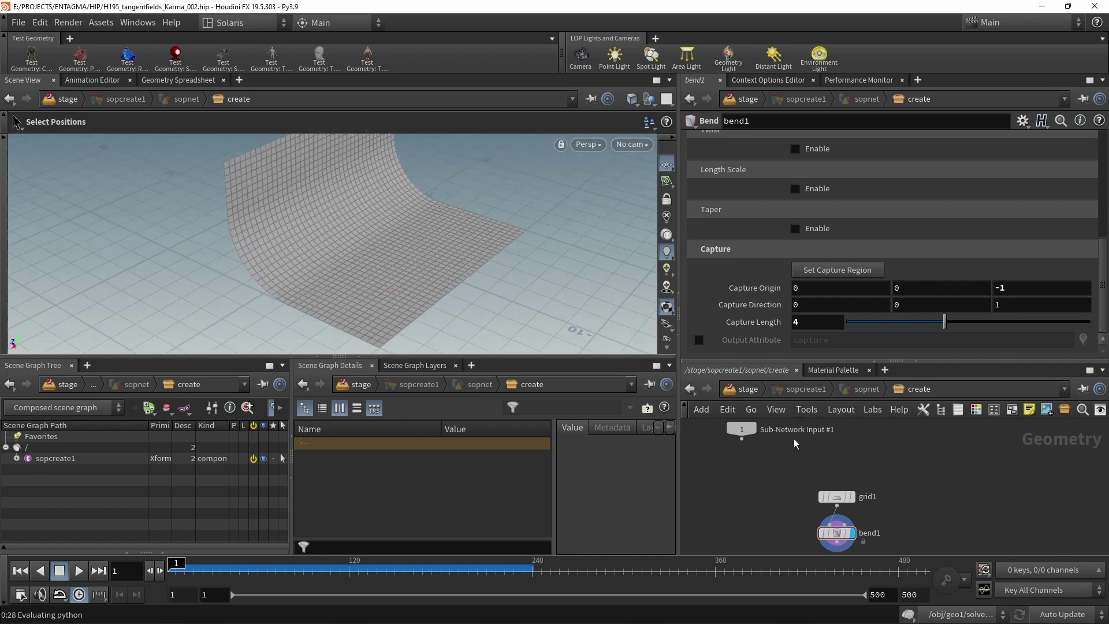
# Back in the stage network, add a Material Library node after sopcreate1 and wire its output into domelight1
pyautogui.click(747, 391)
pyautogui.moveTo(965, 477); pyautogui.dragTo(968, 471)
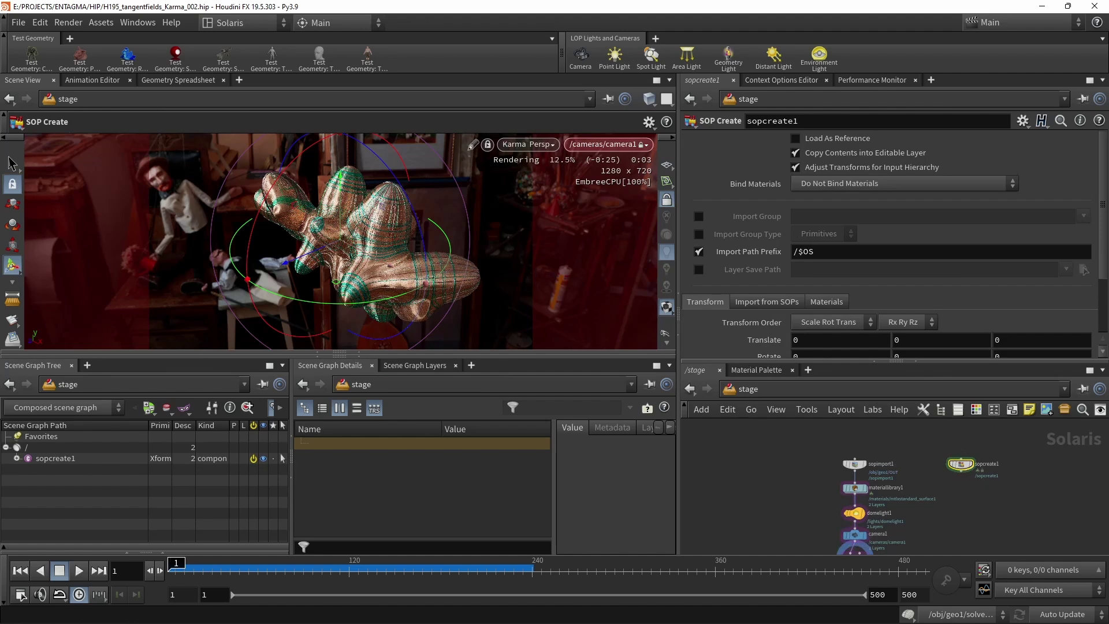
pyautogui.scroll(2, 938, 520)
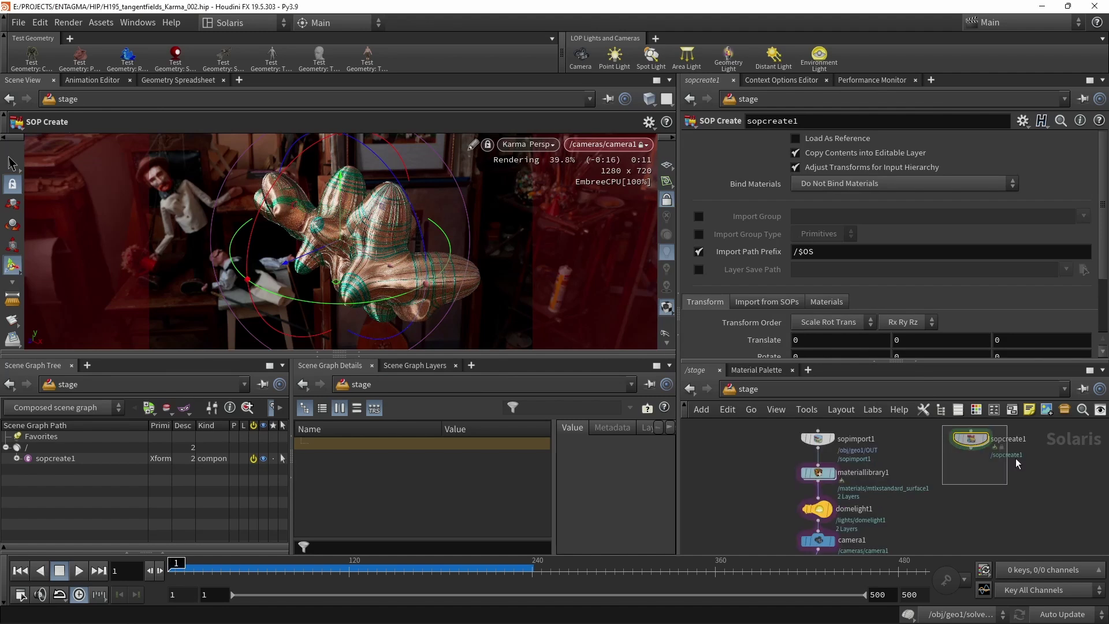
pyautogui.press('Tab')
pyautogui.write('matlib')
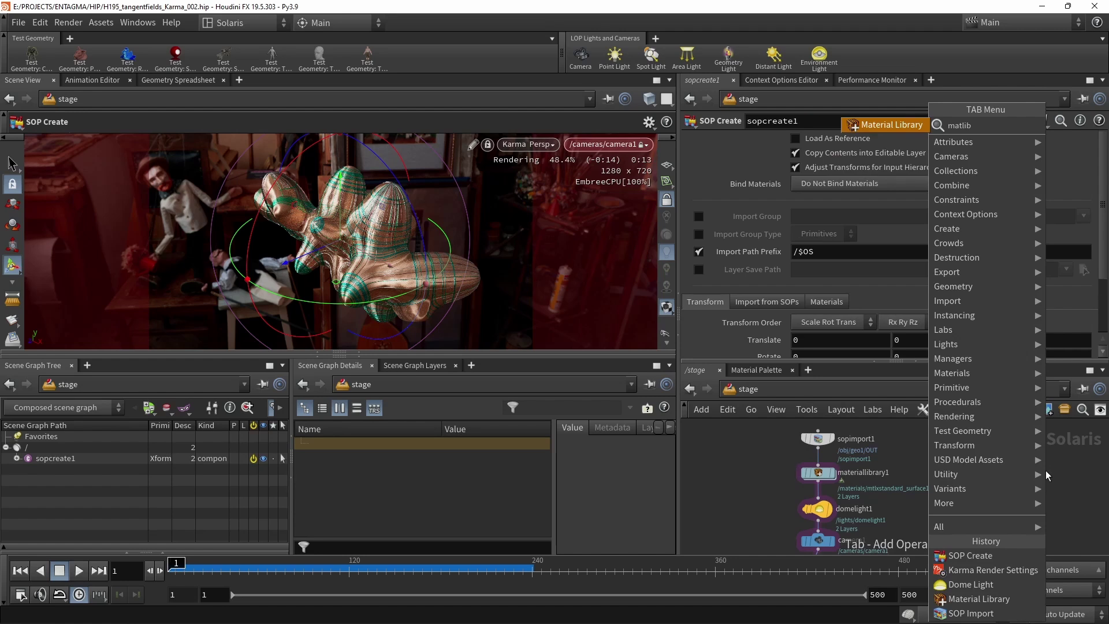
pyautogui.press('Return')
pyautogui.click(971, 482)
pyautogui.click(817, 497)
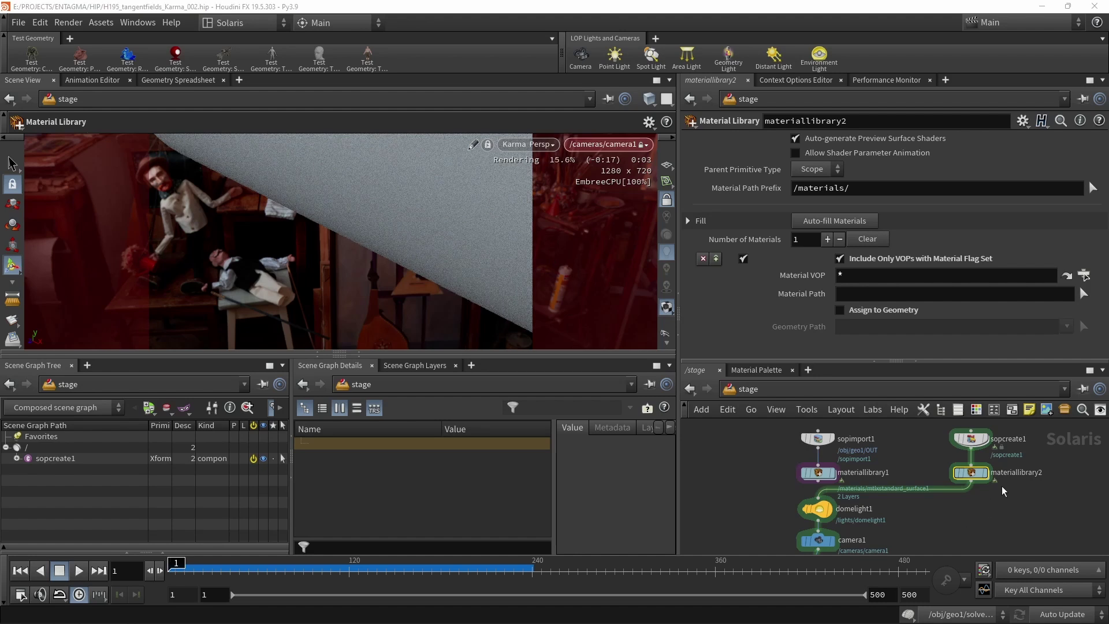
# Insert a Transform node between materiallibrary2 and domelight1, aligned beneath materiallibrary2
pyautogui.moveTo(1002, 487); pyautogui.dragTo(994, 541, button='middle')
pyautogui.moveTo(983, 460); pyautogui.dragTo(956, 489)
pyautogui.moveTo(988, 541); pyautogui.dragTo(988, 472, button='middle')
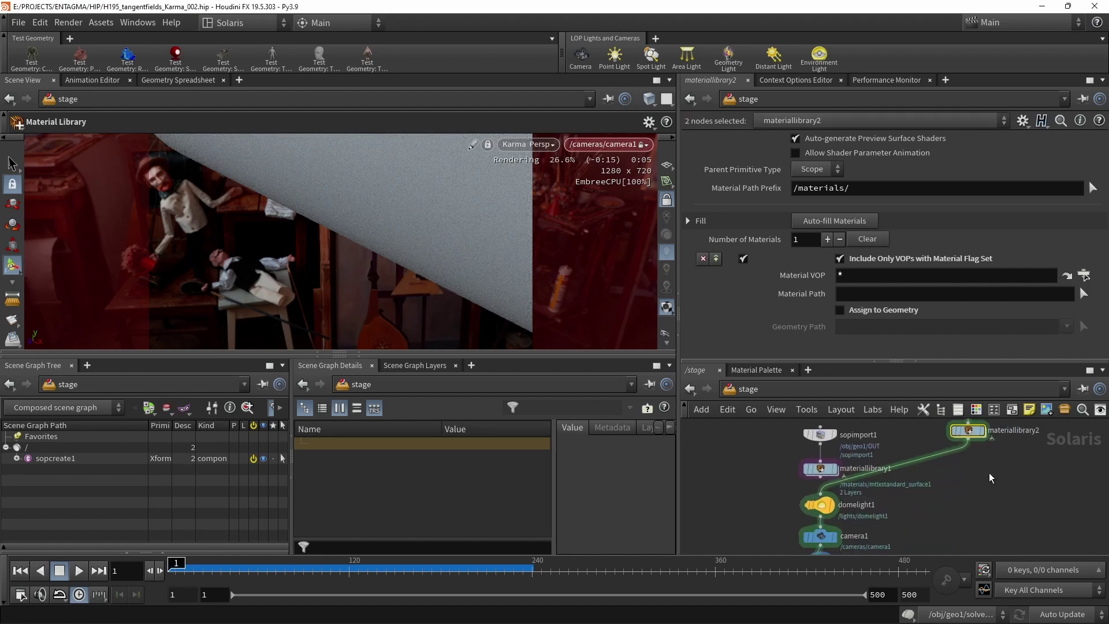
pyautogui.press('Tab')
pyautogui.write('transf')
pyautogui.press('Return')
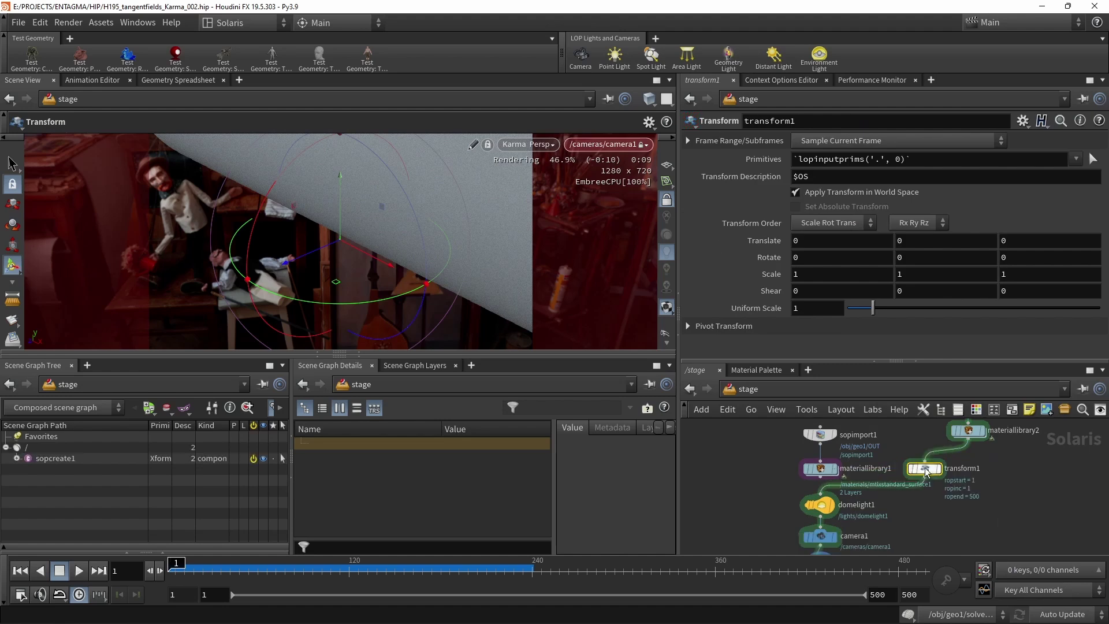
pyautogui.click(980, 493)
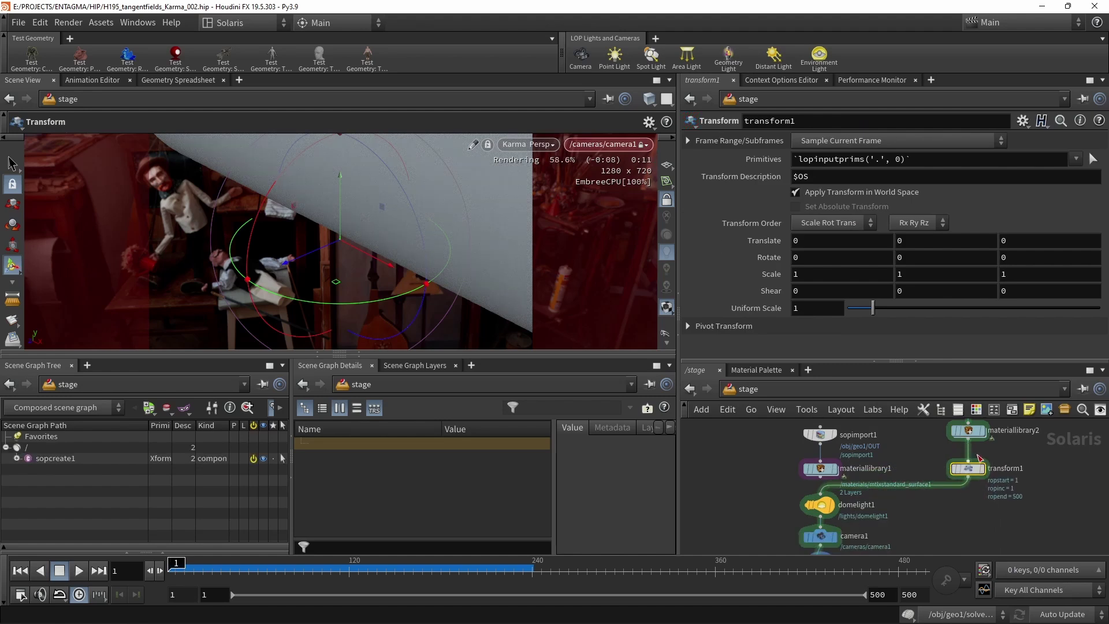
# Try rotating the backdrop about -44 degrees around Y with the viewport handle and restart the Karma render
pyautogui.moveTo(359, 303); pyautogui.dragTo(254, 287)
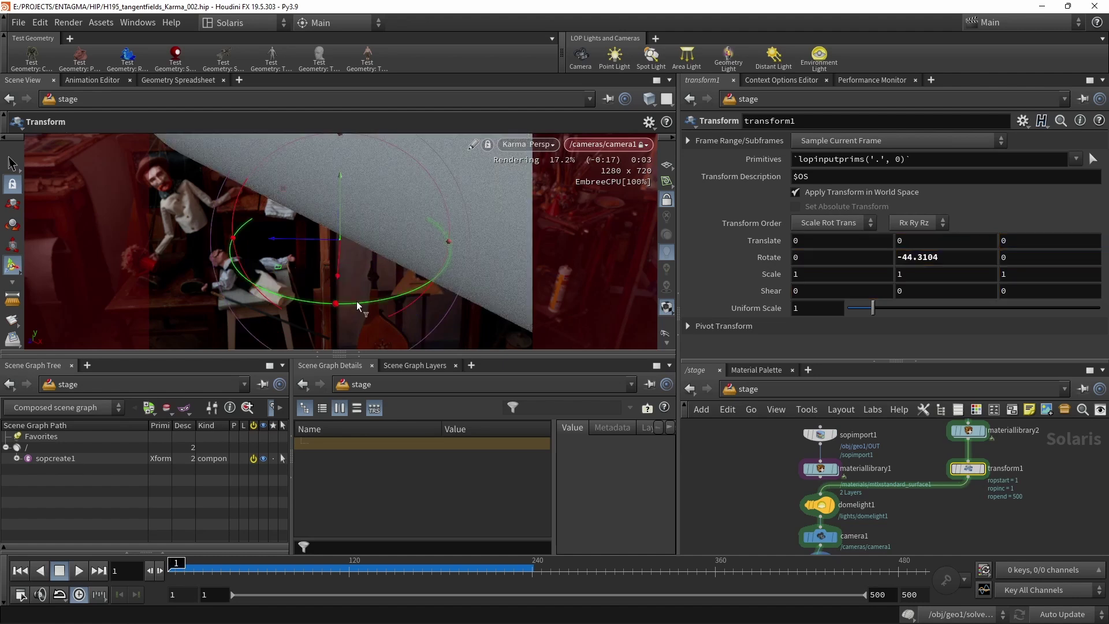
pyautogui.click(541, 143)
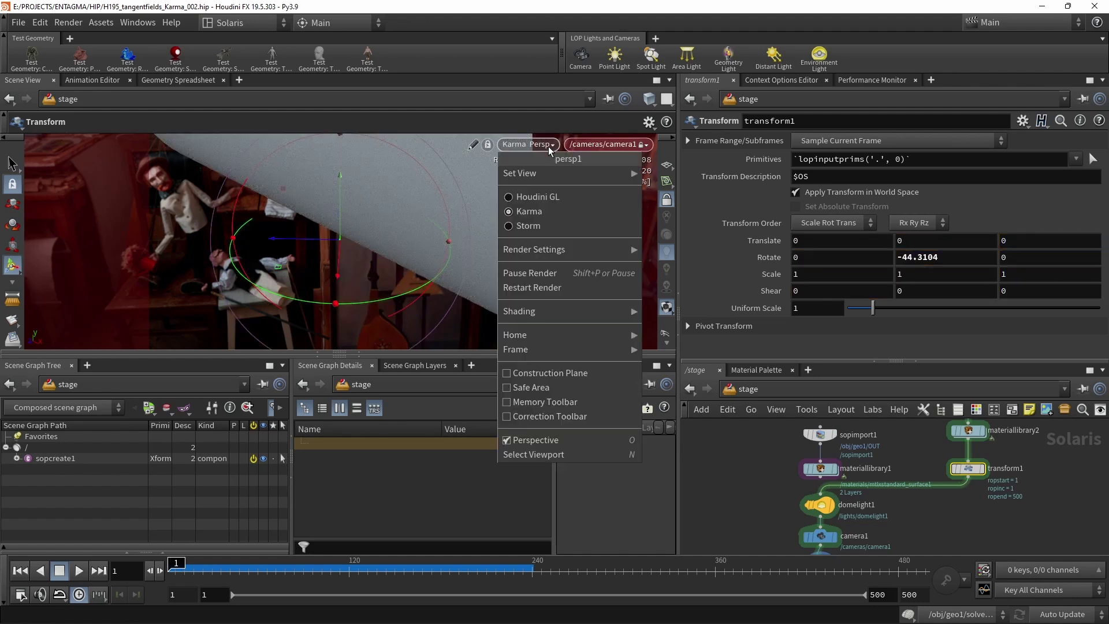
pyautogui.click(546, 291)
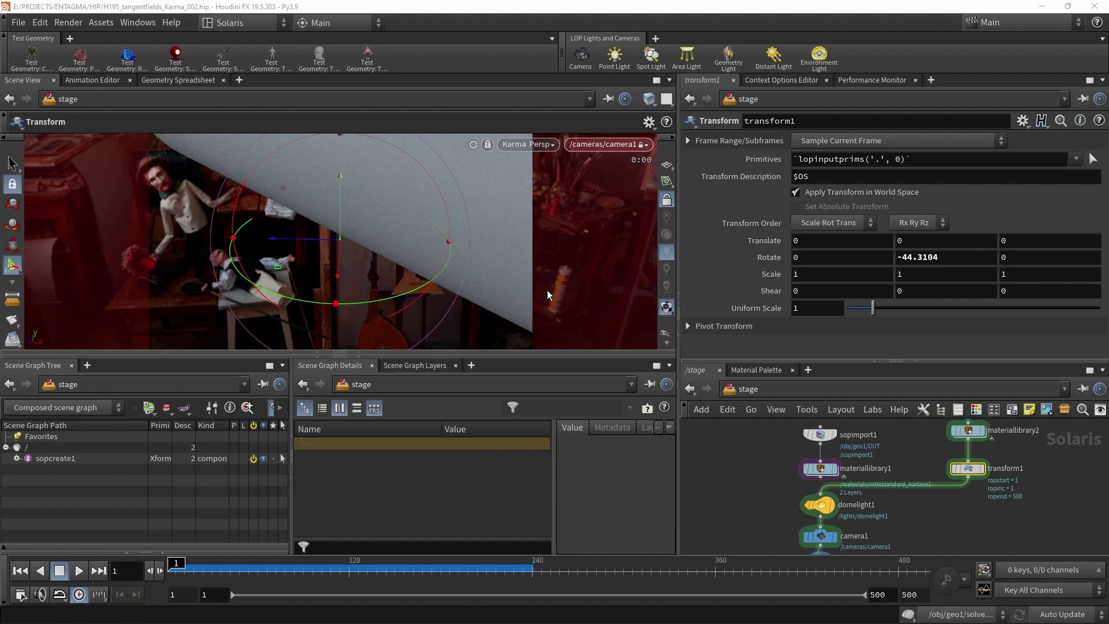
# Set the Primitives pattern of transform1 to *
pyautogui.click(838, 160)
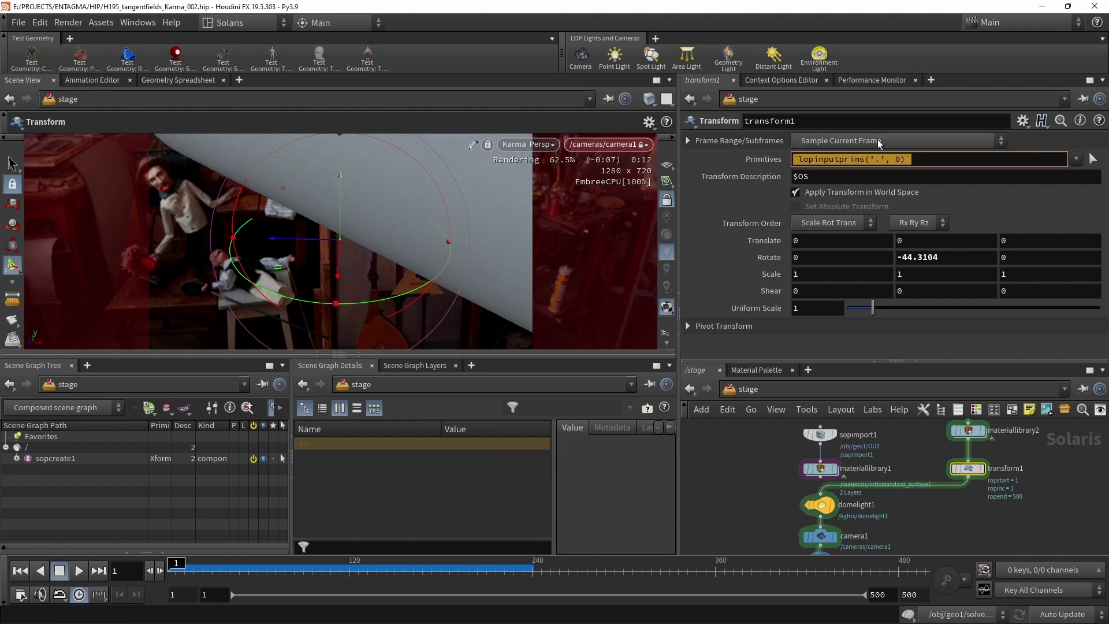
pyautogui.write('*')
pyautogui.press('Return')
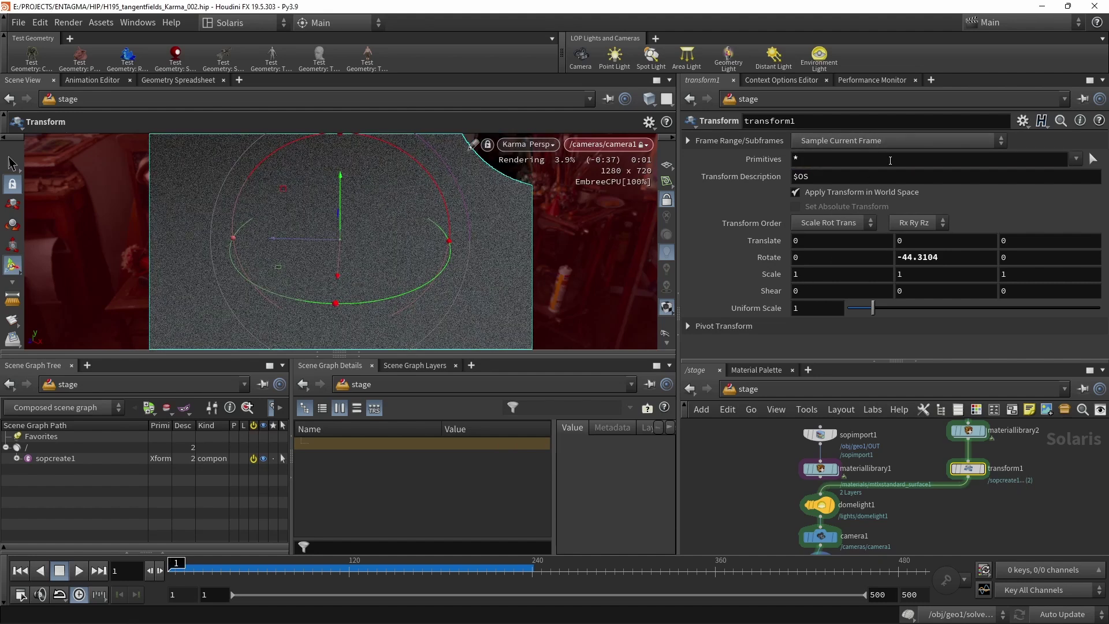
# Set the backdrop transform's Y rotation to 100 and its Y translation to -0.07
pyautogui.moveTo(416, 292); pyautogui.dragTo(354, 313)
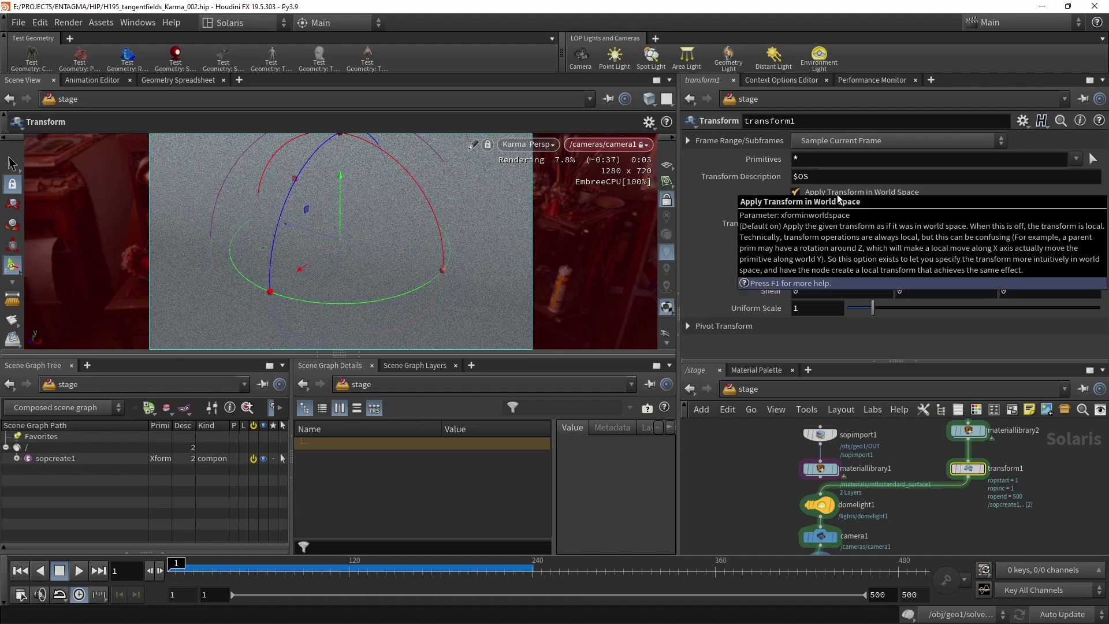
pyautogui.click(943, 257)
pyautogui.write('100')
pyautogui.press('Return')
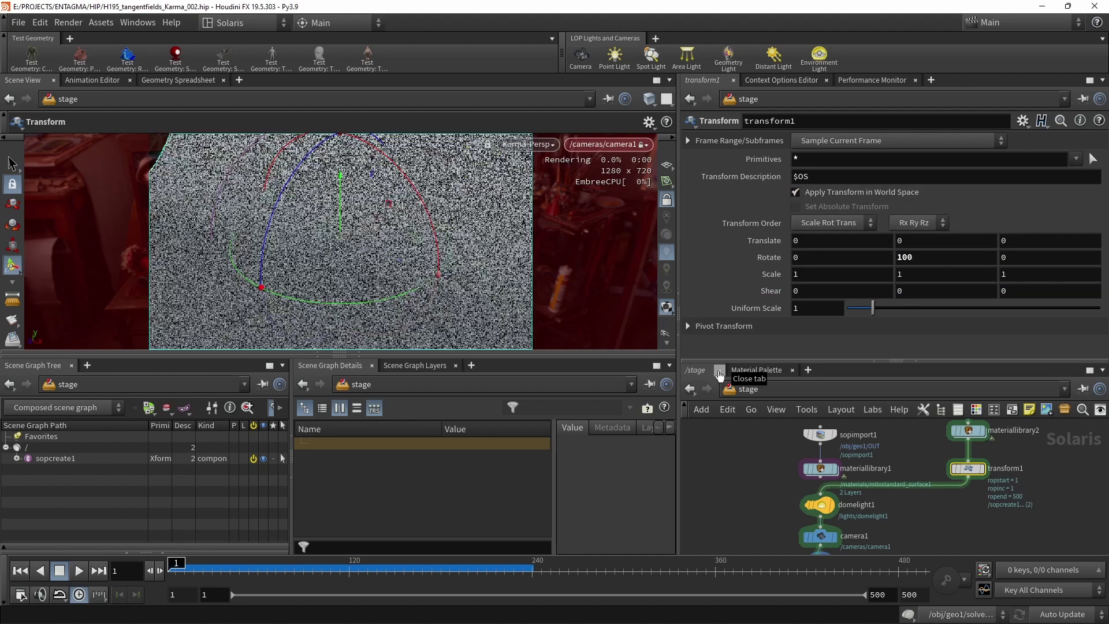
pyautogui.click(931, 247)
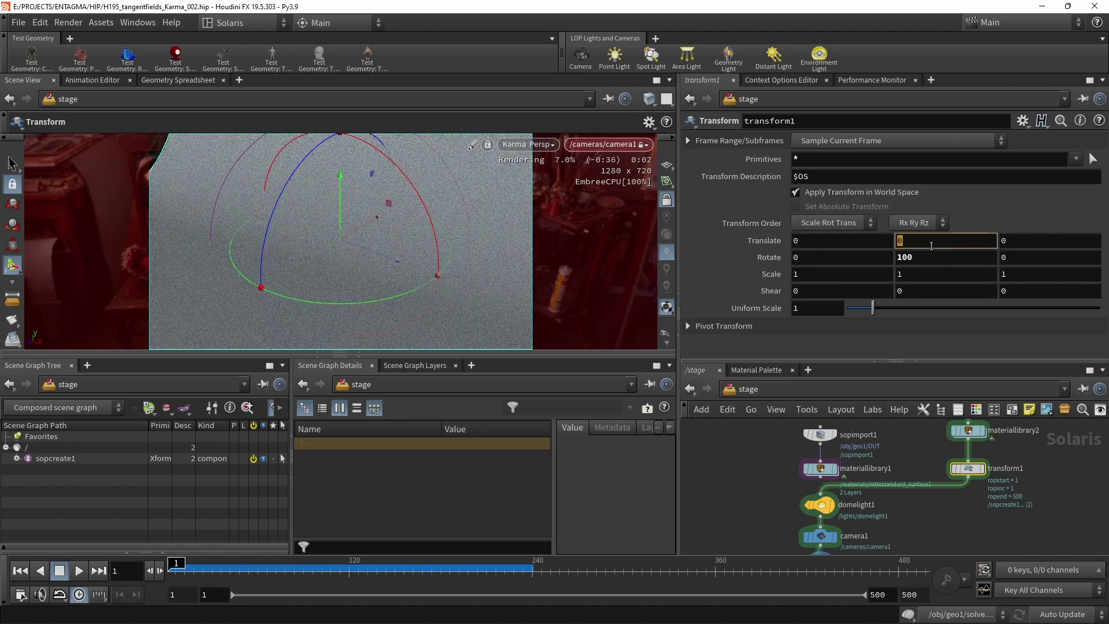
pyautogui.write('-0.07')
pyautogui.press('Return')
pyautogui.scroll(-3, 873, 485)
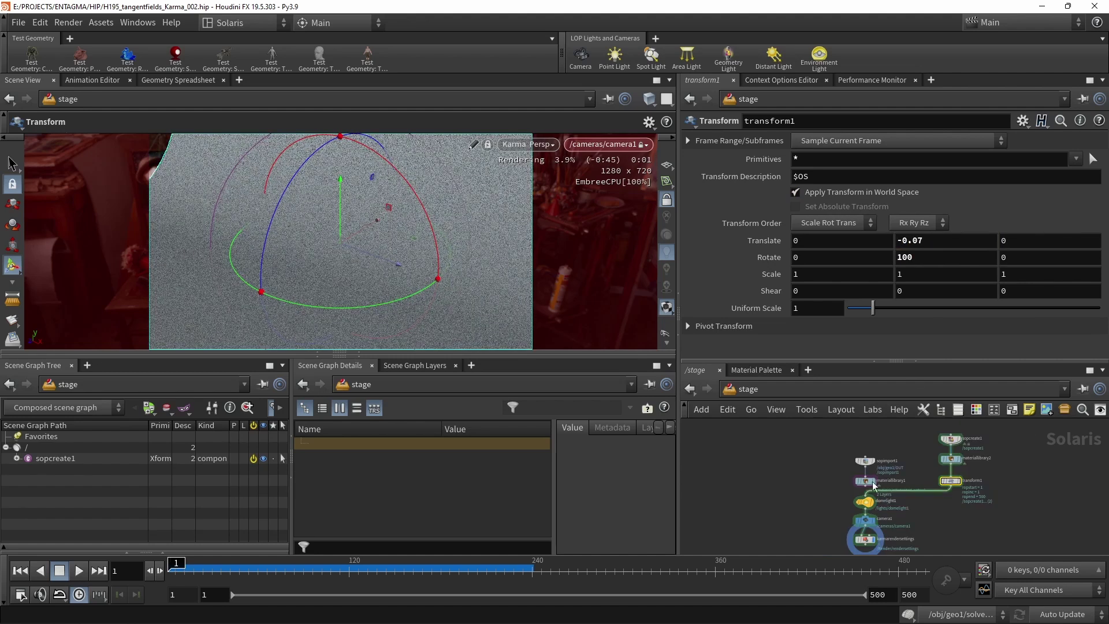
# Move the domelight1, camera1 and karmarendersettings nodes together to make room beneath materiallibrary1 and transform1
pyautogui.click(864, 481)
pyautogui.moveTo(865, 487); pyautogui.dragTo(913, 548)
pyautogui.scroll(2, 913, 546)
pyautogui.click(866, 491)
pyautogui.moveTo(873, 495); pyautogui.dragTo(883, 509)
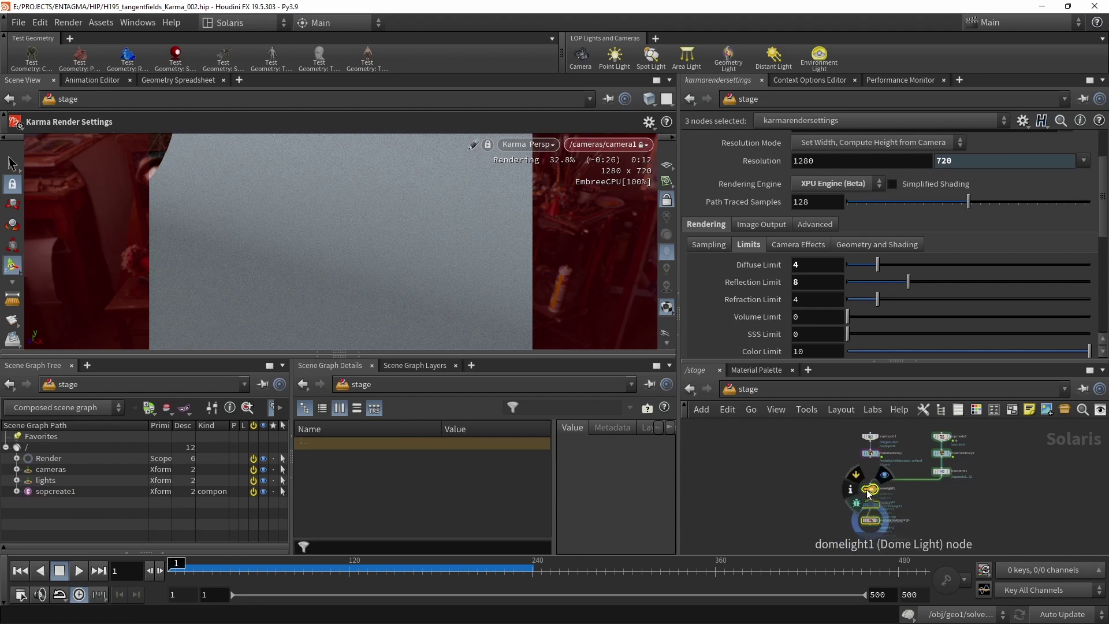
pyautogui.scroll(2, 866, 489)
# Add a Merge node combining materiallibrary1 and transform1, and connect its output to domelight1
pyautogui.click(880, 482)
pyautogui.press('Tab')
pyautogui.write('merge')
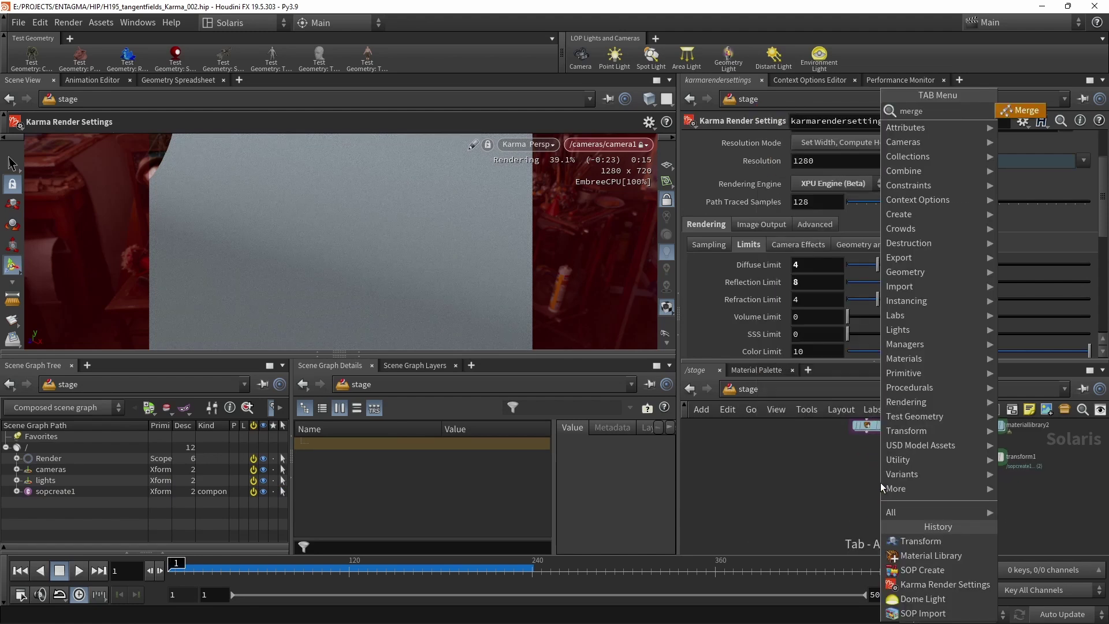
pyautogui.press('Return')
pyautogui.click(880, 483)
pyautogui.click(866, 433)
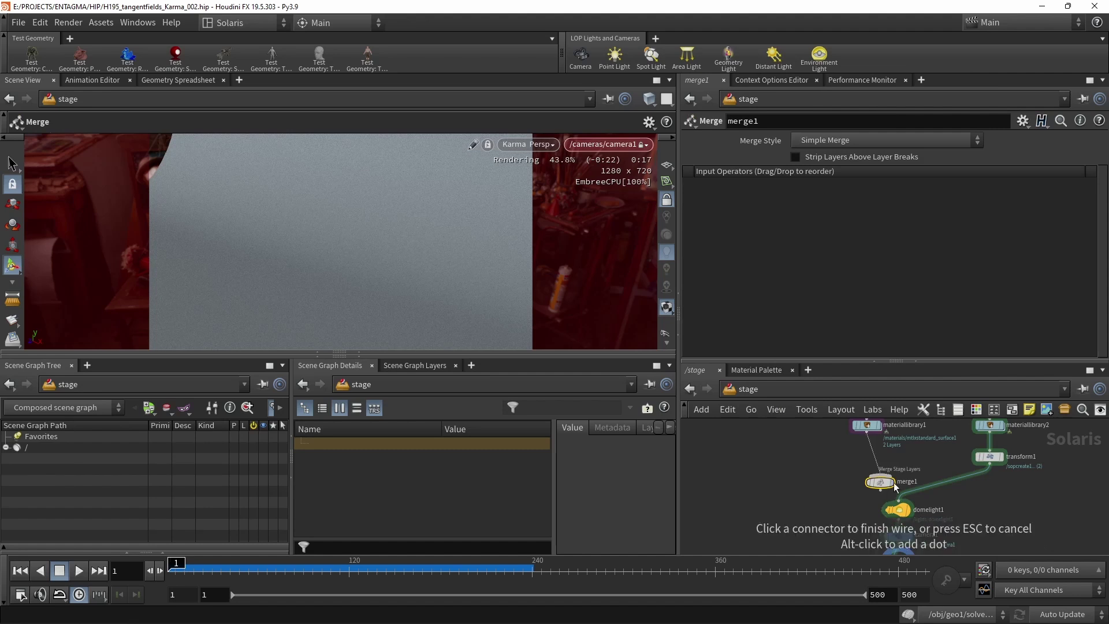
pyautogui.click(895, 487)
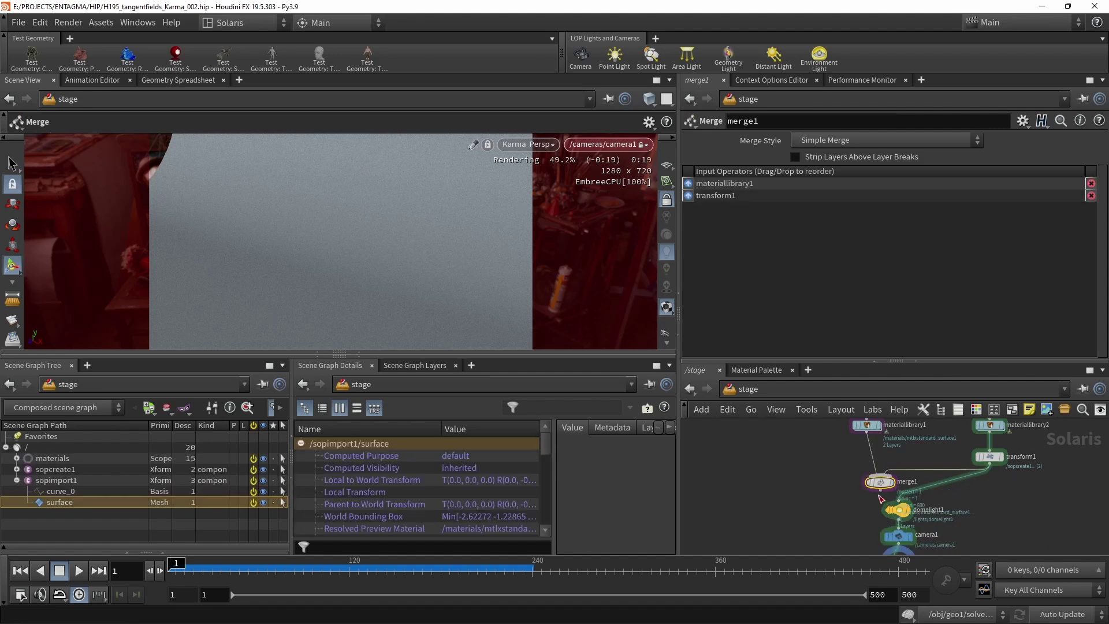
pyautogui.click(895, 501)
pyautogui.moveTo(877, 484); pyautogui.dragTo(896, 483)
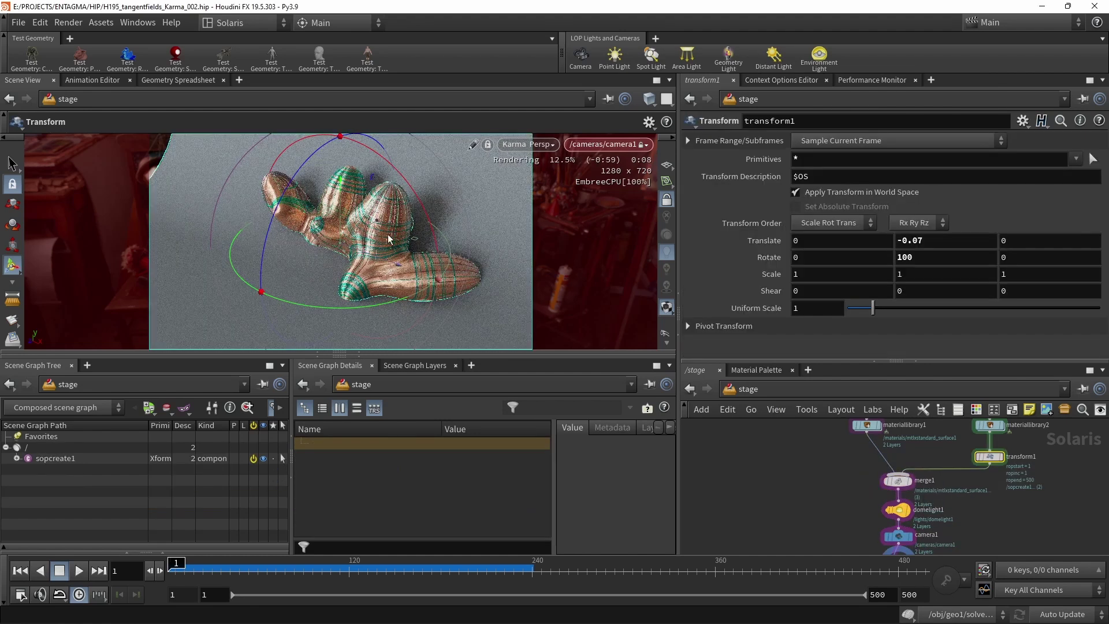
# Set the backdrop transform's X translation to 3 and its transform order to Rot Trans Scale
pyautogui.doubleClick(822, 245)
pyautogui.write('3')
pyautogui.press('Return')
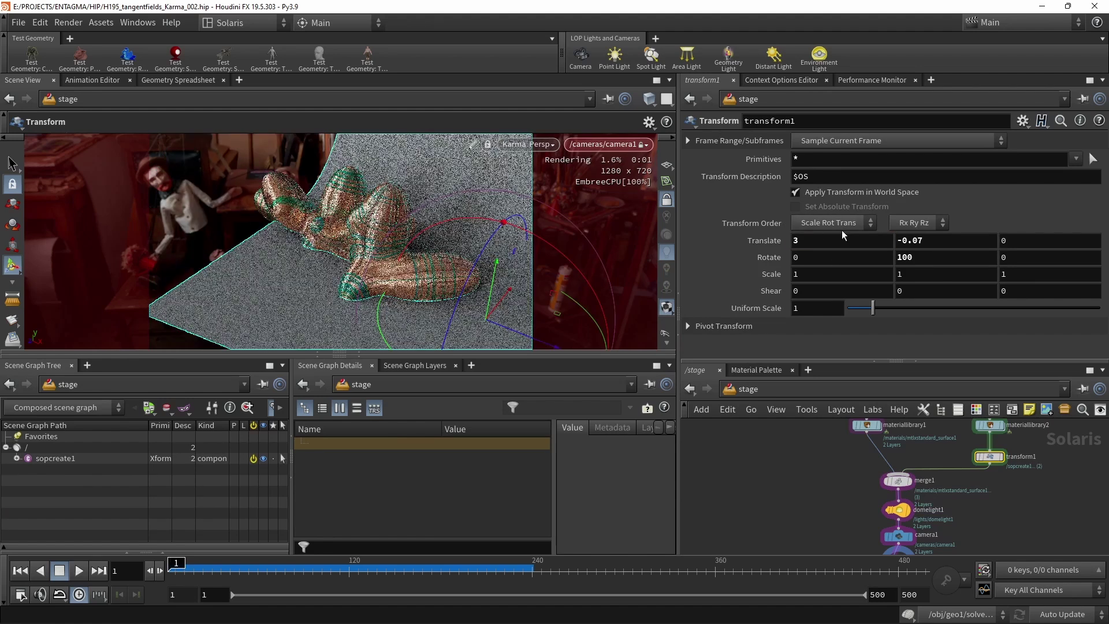
pyautogui.click(842, 222)
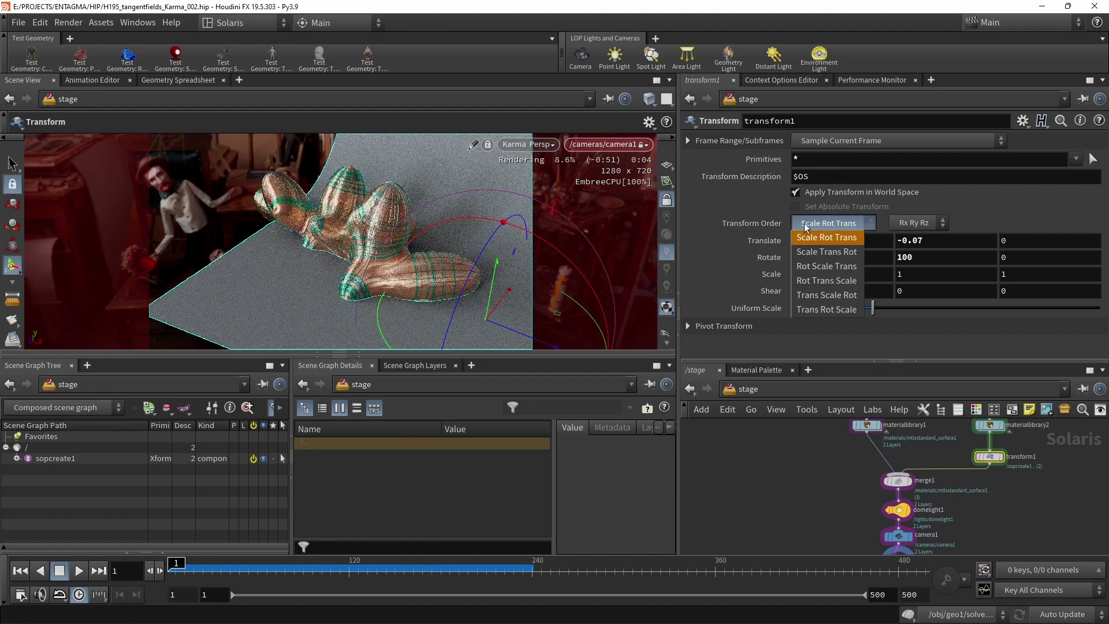
pyautogui.click(834, 288)
# Set the backdrop transform's uniform scale to 4 and save the scene file
pyautogui.click(818, 309)
pyautogui.write('4')
pyautogui.press('Return')
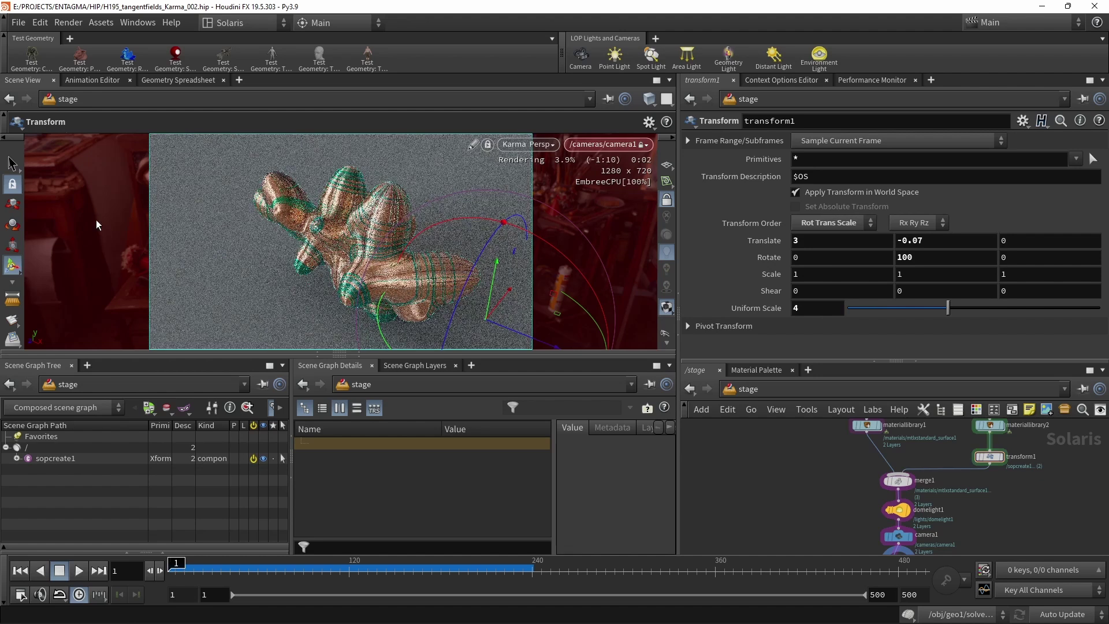
pyautogui.click(13, 165)
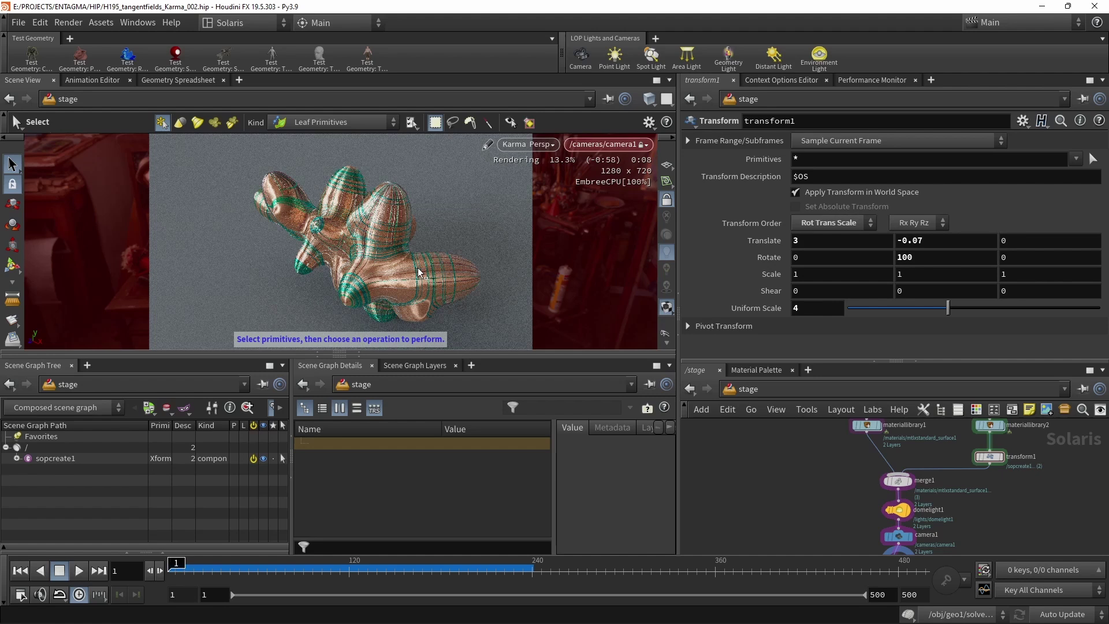
pyautogui.hotkey('ctrl', 's')
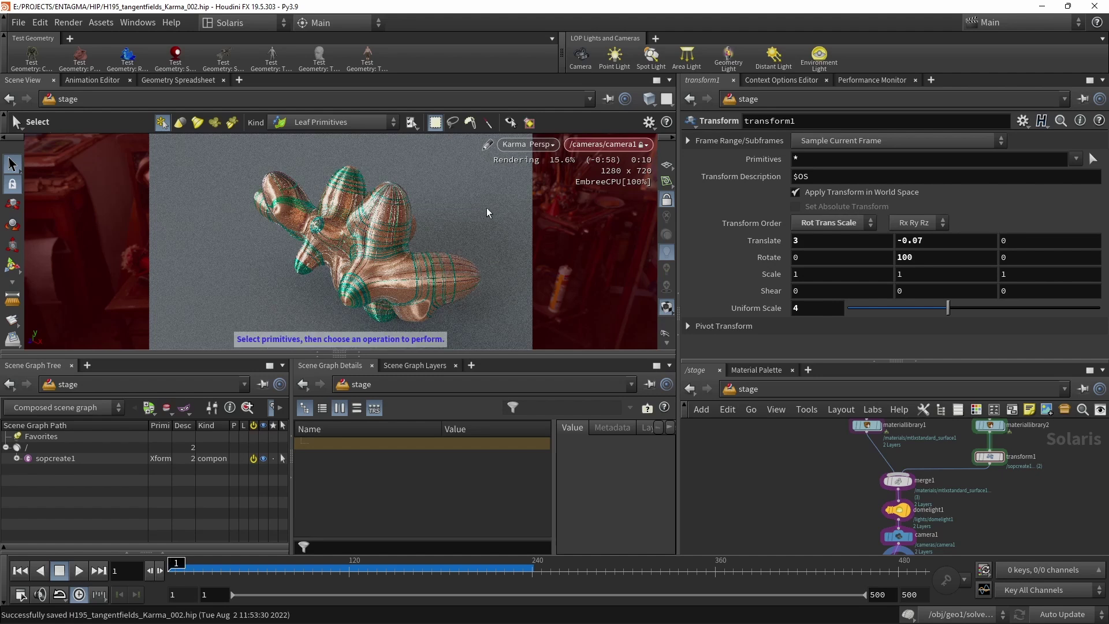
# Enable geometry assignment on materiallibrary2 and set its geometry path to All Geometry Primitives
pyautogui.moveTo(1015, 486); pyautogui.dragTo(992, 531, button='middle')
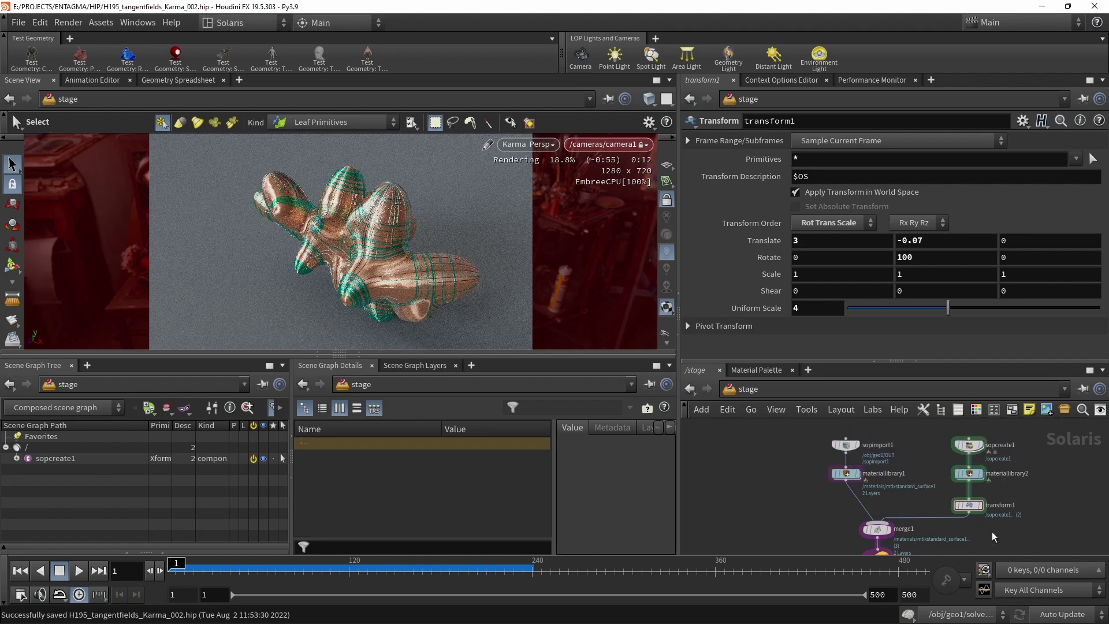
pyautogui.click(979, 482)
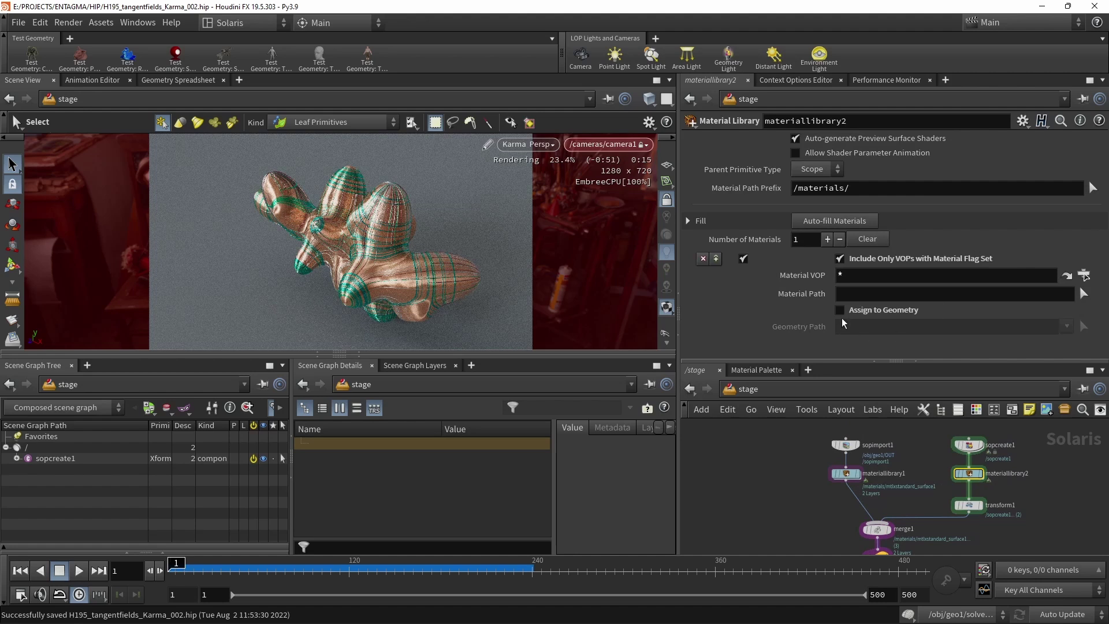
pyautogui.click(1066, 327)
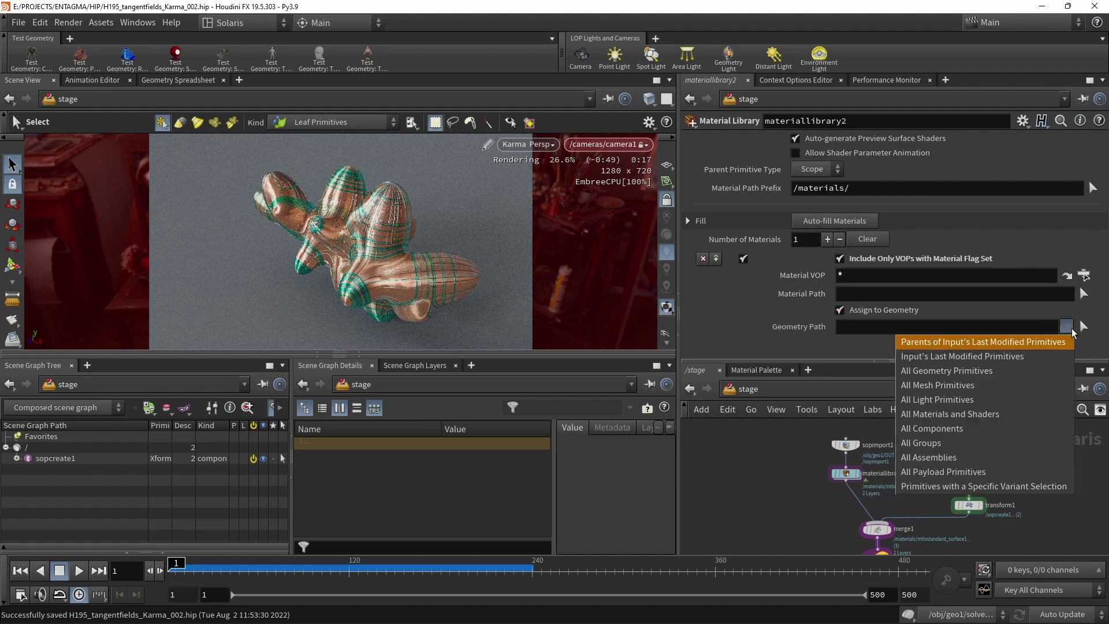
pyautogui.click(1034, 371)
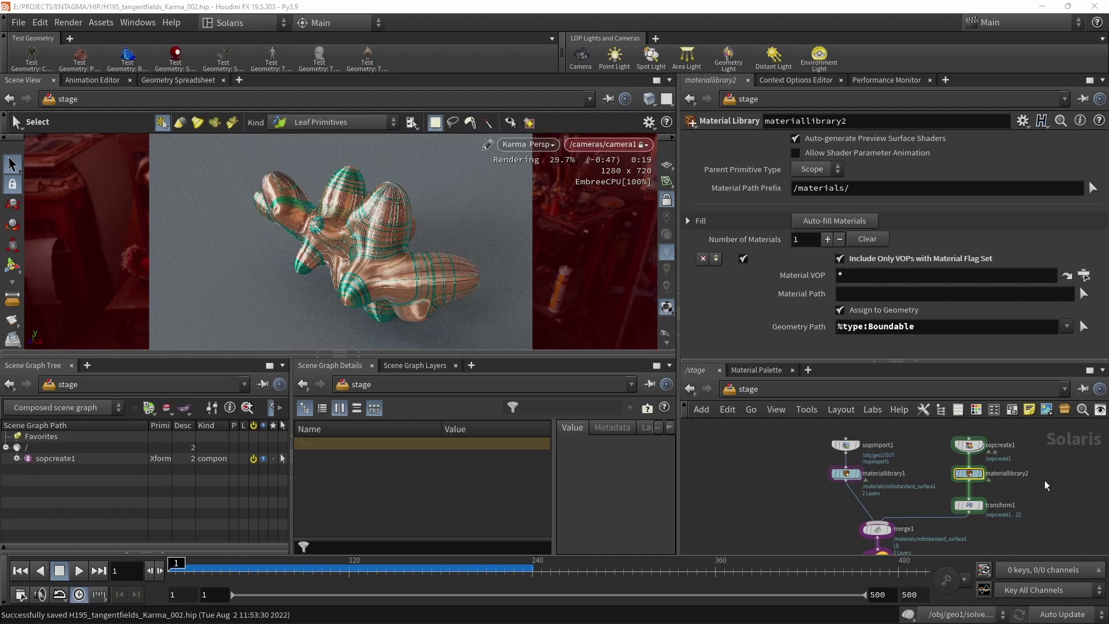
# Add a MtlX Standard Surface inside materiallibrary2 and return to the stage network
pyautogui.doubleClick(966, 477)
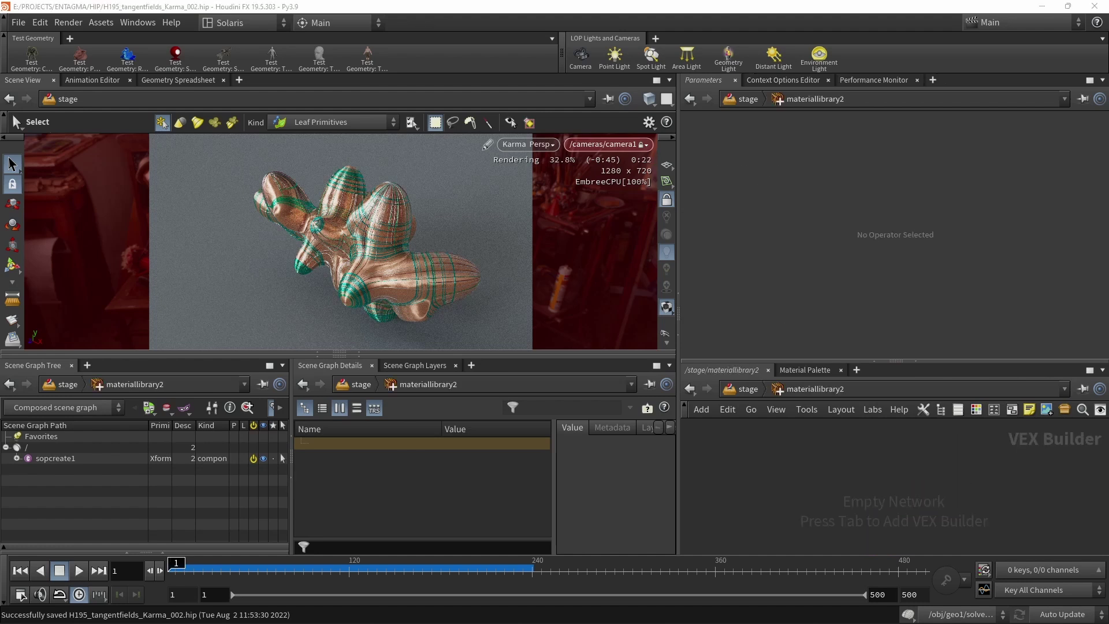
pyautogui.press('Tab')
pyautogui.write('mtl standard')
pyautogui.press('Return')
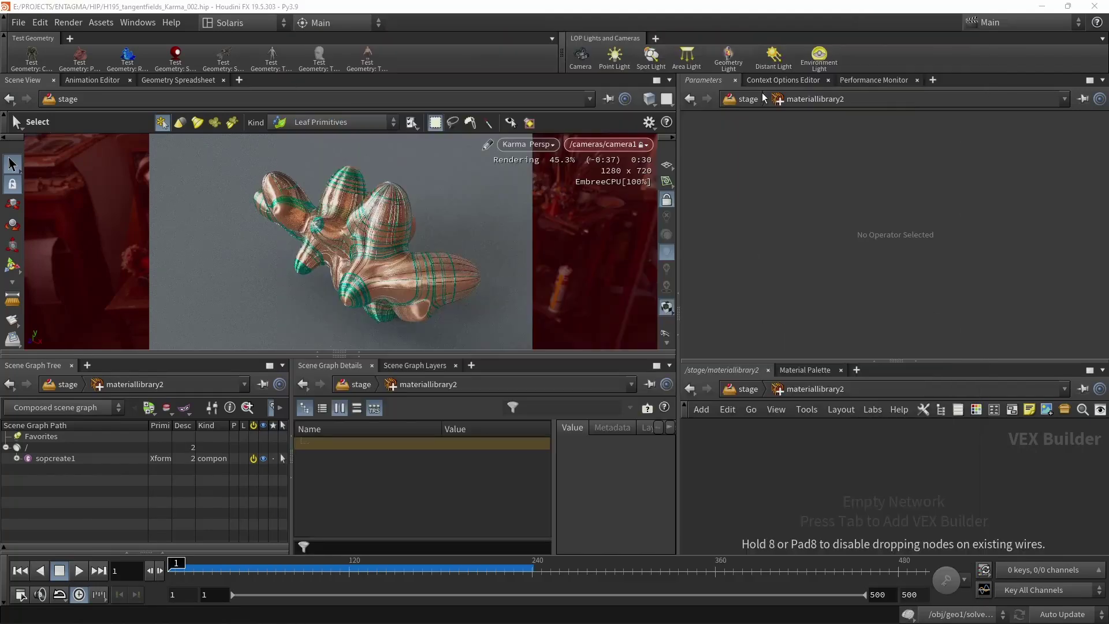
pyautogui.click(905, 494)
pyautogui.click(745, 389)
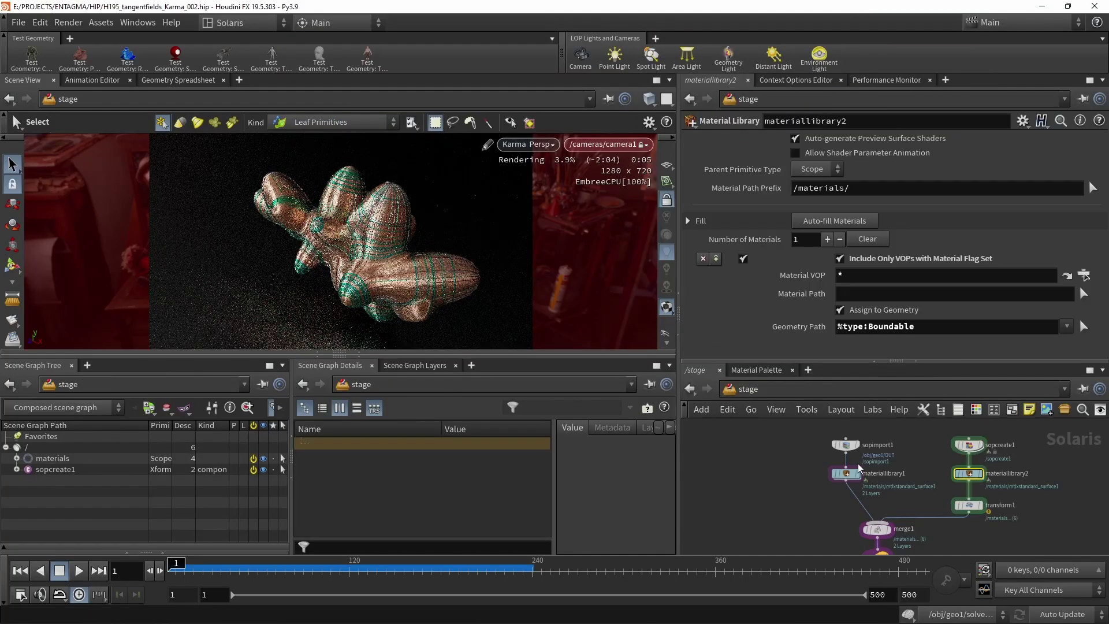
# Set the Material VOP of materiallibrary2 to its own mtlxstandard_surface1 shader
pyautogui.click(1083, 275)
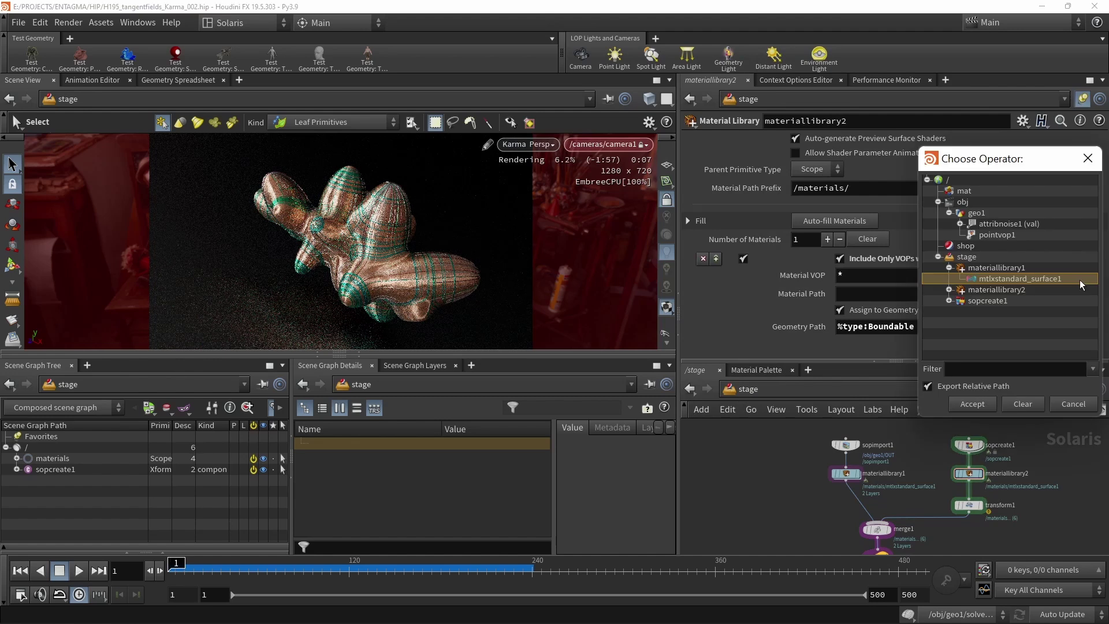
pyautogui.click(949, 290)
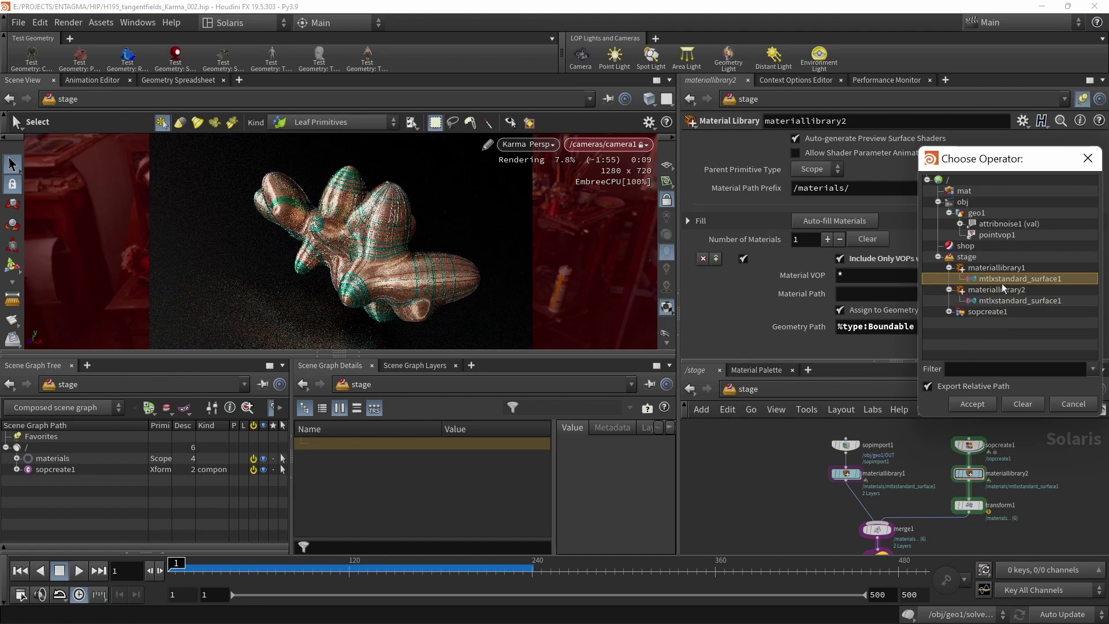
pyautogui.click(1016, 300)
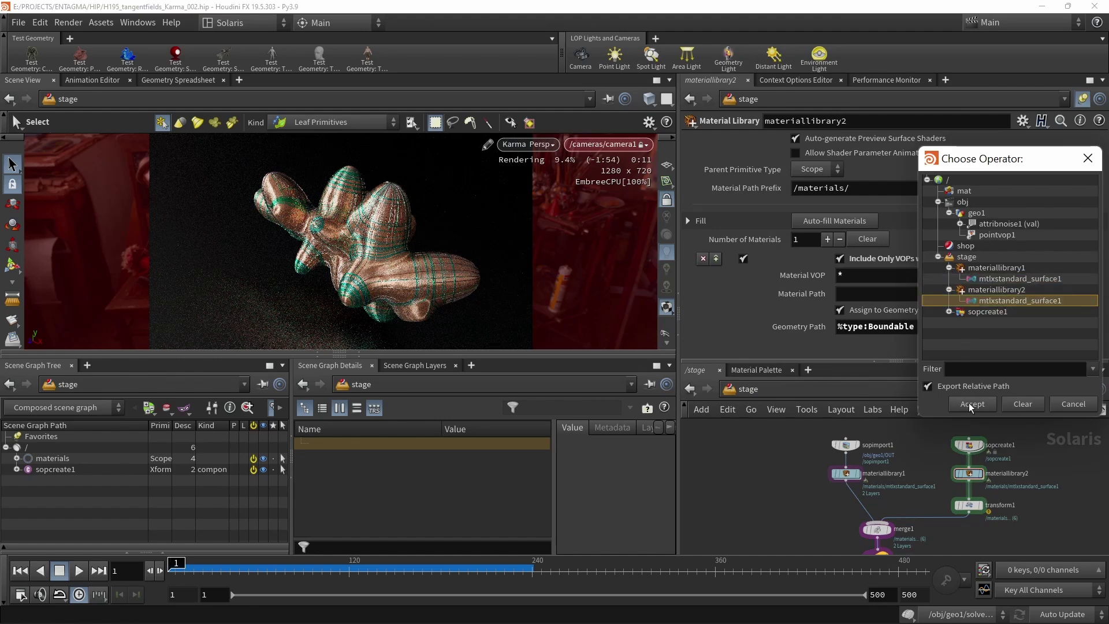
pyautogui.click(968, 404)
# Restart the Karma render and select the backdrop primitive mesh_0
pyautogui.click(527, 144)
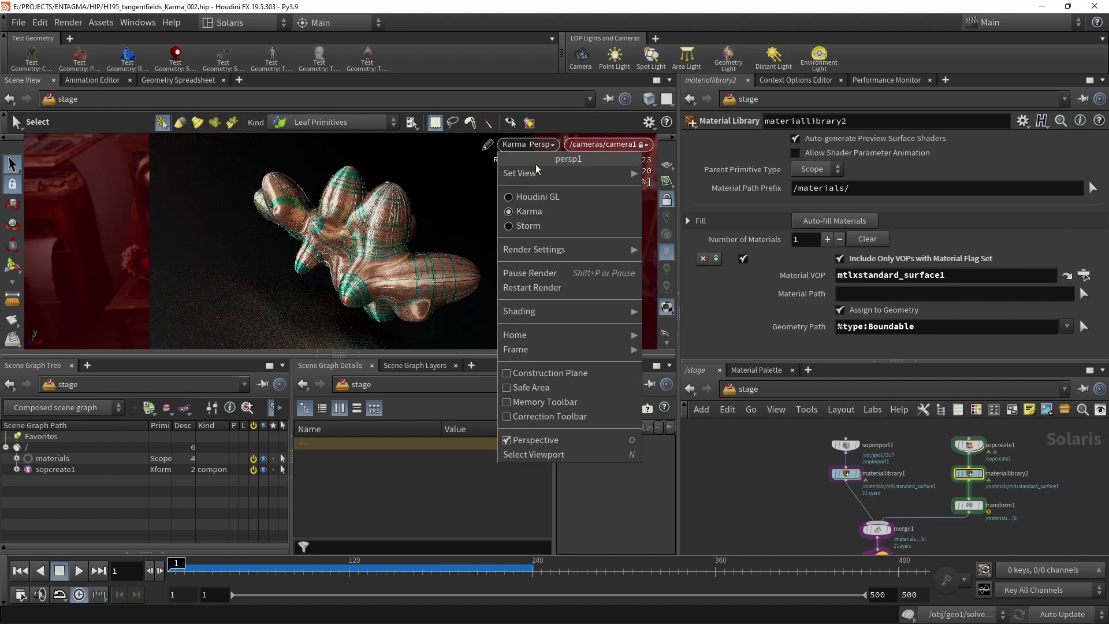
pyautogui.click(537, 297)
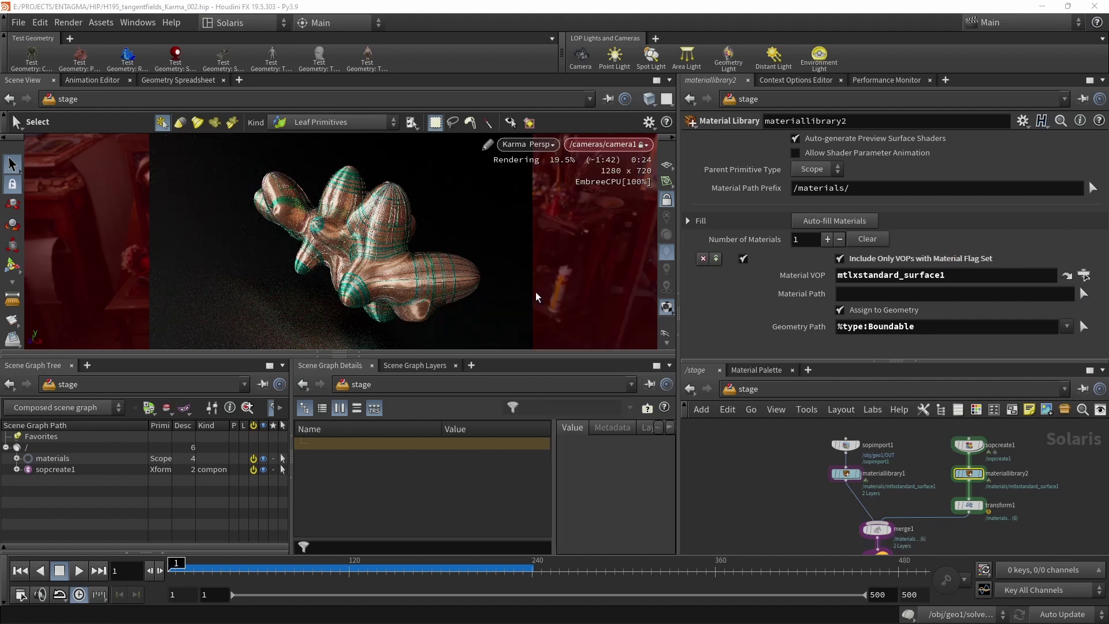
pyautogui.click(354, 271)
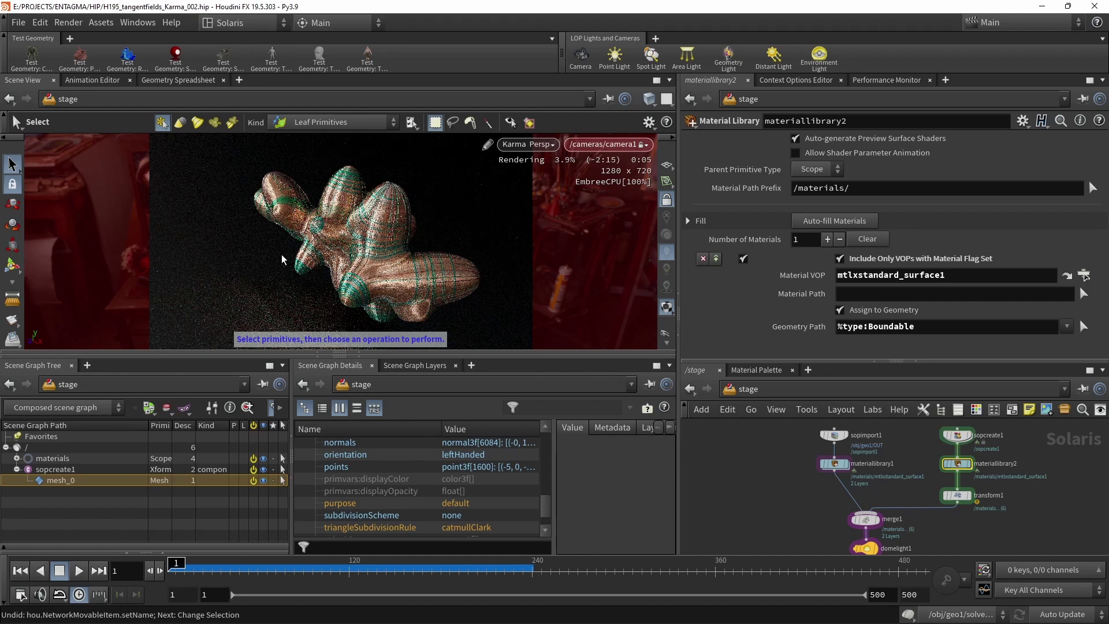
# Compare the shader name used in materiallibrary2 with the one used in materiallibrary1
pyautogui.moveTo(965, 468)
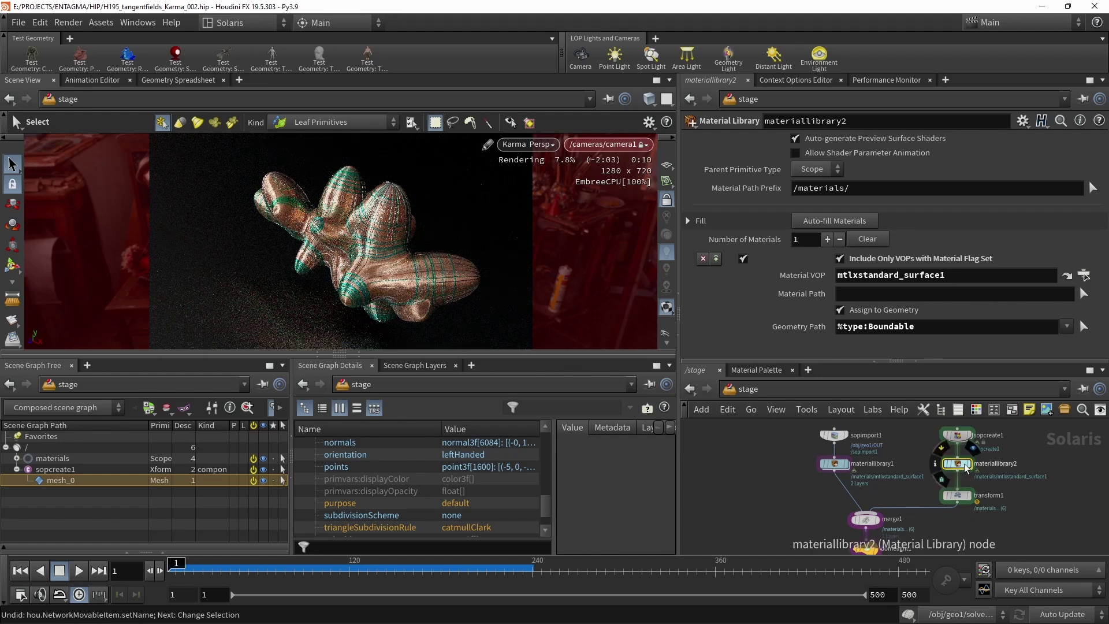
pyautogui.click(856, 276)
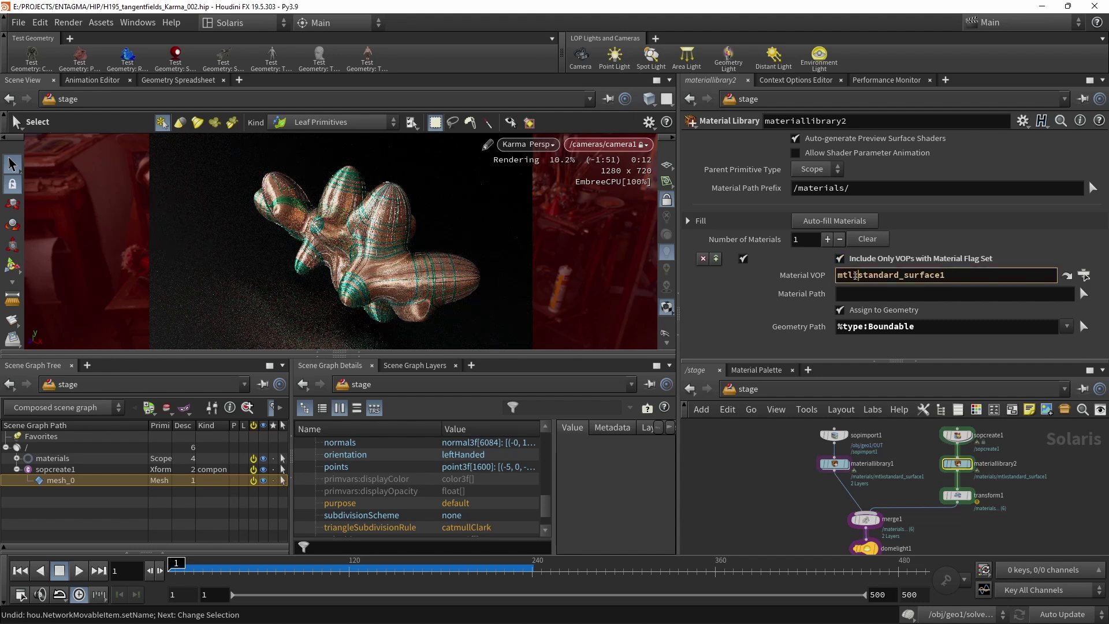
pyautogui.moveTo(944, 275); pyautogui.dragTo(804, 258)
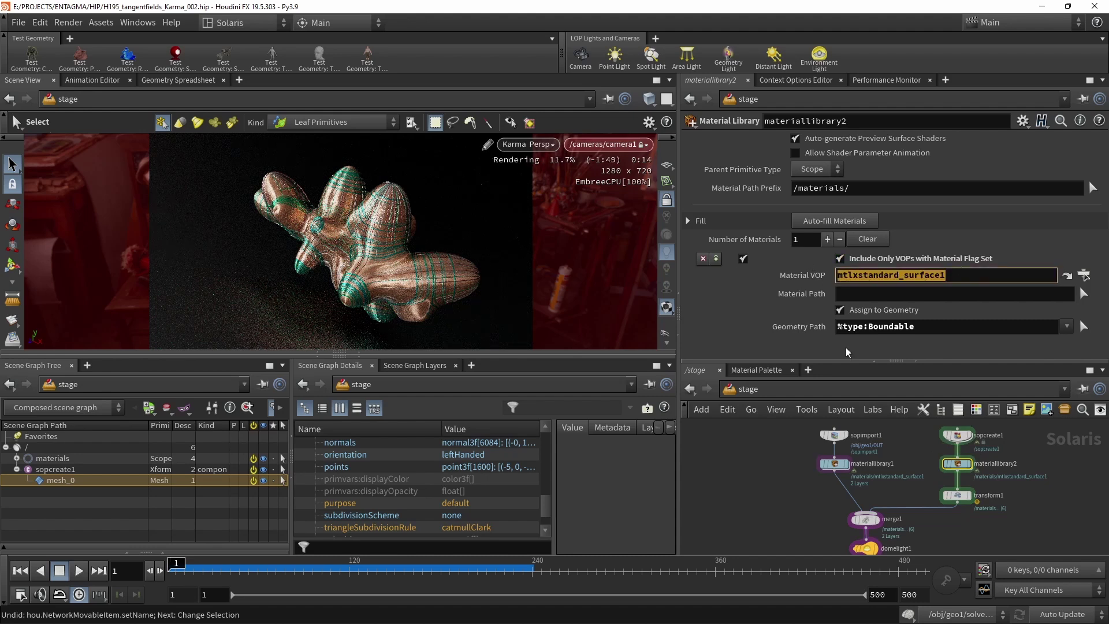
pyautogui.doubleClick(834, 463)
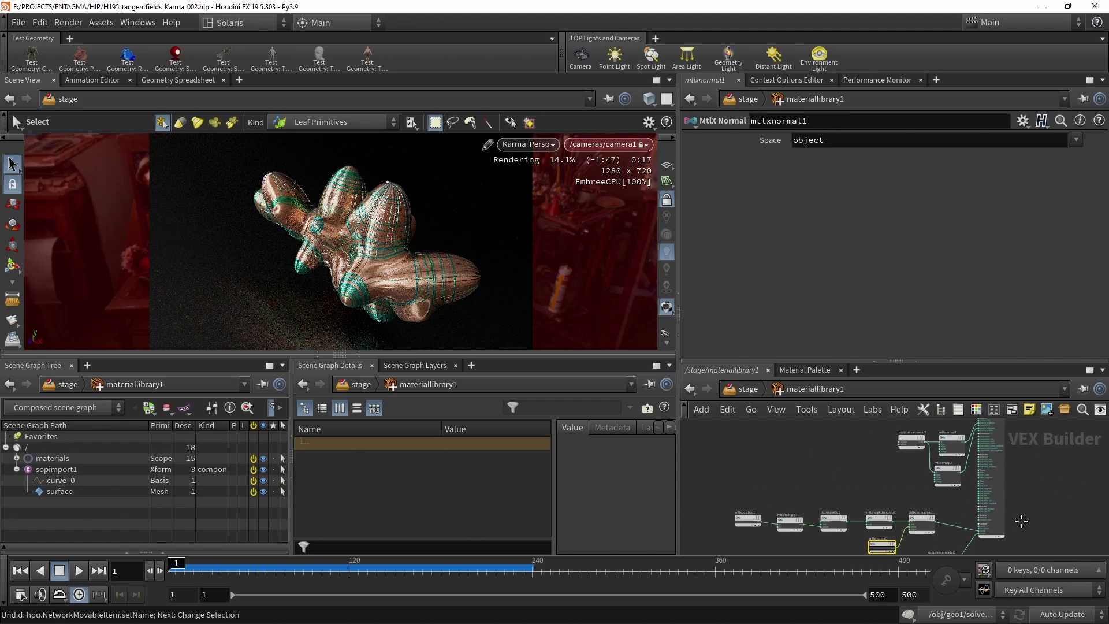
pyautogui.press('u')
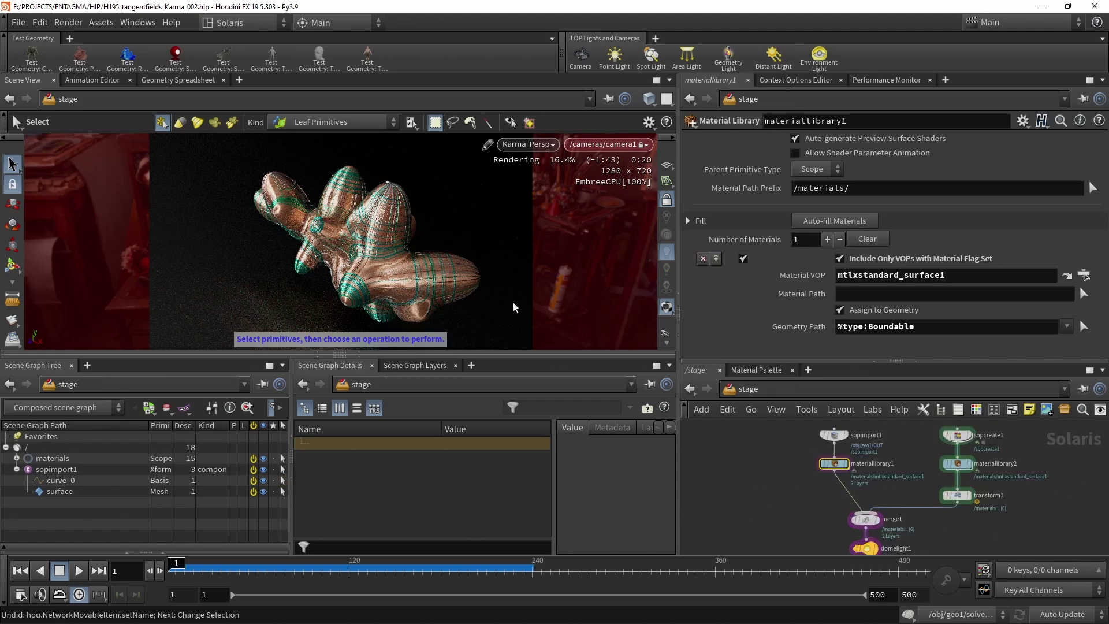
# Rename the MtlX Standard Surface inside materiallibrary2 to BG
pyautogui.doubleClick(958, 464)
pyautogui.doubleClick(936, 484)
pyautogui.hotkey('ctrl', 'a')
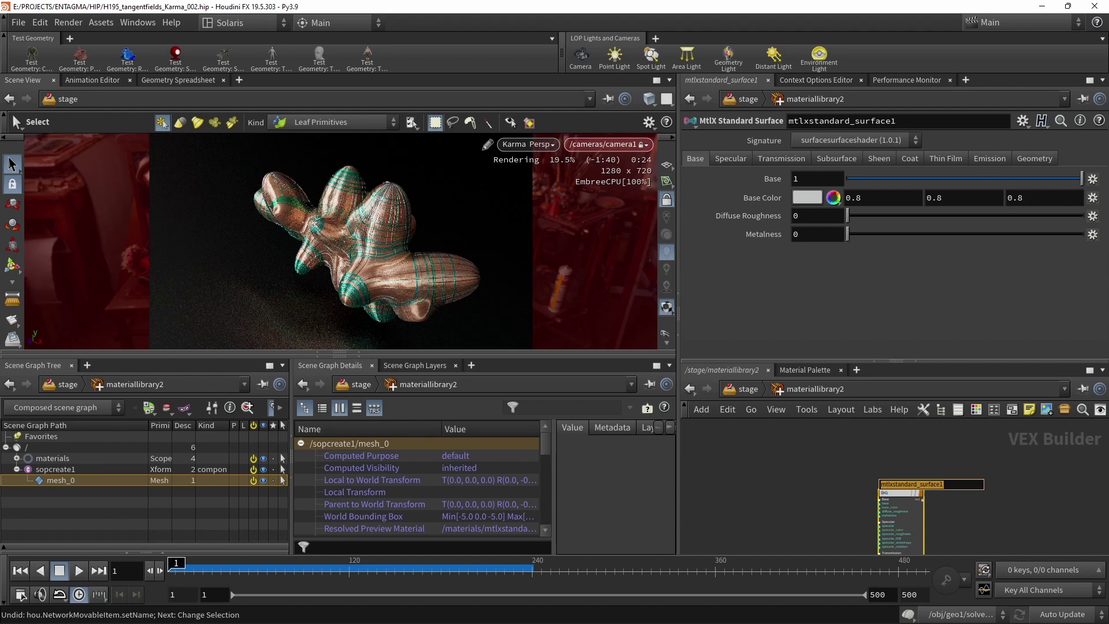
pyautogui.write('BG')
pyautogui.press('Return')
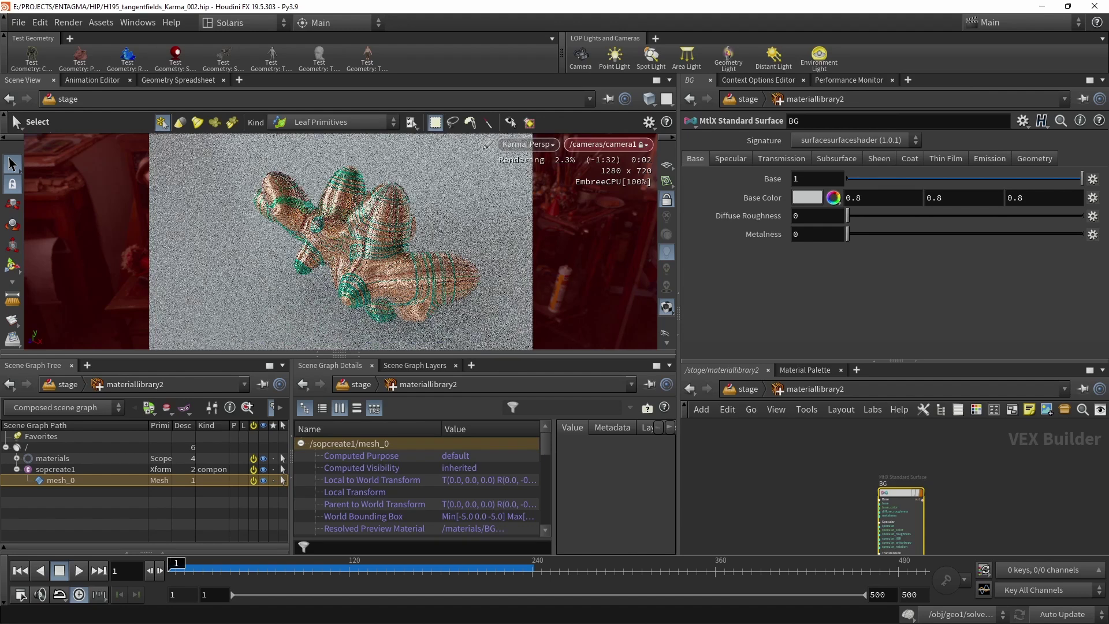
# Set the BG shader's base color to a dark grey of value 0.07 and its diffuse roughness to 0.5
pyautogui.click(806, 198)
pyautogui.click(787, 455)
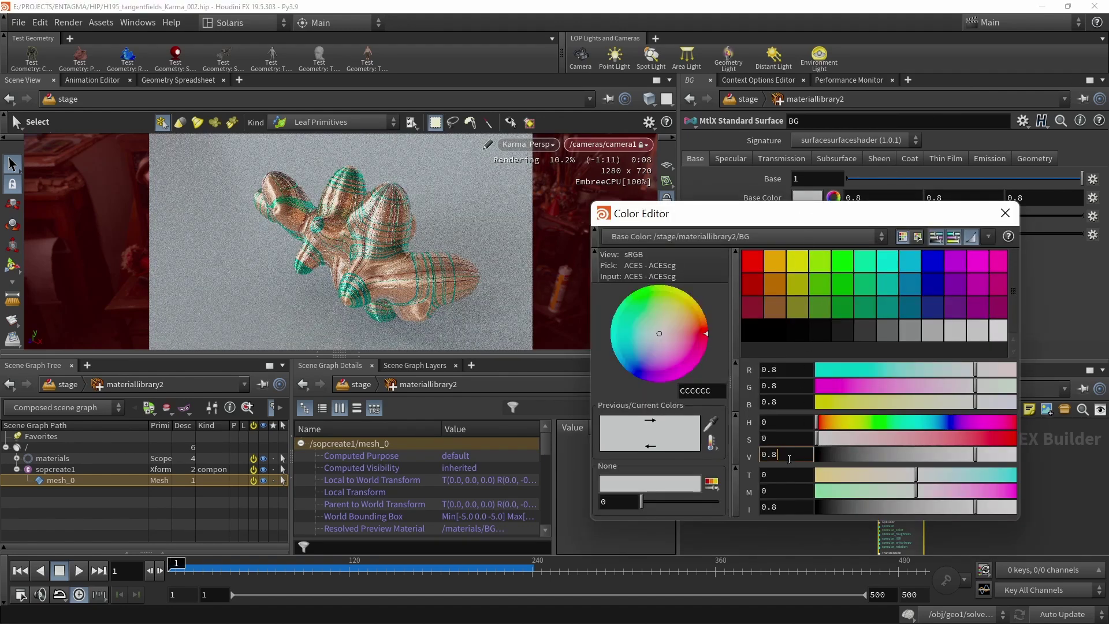
pyautogui.press('BackSpace')
pyautogui.write('07')
pyautogui.press('Return')
pyautogui.press('Escape')
pyautogui.click(832, 218)
pyautogui.write('.5')
pyautogui.press('Return')
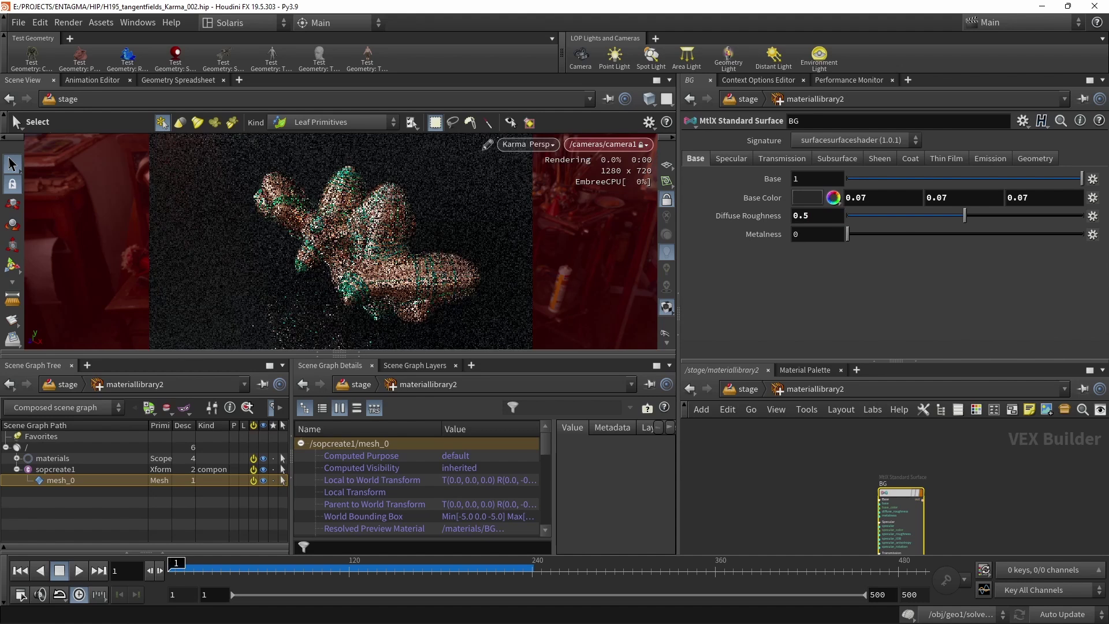
# Set the BG shader's specular weight to 0 and return to the stage network
pyautogui.click(731, 158)
pyautogui.click(827, 180)
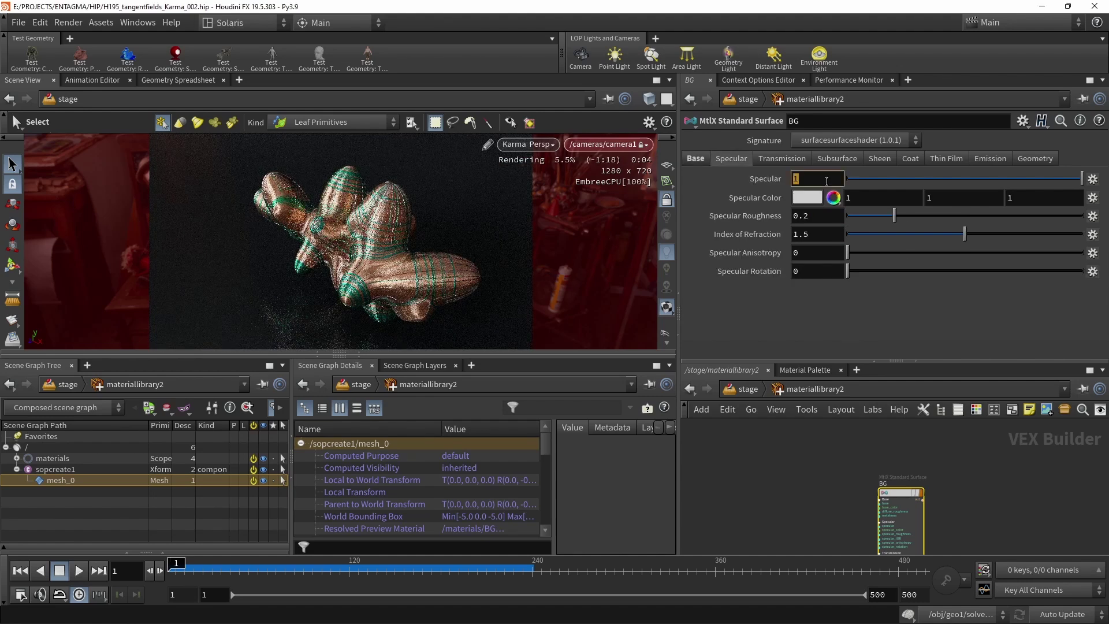
pyautogui.write('0')
pyautogui.press('Return')
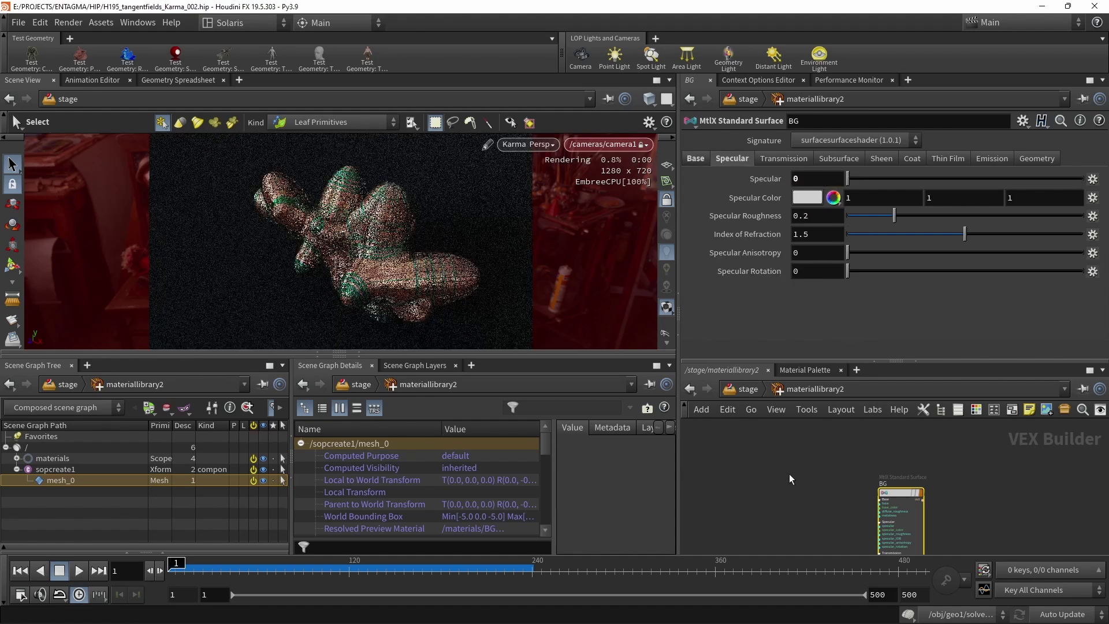
pyautogui.click(746, 389)
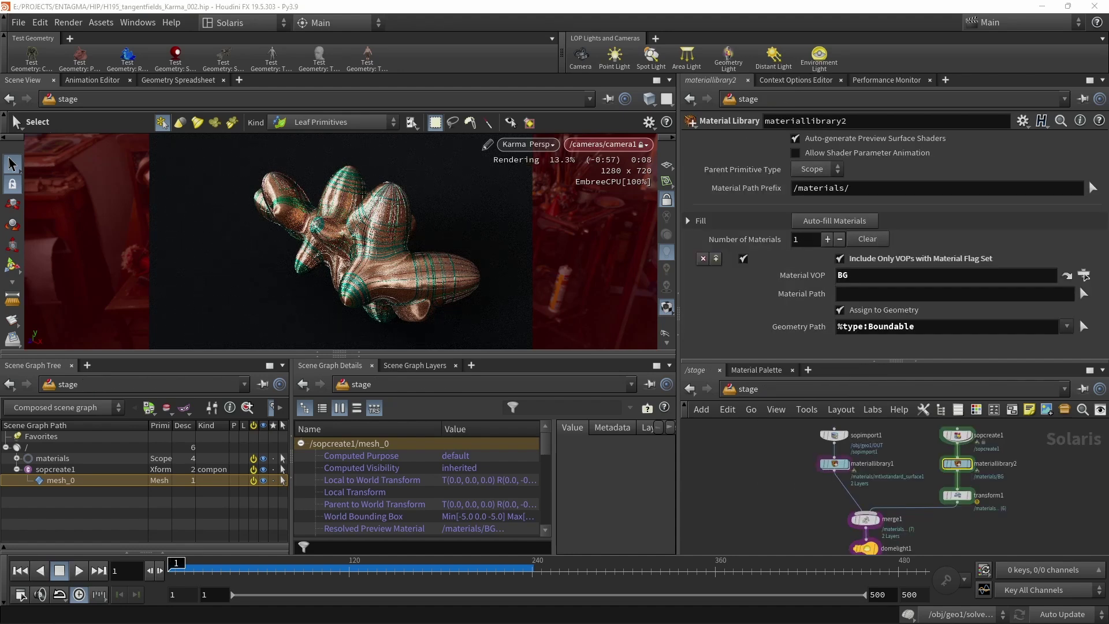
# Set the dome light's intensity to 1.5, trying 1.4 first
pyautogui.moveTo(979, 532); pyautogui.dragTo(975, 495, button='middle')
pyautogui.click(860, 511)
pyautogui.doubleClick(810, 235)
pyautogui.write('1.4')
pyautogui.press('Return')
pyautogui.doubleClick(810, 235)
pyautogui.write('1.5')
pyautogui.press('Return')
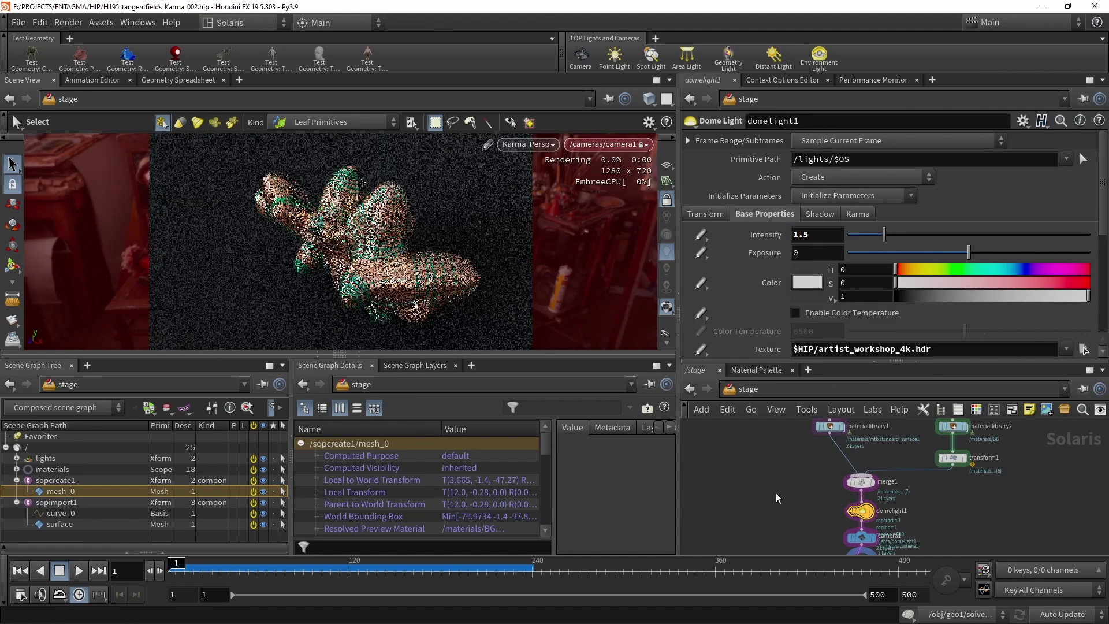
# Rotate the dome light by -20 degrees around the Y axis
pyautogui.click(710, 214)
pyautogui.doubleClick(915, 287)
pyautogui.write('-20')
pyautogui.press('Return')
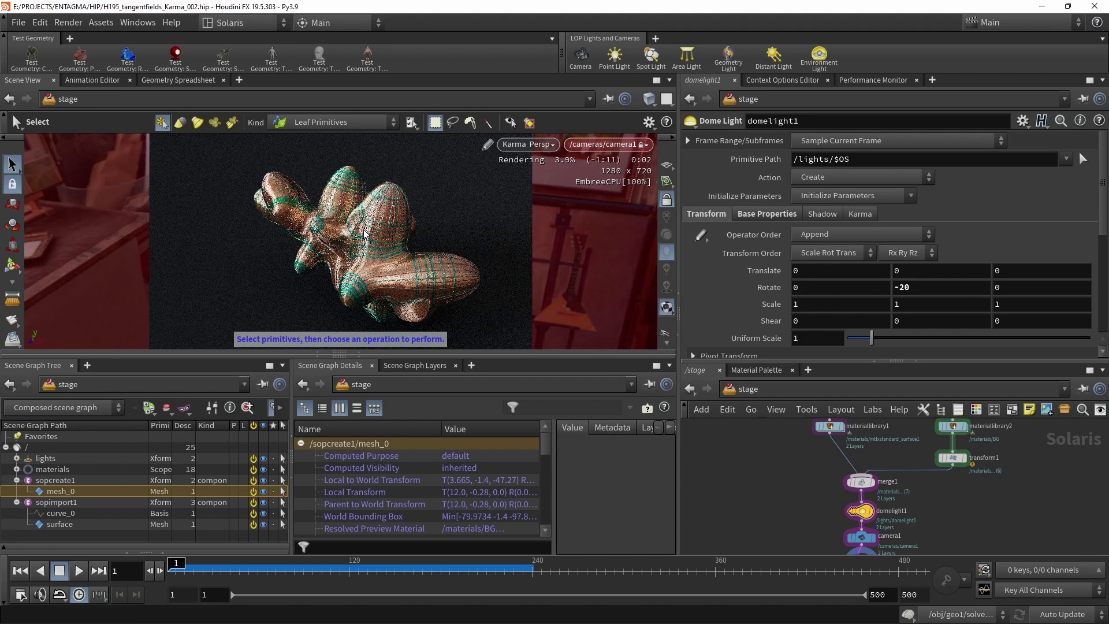
# Show the Karma render settings node and save the current render image as render_output_001.png in E:/PROJECTS/ENTAGMA/HIP/
pyautogui.moveTo(1009, 510); pyautogui.dragTo(1015, 462, button='middle')
pyautogui.click(868, 517)
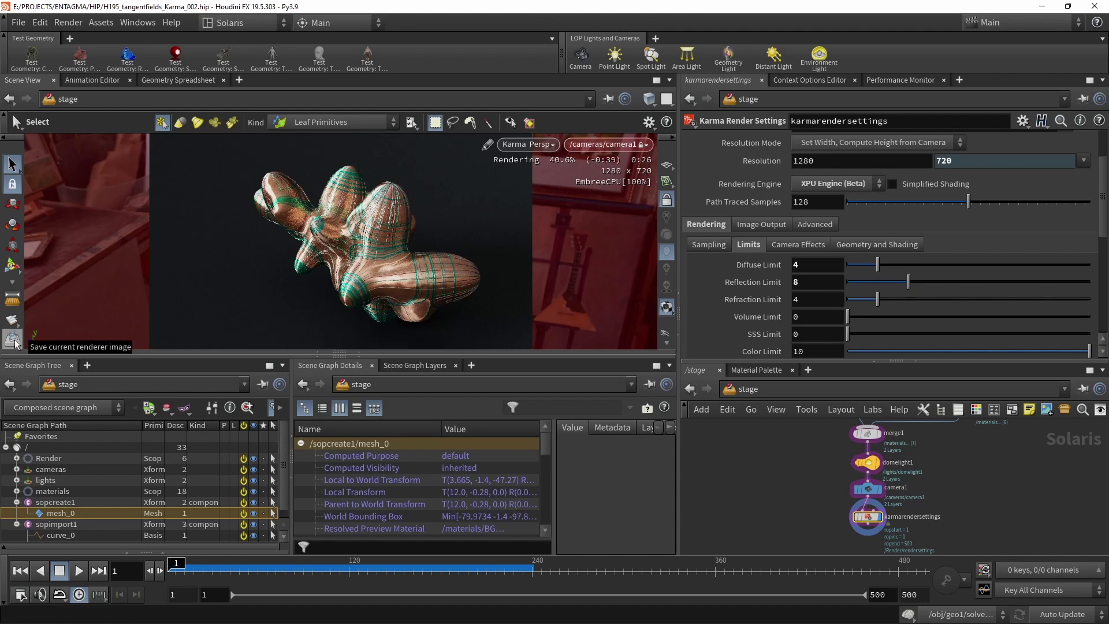
pyautogui.click(14, 341)
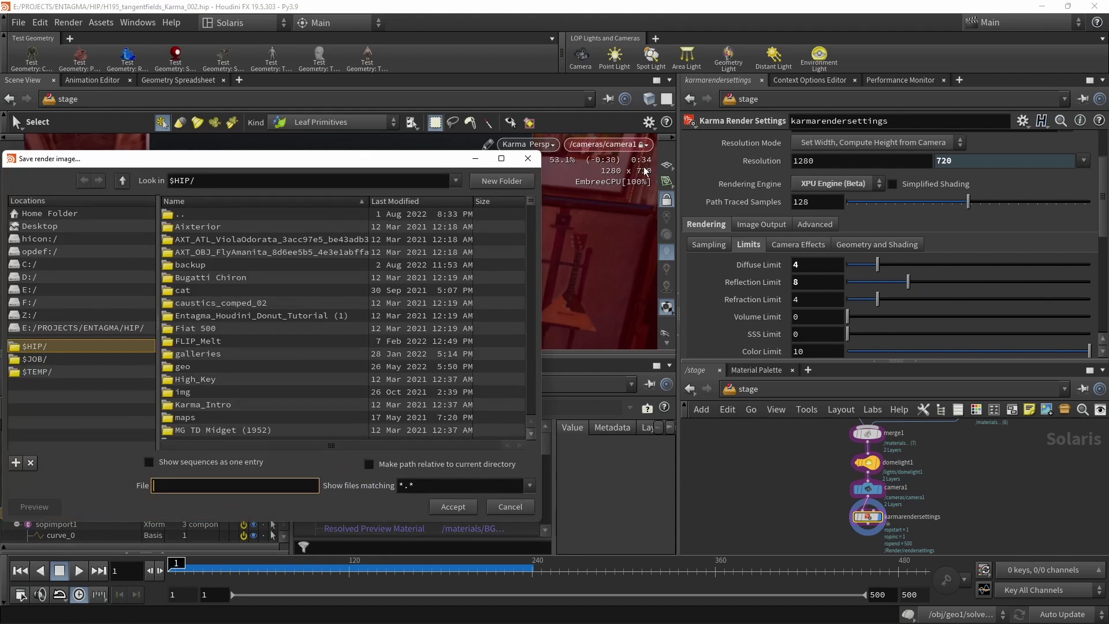
pyautogui.click(83, 327)
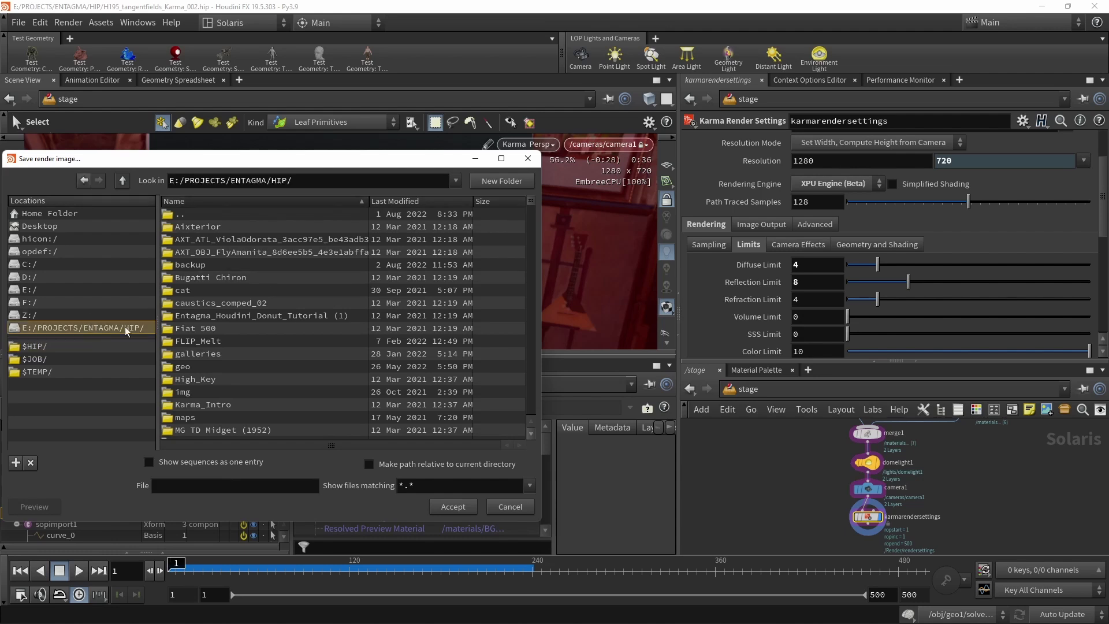
pyautogui.click(240, 482)
pyautogui.write('render_output_')
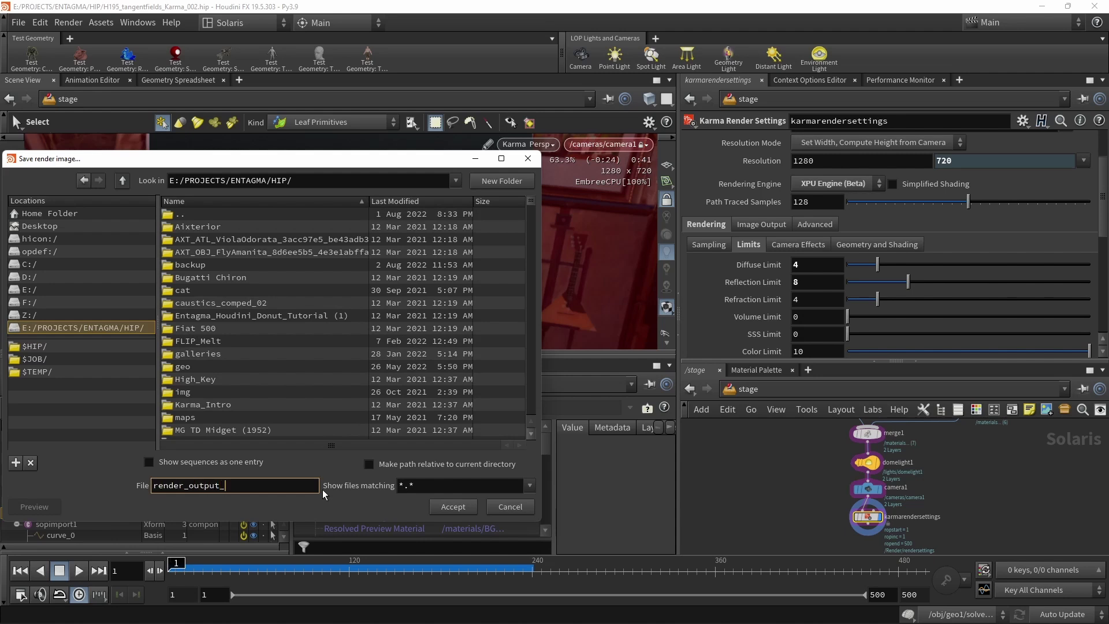
pyautogui.write('001.png')
pyautogui.click(459, 507)
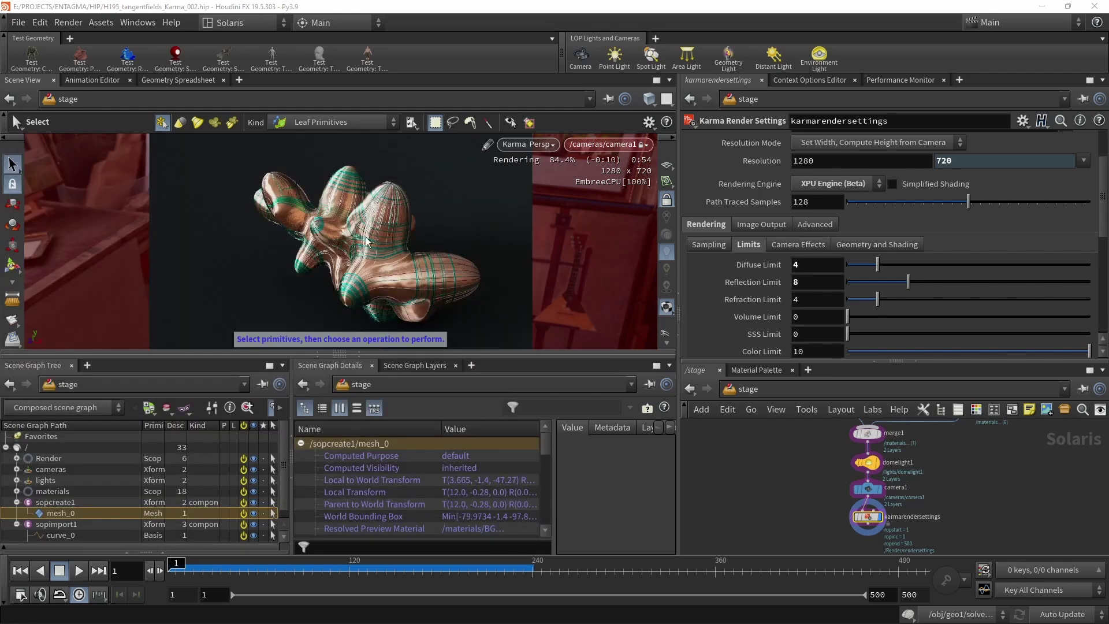